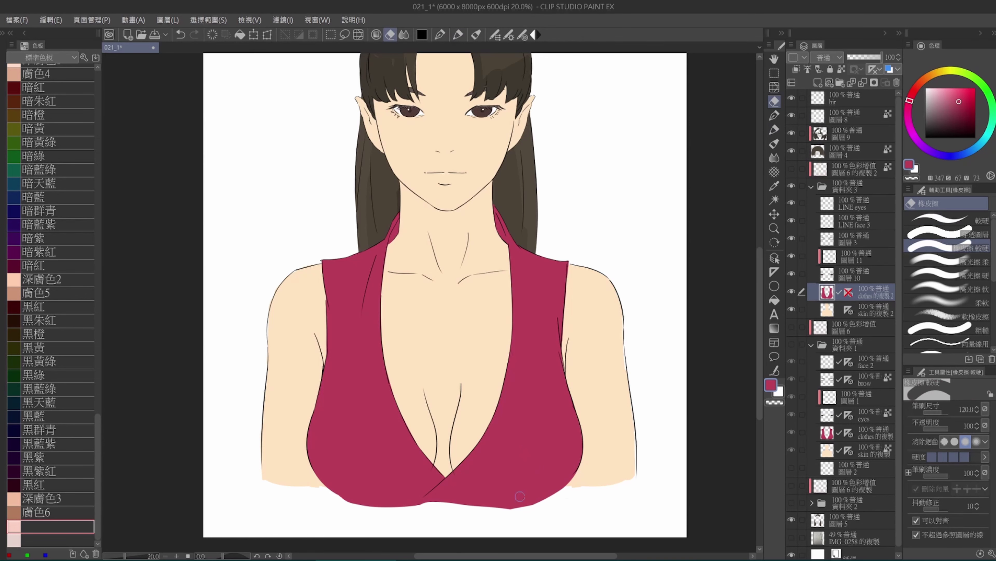
Paint the lower hem of the crimson top into an even curve with the hard brush and save the file
{"action": "key", "text": "b"}
{"action": "mouse_move", "coordinate": [327, 445]}
{"action": "left_mouse_down"}
{"action": "mouse_move", "coordinate": [460, 501]}
{"action": "mouse_move", "coordinate": [508, 495]}
{"action": "mouse_move", "coordinate": [398, 478]}
{"action": "mouse_move", "coordinate": [538, 486]}
{"action": "left_mouse_up"}
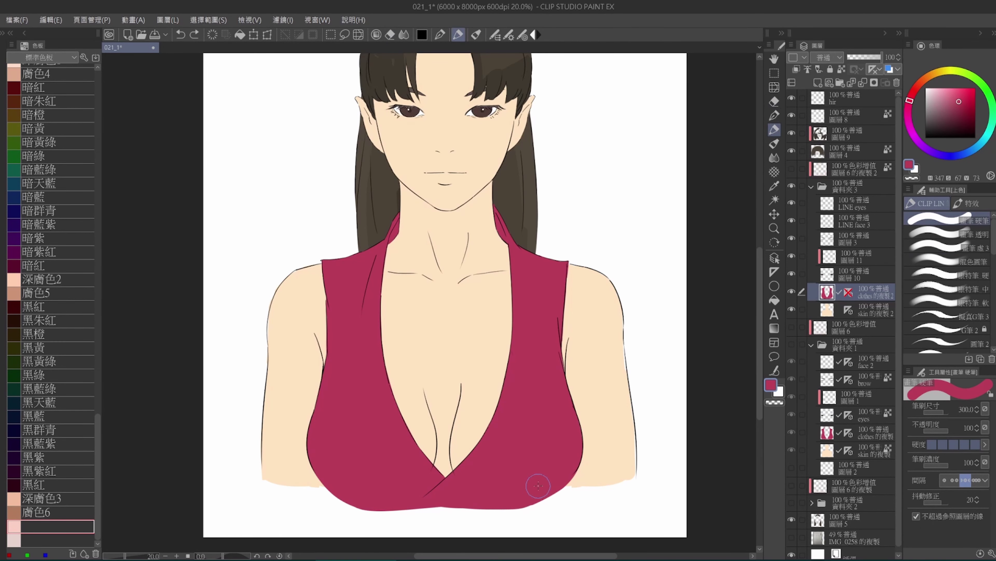
{"action": "key", "text": "ctrl+s"}
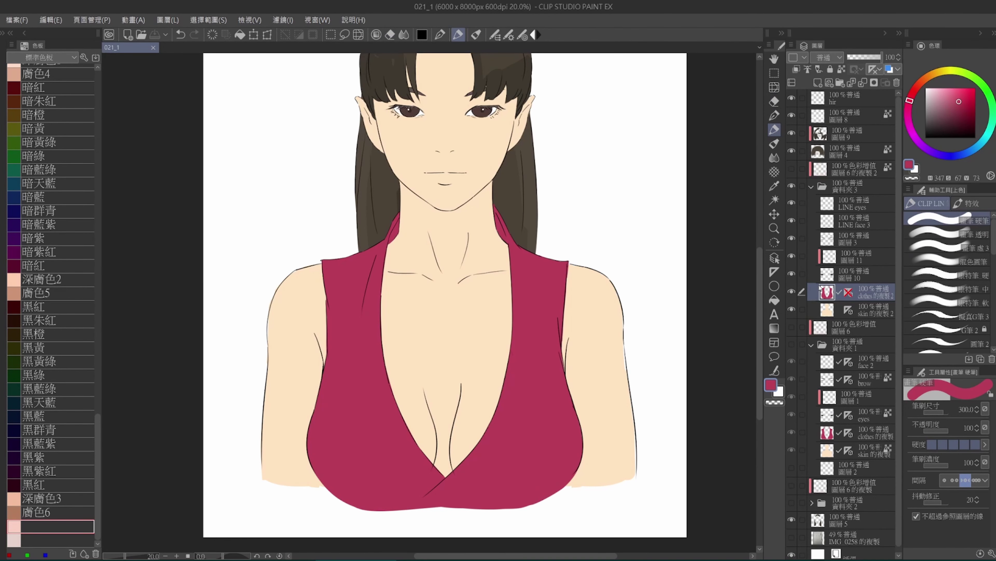
Add a layer above the clothes and paint a white collar band down the neckline's right edge to the bottom of the V
{"action": "left_click", "coordinate": [818, 83]}
{"action": "key", "text": "x"}
{"action": "mouse_move", "coordinate": [506, 231]}
{"action": "left_mouse_down"}
{"action": "mouse_move", "coordinate": [518, 306]}
{"action": "mouse_move", "coordinate": [510, 353]}
{"action": "left_mouse_up"}
{"action": "key", "text": "ctrl+z"}
{"action": "scroll", "coordinate": [497, 227], "scroll_direction": "down", "scroll_amount": 1}
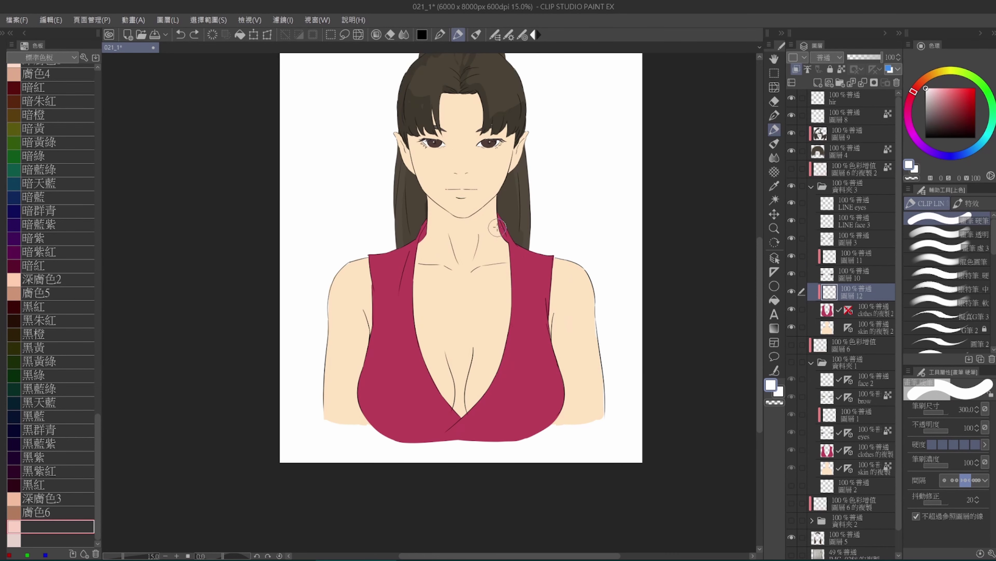
{"action": "left_click_drag", "start_coordinate": [505, 220], "coordinate": [451, 439]}
Paint a white collar band along the neckline's left edge, redoing the stroke until it follows the neckline evenly down to the V
{"action": "left_click_drag", "start_coordinate": [416, 222], "coordinate": [430, 338]}
{"action": "key", "text": "ctrl+z"}
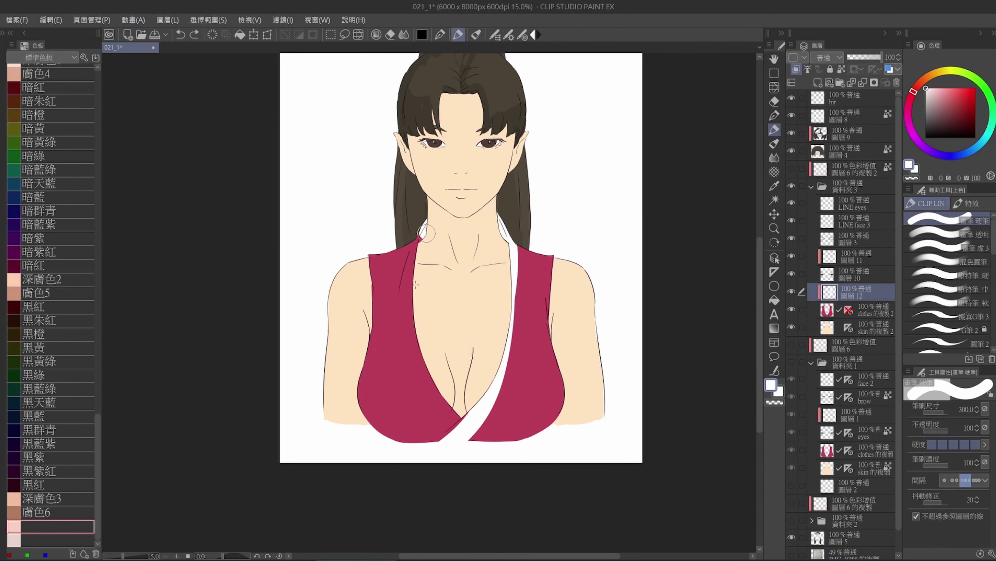
{"action": "left_click_drag", "start_coordinate": [416, 223], "coordinate": [446, 408]}
{"action": "key", "text": "ctrl+z"}
{"action": "left_click_drag", "start_coordinate": [410, 337], "coordinate": [422, 463]}
{"action": "key", "text": "ctrl+z"}
{"action": "mouse_move", "coordinate": [416, 241]}
{"action": "left_mouse_down"}
{"action": "mouse_move", "coordinate": [416, 344]}
{"action": "mouse_move", "coordinate": [459, 437]}
{"action": "left_mouse_up"}
Widen the right white collar band and trim its lower outer edge where it meets the hem
{"action": "scroll", "coordinate": [431, 267], "scroll_direction": "up", "scroll_amount": 1}
{"action": "left_click_drag", "start_coordinate": [541, 345], "coordinate": [518, 451]}
{"action": "key", "text": "ctrl+z"}
{"action": "left_click_drag", "start_coordinate": [547, 298], "coordinate": [482, 498]}
{"action": "key", "text": "e"}
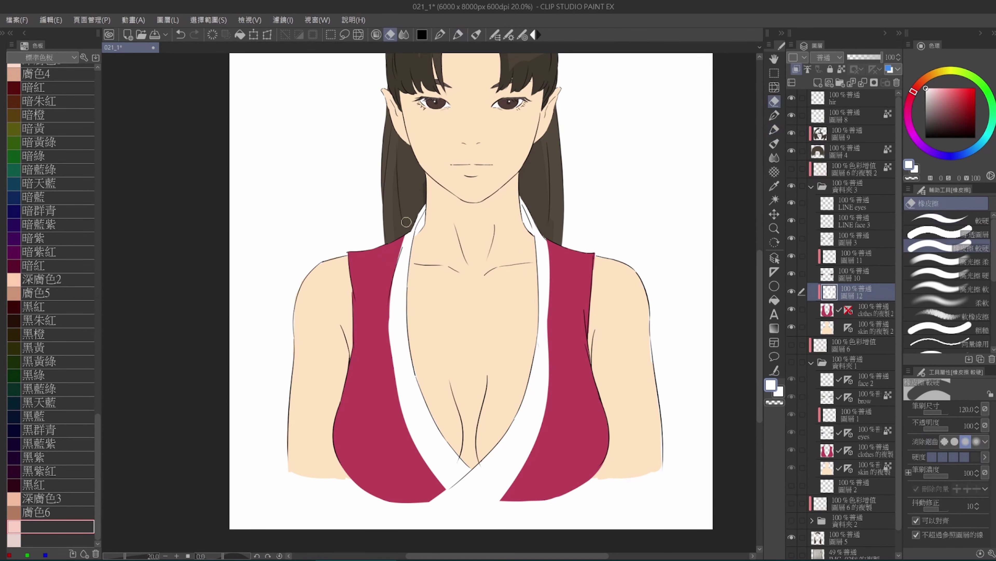
{"action": "key", "text": "p"}
{"action": "left_click_drag", "start_coordinate": [549, 242], "coordinate": [548, 346]}
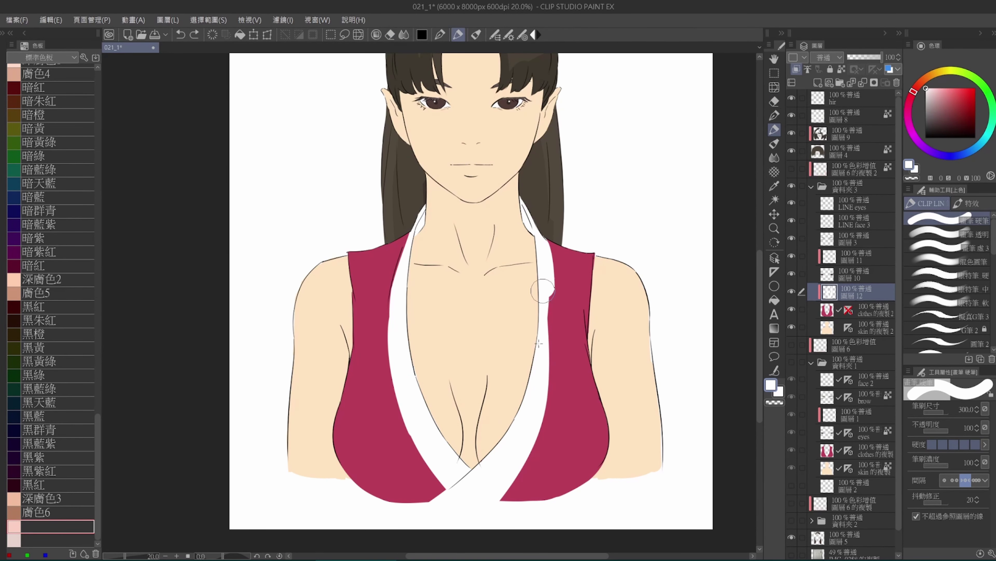
{"action": "key", "text": "ctrl+z"}
{"action": "left_click", "coordinate": [556, 408], "text": "alt"}
{"action": "left_click_drag", "start_coordinate": [543, 433], "coordinate": [479, 500]}
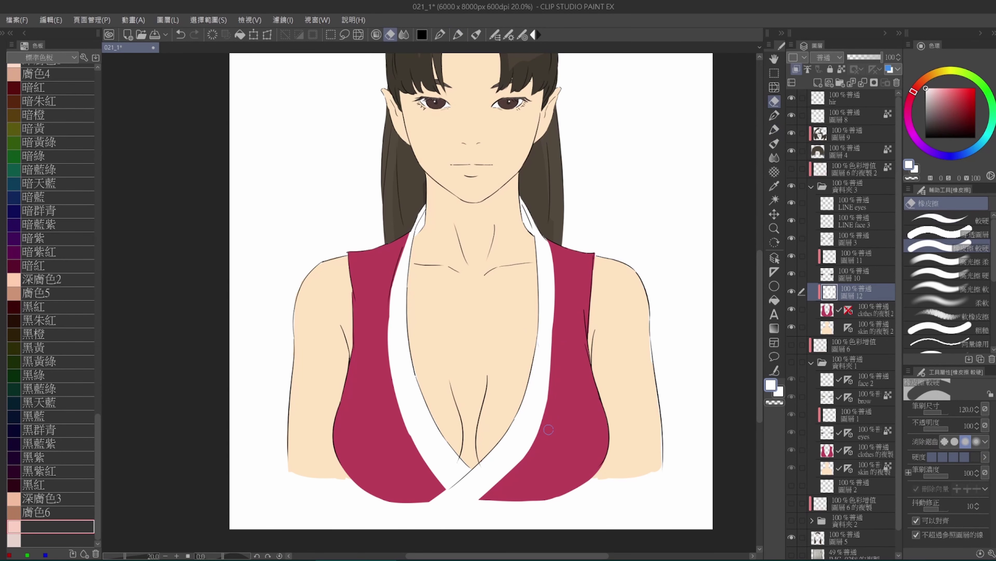
Round off the top's hem in crimson on the clothes layer and extend the lower arms in skin colour on the skin layer
{"action": "left_click", "coordinate": [580, 453], "text": "ctrl+shift"}
{"action": "scroll", "coordinate": [579, 453], "scroll_direction": "down", "scroll_amount": 1}
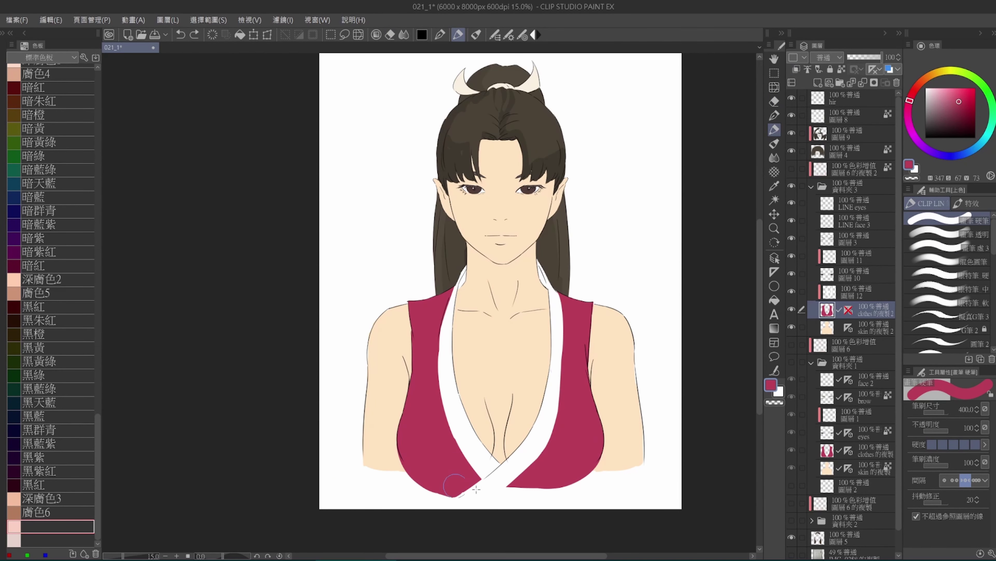
{"action": "left_click", "coordinate": [643, 451], "text": "alt"}
{"action": "left_click", "coordinate": [644, 452], "text": "ctrl+shift"}
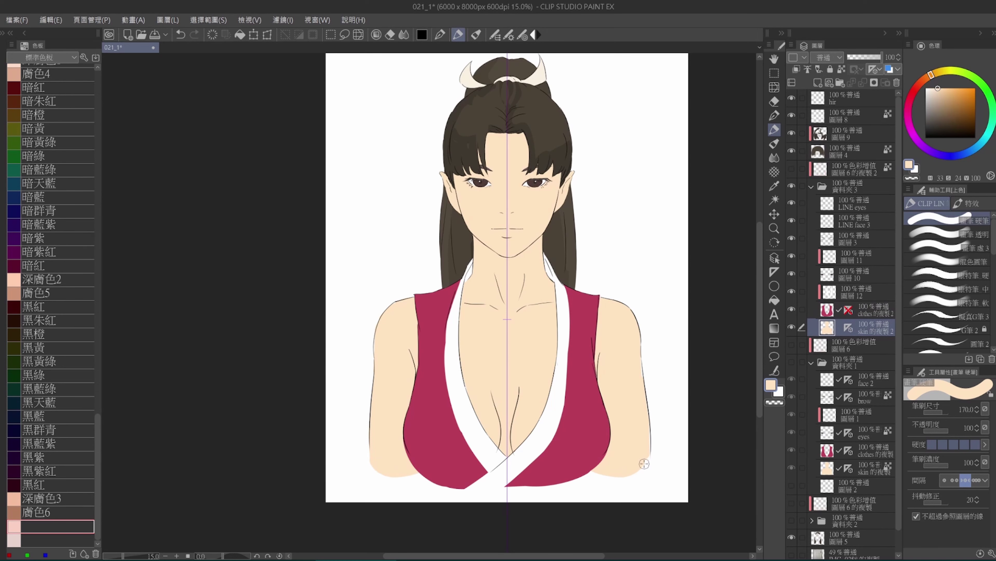
Disable the skin layer's symmetry ruler and work on the shadows of the face, neck, chest and clothes on the upper multiply layer
{"action": "left_click", "coordinate": [876, 69]}
{"action": "left_click", "coordinate": [868, 111]}
{"action": "key", "text": "e"}
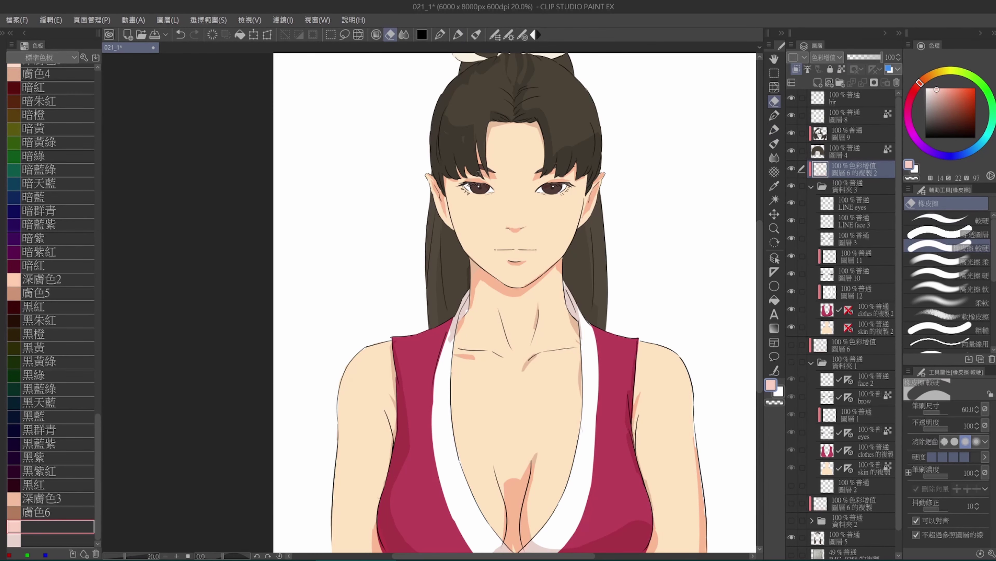
{"action": "scroll", "coordinate": [483, 178], "scroll_direction": "up", "scroll_amount": 1}
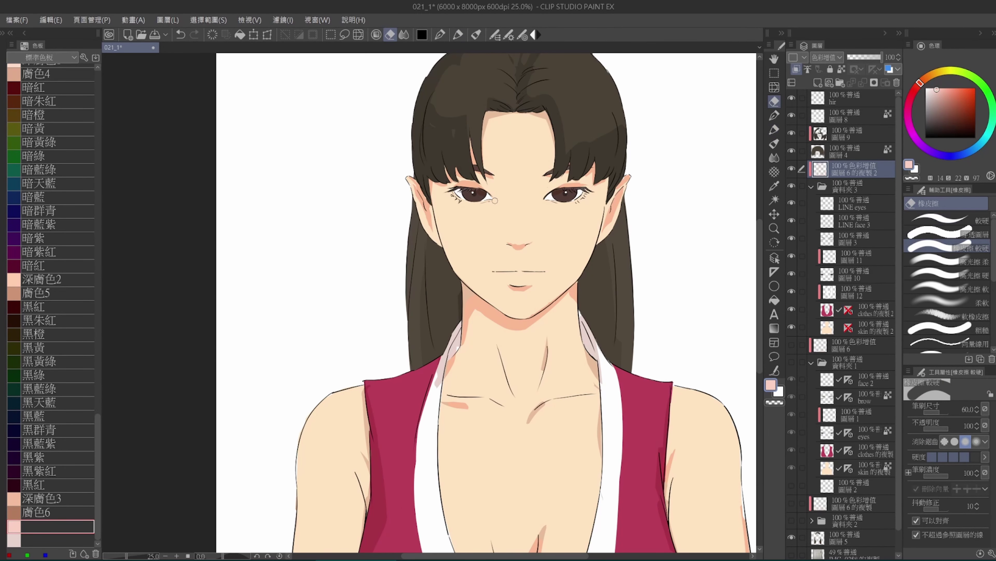
{"action": "key", "text": "b"}
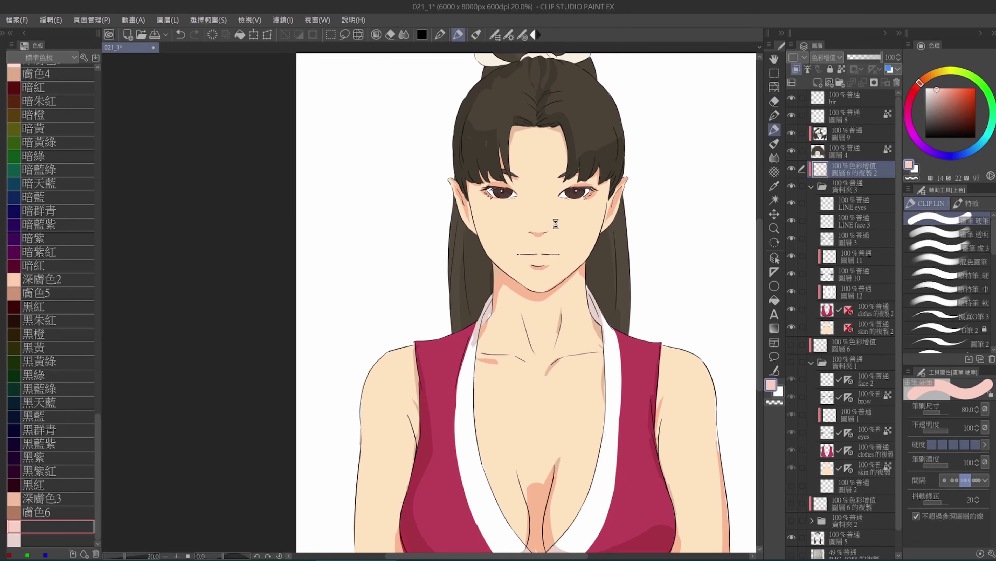
Add a layer above the skin copy and paint soft pink lips around the mouth line with a smaller brush
{"action": "left_click", "coordinate": [863, 327]}
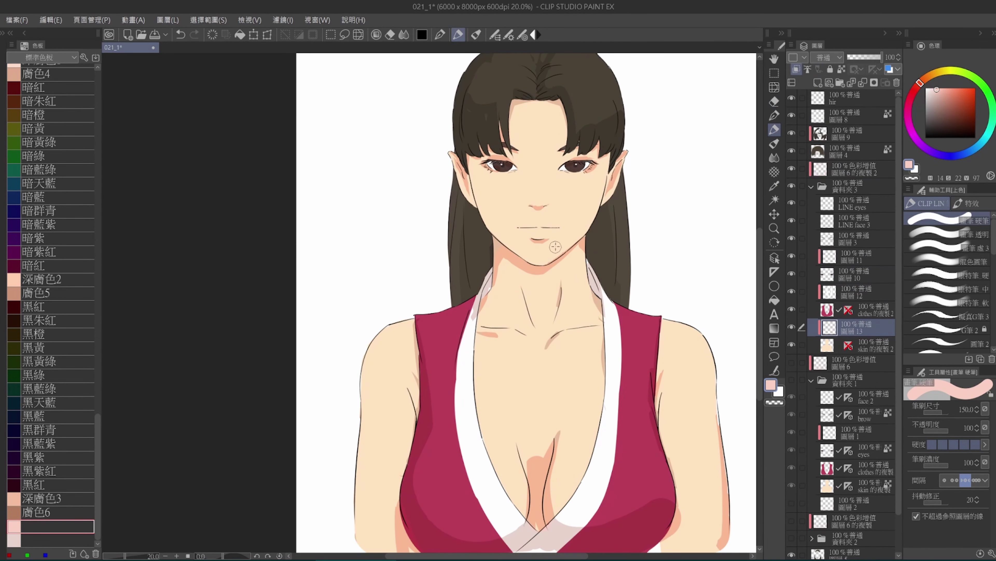
{"action": "key", "text": "ctrl+shift+n"}
{"action": "key", "text": "bracketleft"}
{"action": "key", "text": "bracketleft"}
{"action": "key", "text": "bracketleft"}
{"action": "key", "text": "bracketleft"}
{"action": "mouse_move", "coordinate": [533, 229]}
{"action": "left_mouse_down"}
{"action": "mouse_move", "coordinate": [541, 236]}
{"action": "mouse_move", "coordinate": [527, 220]}
{"action": "mouse_move", "coordinate": [518, 245]}
{"action": "left_mouse_up"}
{"action": "scroll", "coordinate": [518, 245], "scroll_direction": "up", "scroll_amount": 1}
{"action": "key", "text": "e"}
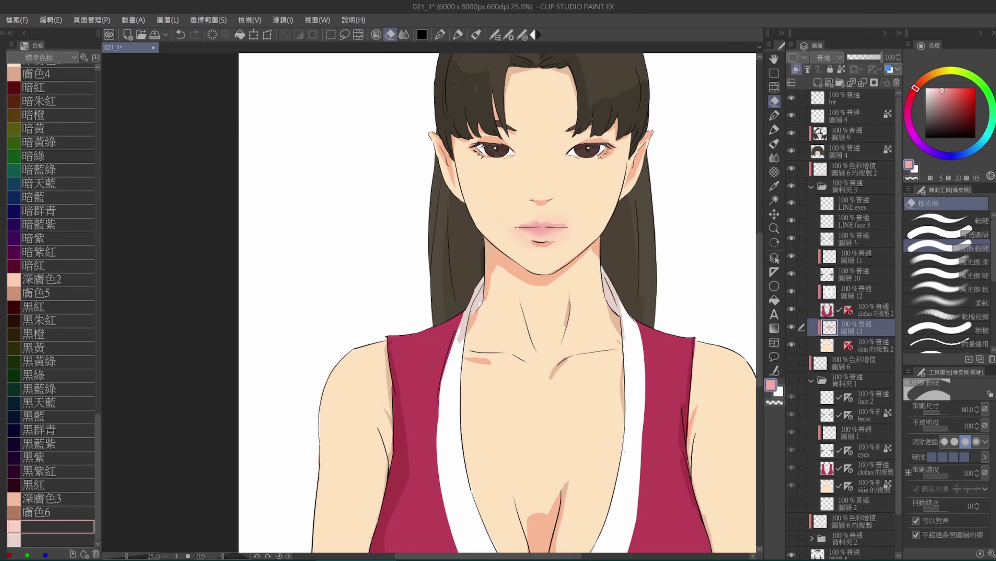
Strengthen the pink of both lips with solid strokes and clean up the upper lip's outline with the eraser
{"action": "key", "text": "b"}
{"action": "scroll", "coordinate": [526, 228], "scroll_direction": "down", "scroll_amount": 1}
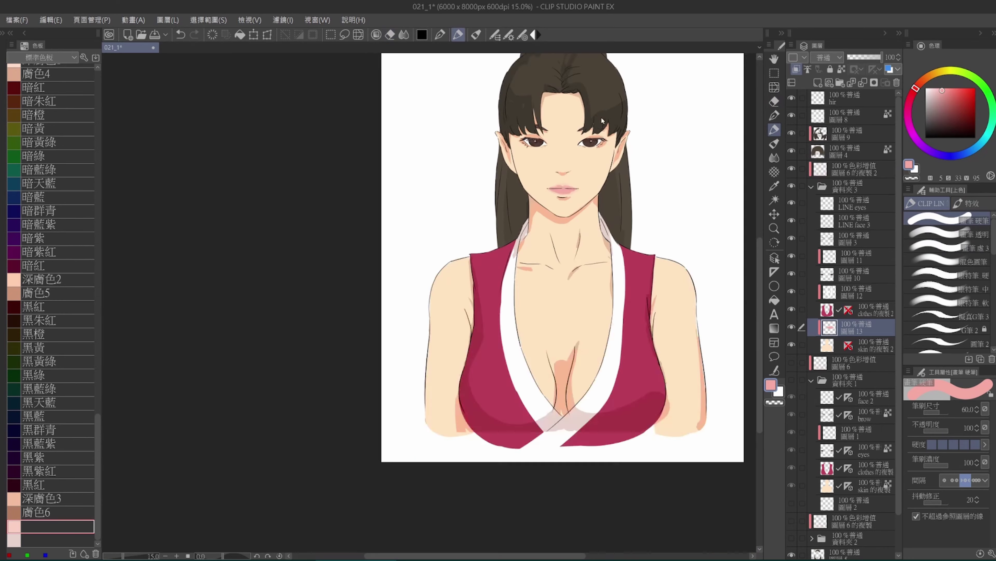
{"action": "scroll", "coordinate": [534, 224], "scroll_direction": "up", "scroll_amount": 1}
{"action": "scroll", "coordinate": [537, 222], "scroll_direction": "up", "scroll_amount": 1}
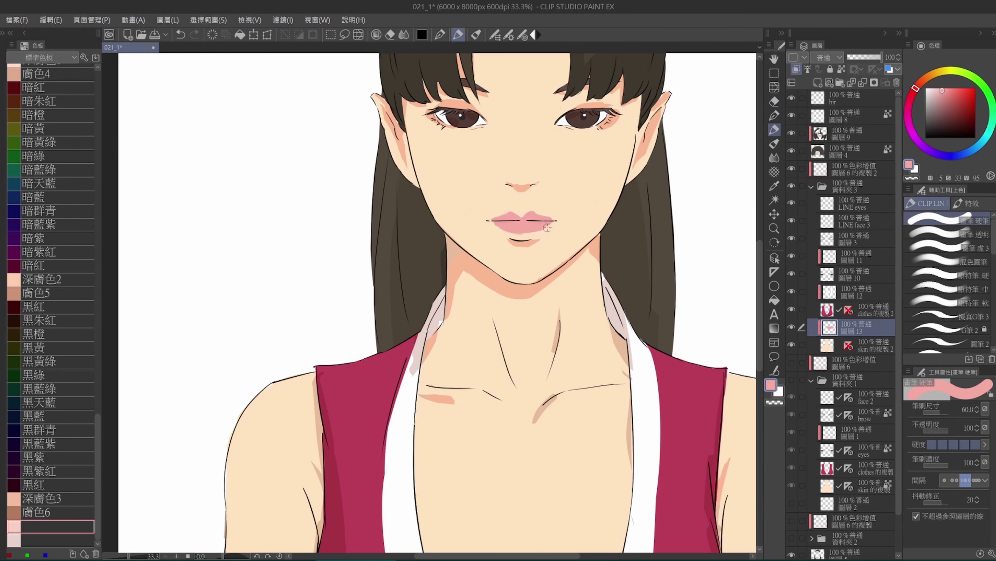
{"action": "left_click_drag", "start_coordinate": [531, 230], "coordinate": [547, 226]}
{"action": "key", "text": "bracketleft"}
{"action": "key", "text": "bracketleft"}
{"action": "key", "text": "e"}
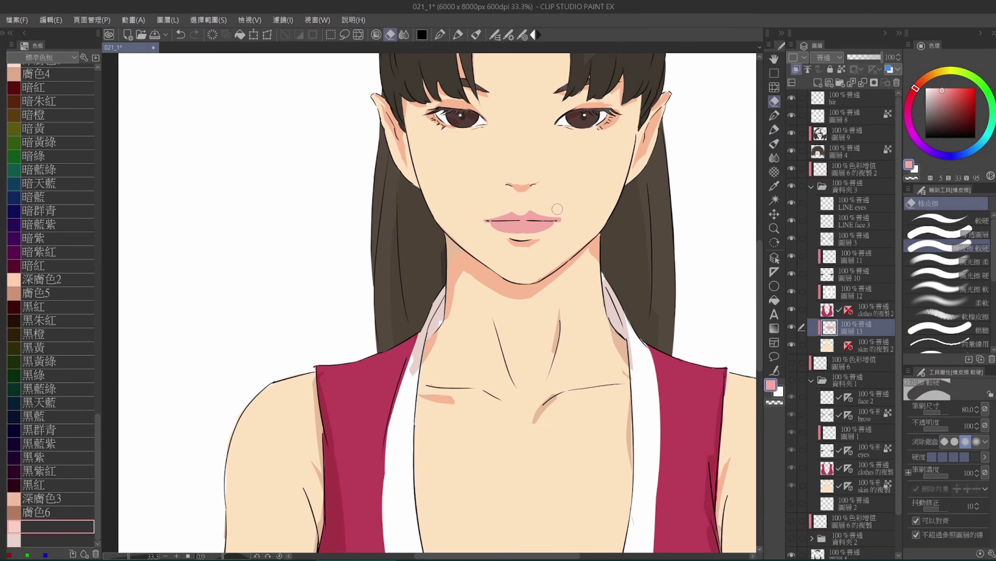
Repaint parts of the lips and soften their outer edges with the color blending tool
{"action": "left_click", "coordinate": [403, 35]}
{"action": "key", "text": "b"}
{"action": "key", "text": "e"}
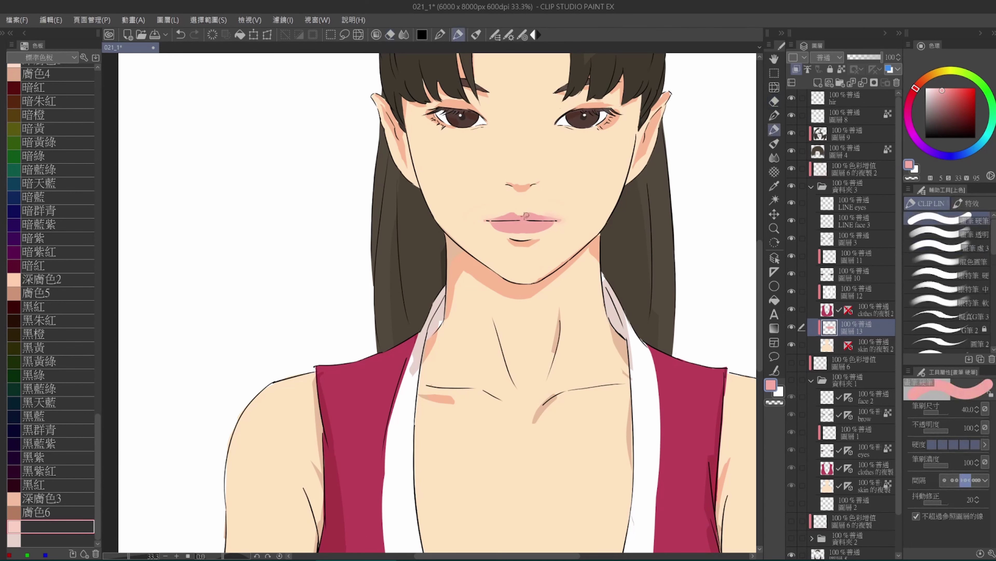
{"action": "key", "text": "j"}
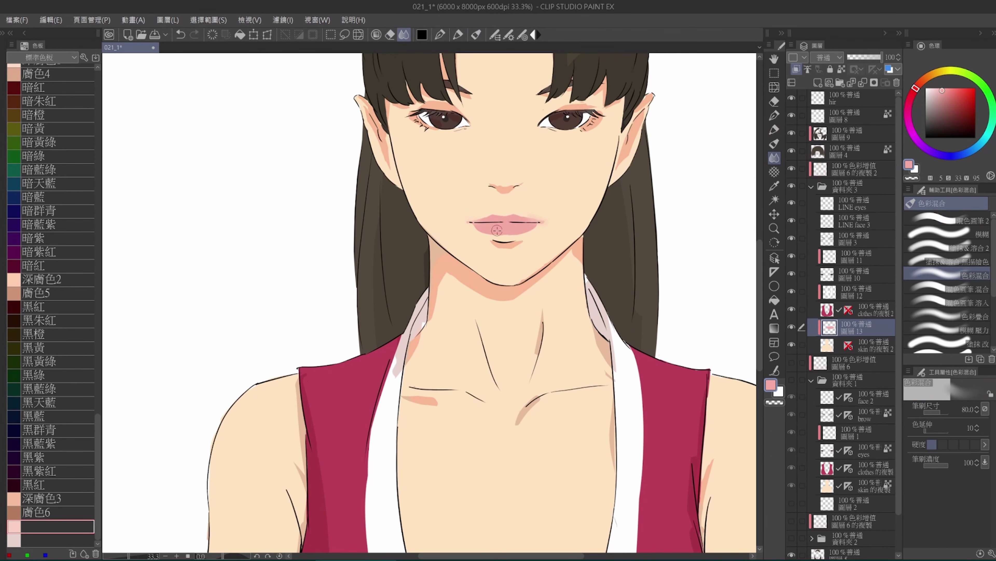
{"action": "key", "text": "e"}
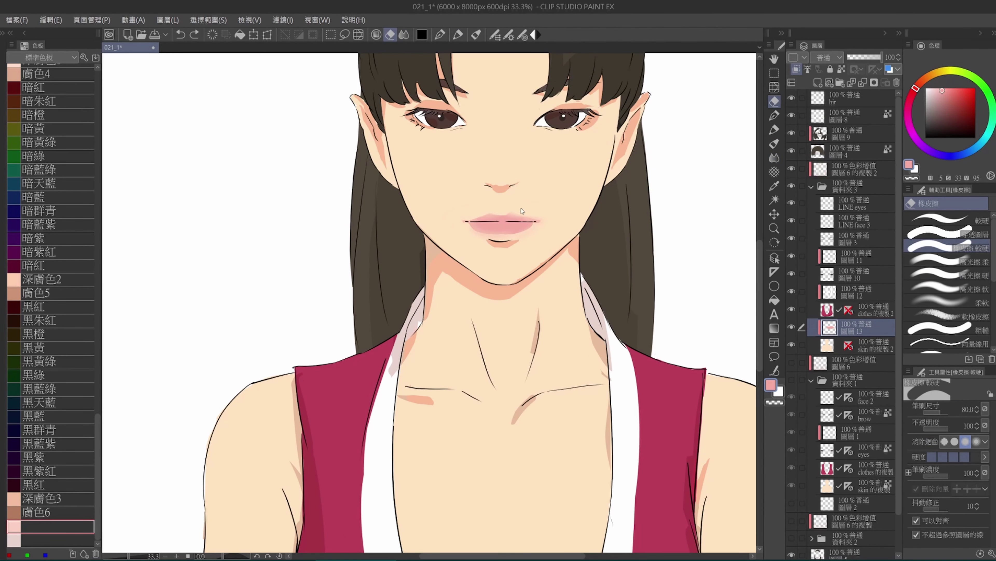
Erase excess pink around the lips, repaint their fill and blend the edges and mouth corners
{"action": "left_click_drag", "start_coordinate": [522, 210], "coordinate": [472, 235]}
{"action": "key", "text": "j"}
{"action": "key", "text": "b"}
{"action": "scroll", "coordinate": [534, 228], "scroll_direction": "down", "scroll_amount": 1}
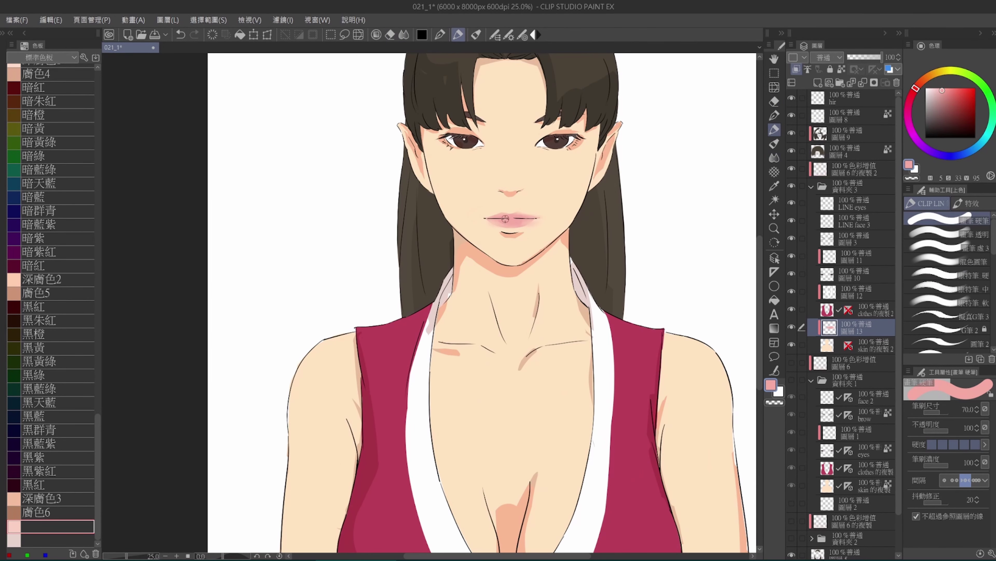
{"action": "scroll", "coordinate": [505, 219], "scroll_direction": "up", "scroll_amount": 2}
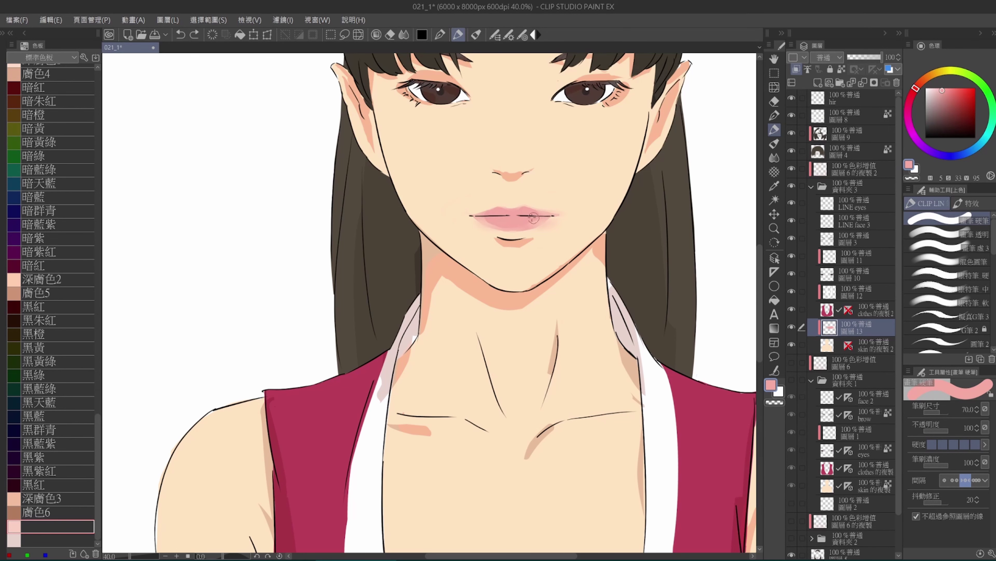
{"action": "key", "text": "j"}
{"action": "scroll", "coordinate": [540, 219], "scroll_direction": "down", "scroll_amount": 2}
{"action": "scroll", "coordinate": [538, 219], "scroll_direction": "up", "scroll_amount": 1}
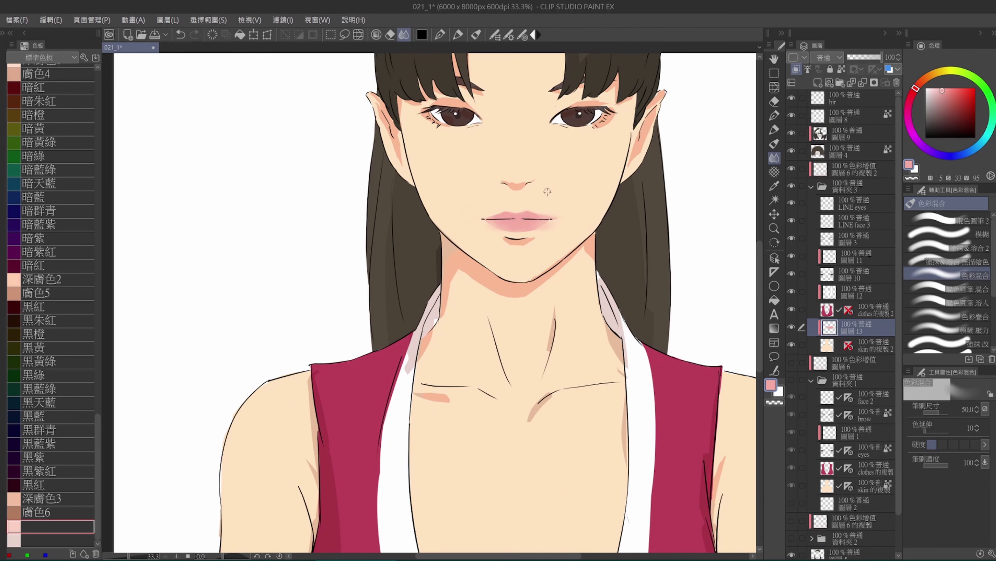
Define the upper lip's contour and the mouth's left corner in pink, reducing the brush size to 25
{"action": "key", "text": "b"}
{"action": "scroll", "coordinate": [536, 218], "scroll_direction": "up", "scroll_amount": 1}
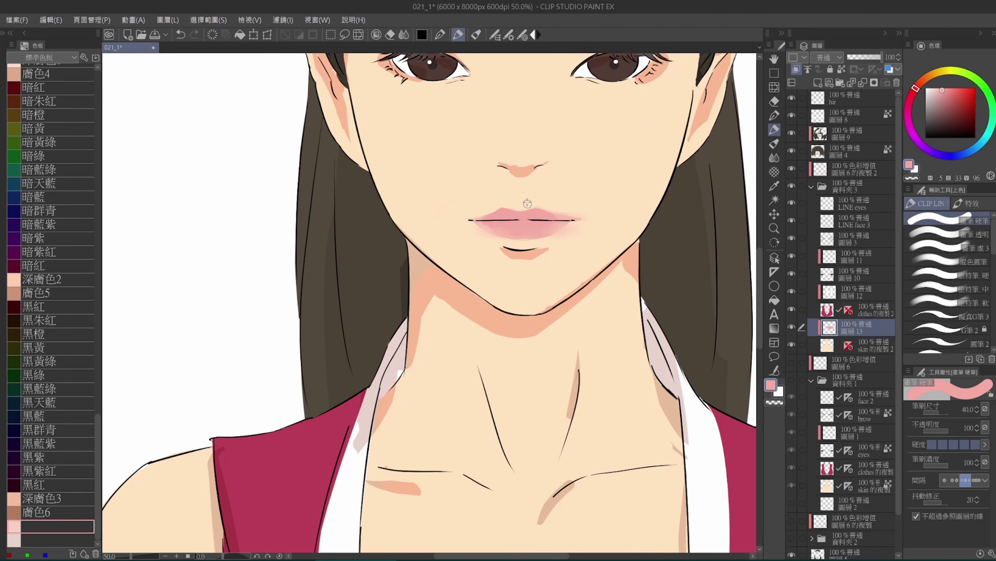
{"action": "left_click_drag", "start_coordinate": [465, 222], "coordinate": [486, 222]}
{"action": "key", "text": "bracketleft"}
{"action": "key", "text": "bracketleft"}
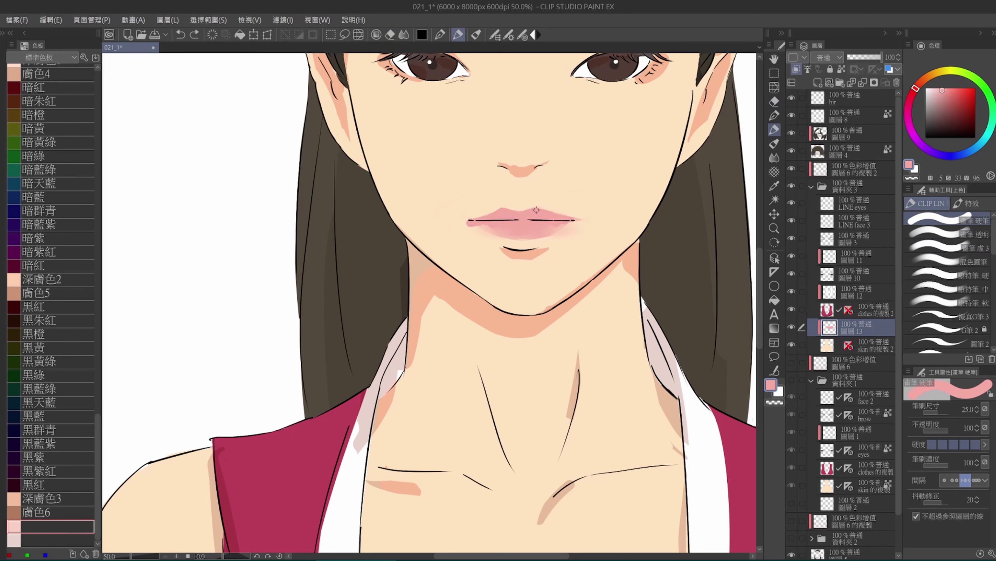
Sharpen the outline of both lips into crisp symmetrical shapes by alternately painting in pink and erasing the edges
{"action": "key", "text": "e"}
{"action": "key", "text": "b"}
{"action": "key", "text": "e"}
{"action": "key", "text": "b"}
{"action": "key", "text": "e"}
{"action": "key", "text": "b"}
{"action": "key", "text": "e"}
{"action": "key", "text": "b"}
{"action": "key", "text": "bracketright"}
{"action": "key", "text": "bracketright"}
{"action": "key", "text": "e"}
{"action": "key", "text": "b"}
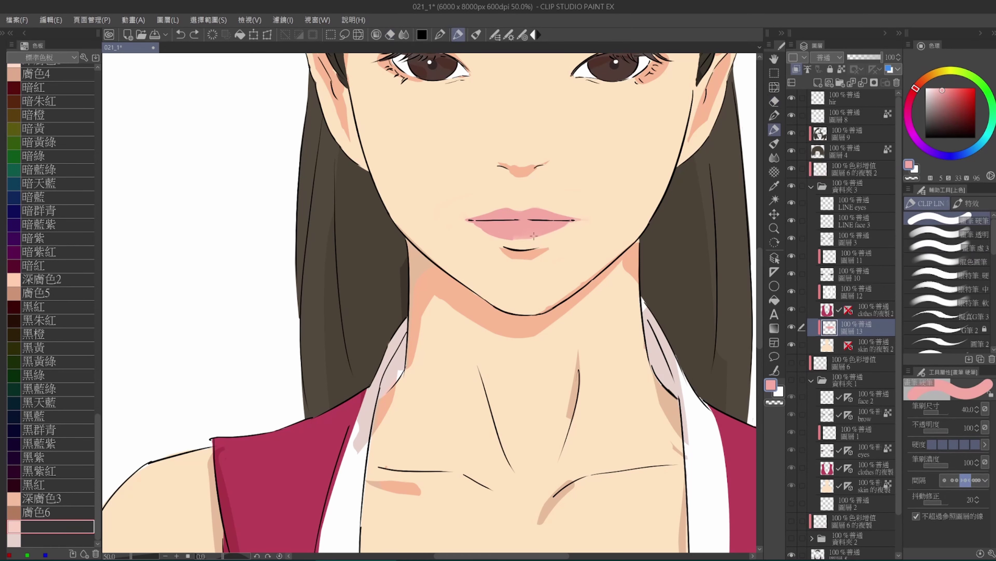
{"action": "left_click_drag", "start_coordinate": [535, 236], "coordinate": [478, 224]}
Erase the reddish shading below the outer corners of both eyes on the upper multiply layer
{"action": "scroll", "coordinate": [507, 230], "scroll_direction": "down", "scroll_amount": 1}
{"action": "left_click_drag", "start_coordinate": [562, 196], "coordinate": [527, 251]}
{"action": "key", "text": "e"}
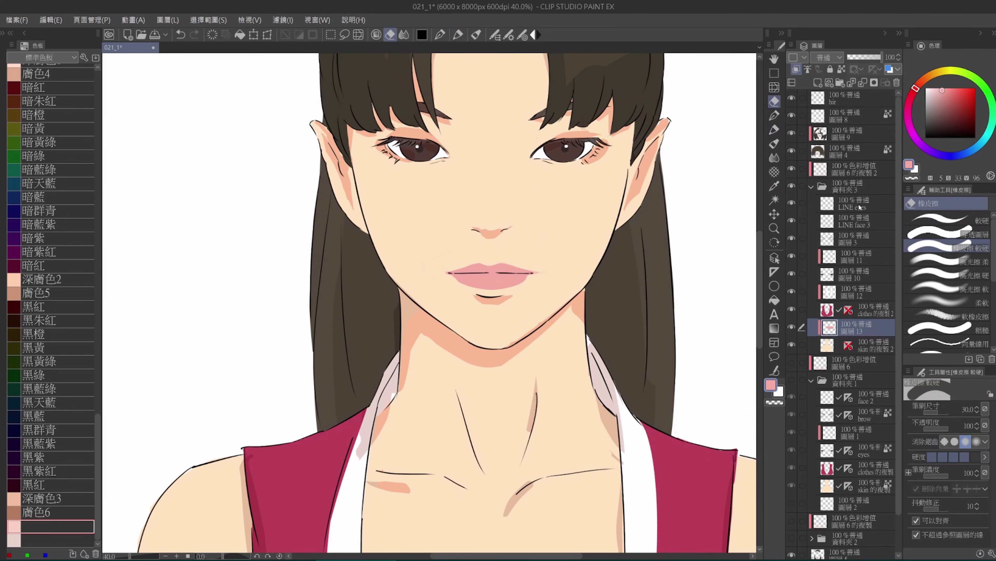
{"action": "left_click", "coordinate": [854, 169]}
{"action": "scroll", "coordinate": [407, 179], "scroll_direction": "down", "scroll_amount": 1}
Extend the lower lip downward in pink on the lip layer and blend the lip colour into the skin
{"action": "left_click", "coordinate": [853, 327]}
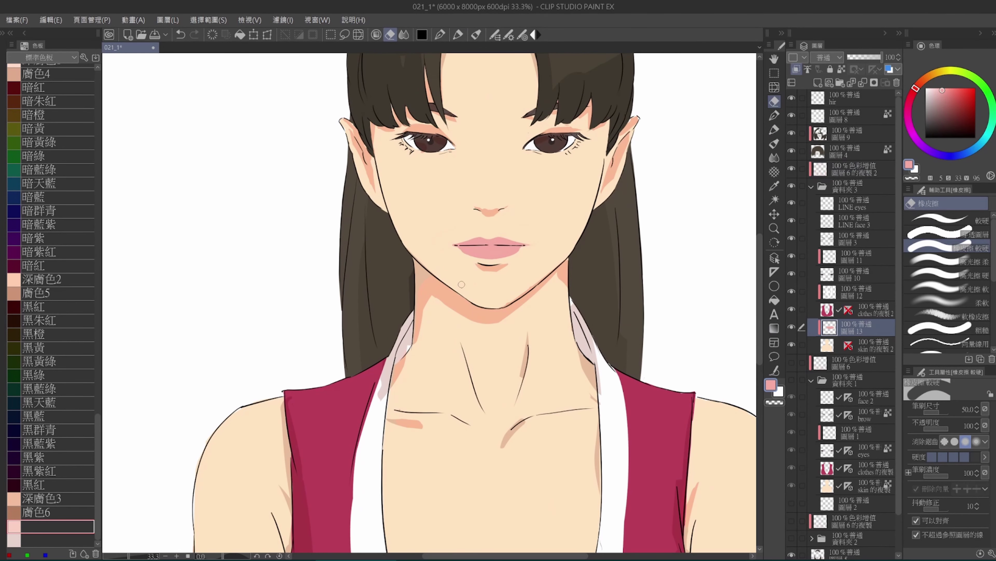
{"action": "key", "text": "b"}
{"action": "scroll", "coordinate": [461, 272], "scroll_direction": "down", "scroll_amount": 1}
{"action": "key", "text": "j"}
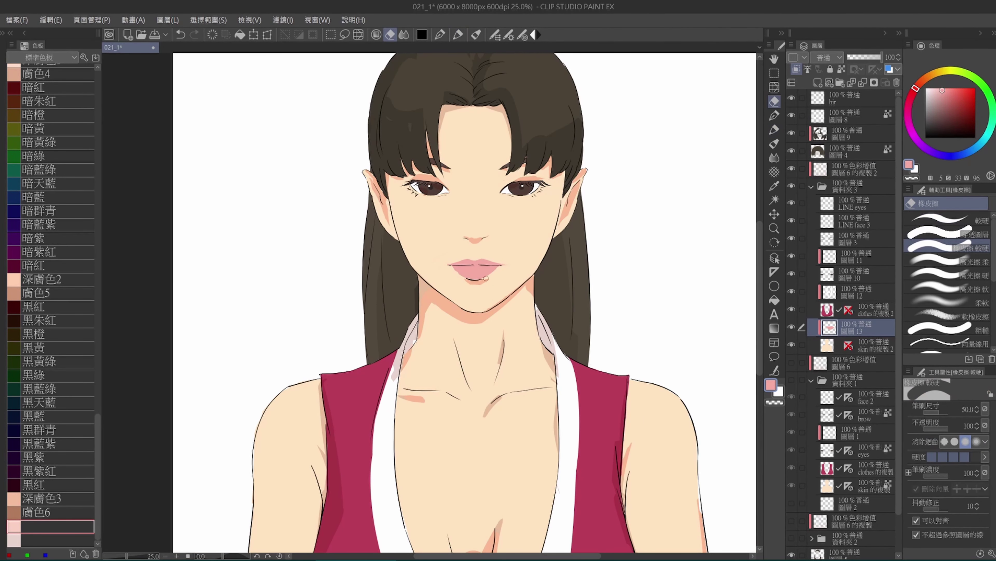
{"action": "scroll", "coordinate": [514, 267], "scroll_direction": "up", "scroll_amount": 1}
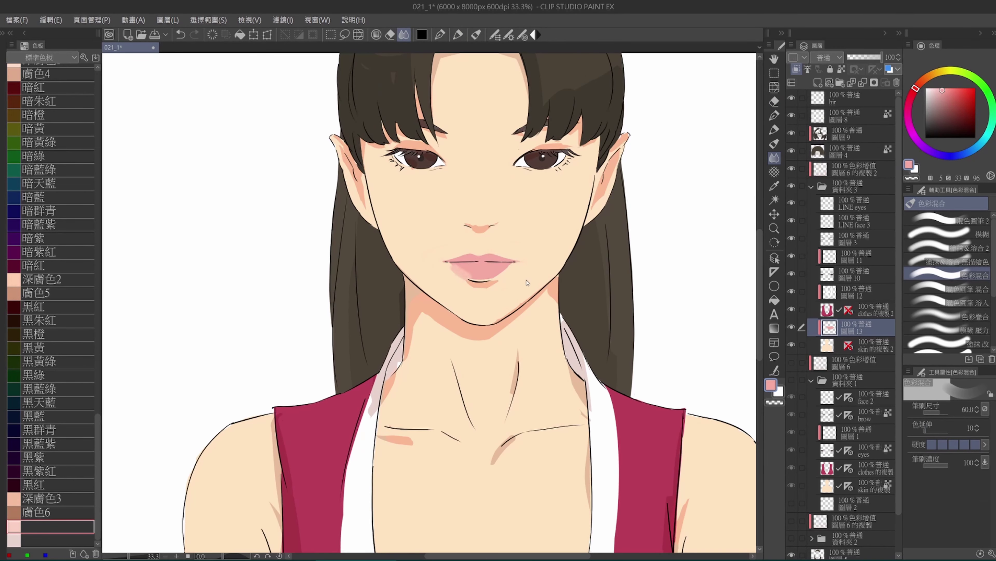
{"action": "scroll", "coordinate": [471, 235], "scroll_direction": "down", "scroll_amount": 1}
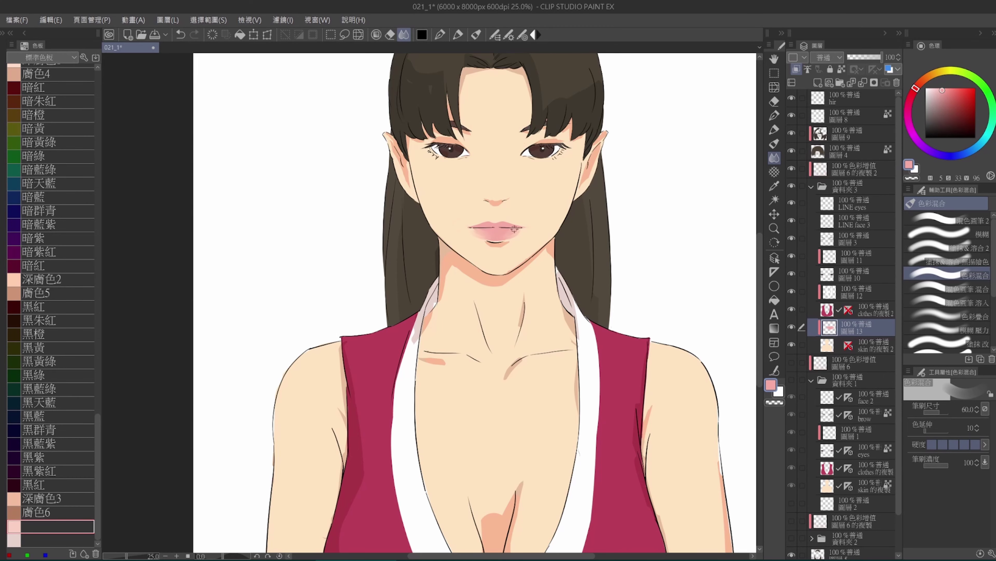
Refine the pink lips' outer edges by alternately erasing stray colour and blending the pink into the surrounding skin
{"action": "scroll", "coordinate": [515, 229], "scroll_direction": "up", "scroll_amount": 2}
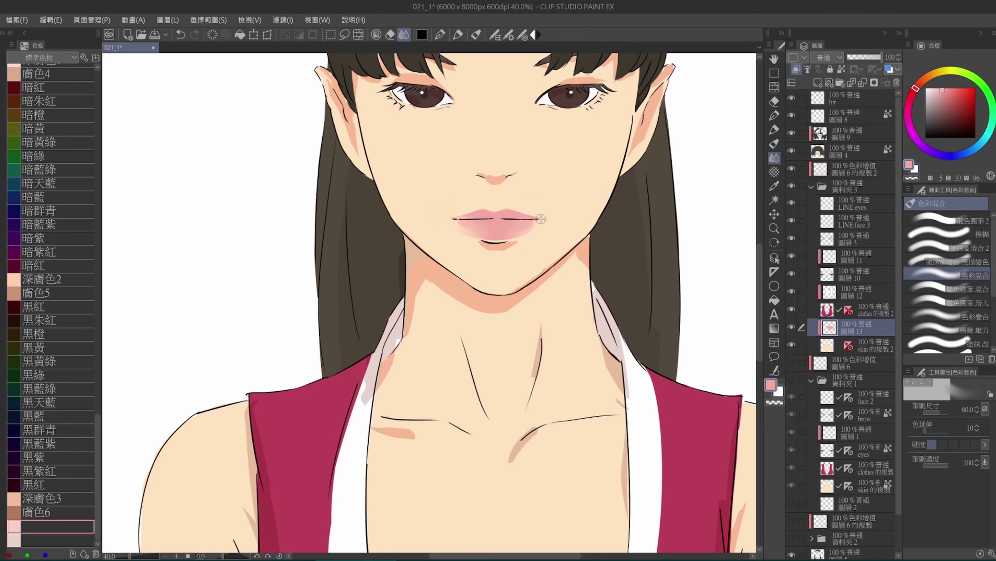
{"action": "left_click_drag", "start_coordinate": [455, 208], "coordinate": [568, 239]}
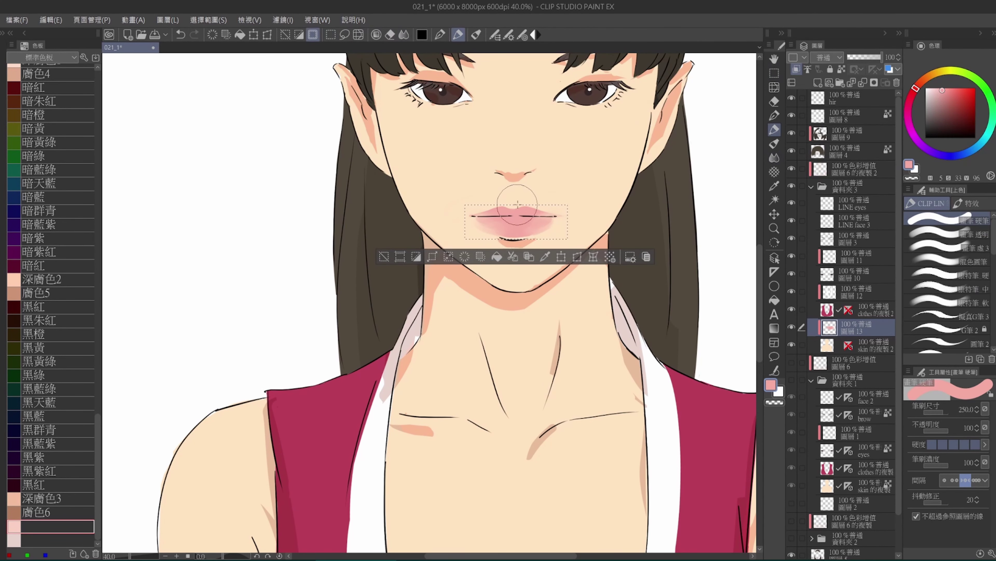
{"action": "key", "text": "bracketright"}
{"action": "key", "text": "ctrl+d"}
{"action": "key", "text": "e"}
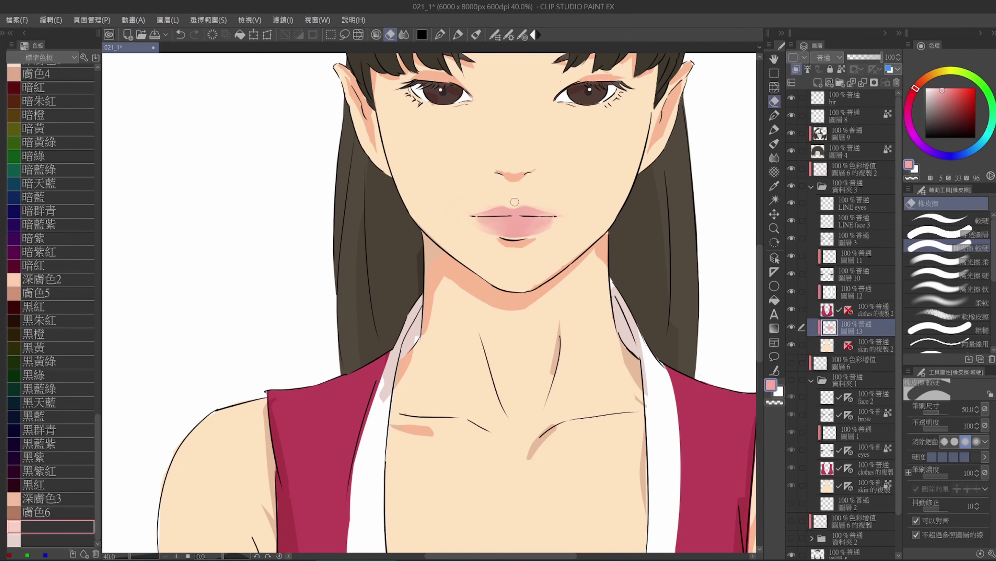
{"action": "key", "text": "ctrl+minus"}
{"action": "key", "text": "j"}
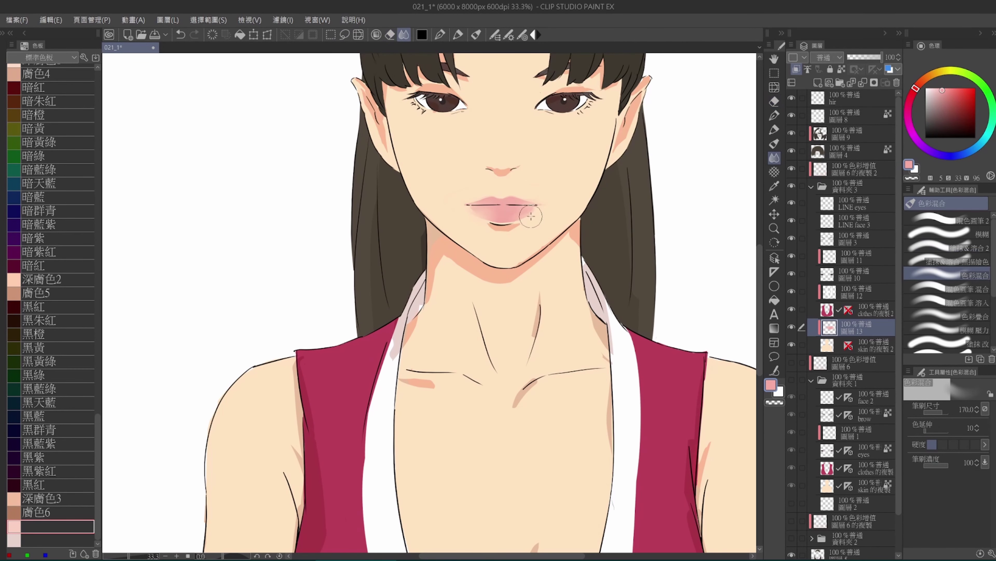
{"action": "key", "text": "e"}
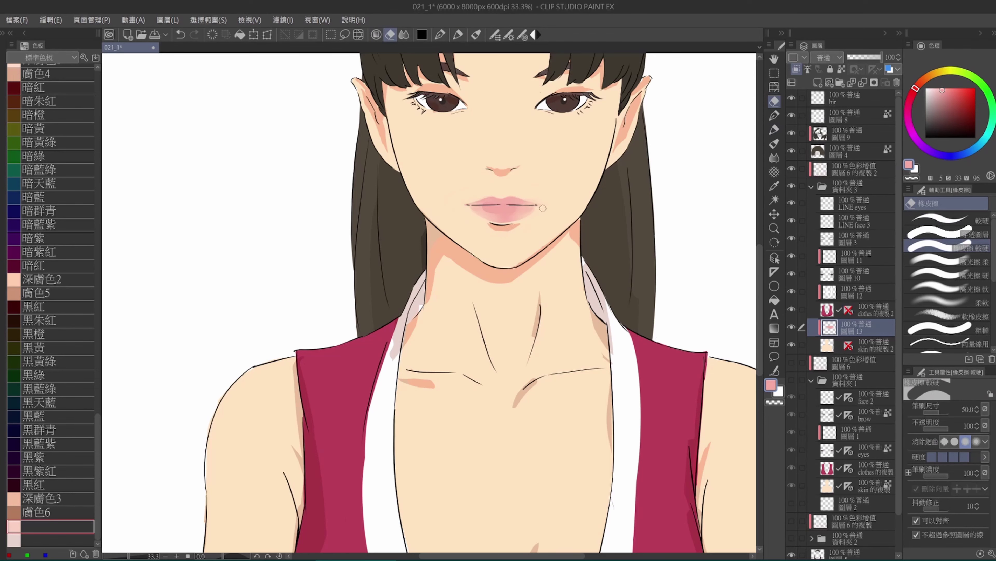
{"action": "key", "text": "j"}
{"action": "key", "text": "ctrl+minus"}
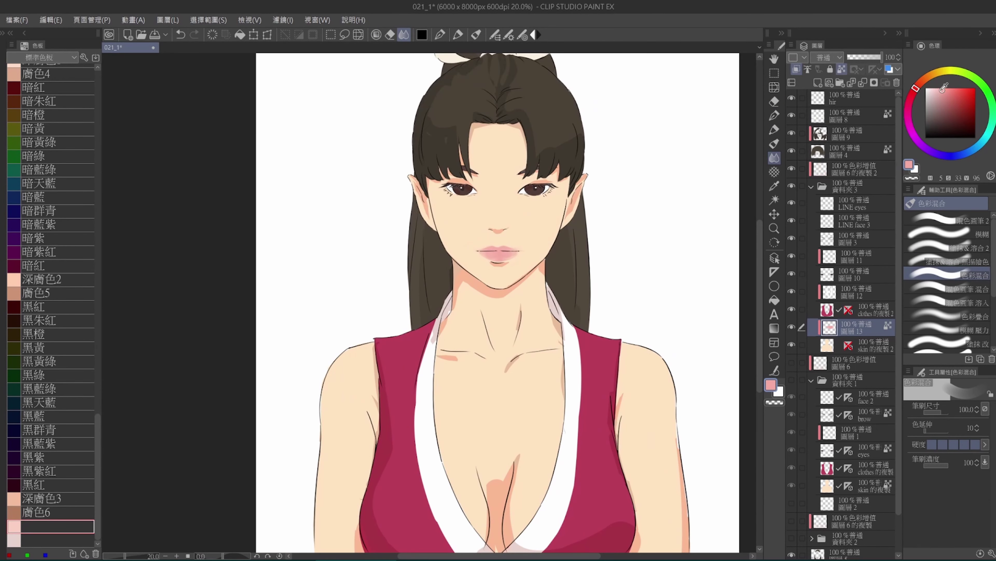
Deepen both lips with a darker pink, trim the edges and blend the colour across the lower lip
{"action": "key", "text": "ctrl+plus"}
{"action": "key", "text": "e"}
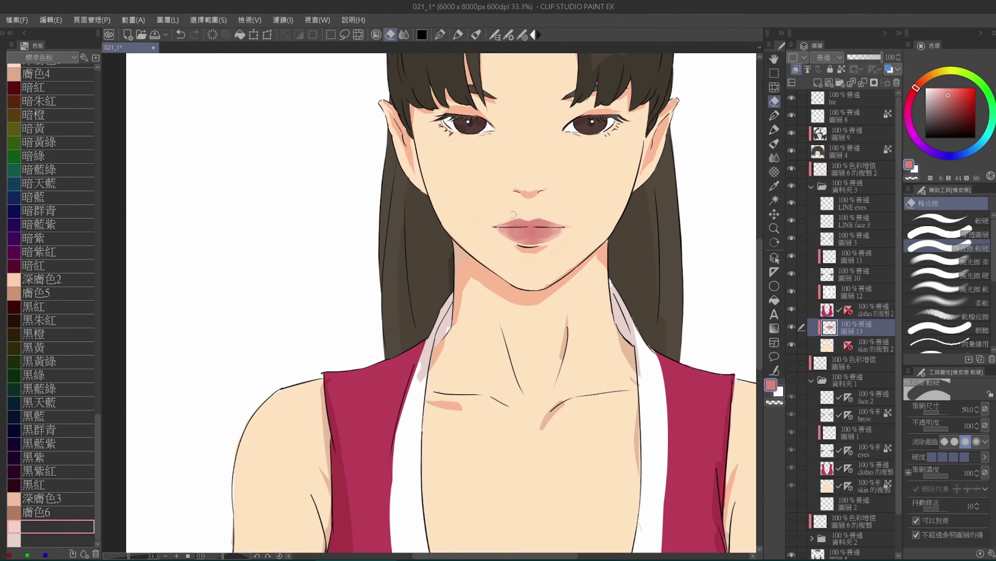
{"action": "key", "text": "j"}
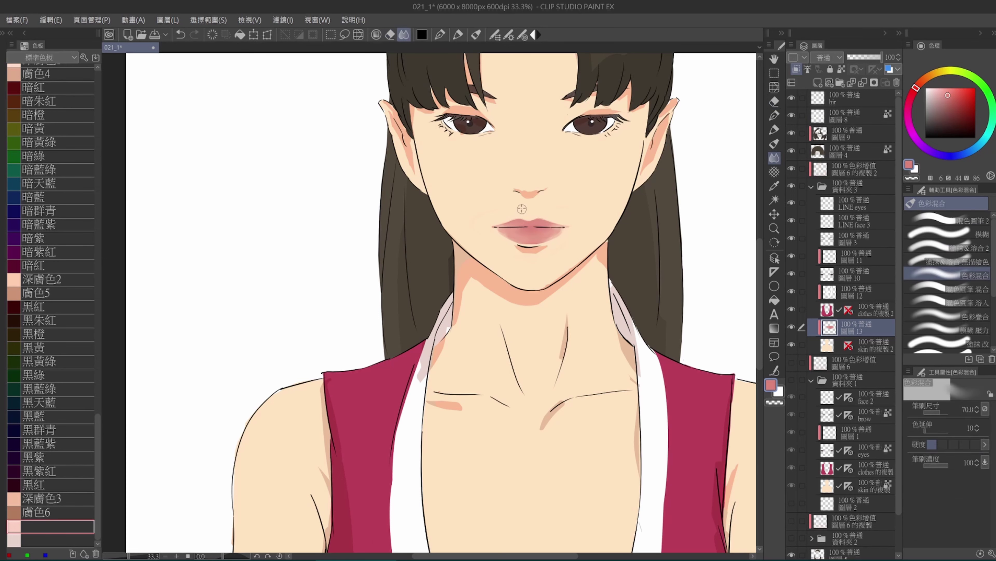
{"action": "left_click_drag", "start_coordinate": [522, 236], "coordinate": [538, 238]}
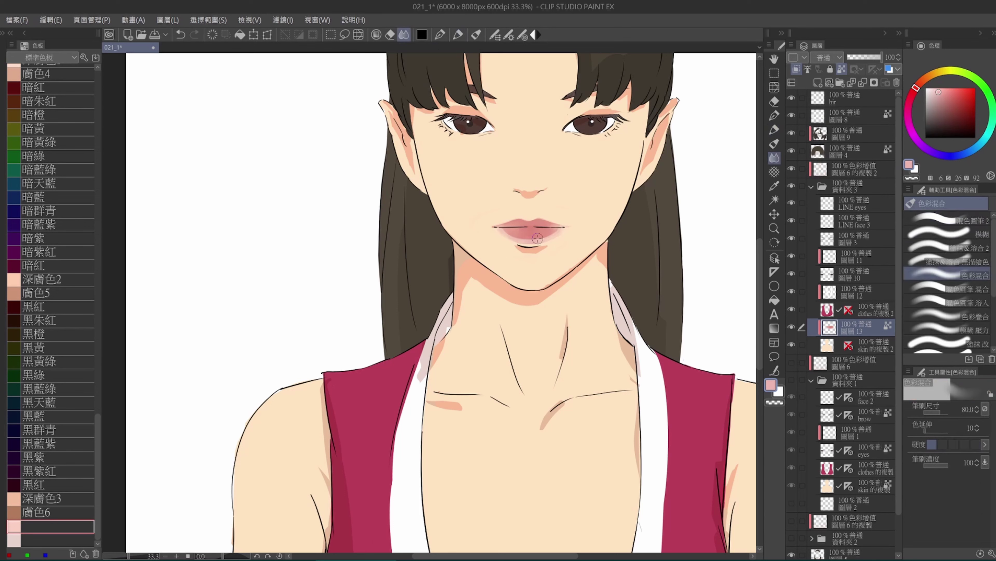
Paint pale pink along the lower lip with an 80 brush and blend it at size 120
{"action": "key", "text": "b"}
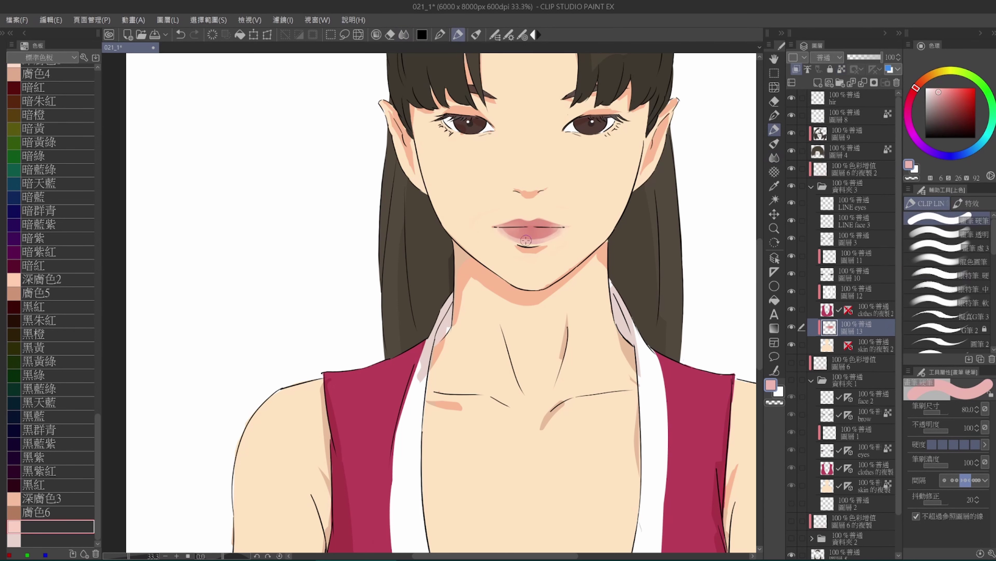
{"action": "left_click_drag", "start_coordinate": [507, 230], "coordinate": [557, 235]}
{"action": "key", "text": "j"}
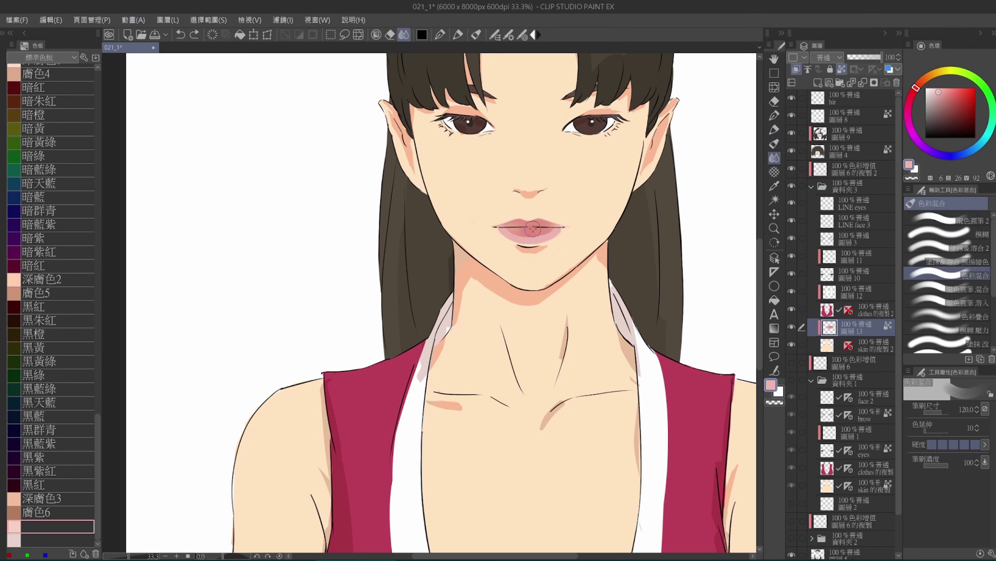
{"action": "scroll", "coordinate": [704, 184], "scroll_direction": "down", "scroll_amount": 3}
{"action": "scroll", "coordinate": [445, 274], "scroll_direction": "up", "scroll_amount": 4}
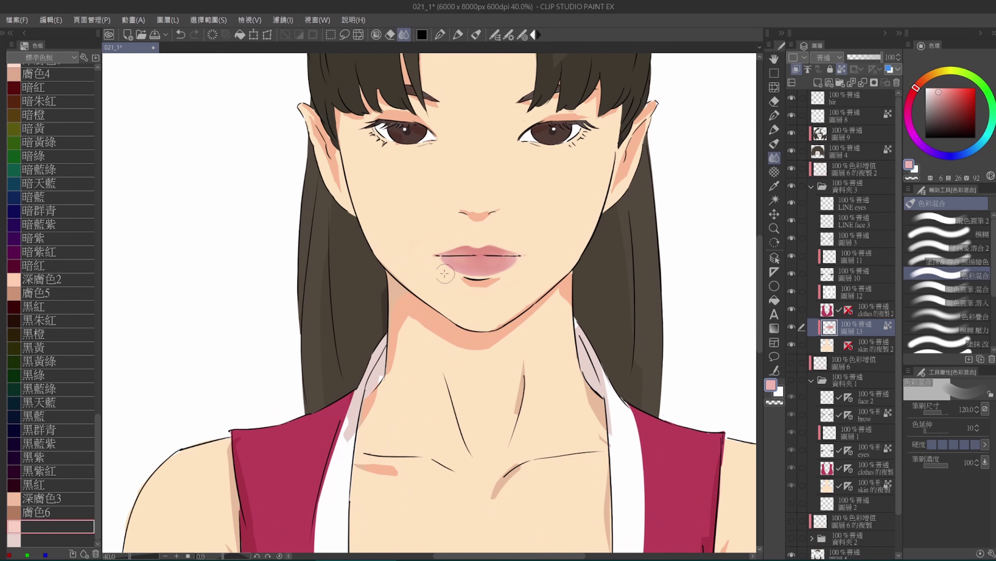
Sample the deeper lip pink, paint it along the mouth line and blend it into the lips
{"action": "key", "text": "b"}
{"action": "left_click", "coordinate": [479, 261], "text": "alt"}
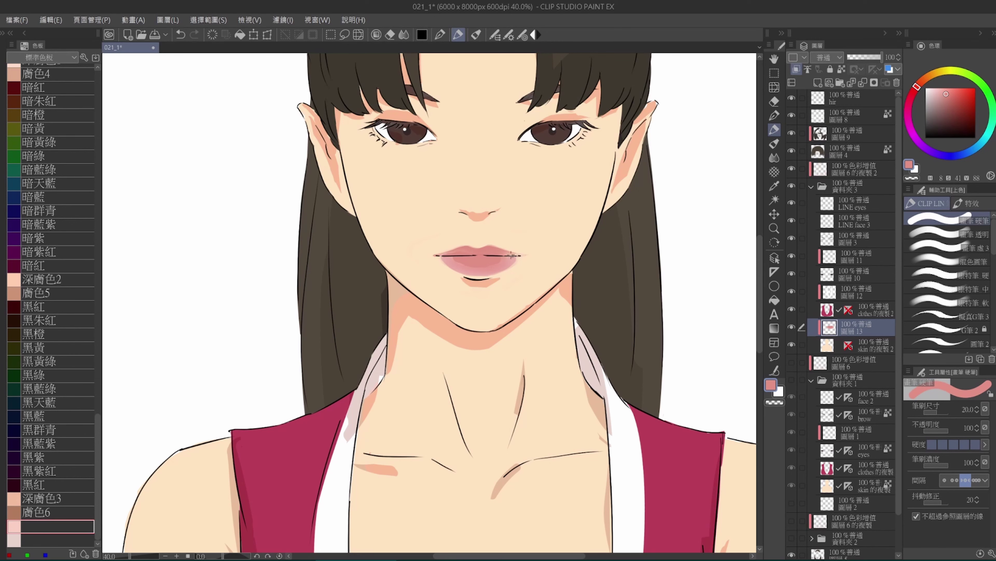
{"action": "key", "text": "j"}
{"action": "key", "text": "b"}
{"action": "scroll", "coordinate": [489, 259], "scroll_direction": "down", "scroll_amount": 1}
{"action": "left_click_drag", "start_coordinate": [449, 234], "coordinate": [506, 206]}
Shift the lips' hue toward a cooler pink with the Hue/Saturation/Luminosity correction
{"action": "key", "text": "ctrl+u"}
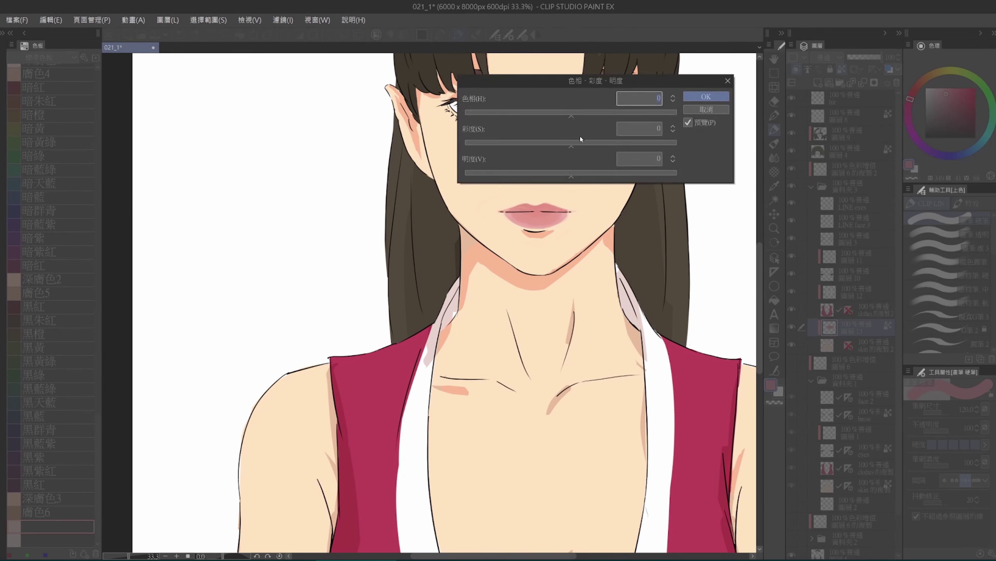
{"action": "left_click_drag", "start_coordinate": [276, 181], "coordinate": [258, 181]}
{"action": "left_click", "coordinate": [392, 162]}
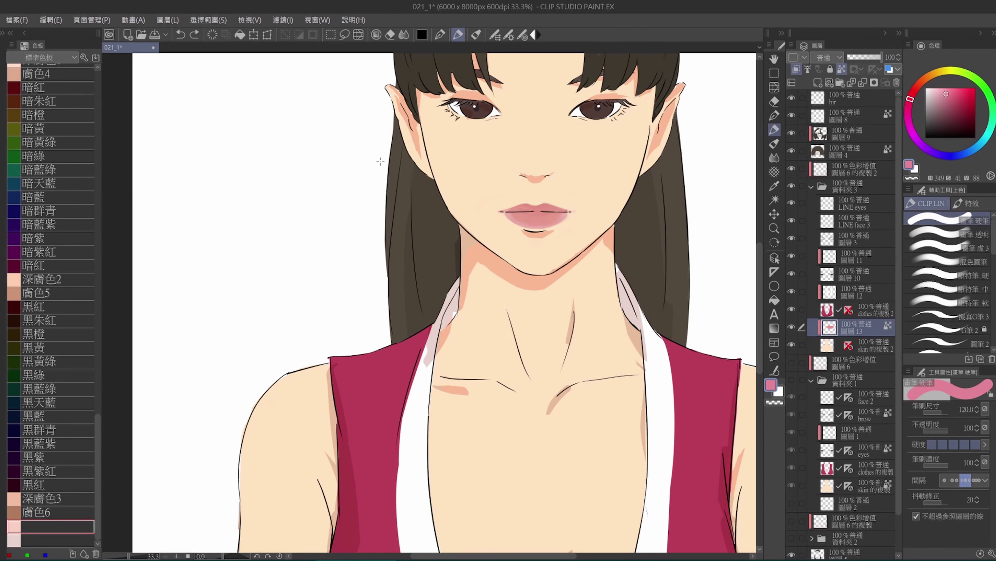
Repaint the upper and lower lips in salmon pink with a larger brush and clean up the lip edges
{"action": "scroll", "coordinate": [535, 199], "scroll_direction": "down", "scroll_amount": 1}
{"action": "key", "text": "bracketright"}
{"action": "key", "text": "bracketright"}
{"action": "mouse_move", "coordinate": [535, 200]}
{"action": "left_mouse_down"}
{"action": "mouse_move", "coordinate": [538, 220]}
{"action": "mouse_move", "coordinate": [504, 217]}
{"action": "left_mouse_up"}
{"action": "key", "text": "e"}
{"action": "key", "text": "b"}
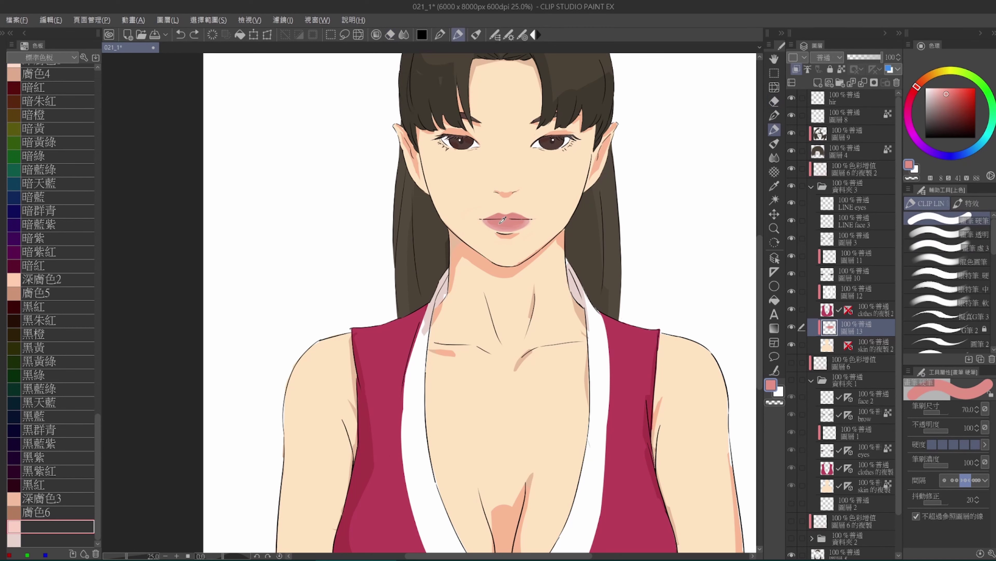
Add fine pink strokes near the mouth's left corner with a 25 brush and trim them with a size 50 eraser
{"action": "scroll", "coordinate": [506, 216], "scroll_direction": "up", "scroll_amount": 1}
{"action": "key", "text": "bracketleft"}
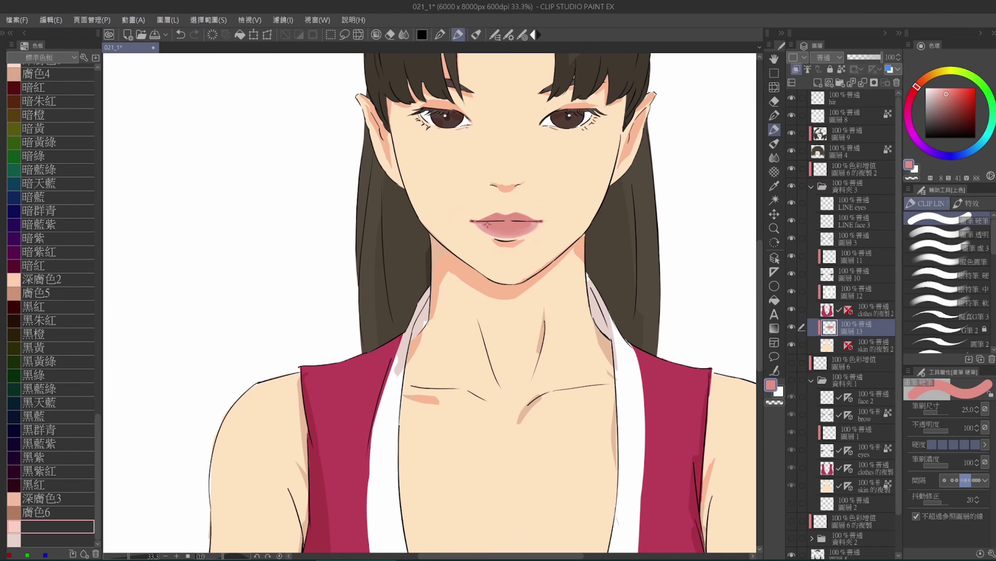
{"action": "key", "text": "e"}
{"action": "scroll", "coordinate": [522, 196], "scroll_direction": "down", "scroll_amount": 2}
{"action": "scroll", "coordinate": [536, 187], "scroll_direction": "up", "scroll_amount": 1}
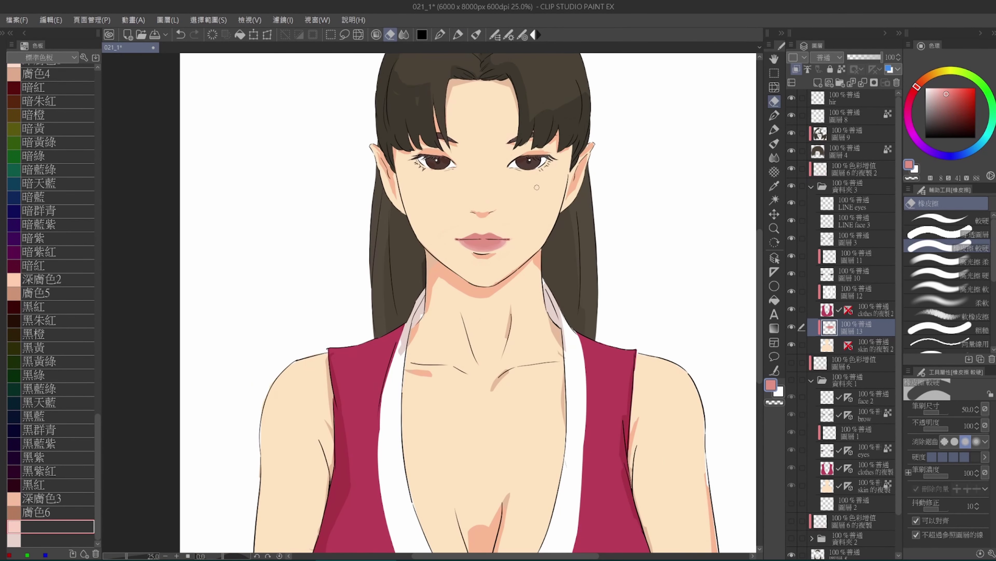
Carry the pink to the mouth's right corner with a 20 brush and tidy the tip with a size 30 eraser
{"action": "scroll", "coordinate": [510, 212], "scroll_direction": "up", "scroll_amount": 2}
{"action": "key", "text": "b"}
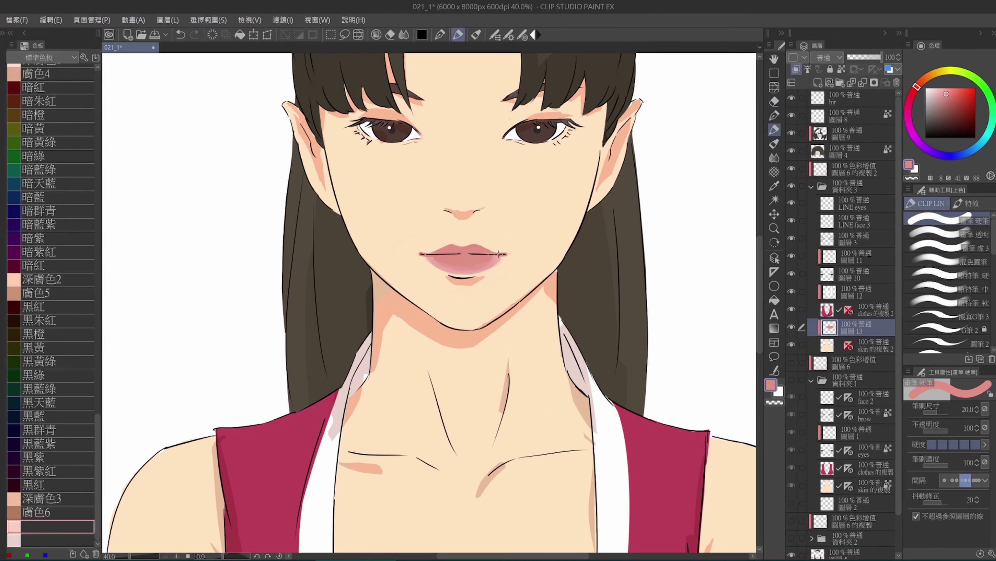
{"action": "key", "text": "e"}
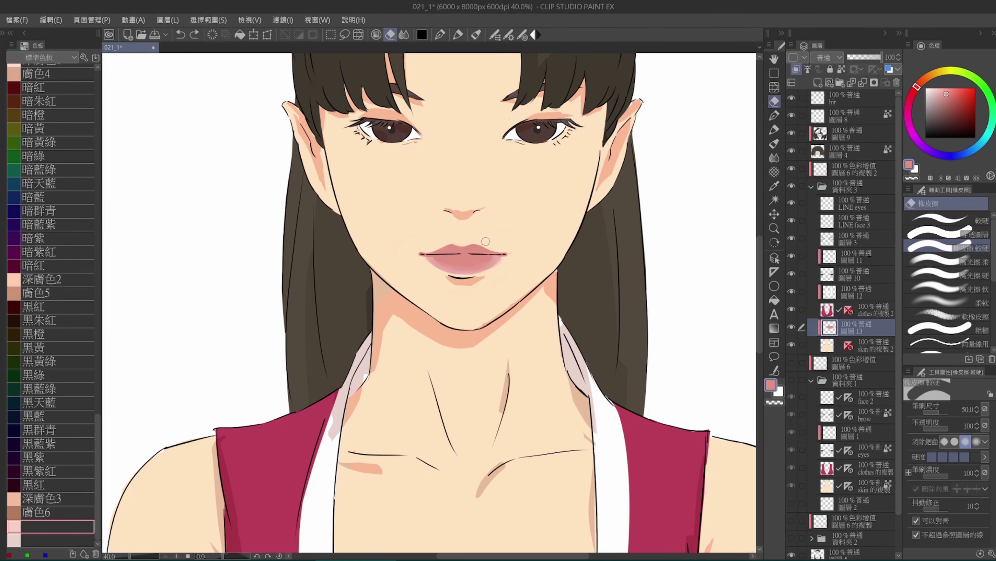
{"action": "scroll", "coordinate": [515, 258], "scroll_direction": "up", "scroll_amount": 1}
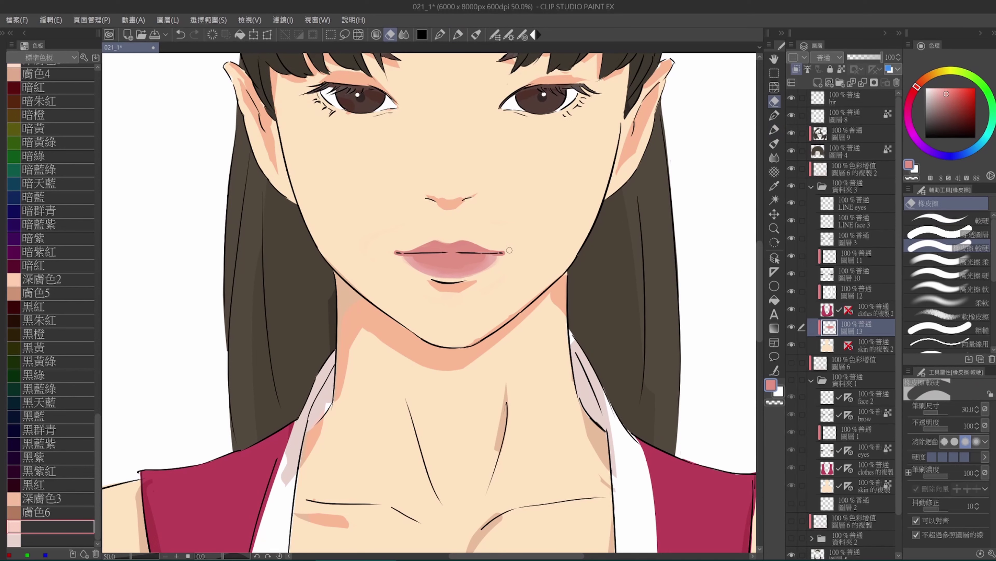
{"action": "scroll", "coordinate": [290, 275], "scroll_direction": "down", "scroll_amount": 3}
{"action": "scroll", "coordinate": [278, 247], "scroll_direction": "up", "scroll_amount": 3}
Compare the eye and face line art with the pencil sketch by toggling the LINE eyes and LINE face 3 layers
{"action": "left_click", "coordinate": [797, 221]}
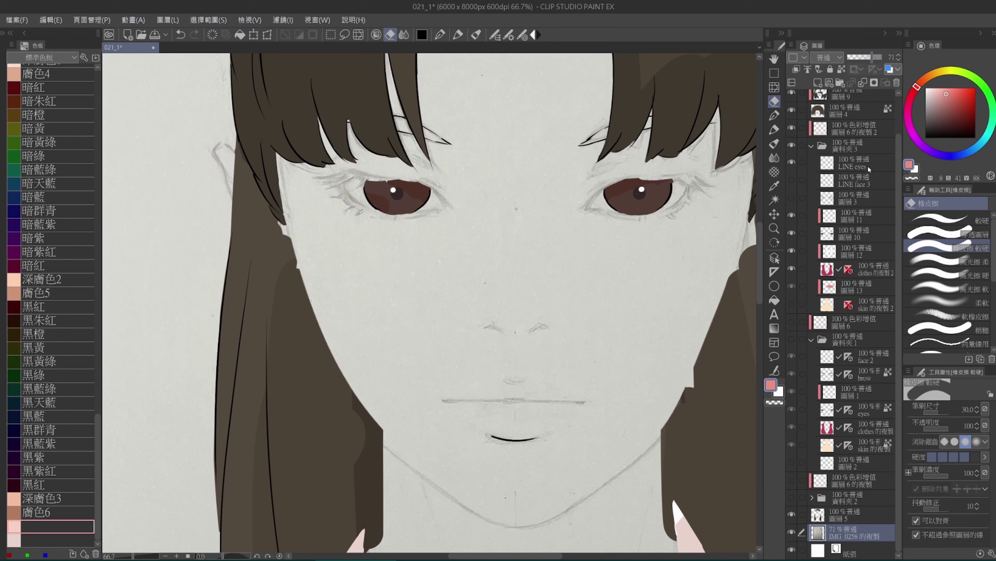
{"action": "left_click", "coordinate": [863, 164]}
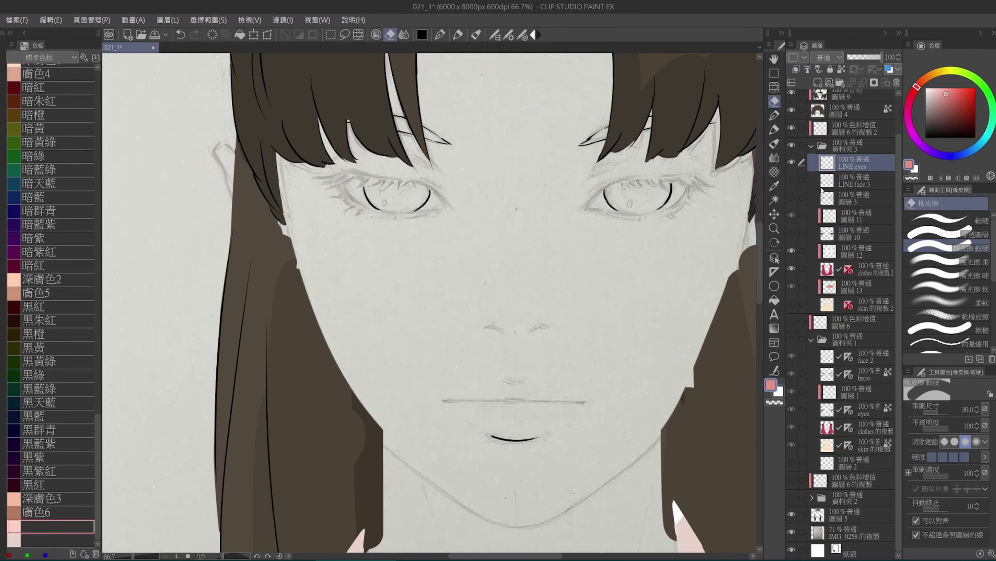
{"action": "key", "text": "ctrl+plus"}
{"action": "left_click", "coordinate": [792, 180]}
{"action": "key", "text": "m"}
{"action": "mouse_move", "coordinate": [412, 137]}
{"action": "left_mouse_down"}
{"action": "mouse_move", "coordinate": [457, 165]}
{"action": "mouse_move", "coordinate": [367, 113]}
{"action": "left_mouse_up"}
{"action": "key", "text": "ctrl+d"}
{"action": "key", "text": "ctrl+z"}
{"action": "key", "text": "ctrl+d"}
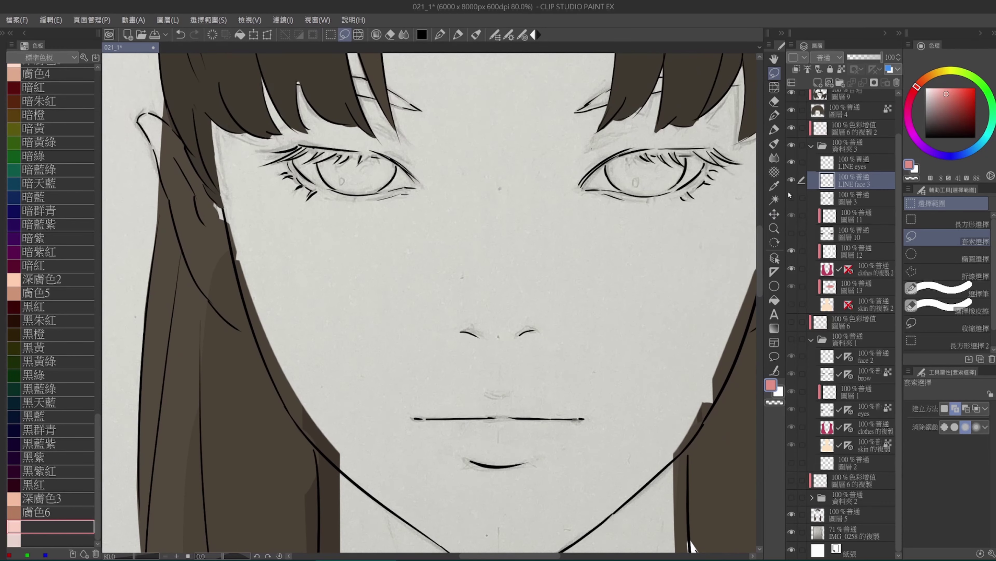
Inspect the eye colours on layer 10 using a circular selection and restore the visibility of the face layers
{"action": "left_click", "coordinate": [911, 254]}
{"action": "left_click", "coordinate": [792, 233]}
{"action": "left_click", "coordinate": [856, 233]}
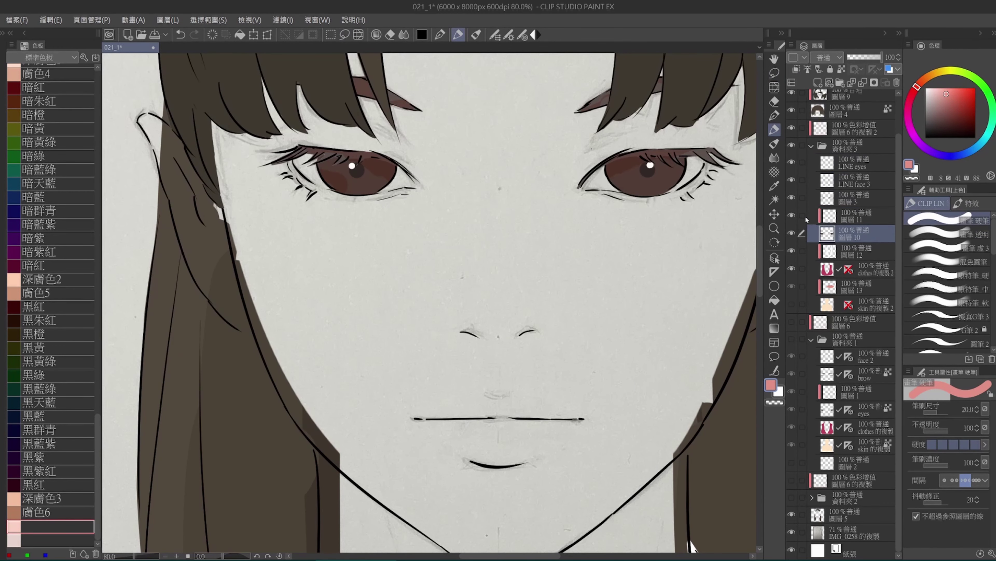
{"action": "left_click_drag", "start_coordinate": [476, 210], "coordinate": [476, 210]}
{"action": "key", "text": "ctrl+d"}
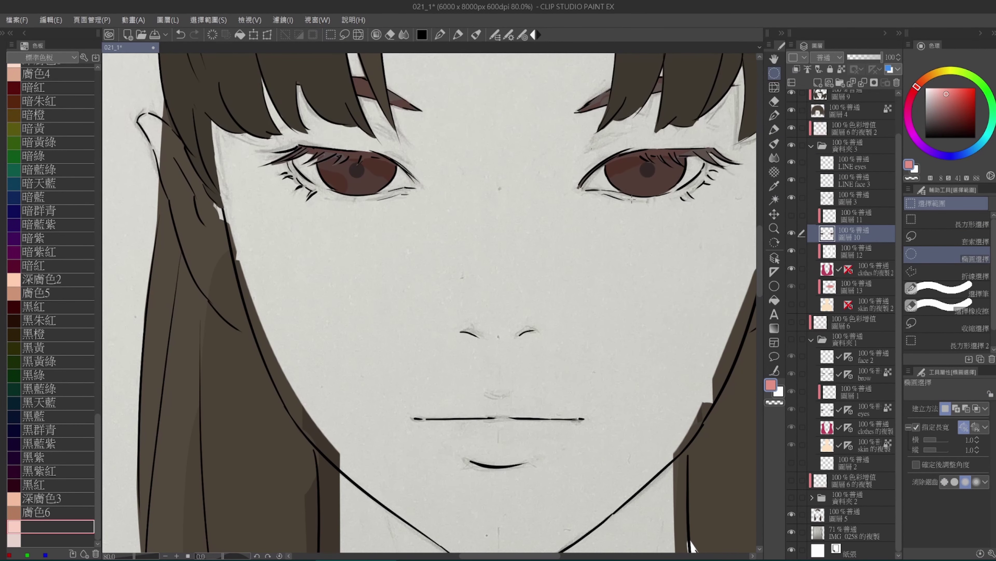
{"action": "left_click", "coordinate": [792, 233]}
{"action": "left_click_drag", "start_coordinate": [792, 198], "coordinate": [791, 164]}
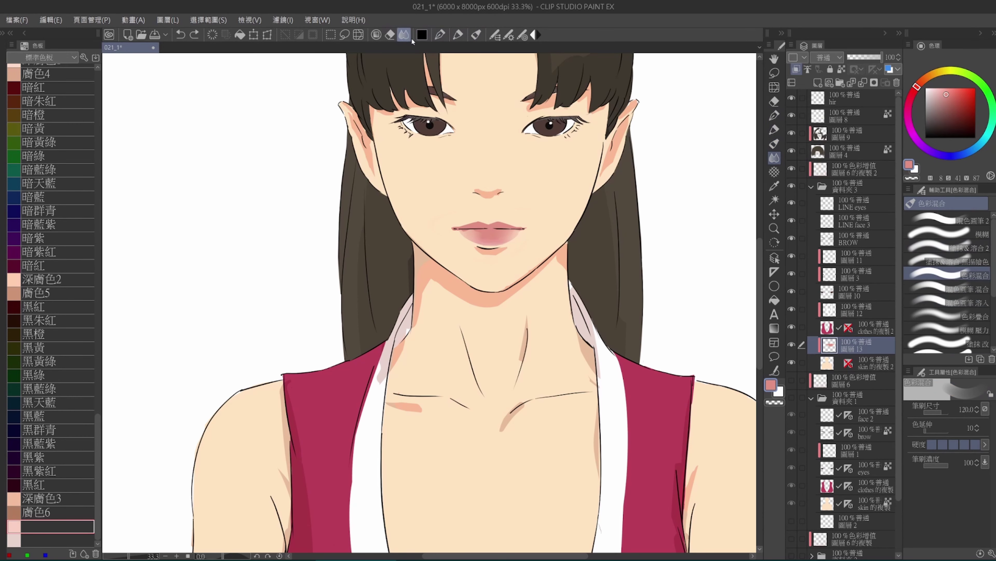
Compare the advanced ink settings of the colour-mixing and blur tools
{"action": "left_click", "coordinate": [985, 409]}
{"action": "left_click_drag", "start_coordinate": [401, 48], "coordinate": [631, 89]}
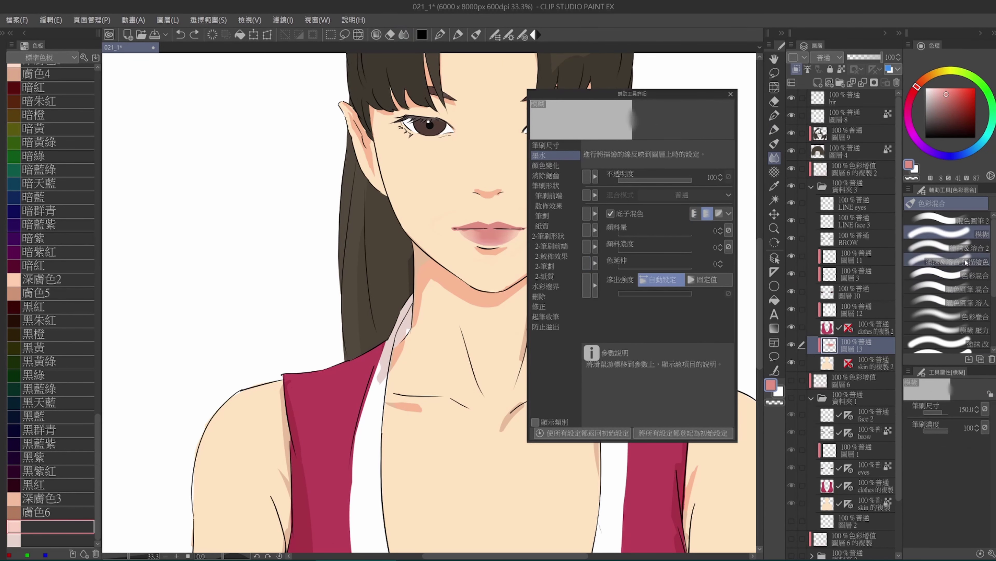
{"action": "left_click", "coordinate": [730, 89]}
Paint overlapping test swatches in skin tone, pink and dark red beside the face on the skin copy 2 layer
{"action": "left_click", "coordinate": [871, 362]}
{"action": "key", "text": "p"}
{"action": "left_click_drag", "start_coordinate": [278, 223], "coordinate": [189, 222]}
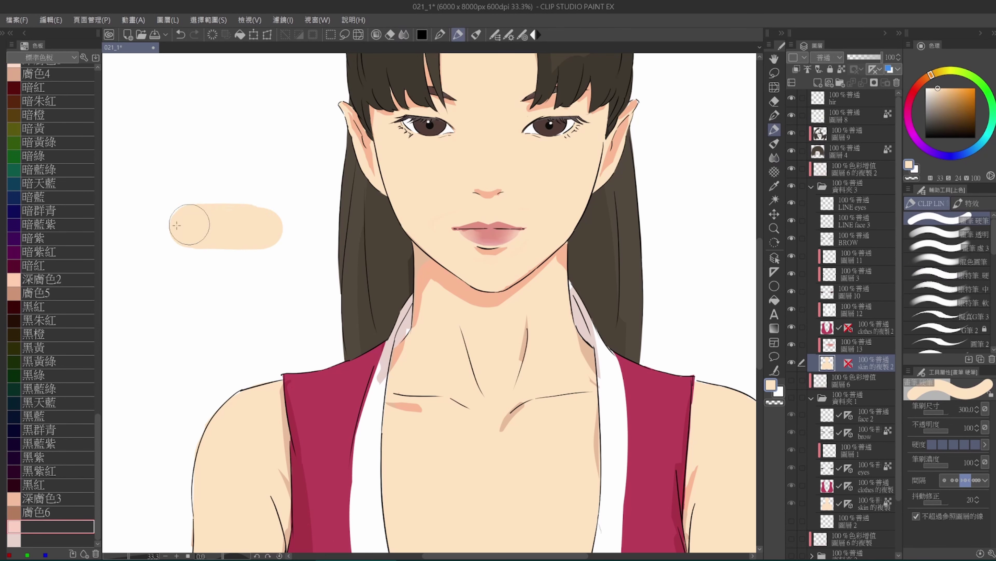
{"action": "mouse_move", "coordinate": [149, 173]}
{"action": "left_mouse_down"}
{"action": "mouse_move", "coordinate": [289, 169]}
{"action": "mouse_move", "coordinate": [289, 142]}
{"action": "left_mouse_up"}
{"action": "left_click_drag", "start_coordinate": [290, 251], "coordinate": [118, 236]}
{"action": "left_click", "coordinate": [953, 98]}
{"action": "mouse_move", "coordinate": [122, 176]}
{"action": "left_mouse_down"}
{"action": "mouse_move", "coordinate": [318, 169]}
{"action": "mouse_move", "coordinate": [280, 229]}
{"action": "left_mouse_up"}
Test the colour-mixing and blur tools with vertical strokes across the swatches and undo the last two strokes
{"action": "key", "text": "j"}
{"action": "left_click_drag", "start_coordinate": [186, 192], "coordinate": [184, 298]}
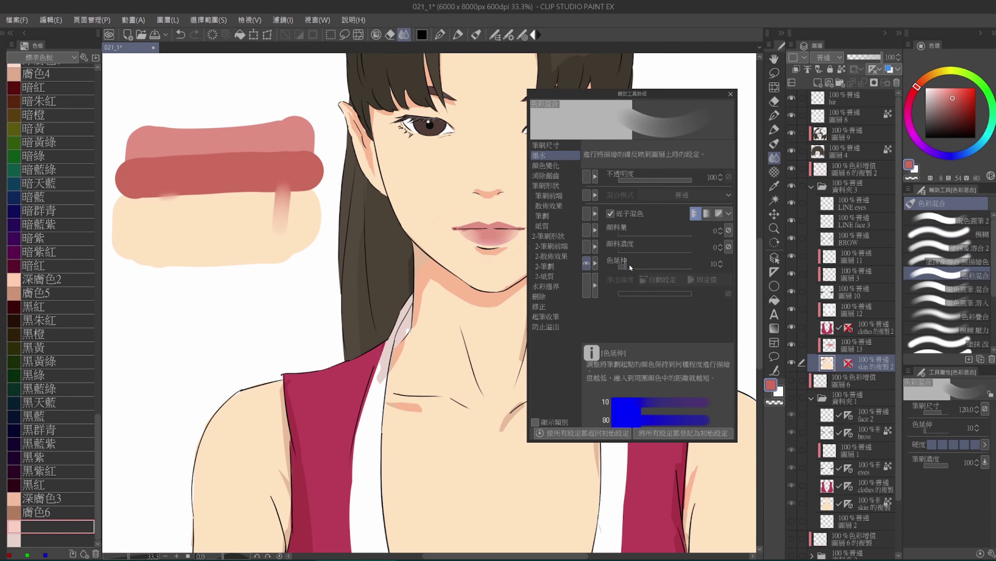
{"action": "left_click_drag", "start_coordinate": [223, 193], "coordinate": [218, 357]}
{"action": "key", "text": "ctrl+z"}
{"action": "key", "text": "ctrl+z"}
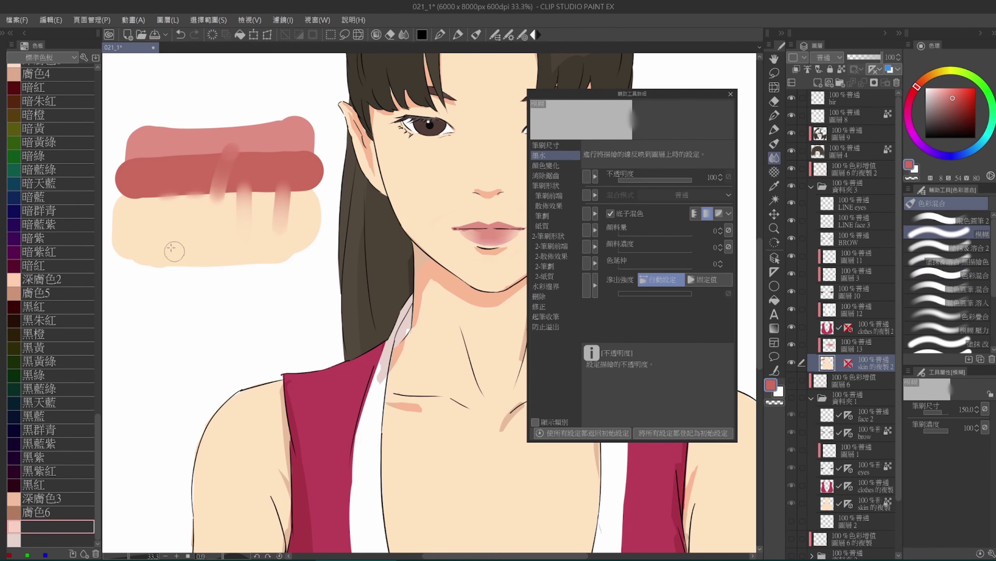
Reduce the blending brush size and soften the lower lip's colour on layer 13, using Blur at size 60
{"action": "scroll", "coordinate": [474, 236], "scroll_direction": "up", "scroll_amount": 1}
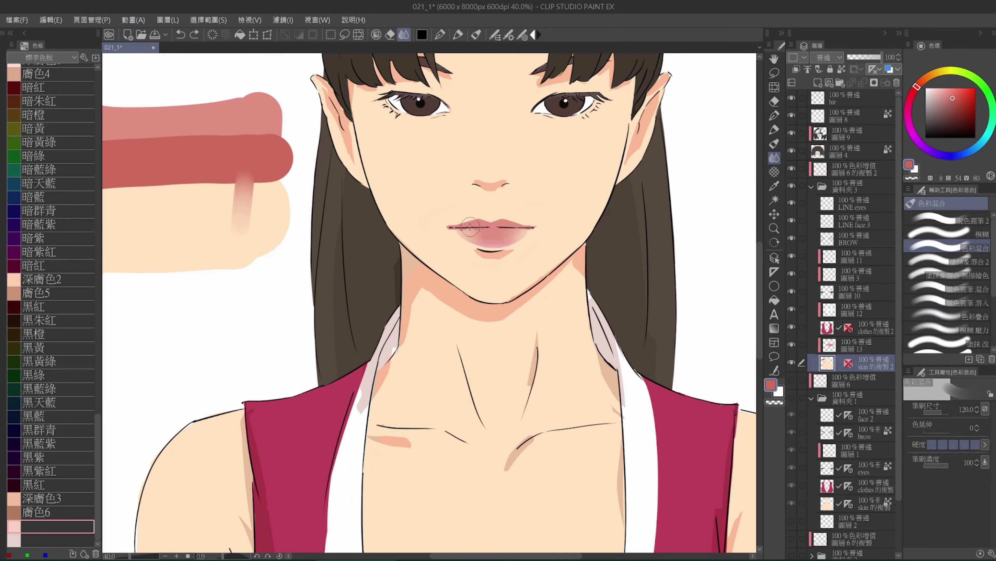
{"action": "key", "text": "bracketleft"}
{"action": "key", "text": "bracketleft"}
{"action": "key", "text": "bracketleft"}
{"action": "left_click", "coordinate": [506, 231], "text": "ctrl+shift"}
{"action": "scroll", "coordinate": [510, 229], "scroll_direction": "down", "scroll_amount": 1}
{"action": "scroll", "coordinate": [510, 255], "scroll_direction": "up", "scroll_amount": 1}
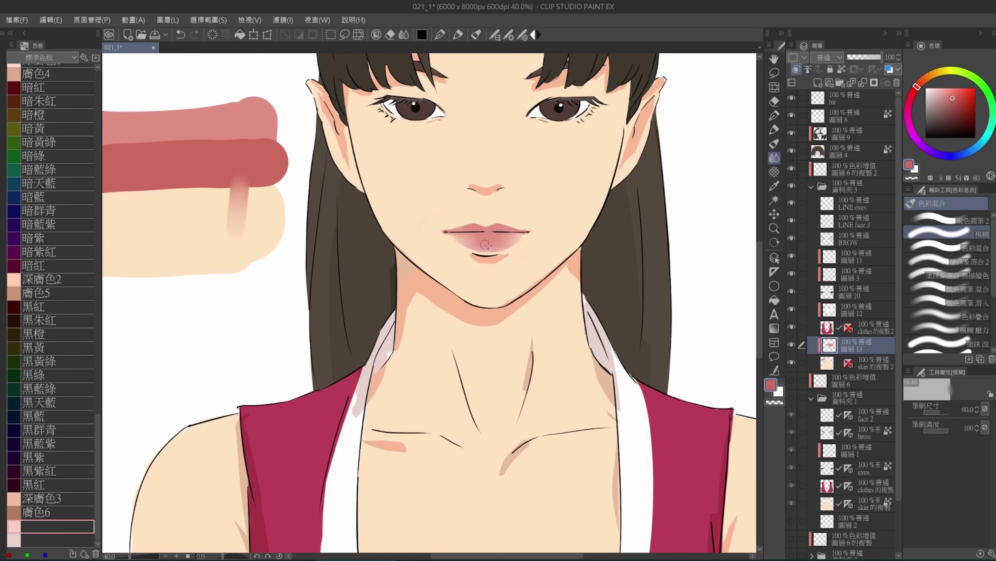
Reduce the Blur brush size to 40 and expose its hardness setting in the tool properties
{"action": "key", "text": "bracketleft"}
{"action": "key", "text": "ctrl+shift+d"}
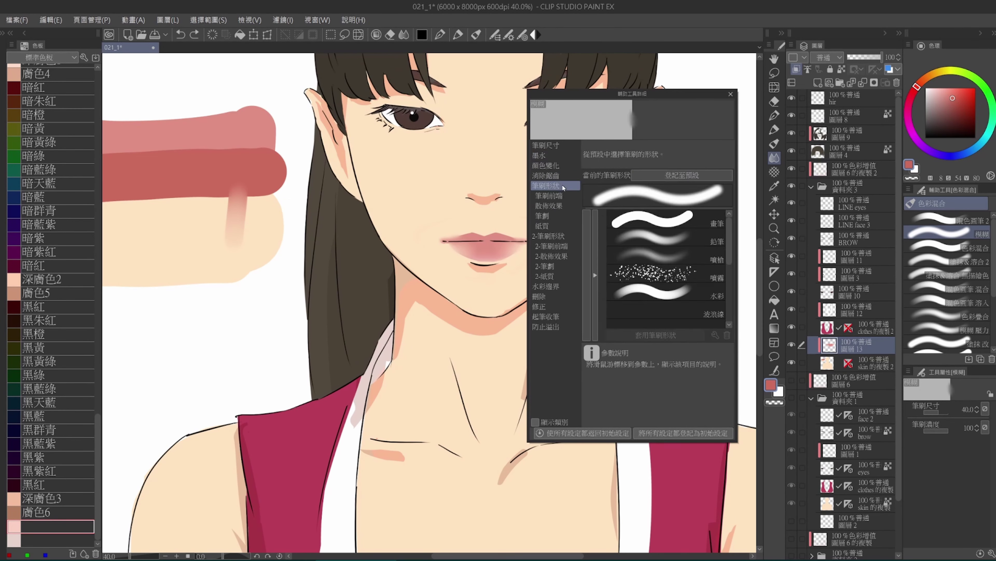
{"action": "left_click", "coordinate": [553, 196]}
{"action": "key", "text": "Escape"}
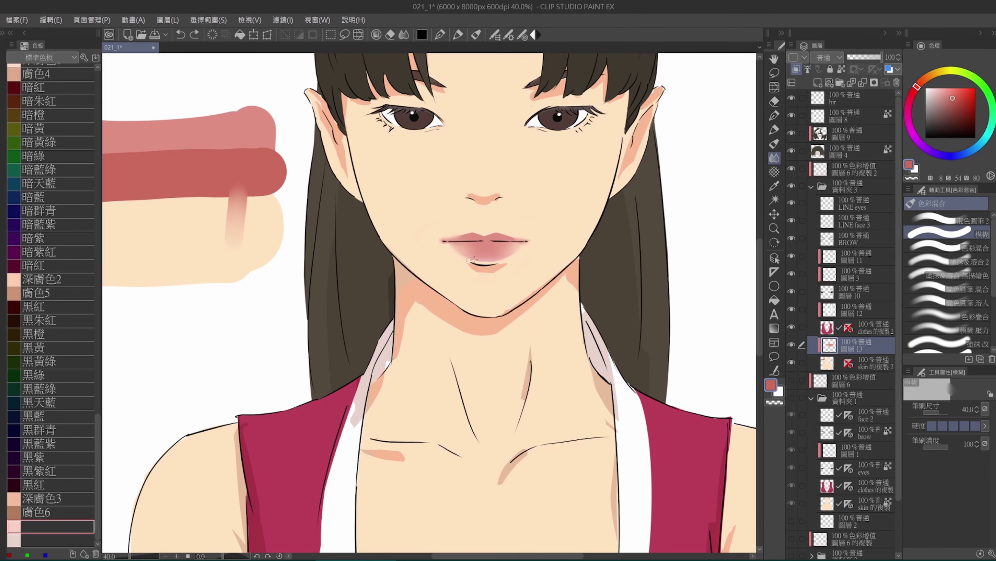
Repaint the upper lip on layer 13 in dark pink at brush size 40 and clean its edge with the eraser
{"action": "key", "text": "p"}
{"action": "scroll", "coordinate": [484, 242], "scroll_direction": "down", "scroll_amount": 1}
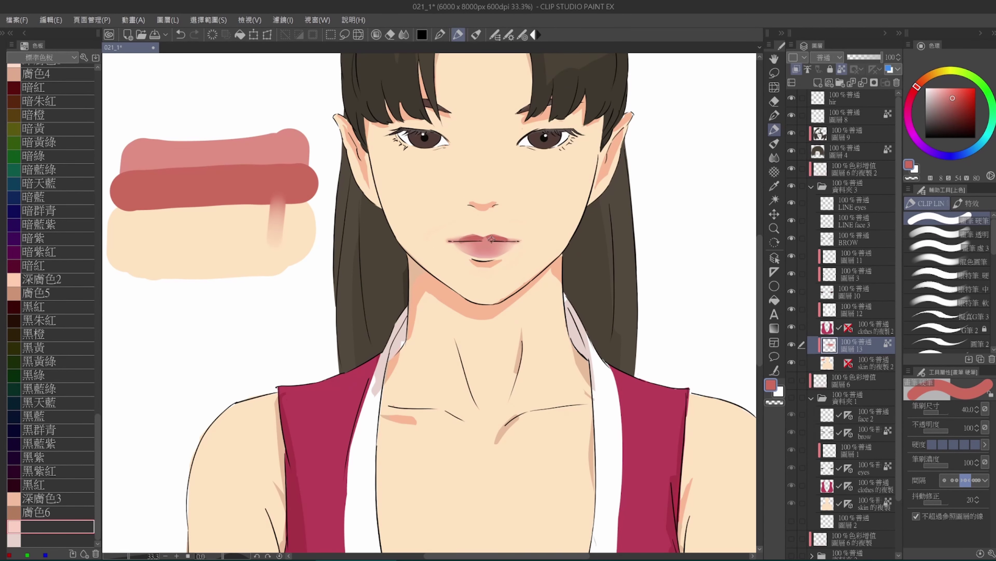
{"action": "key", "text": "e"}
{"action": "scroll", "coordinate": [505, 259], "scroll_direction": "up", "scroll_amount": 2}
{"action": "key", "text": "p"}
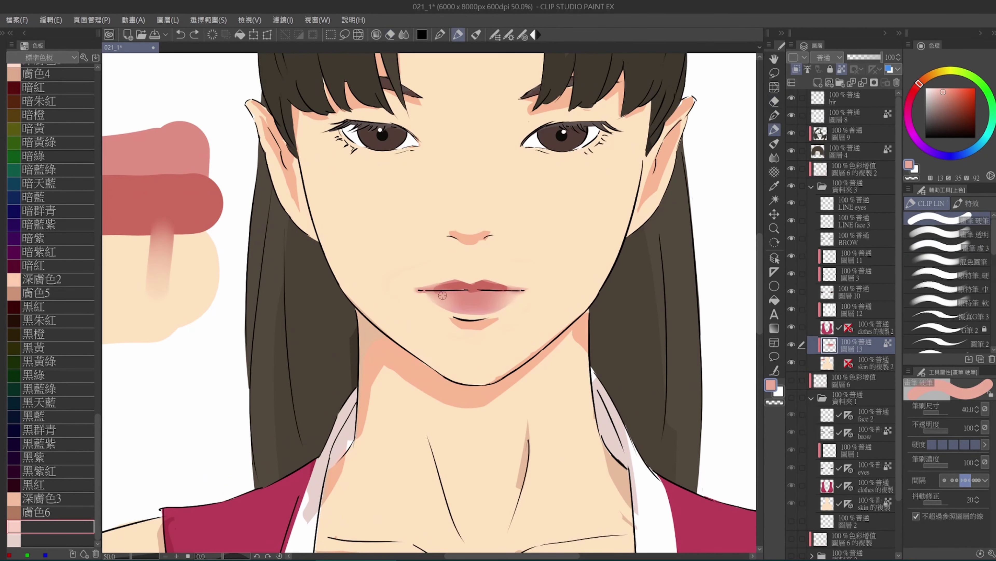
Touch up the upper lip's centre with sampled lip colour at brush size 30, undoing a stroke and blending the colour
{"action": "left_click", "coordinate": [475, 293], "text": "alt"}
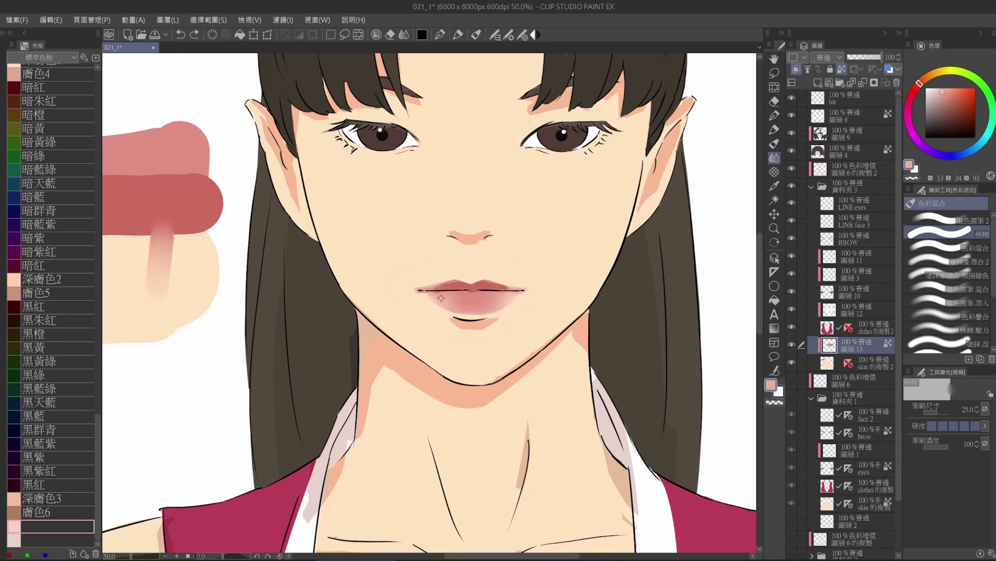
{"action": "key", "text": "bracketleft"}
{"action": "mouse_move", "coordinate": [474, 292]}
{"action": "left_mouse_down"}
{"action": "mouse_move", "coordinate": [432, 287]}
{"action": "mouse_move", "coordinate": [492, 285]}
{"action": "left_mouse_up"}
{"action": "key", "text": "bracketright"}
{"action": "key", "text": "bracketleft"}
{"action": "key", "text": "ctrl+z"}
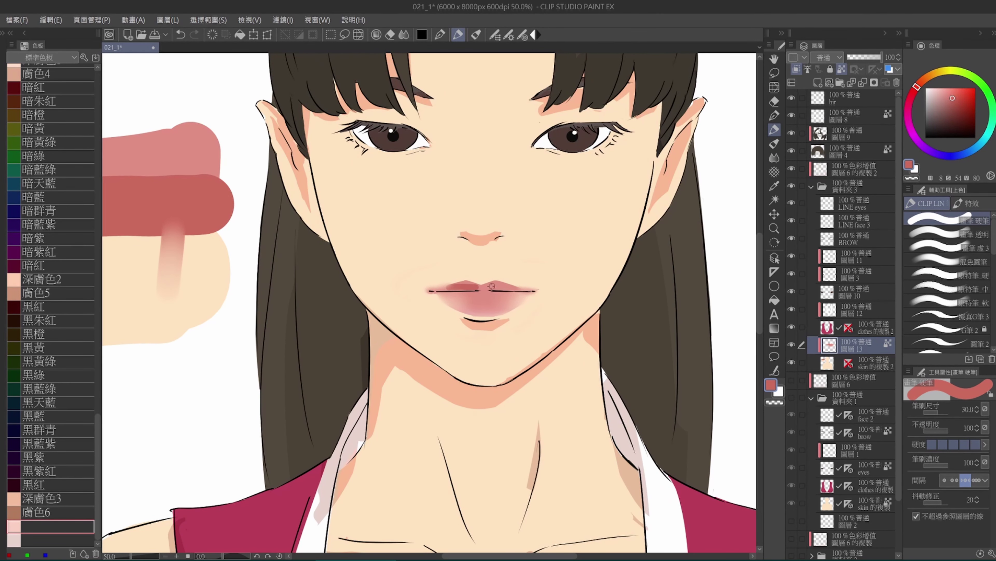
{"action": "key", "text": "j"}
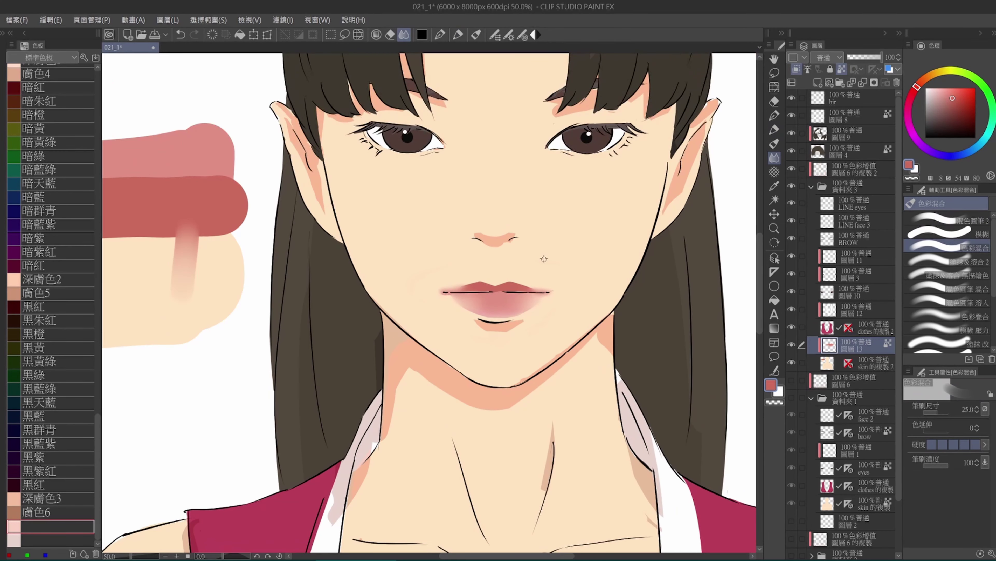
Touch up the mouth line on the LINE face 3 layer with the eraser at size 15 and return to layer 13
{"action": "left_click", "coordinate": [848, 221]}
{"action": "key", "text": "e"}
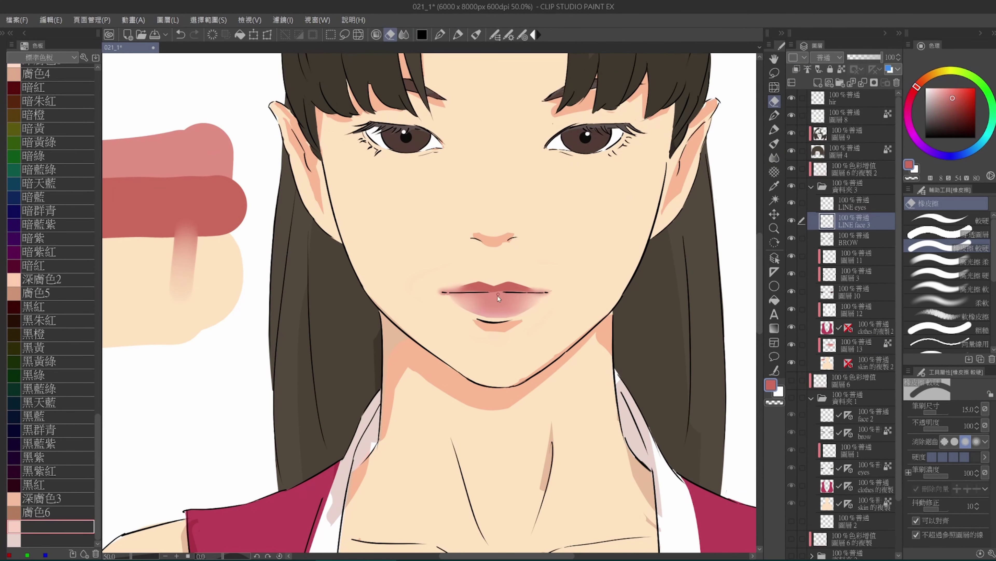
{"action": "left_click", "coordinate": [499, 298], "text": "ctrl+shift"}
{"action": "key", "text": "bracketright"}
{"action": "scroll", "coordinate": [465, 279], "scroll_direction": "down", "scroll_amount": 2}
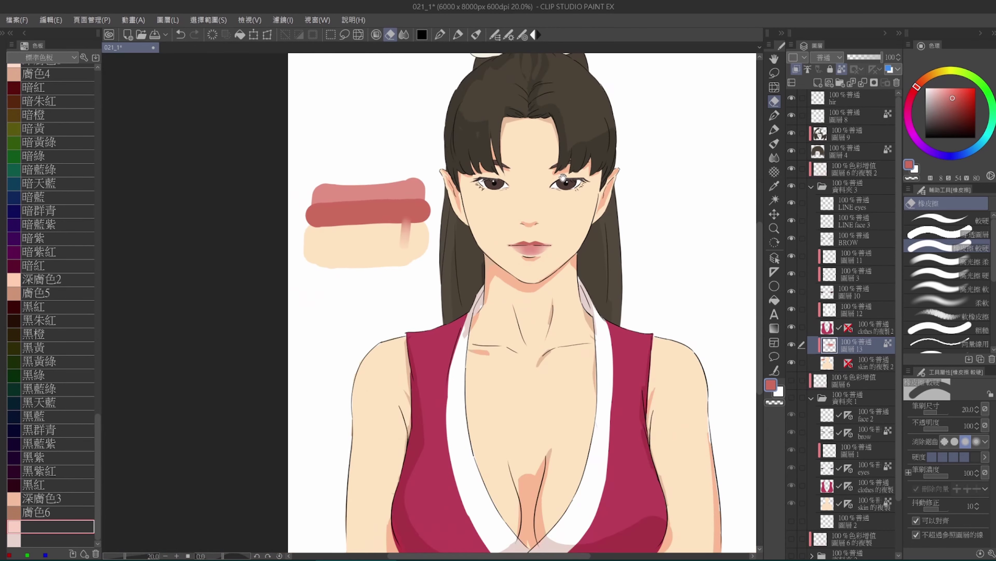
Select the multiply shadow layer 6 copy 2 and clean up around the nose shadow with the eraser at size 50
{"action": "scroll", "coordinate": [465, 279], "scroll_direction": "up", "scroll_amount": 1}
{"action": "left_click", "coordinate": [597, 311], "text": "ctrl+shift"}
{"action": "key", "text": "bracketright"}
{"action": "key", "text": "bracketright"}
{"action": "key", "text": "bracketright"}
{"action": "key", "text": "bracketright"}
{"action": "left_click_drag", "start_coordinate": [498, 272], "coordinate": [481, 305]}
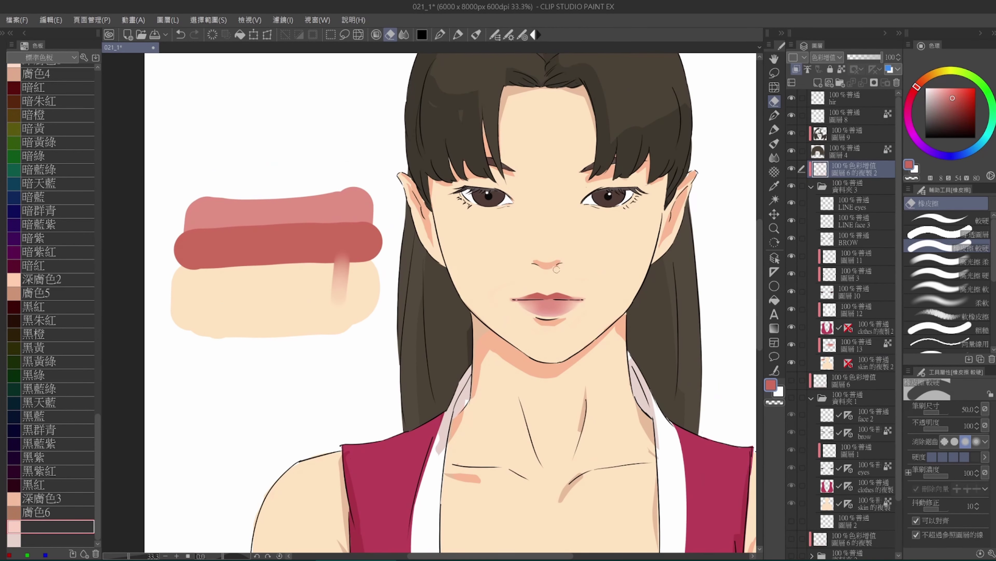
Paint shadows beside the inner ends of both eyebrows with the sampled light pink on the multiply layer at brush size 50
{"action": "left_click", "coordinate": [603, 163], "text": "alt"}
{"action": "key", "text": "b"}
{"action": "key", "text": "b"}
{"action": "key", "text": "b"}
{"action": "key", "text": "b"}
{"action": "key", "text": "b"}
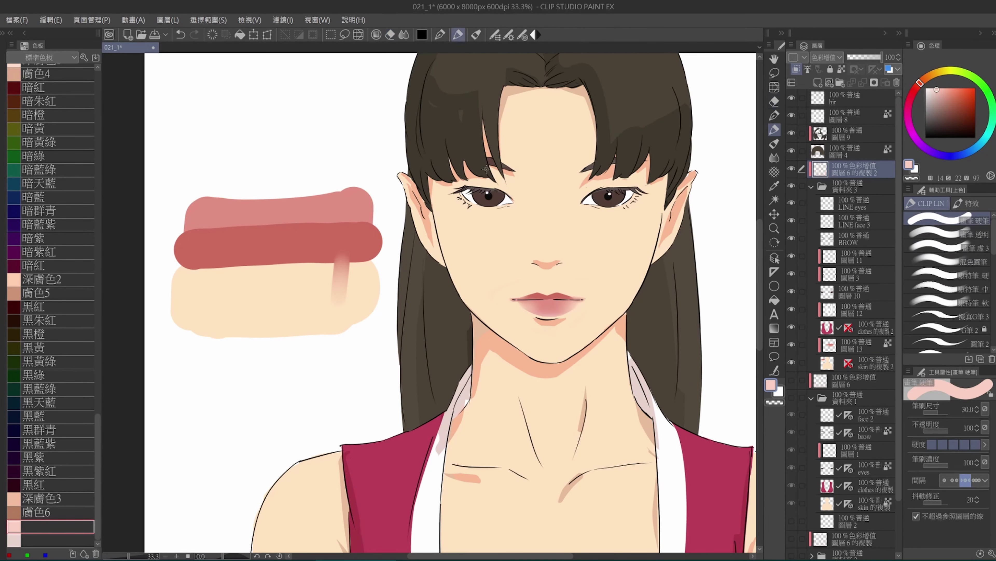
{"action": "key", "text": "b"}
{"action": "key", "text": "b"}
{"action": "key", "text": "b"}
{"action": "key", "text": "b"}
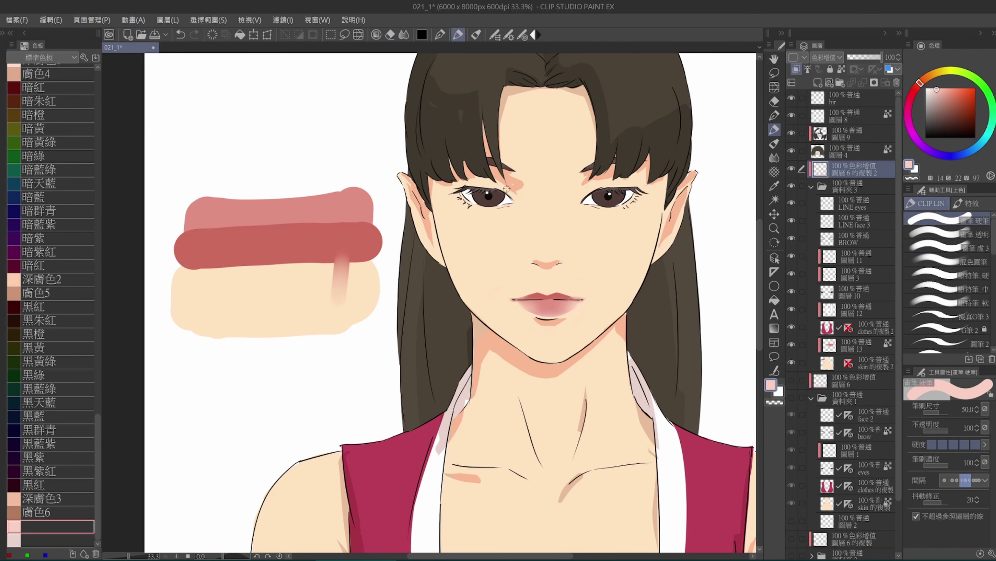
{"action": "left_click_drag", "start_coordinate": [582, 180], "coordinate": [588, 177]}
Refine the shadows around the brows and eyes on the multiply layer, alternating eraser and brush at size 50
{"action": "scroll", "coordinate": [478, 213], "scroll_direction": "down", "scroll_amount": 2}
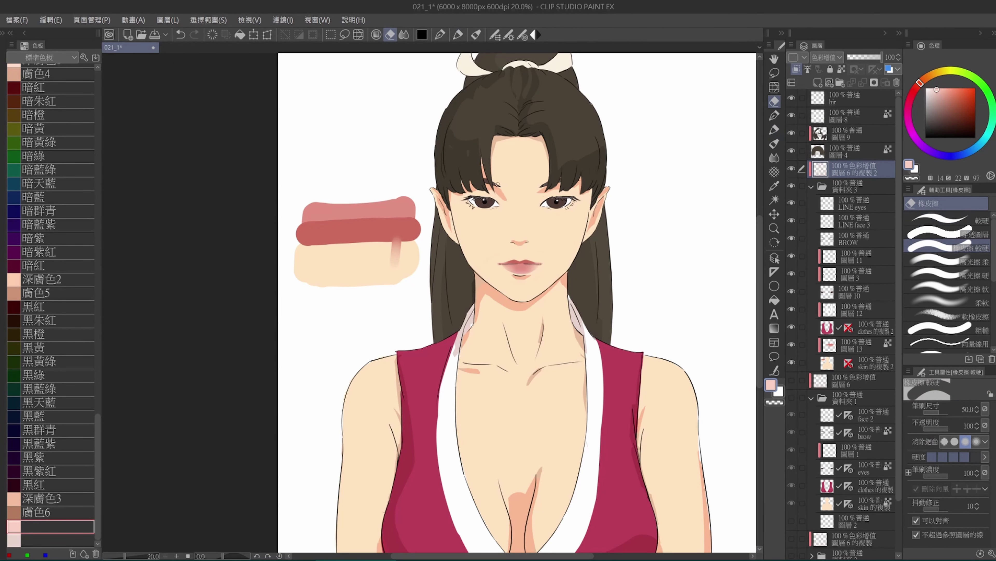
{"action": "scroll", "coordinate": [497, 184], "scroll_direction": "up", "scroll_amount": 2}
{"action": "scroll", "coordinate": [538, 215], "scroll_direction": "down", "scroll_amount": 1}
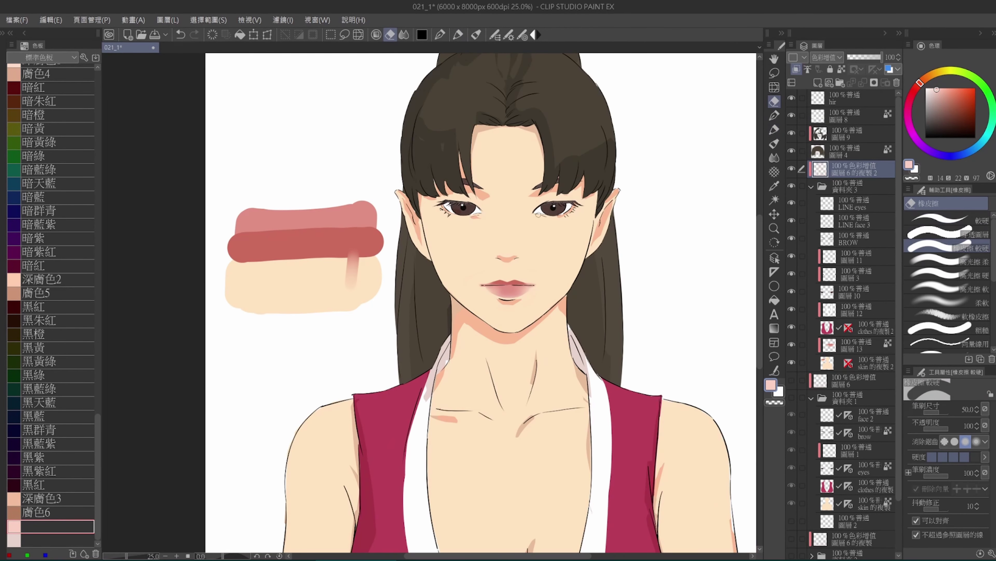
{"action": "scroll", "coordinate": [538, 215], "scroll_direction": "down", "scroll_amount": 2}
{"action": "scroll", "coordinate": [547, 145], "scroll_direction": "up", "scroll_amount": 1}
{"action": "key", "text": "b"}
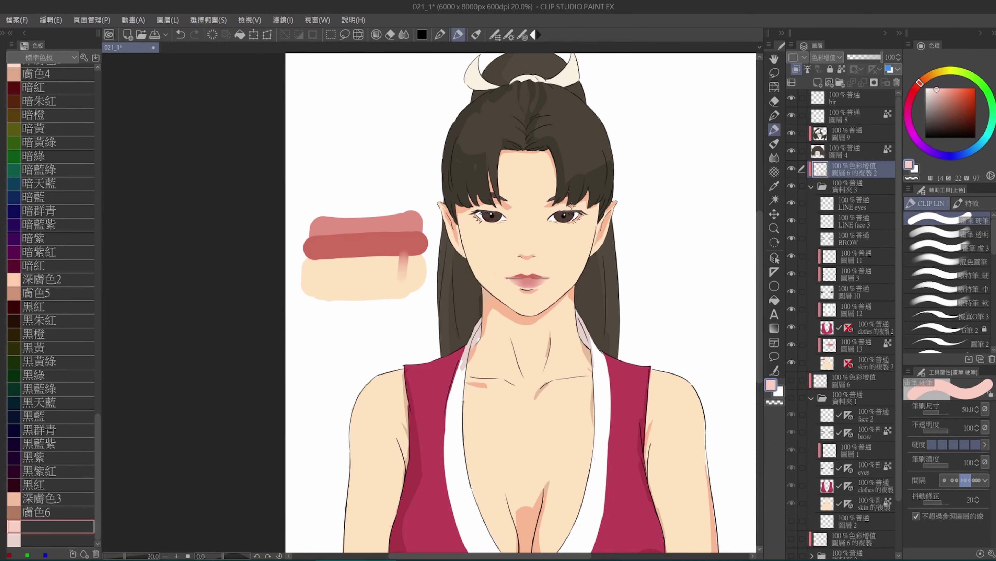
Select hair layer 9, sample its dark brown and reshape the hair shading with the eraser at size 170 and brush at 100
{"action": "scroll", "coordinate": [478, 150], "scroll_direction": "down", "scroll_amount": 1}
{"action": "left_click", "coordinate": [479, 151], "text": "ctrl+shift"}
{"action": "left_click", "coordinate": [478, 151], "text": "alt"}
{"action": "key", "text": "e"}
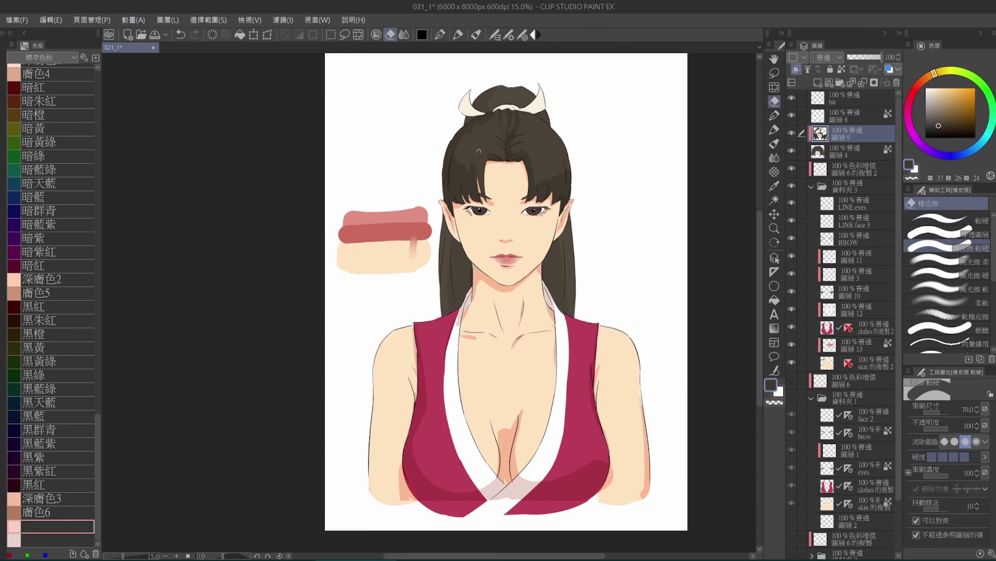
{"action": "key", "text": "b"}
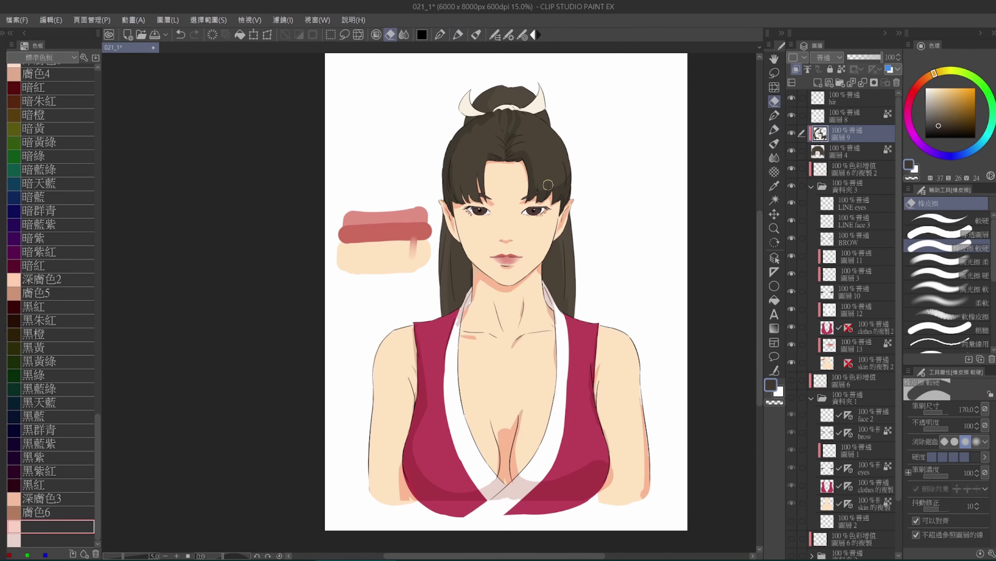
{"action": "key", "text": "bracketleft"}
{"action": "key", "text": "bracketleft"}
{"action": "key", "text": "bracketleft"}
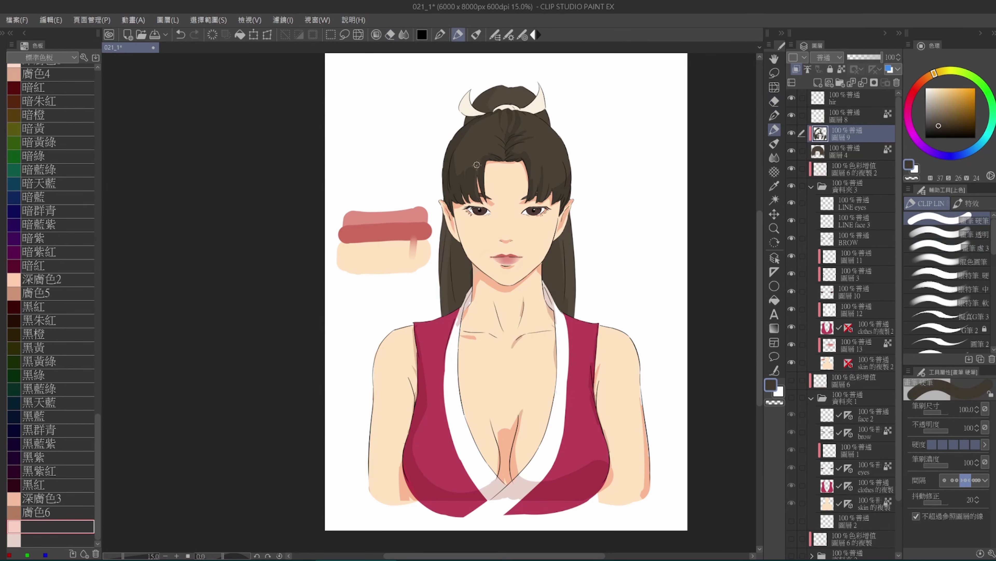
Select hair base layer 4, sample its brown for touching up the hair at brush size 100, and save the drawing
{"action": "scroll", "coordinate": [540, 138], "scroll_direction": "down", "scroll_amount": 1}
{"action": "scroll", "coordinate": [557, 132], "scroll_direction": "up", "scroll_amount": 1}
{"action": "scroll", "coordinate": [557, 133], "scroll_direction": "up", "scroll_amount": 2}
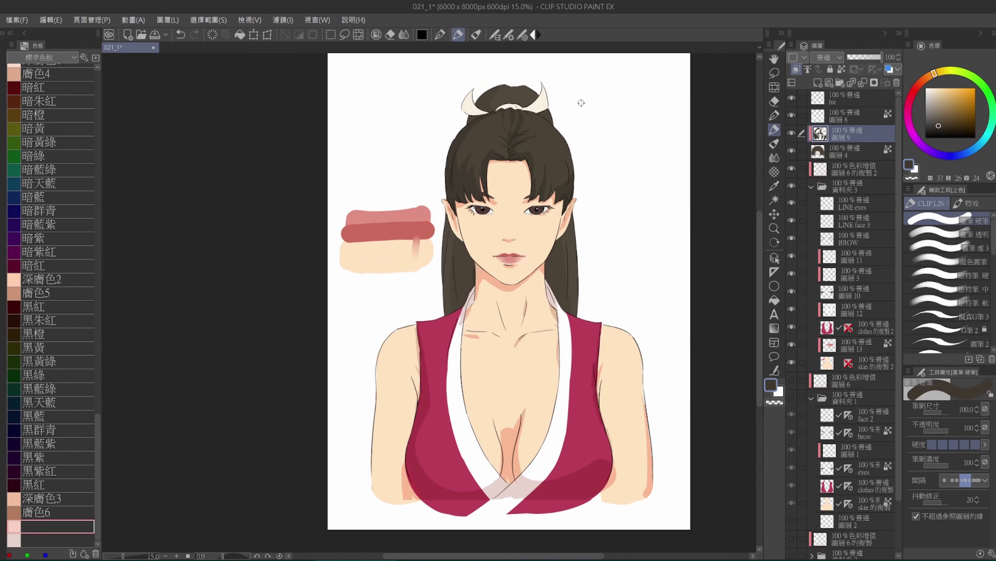
{"action": "left_click", "coordinate": [577, 126], "text": "ctrl+shift"}
{"action": "left_click", "coordinate": [576, 126], "text": "alt"}
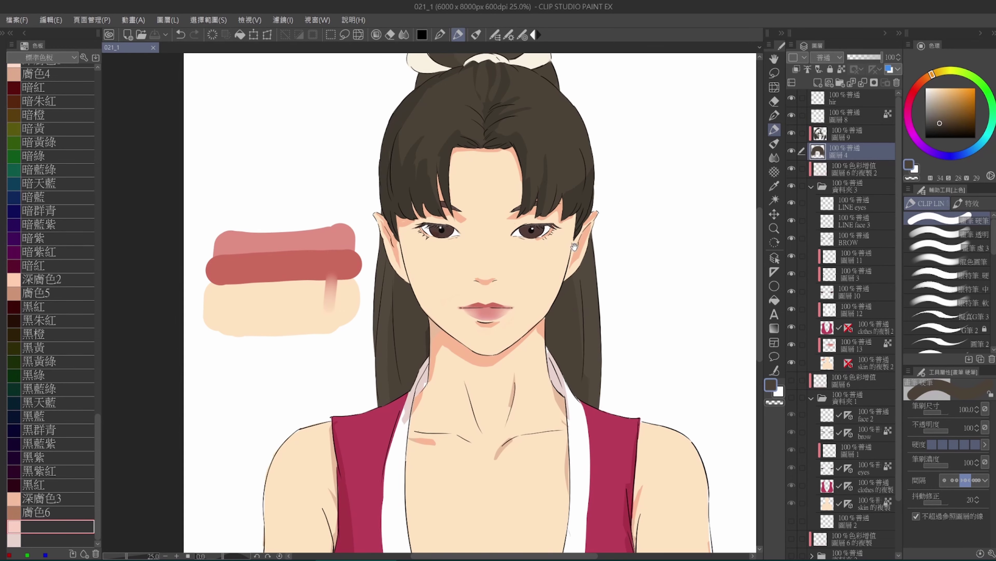
Return to layer 13, sample the dark pink and reshape the upper lip with the brush at size 25
{"action": "left_click", "coordinate": [534, 246], "text": "ctrl+shift"}
{"action": "scroll", "coordinate": [530, 277], "scroll_direction": "up", "scroll_amount": 1}
{"action": "scroll", "coordinate": [446, 283], "scroll_direction": "up", "scroll_amount": 1}
{"action": "left_click", "coordinate": [421, 268], "text": "alt"}
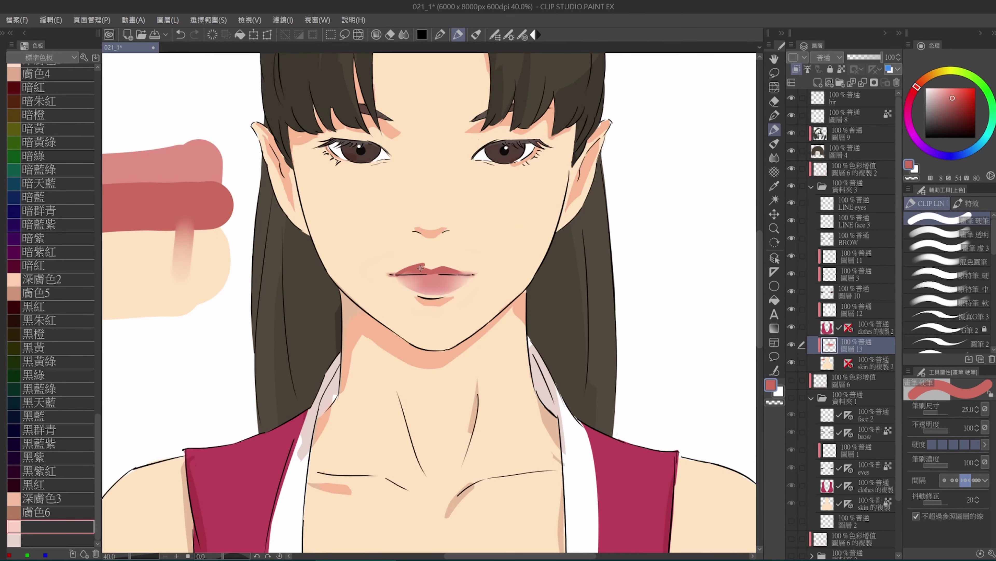
{"action": "scroll", "coordinate": [448, 270], "scroll_direction": "down", "scroll_amount": 2}
{"action": "scroll", "coordinate": [460, 177], "scroll_direction": "up", "scroll_amount": 3}
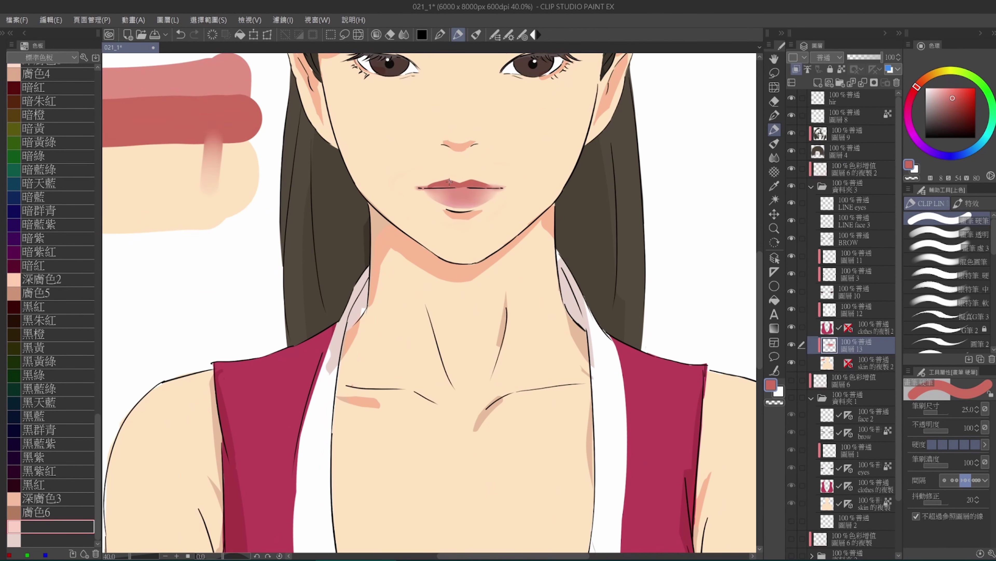
{"action": "key", "text": "e"}
{"action": "key", "text": "p"}
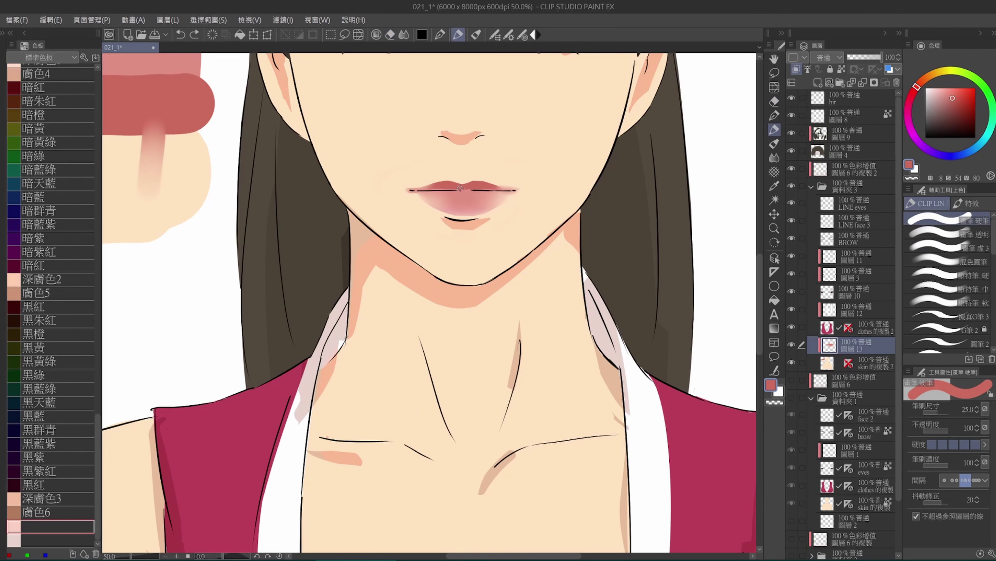
Trim and even out the lip contours on layer 13 with the brush and the eraser at sizes 30 and 40
{"action": "scroll", "coordinate": [473, 183], "scroll_direction": "down", "scroll_amount": 2}
{"action": "key", "text": "j"}
{"action": "scroll", "coordinate": [437, 202], "scroll_direction": "up", "scroll_amount": 2}
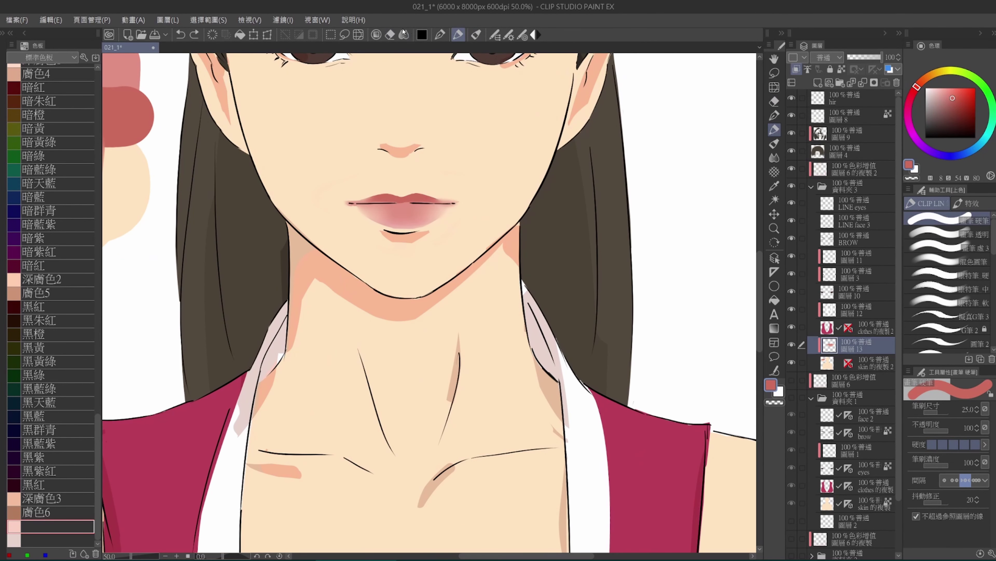
{"action": "key", "text": "p"}
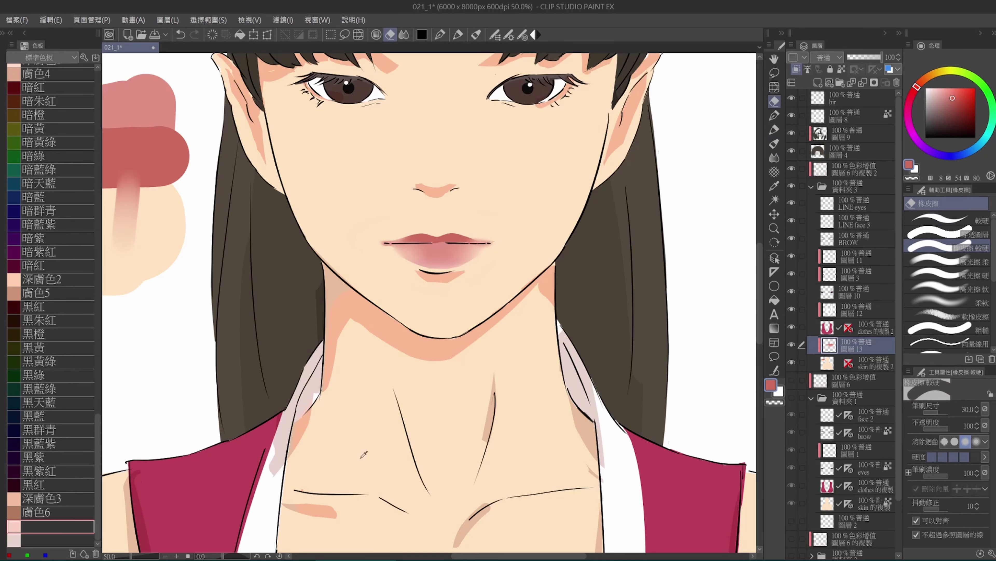
{"action": "scroll", "coordinate": [445, 246], "scroll_direction": "down", "scroll_amount": 1}
{"action": "key", "text": "e"}
{"action": "scroll", "coordinate": [431, 246], "scroll_direction": "up", "scroll_amount": 1}
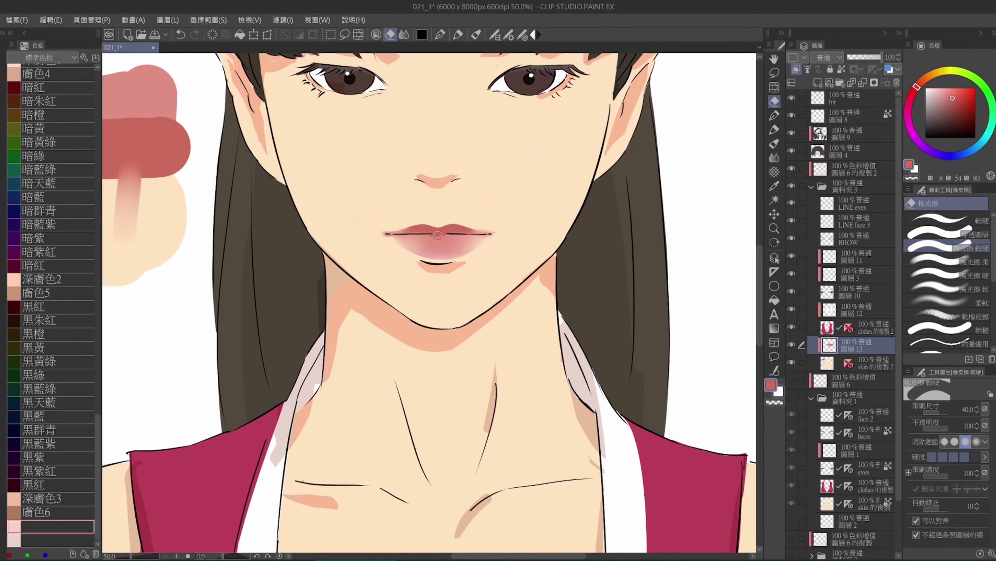
{"action": "scroll", "coordinate": [418, 246], "scroll_direction": "down", "scroll_amount": 1}
Soften the lower lip's edges with the colour-mixing tool at size 80 and the smudge tool at size 120
{"action": "left_click", "coordinate": [404, 34]}
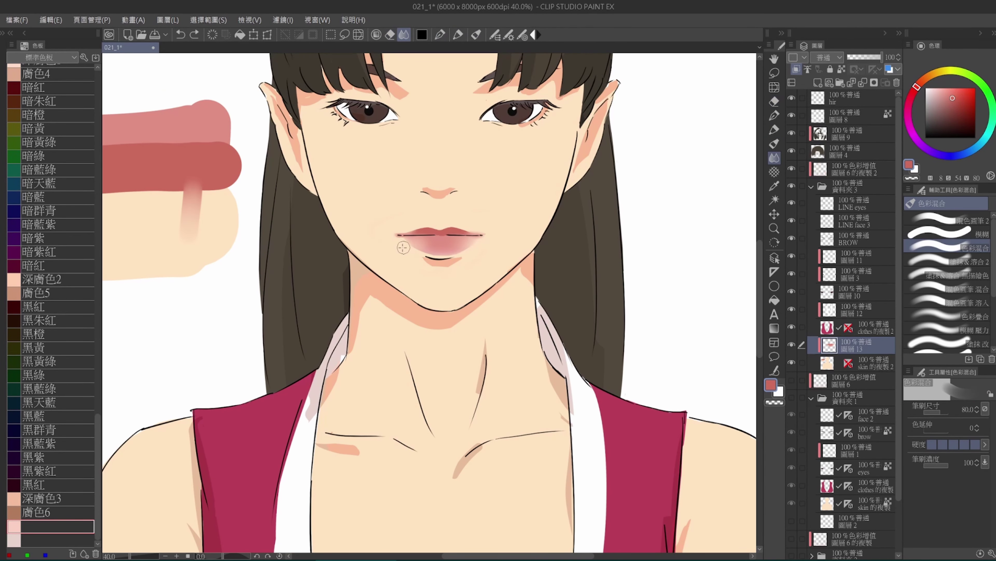
{"action": "scroll", "coordinate": [441, 255], "scroll_direction": "down", "scroll_amount": 1}
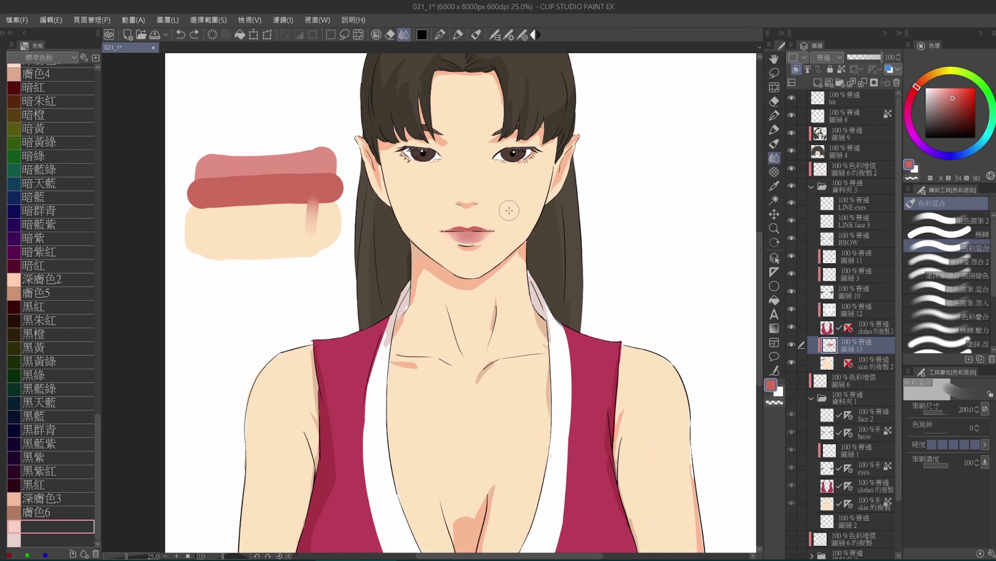
{"action": "scroll", "coordinate": [463, 258], "scroll_direction": "up", "scroll_amount": 1}
{"action": "key", "text": "j"}
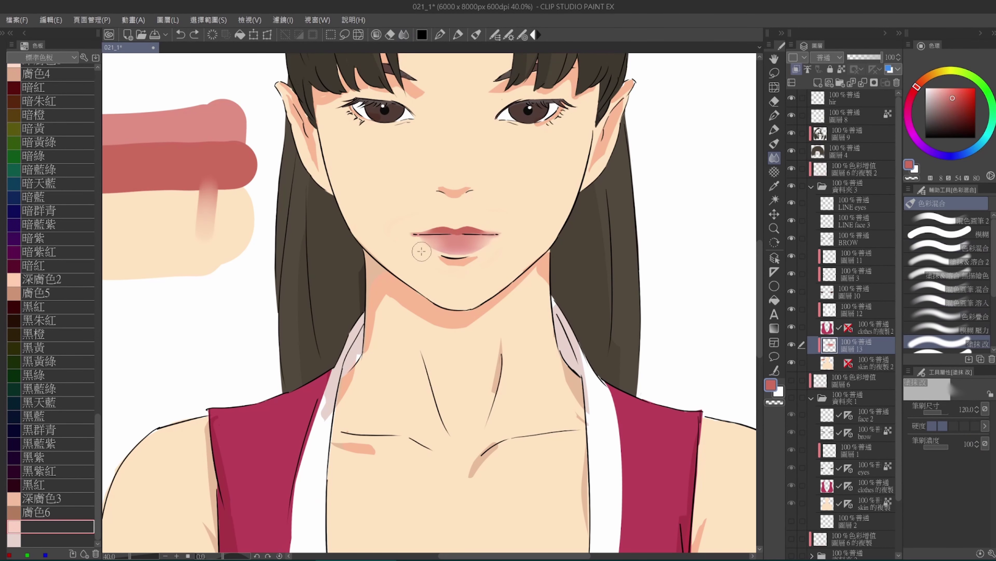
Paint a lighter pink onto the lower lip at brush size 80 and blend it with the colour-mixing tool at size 60
{"action": "scroll", "coordinate": [579, 212], "scroll_direction": "down", "scroll_amount": 1}
{"action": "key", "text": "b"}
{"action": "left_click", "coordinate": [946, 94]}
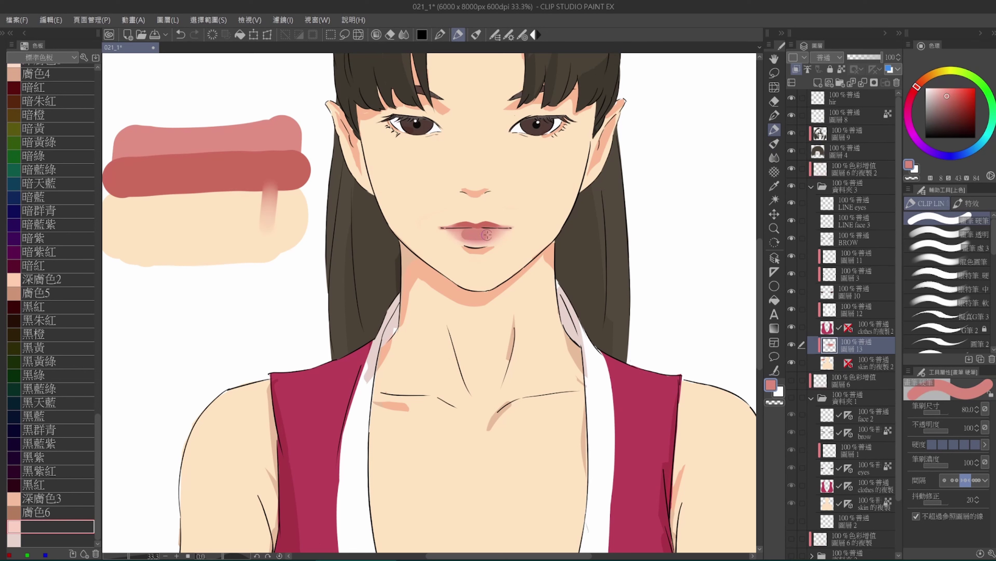
{"action": "key", "text": "j"}
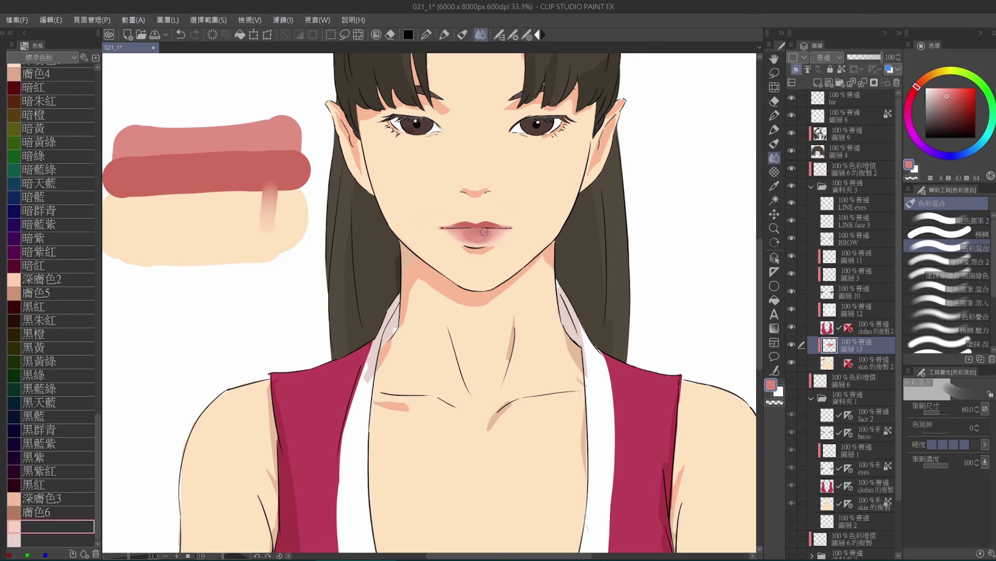
Fill in the corners of the mouth with sampled lip colours on layer 13, reducing the brush from size 40 to 10
{"action": "scroll", "coordinate": [467, 235], "scroll_direction": "up", "scroll_amount": 1}
{"action": "key", "text": "b"}
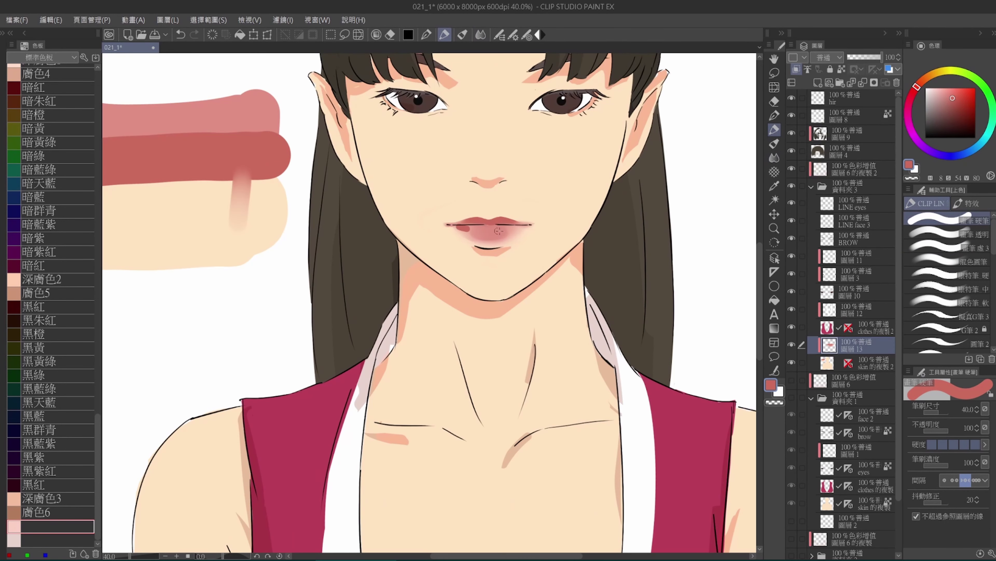
{"action": "left_click_drag", "start_coordinate": [498, 231], "coordinate": [451, 226]}
{"action": "left_click", "coordinate": [451, 226], "text": "alt"}
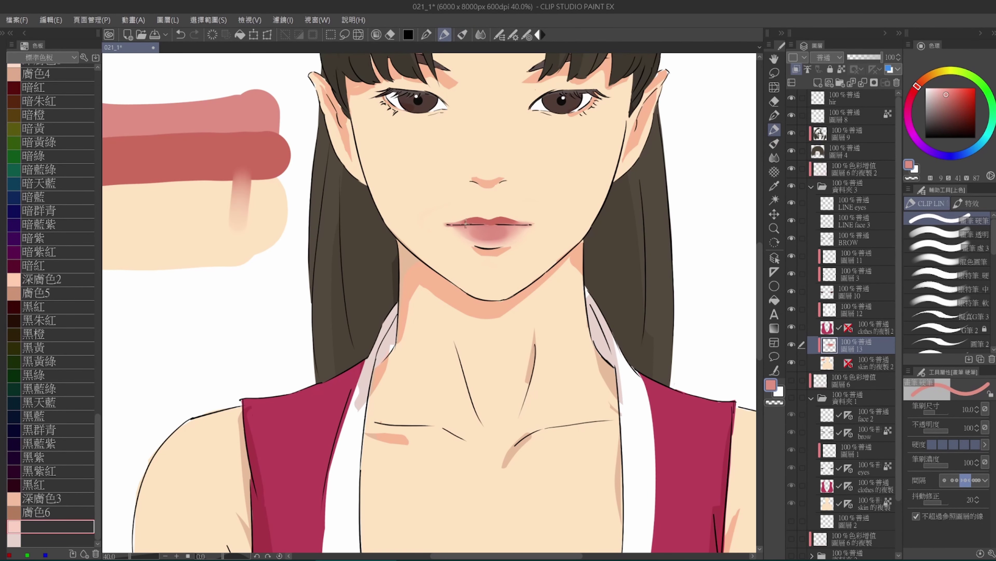
{"action": "left_click", "coordinate": [546, 230], "text": "alt"}
{"action": "mouse_move", "coordinate": [524, 237]}
{"action": "left_mouse_down"}
{"action": "mouse_move", "coordinate": [546, 231]}
{"action": "mouse_move", "coordinate": [507, 212]}
{"action": "left_mouse_up"}
Retouch the upper lip with sampled pinks at brush size 30 and colour mixing at size 20, undoing one stroke
{"action": "scroll", "coordinate": [545, 231], "scroll_direction": "up", "scroll_amount": 1}
{"action": "scroll", "coordinate": [557, 216], "scroll_direction": "up", "scroll_amount": 1}
{"action": "key", "text": "j"}
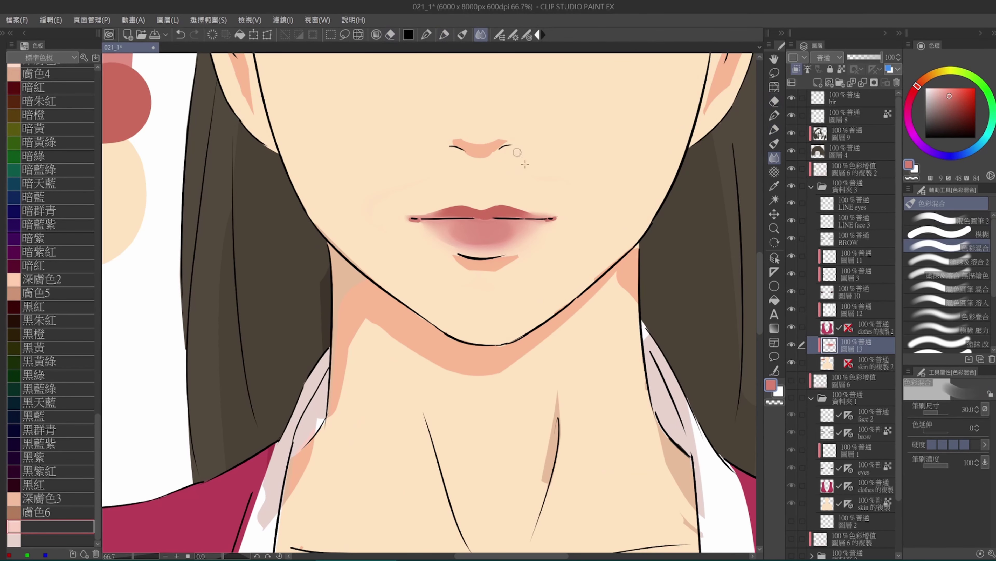
{"action": "key", "text": "p"}
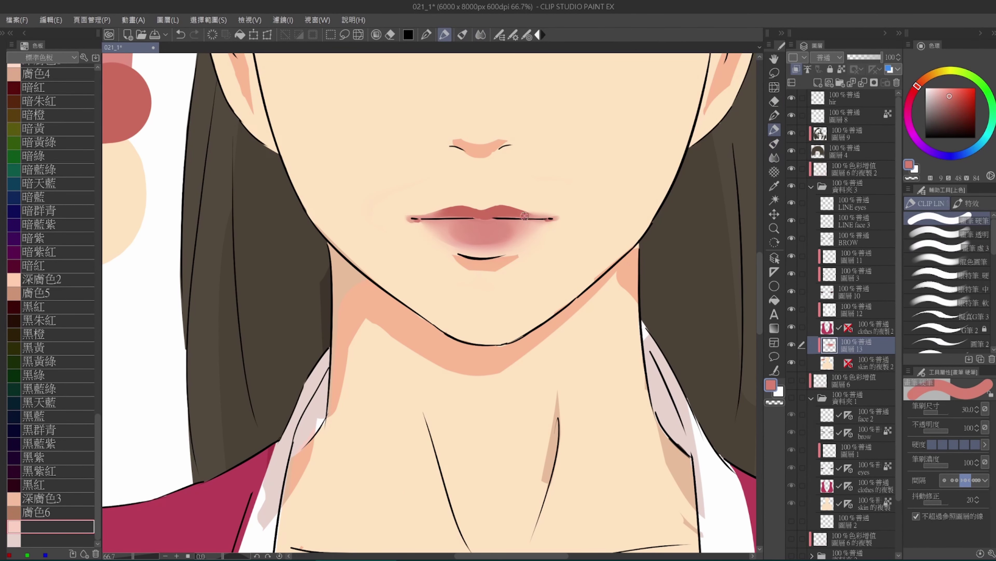
{"action": "left_click", "coordinate": [534, 215], "text": "alt"}
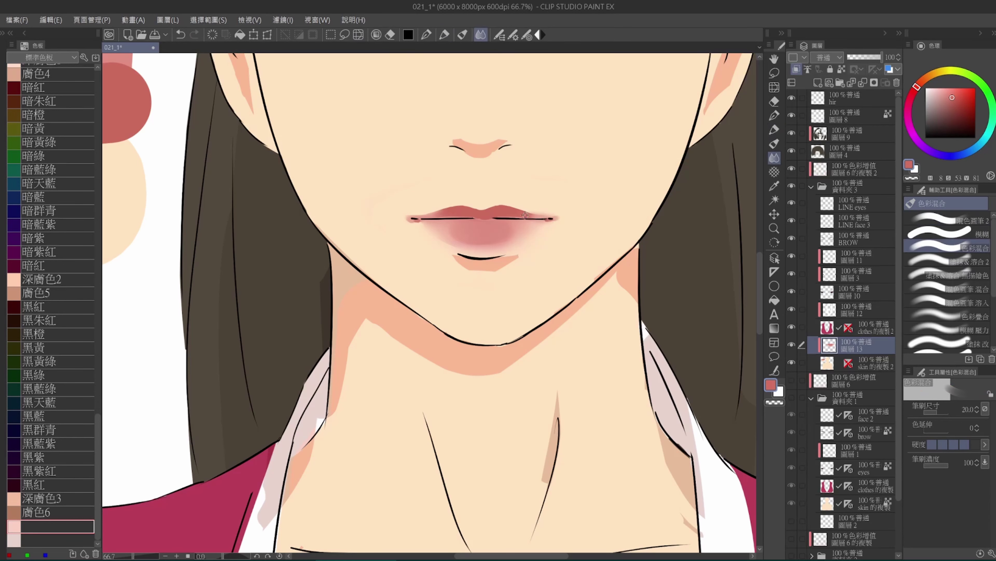
{"action": "key", "text": "ctrl+z"}
{"action": "left_click", "coordinate": [500, 209], "text": "alt"}
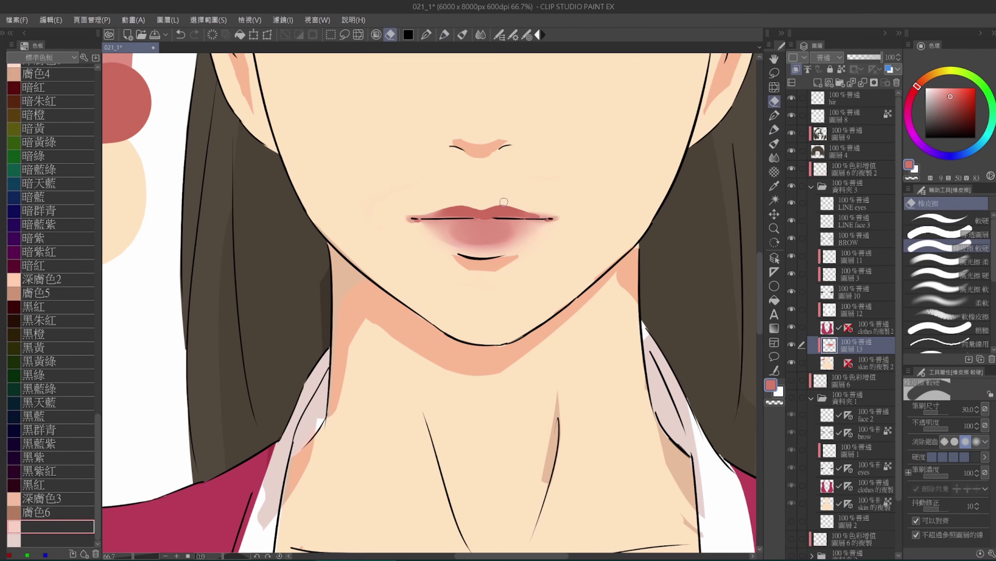
Clean up the line between the lips on the LINE face 3 layer with the eraser at size 30
{"action": "scroll", "coordinate": [453, 205], "scroll_direction": "down", "scroll_amount": 3}
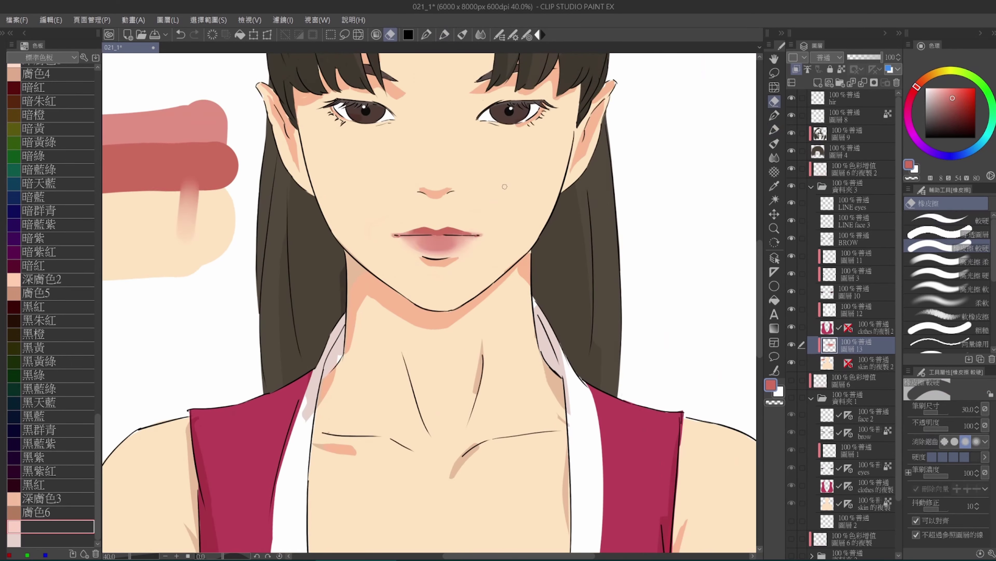
{"action": "scroll", "coordinate": [482, 251], "scroll_direction": "up", "scroll_amount": 3}
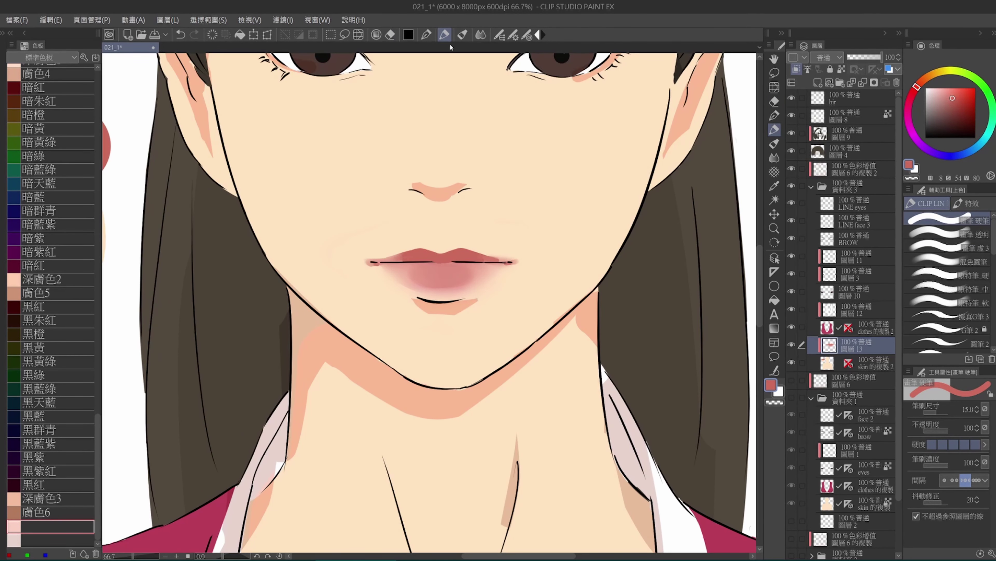
{"action": "key", "text": "e"}
{"action": "left_click", "coordinate": [437, 264], "text": "ctrl+shift"}
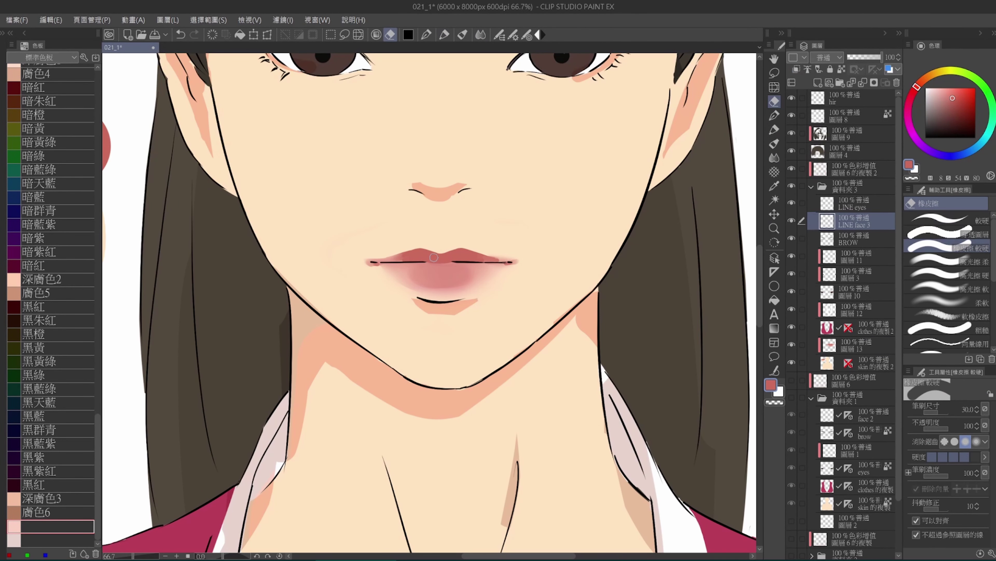
{"action": "scroll", "coordinate": [434, 257], "scroll_direction": "down", "scroll_amount": 3}
{"action": "scroll", "coordinate": [510, 259], "scroll_direction": "up", "scroll_amount": 4}
Blend the lip colours on layer 13 with the colour-mixing tool, reducing its size from 25 to 15
{"action": "left_click", "coordinate": [587, 260], "text": "ctrl+shift"}
{"action": "key", "text": "j"}
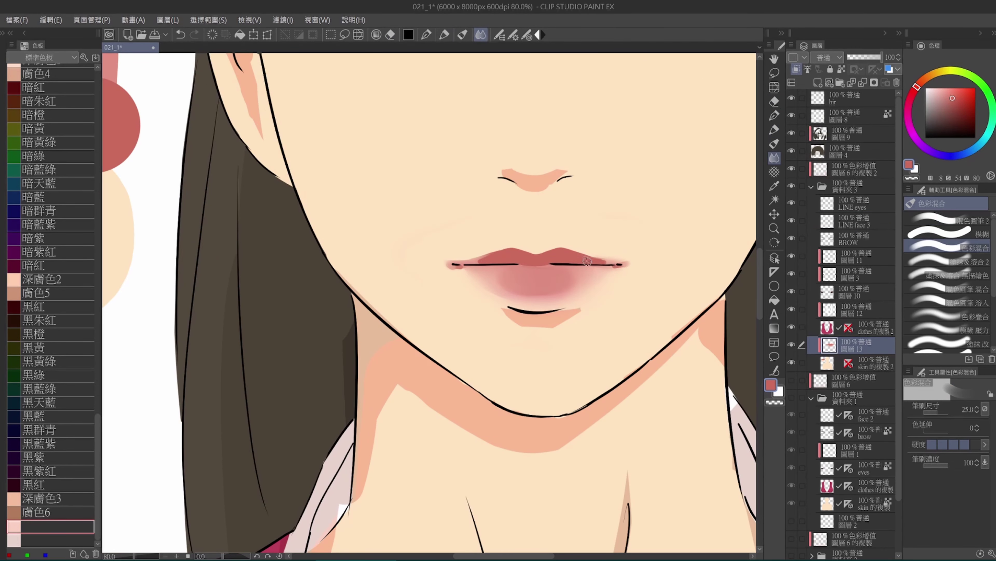
{"action": "scroll", "coordinate": [588, 260], "scroll_direction": "down", "scroll_amount": 4}
{"action": "key", "text": "bracketleft"}
{"action": "key", "text": "bracketleft"}
{"action": "key", "text": "bracketleft"}
{"action": "scroll", "coordinate": [427, 281], "scroll_direction": "up", "scroll_amount": 2}
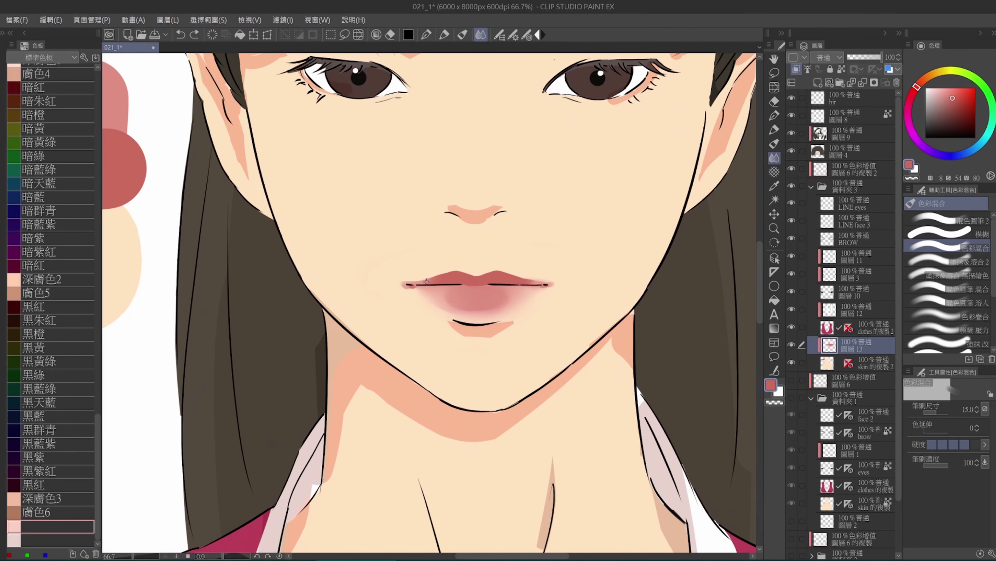
Set the Blur tool to maximum edge hardness and soften the lip edges with it at size 25
{"action": "left_click", "coordinate": [941, 234]}
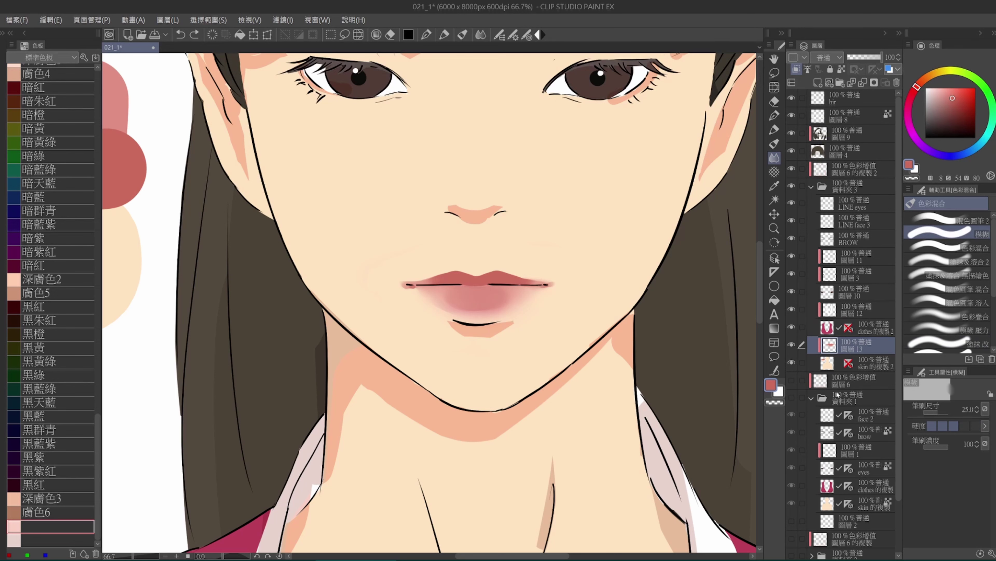
{"action": "left_click", "coordinate": [990, 394]}
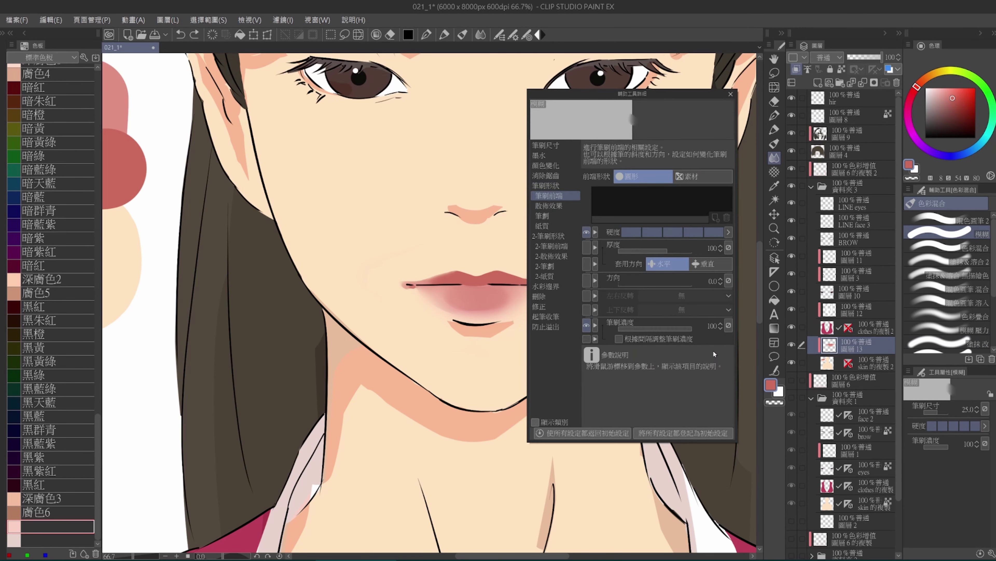
{"action": "left_click", "coordinate": [549, 195]}
{"action": "left_click", "coordinate": [990, 393]}
{"action": "key", "text": "ctrl+plus"}
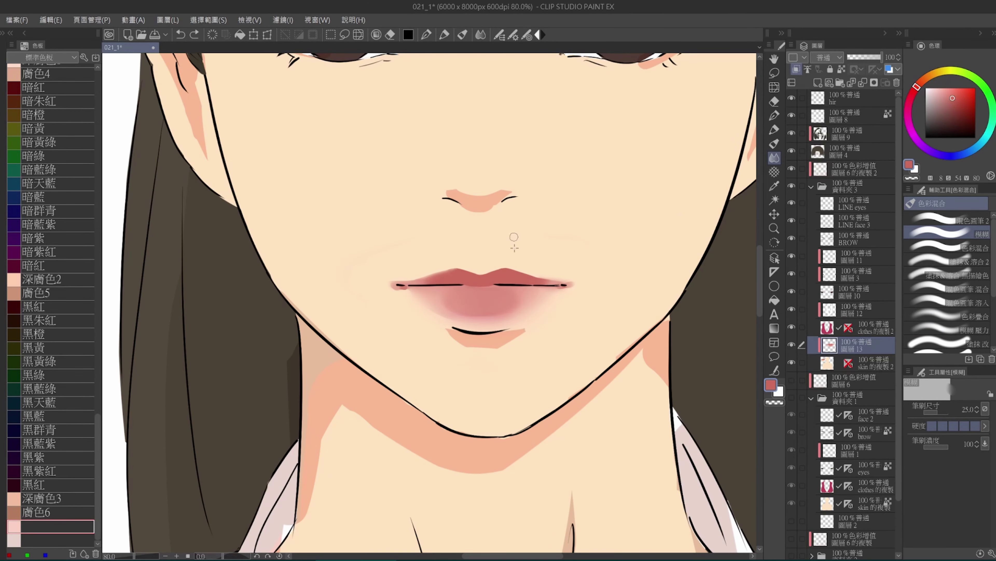
{"action": "scroll", "coordinate": [547, 282], "scroll_direction": "down", "scroll_amount": 2}
{"action": "scroll", "coordinate": [501, 281], "scroll_direction": "up", "scroll_amount": 1}
{"action": "scroll", "coordinate": [500, 282], "scroll_direction": "down", "scroll_amount": 4}
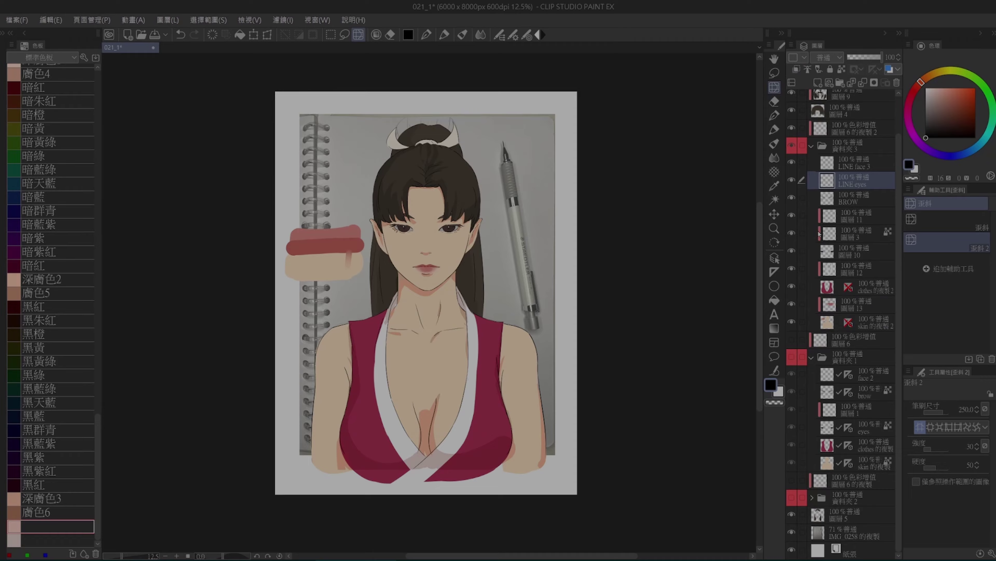
Collapse folder 1 and extend the garment's lower shadow on the second copy of multiply layer 6, using the pale greyish-pink swatch at size 80
{"action": "scroll", "coordinate": [634, 279], "scroll_direction": "up", "scroll_amount": 1}
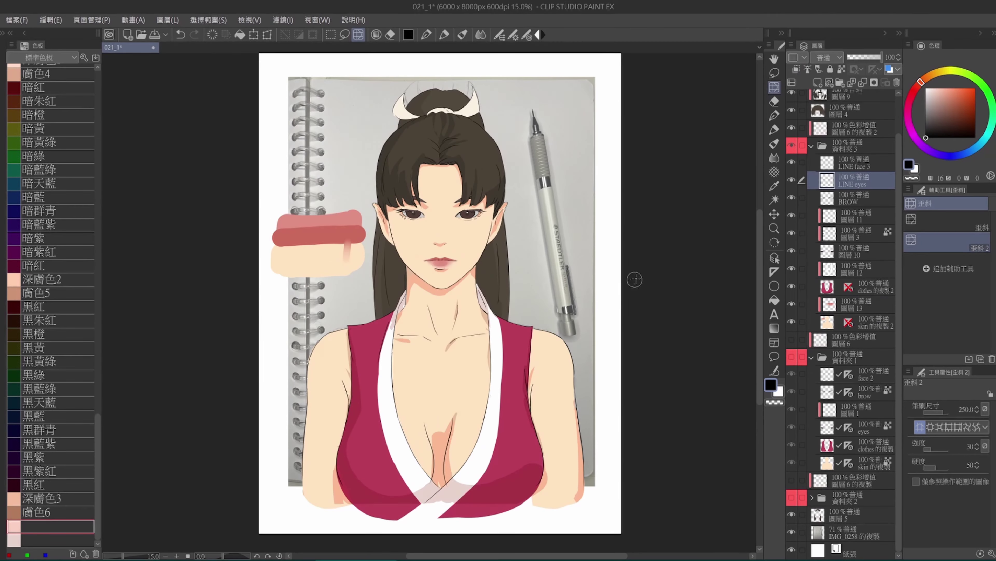
{"action": "left_click", "coordinate": [811, 356]}
{"action": "left_click", "coordinate": [859, 101]}
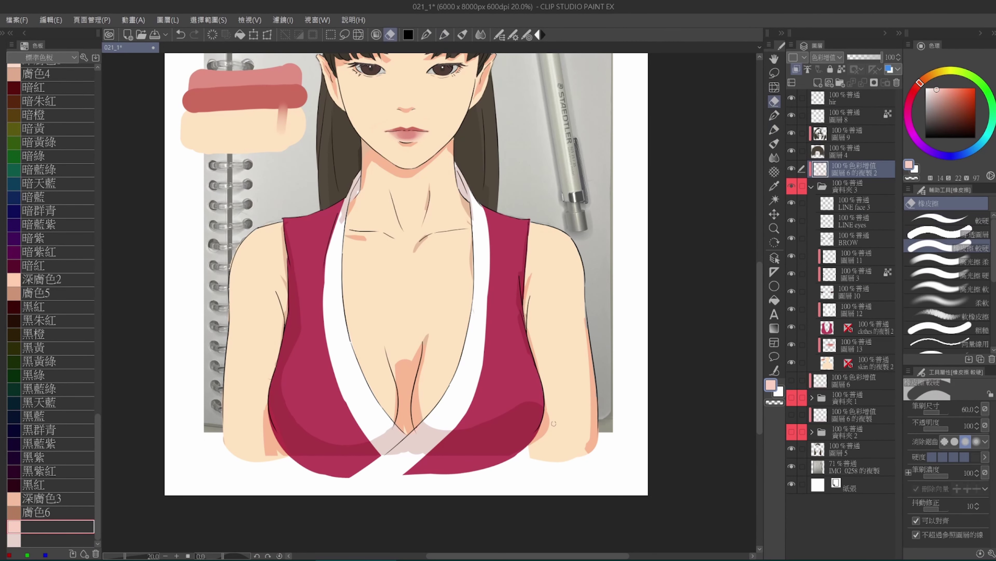
{"action": "left_click", "coordinate": [51, 540]}
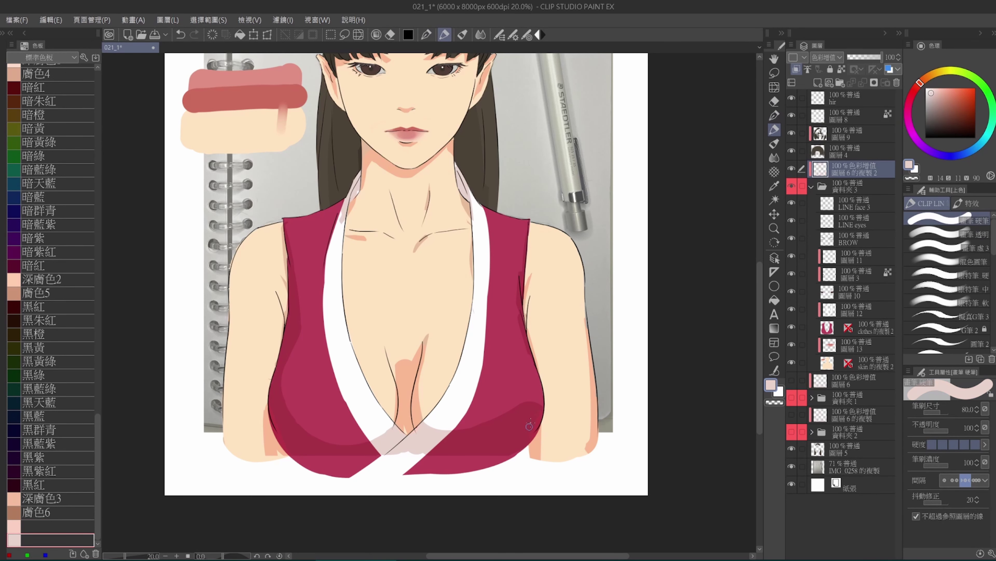
{"action": "mouse_move", "coordinate": [301, 458]}
{"action": "left_mouse_down"}
{"action": "mouse_move", "coordinate": [357, 454]}
{"action": "mouse_move", "coordinate": [392, 412]}
{"action": "mouse_move", "coordinate": [525, 416]}
{"action": "mouse_move", "coordinate": [423, 399]}
{"action": "left_mouse_up"}
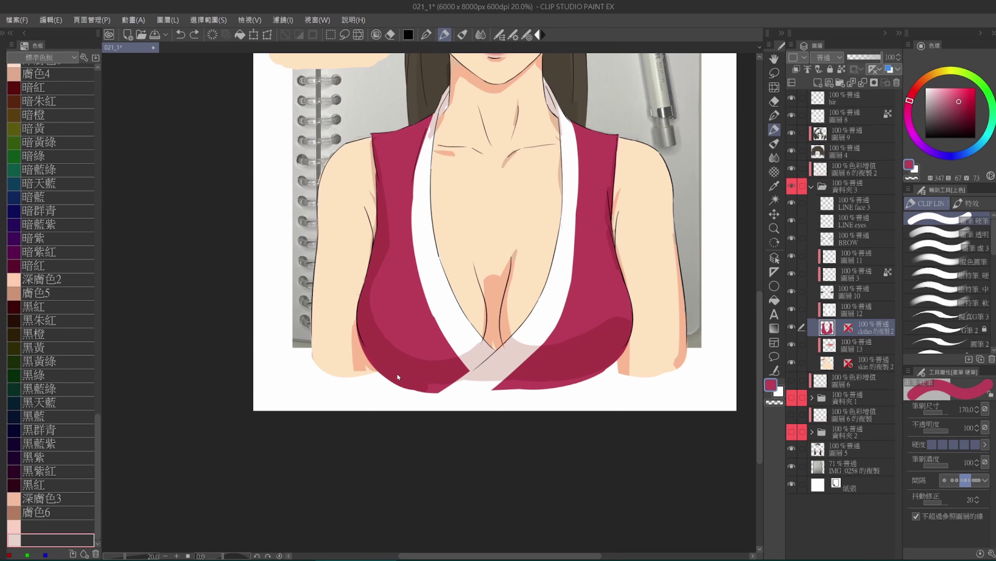
Extend the crimson garment down towards the canvas edge on the clothes copy 2 layer at brush size 170, cleaning up with the eraser at size 60
{"action": "mouse_move", "coordinate": [388, 408]}
{"action": "left_mouse_down"}
{"action": "mouse_move", "coordinate": [441, 392]}
{"action": "mouse_move", "coordinate": [577, 393]}
{"action": "left_mouse_up"}
{"action": "key", "text": "e"}
{"action": "scroll", "coordinate": [649, 419], "scroll_direction": "down", "scroll_amount": 1}
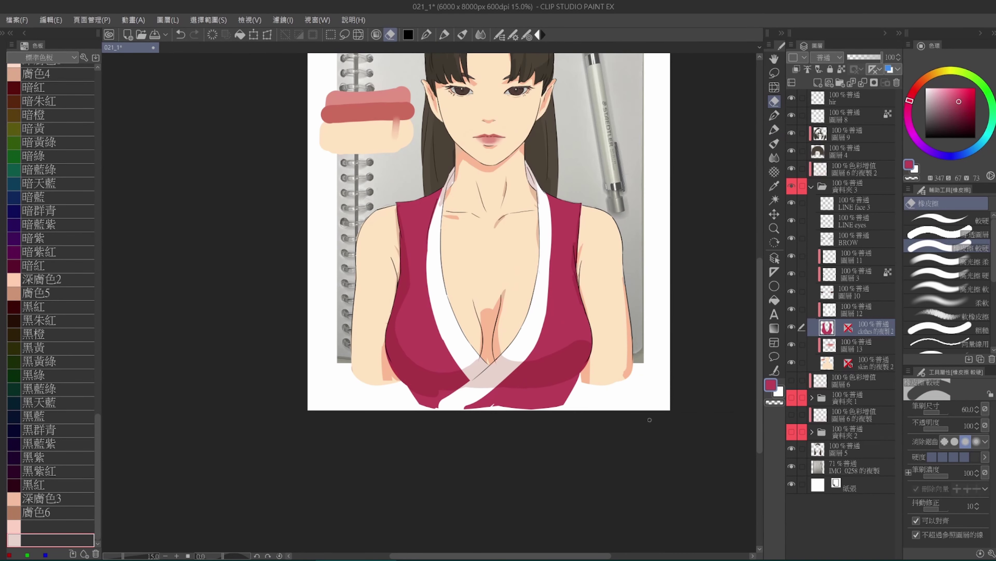
Show the face 2 line art in folder 1 as a guide and fill in the garment's waist with sampled crimson on clothes copy 2
{"action": "left_click", "coordinate": [811, 398]}
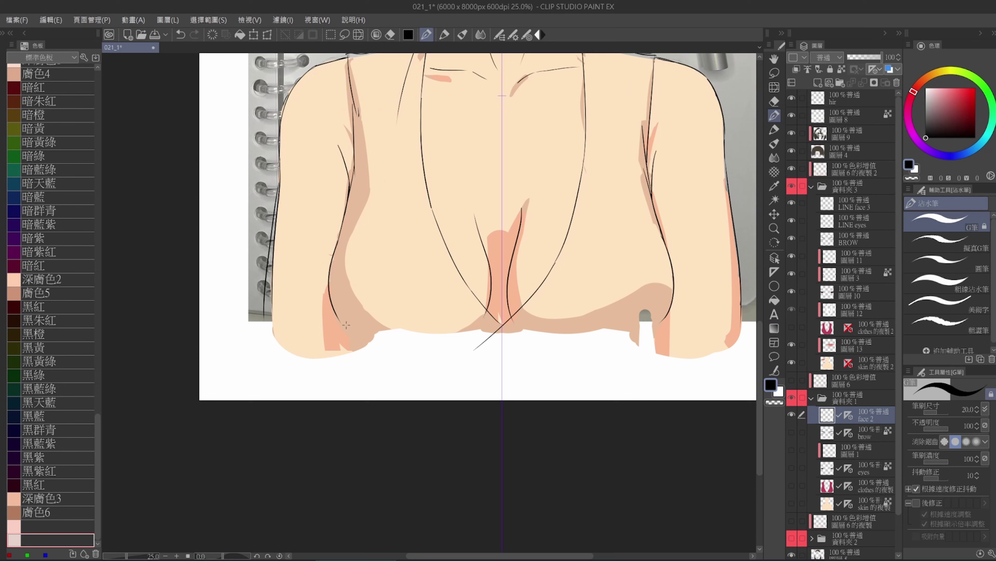
{"action": "left_click", "coordinate": [791, 327]}
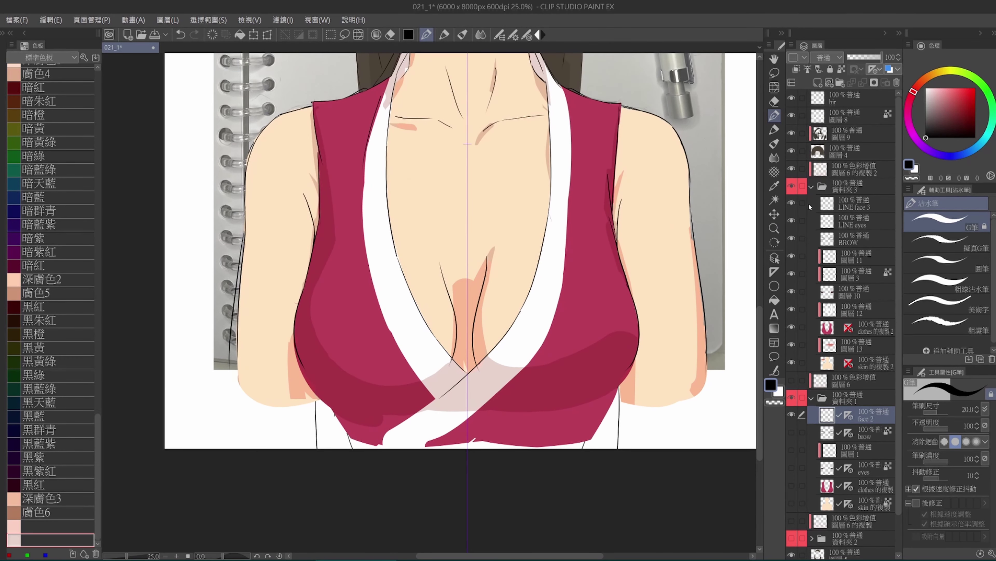
{"action": "left_click", "coordinate": [863, 327]}
{"action": "key", "text": "b"}
{"action": "left_click", "coordinate": [347, 419], "text": "alt"}
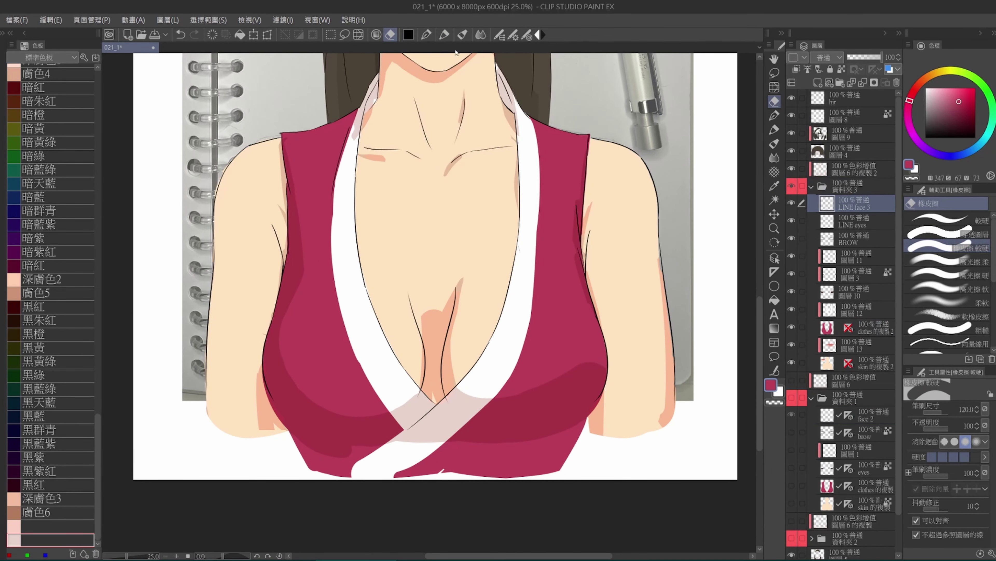
Ink the garment's outline from the chest to the waist on the viewer's left with the G-pen at size 30 on LINE face 3
{"action": "left_click", "coordinate": [427, 34]}
{"action": "left_click", "coordinate": [512, 36]}
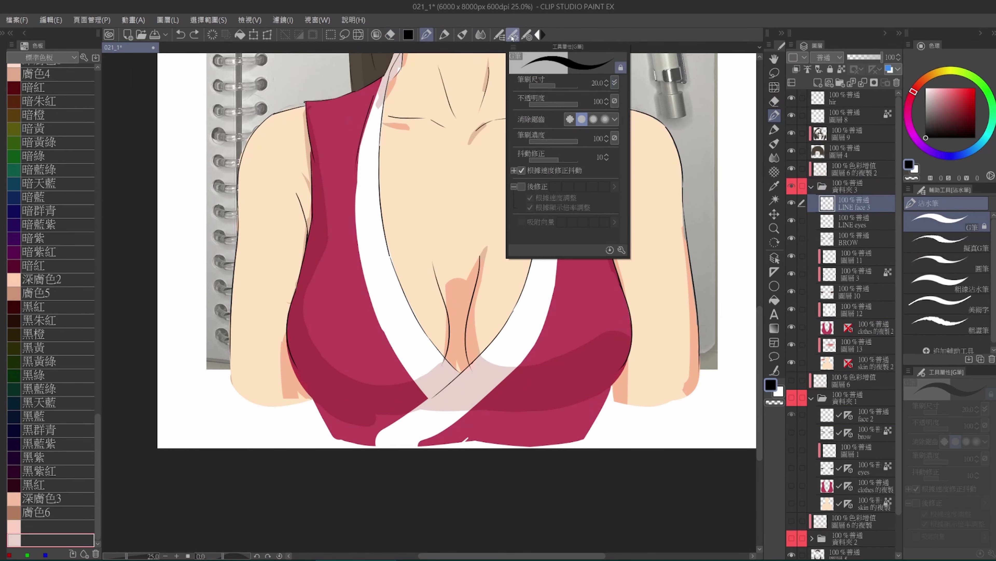
{"action": "key", "text": "ctrl+plus"}
{"action": "left_click", "coordinate": [358, 35]}
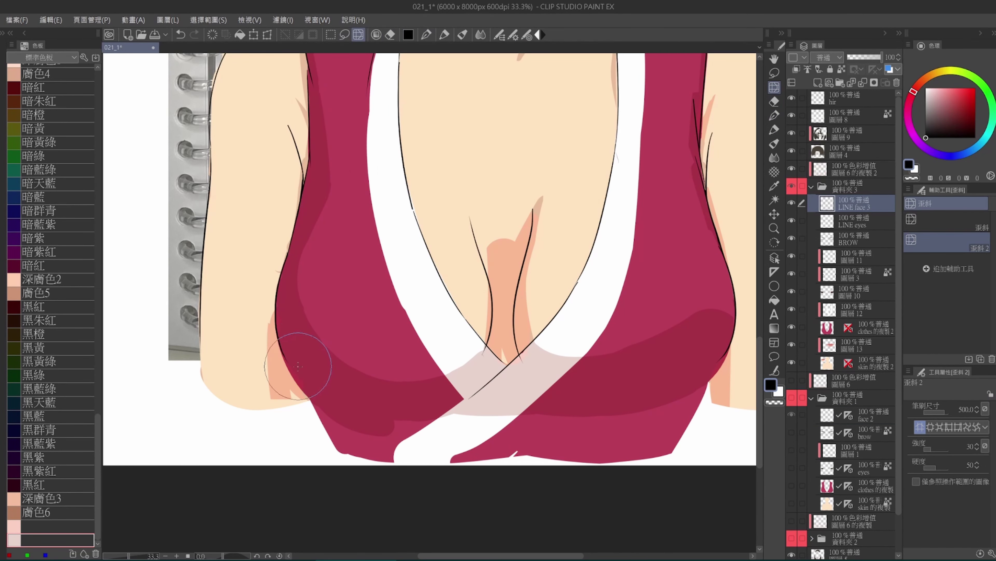
{"action": "key", "text": "p"}
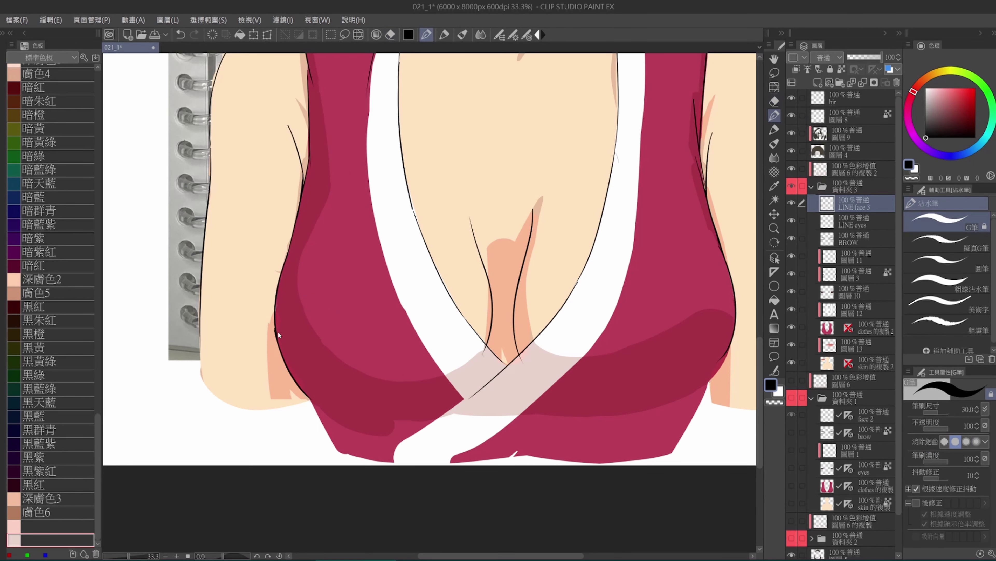
{"action": "scroll", "coordinate": [644, 386], "scroll_direction": "right", "scroll_amount": 2}
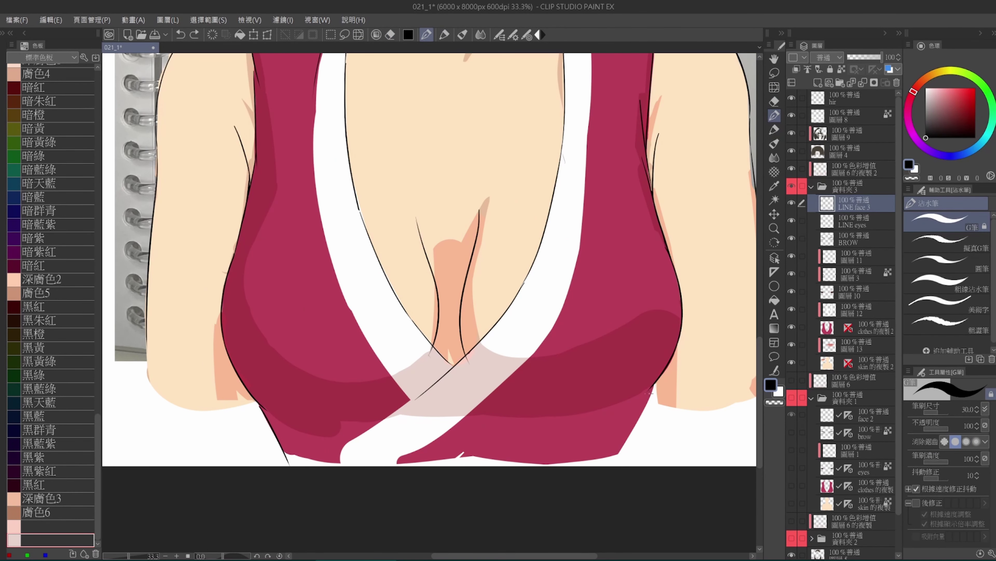
Ink the waist outline on the viewer's right and the overlapping collar's edge with the G-pen at size 30
{"action": "scroll", "coordinate": [650, 392], "scroll_direction": "down", "scroll_amount": 3}
{"action": "scroll", "coordinate": [573, 372], "scroll_direction": "up", "scroll_amount": 1}
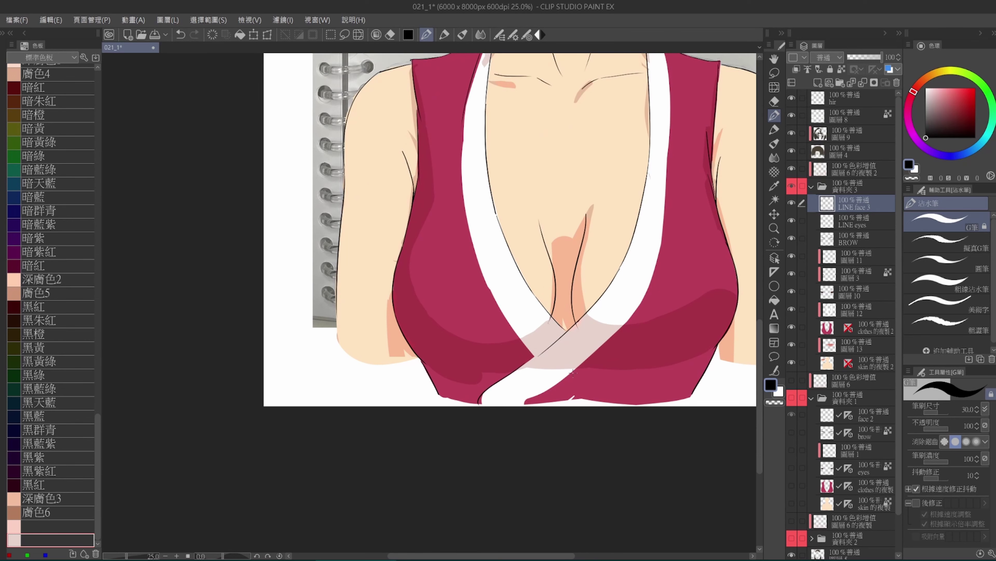
{"action": "scroll", "coordinate": [573, 372], "scroll_direction": "up", "scroll_amount": 1}
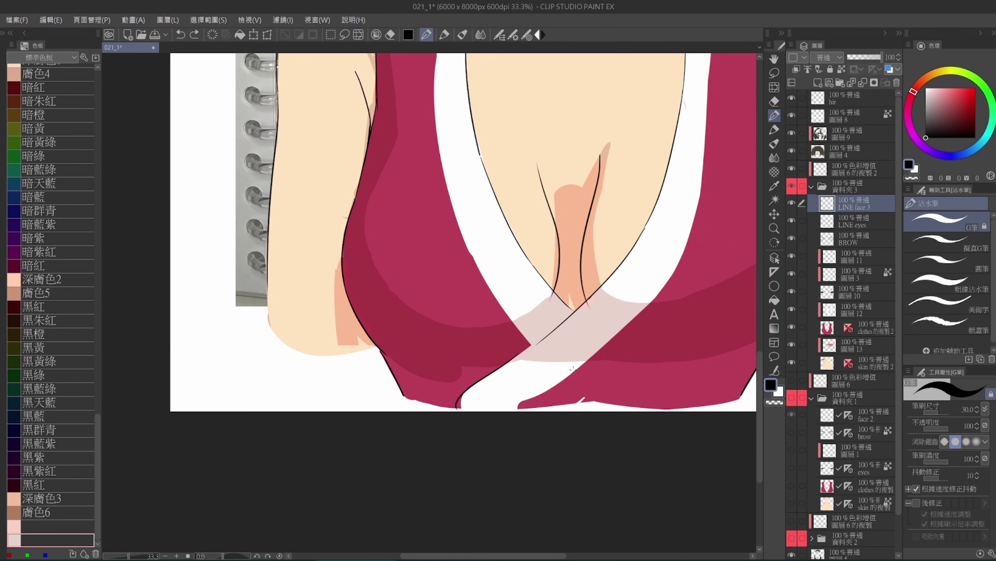
{"action": "left_click_drag", "start_coordinate": [481, 381], "coordinate": [453, 412]}
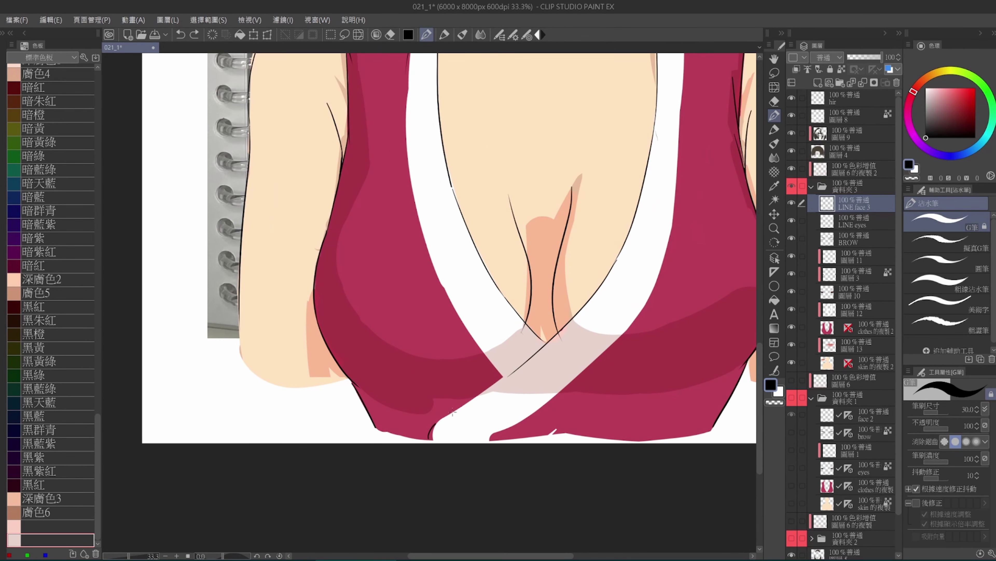
Touch up the white collar's lower end on layer 12 with a white brush at size 170 and save the file
{"action": "key", "text": "b"}
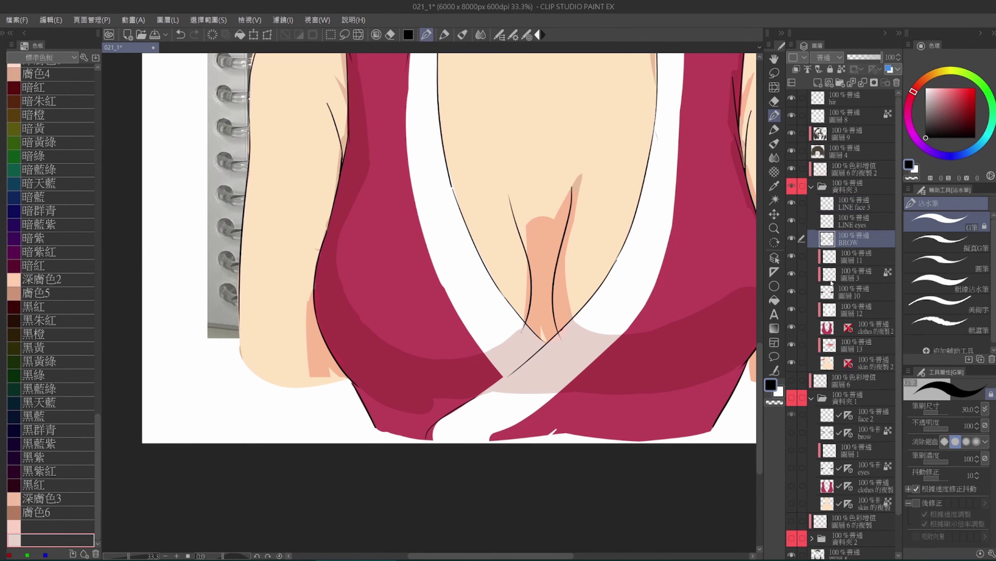
{"action": "left_click", "coordinate": [407, 374], "text": "ctrl+shift"}
{"action": "scroll", "coordinate": [568, 450], "scroll_direction": "down", "scroll_amount": 2}
{"action": "key", "text": "ctrl+s"}
{"action": "scroll", "coordinate": [568, 450], "scroll_direction": "down", "scroll_amount": 1}
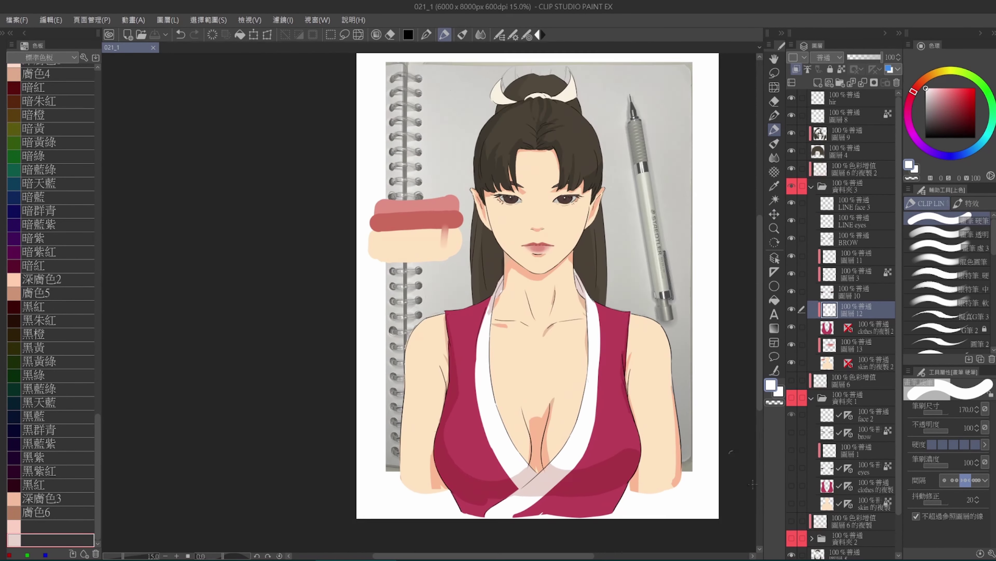
Paint pink shadows on the neck and collarbone at brush size 100 on the second copy of multiply layer 6
{"action": "scroll", "coordinate": [567, 450], "scroll_direction": "up", "scroll_amount": 4}
{"action": "scroll", "coordinate": [607, 179], "scroll_direction": "down", "scroll_amount": 3}
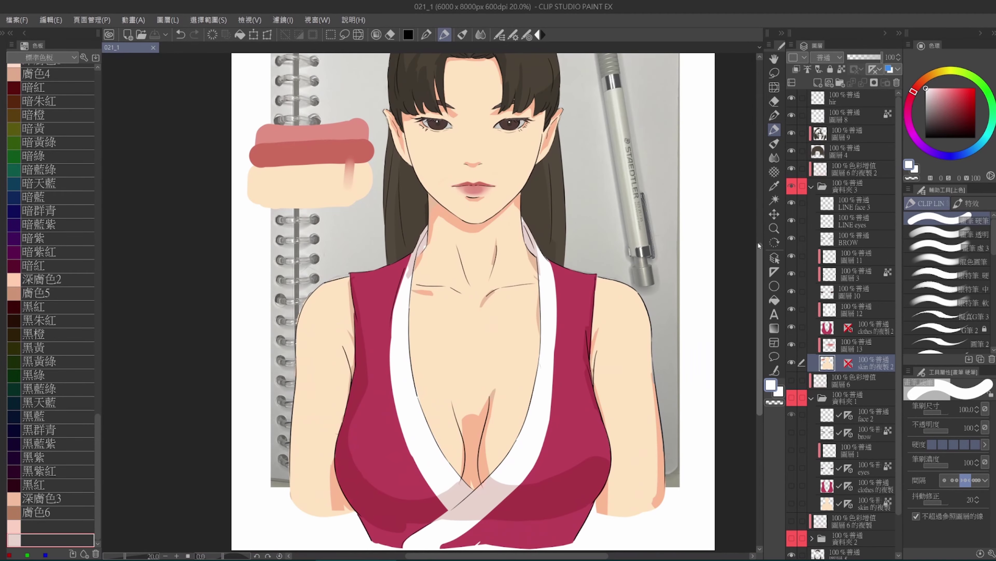
{"action": "left_click", "coordinate": [606, 179], "text": "ctrl+shift"}
{"action": "scroll", "coordinate": [607, 179], "scroll_direction": "up", "scroll_amount": 1}
{"action": "scroll", "coordinate": [607, 179], "scroll_direction": "down", "scroll_amount": 1}
{"action": "left_click", "coordinate": [52, 526]}
{"action": "mouse_move", "coordinate": [468, 220]}
{"action": "left_mouse_down"}
{"action": "mouse_move", "coordinate": [455, 251]}
{"action": "mouse_move", "coordinate": [434, 253]}
{"action": "mouse_move", "coordinate": [443, 258]}
{"action": "left_mouse_up"}
{"action": "key", "text": "e"}
{"action": "key", "text": "b"}
{"action": "key", "text": "e"}
{"action": "key", "text": "p"}
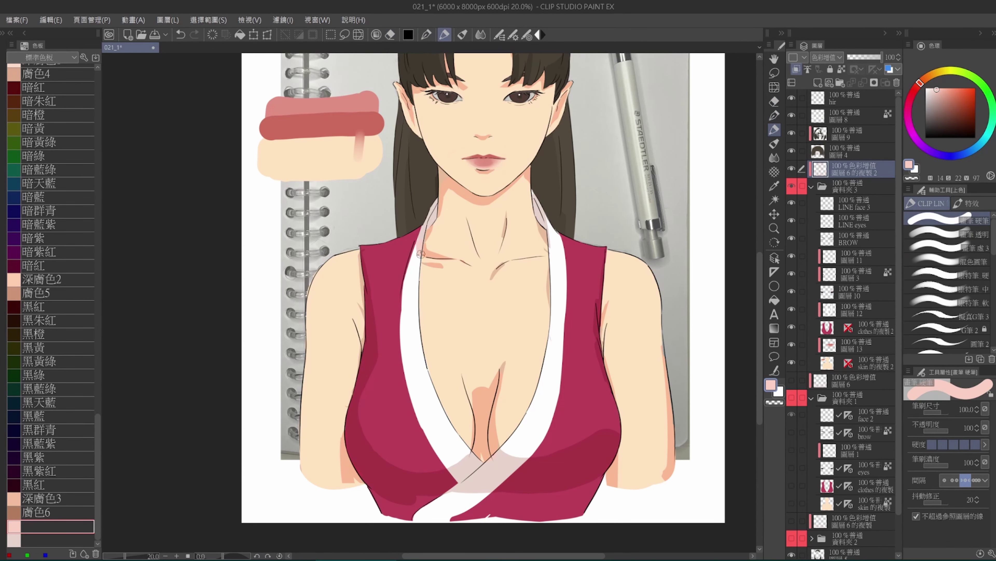
Shade the garment's shoulder beside the collar with the pale greyish-pink swatch at brush size 100, trimming it with the eraser
{"action": "scroll", "coordinate": [439, 235], "scroll_direction": "up", "scroll_amount": 1}
{"action": "scroll", "coordinate": [439, 236], "scroll_direction": "down", "scroll_amount": 2}
{"action": "left_click", "coordinate": [51, 540]}
{"action": "scroll", "coordinate": [428, 215], "scroll_direction": "up", "scroll_amount": 1}
{"action": "scroll", "coordinate": [428, 215], "scroll_direction": "down", "scroll_amount": 1}
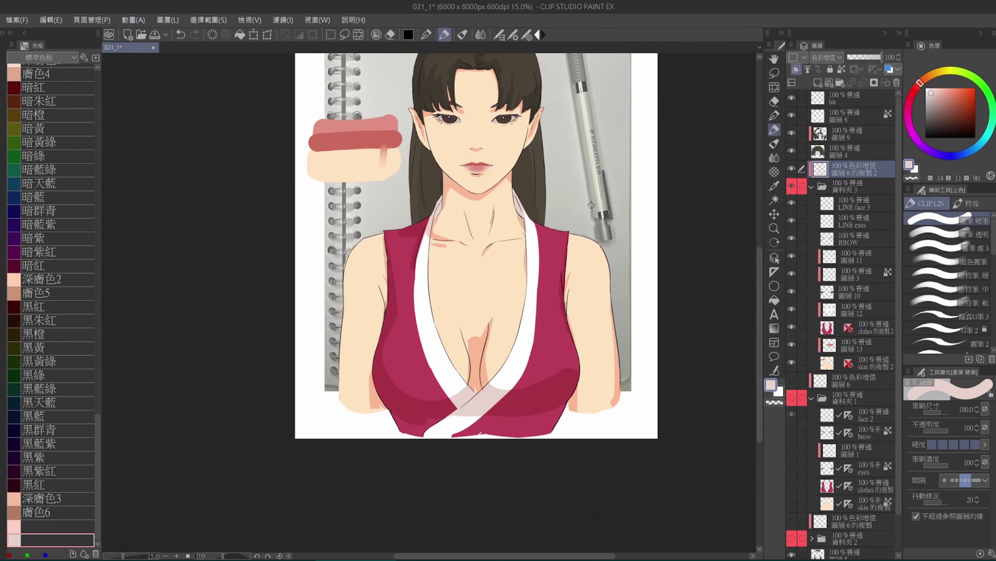
{"action": "scroll", "coordinate": [416, 251], "scroll_direction": "up", "scroll_amount": 1}
{"action": "key", "text": "e"}
{"action": "scroll", "coordinate": [370, 228], "scroll_direction": "up", "scroll_amount": 1}
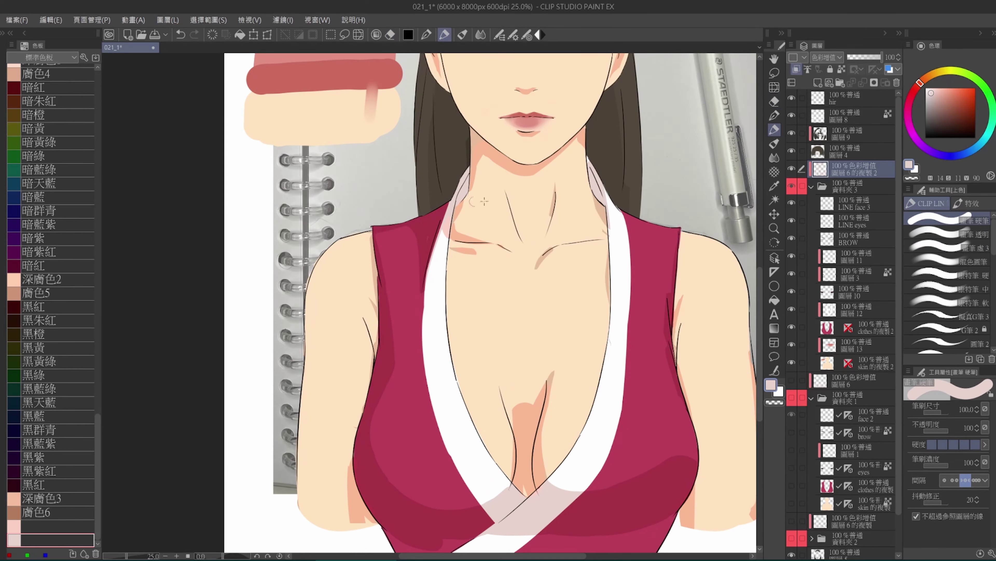
Paint a pink shadow along the outer edge of the arm on the viewer's left at size 100, shaping it with the eraser at size 120
{"action": "key", "text": "p"}
{"action": "left_click", "coordinate": [360, 236], "text": "alt"}
{"action": "scroll", "coordinate": [319, 226], "scroll_direction": "down", "scroll_amount": 1}
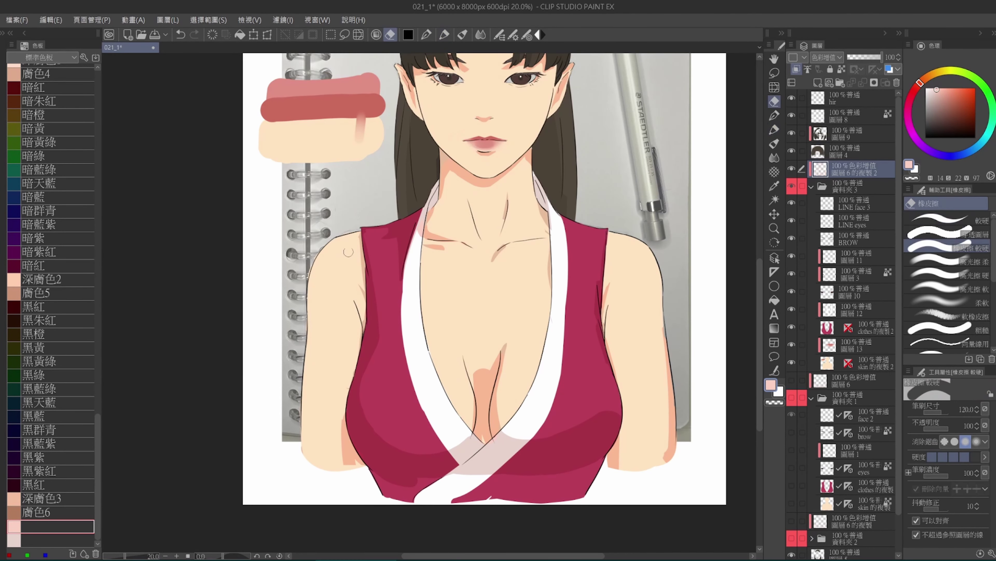
{"action": "key", "text": "e"}
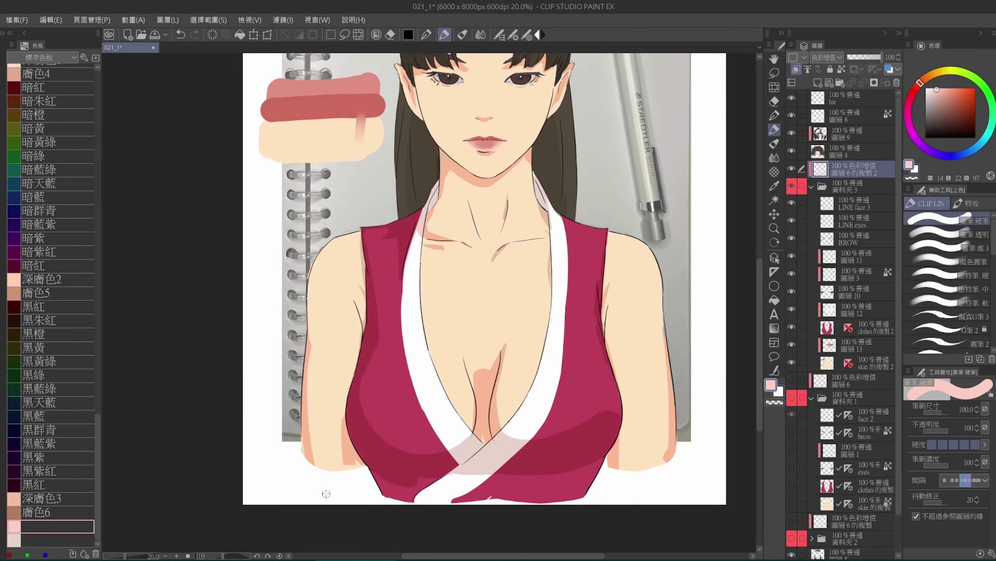
{"action": "scroll", "coordinate": [320, 422], "scroll_direction": "up", "scroll_amount": 1}
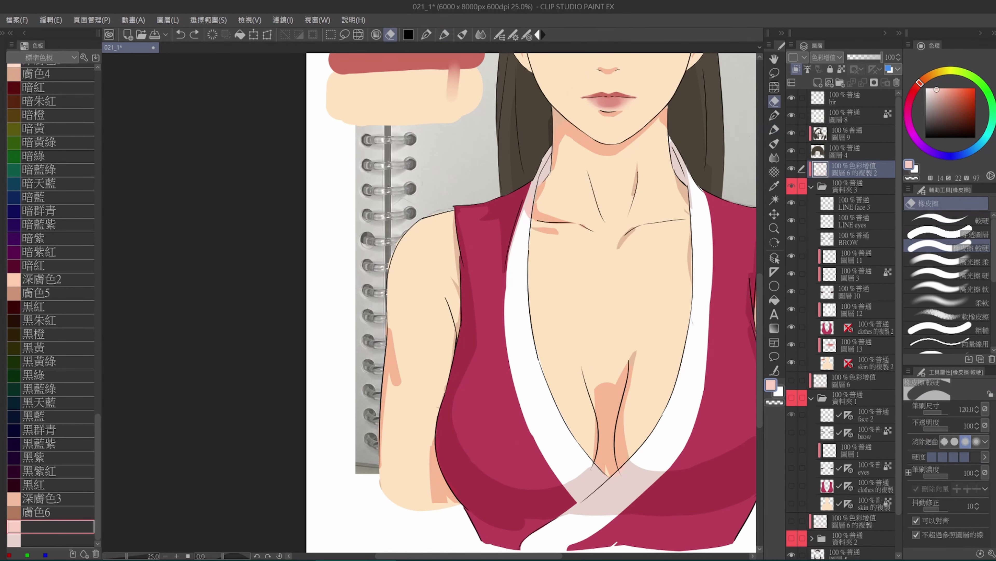
{"action": "scroll", "coordinate": [416, 283], "scroll_direction": "down", "scroll_amount": 1}
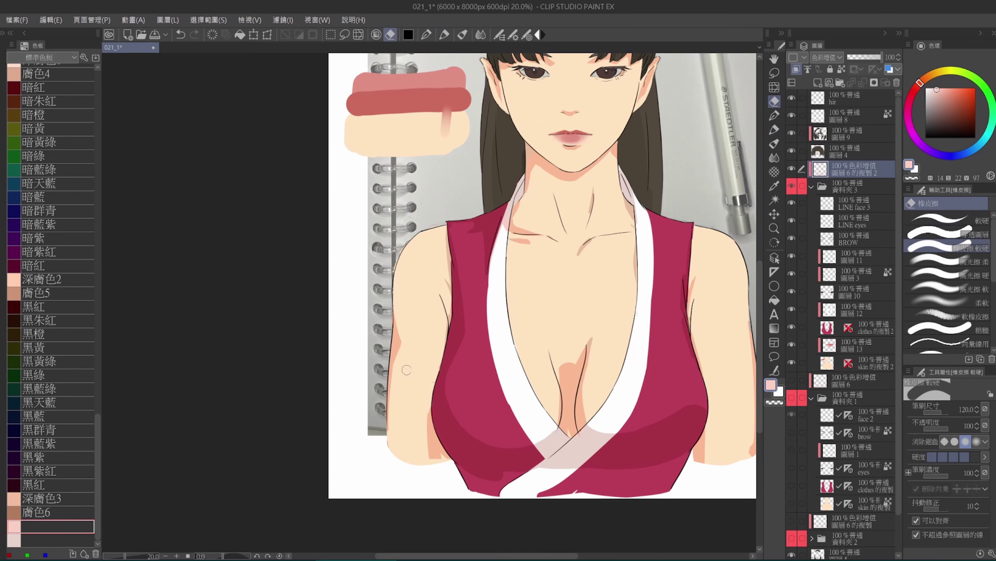
Paint a pink shadow at the armpit of the arm on the viewer's left at brush size 100, trimming it with the eraser
{"action": "scroll", "coordinate": [445, 321], "scroll_direction": "up", "scroll_amount": 1}
{"action": "left_click", "coordinate": [82, 526]}
{"action": "key", "text": "b"}
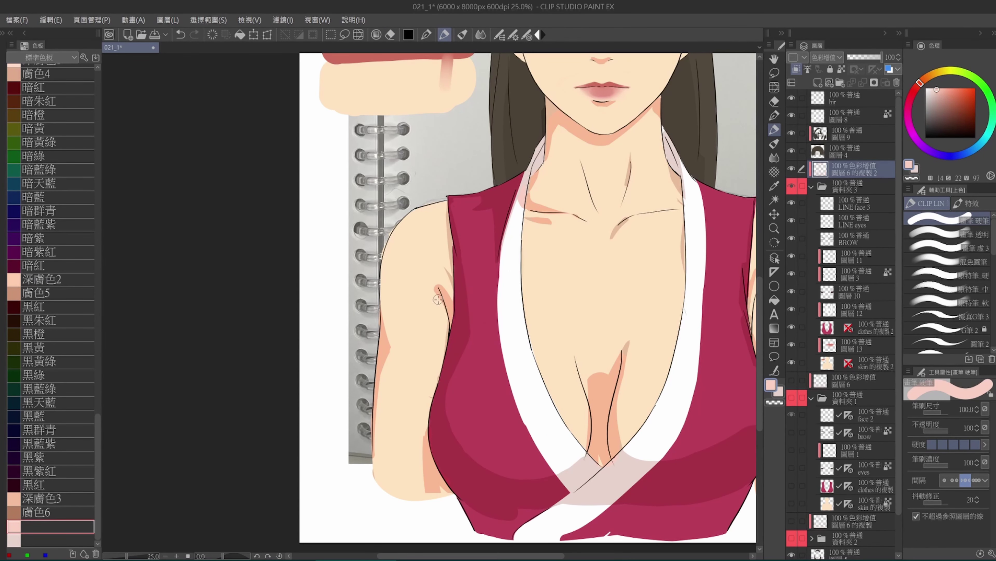
{"action": "left_click", "coordinate": [446, 290], "text": "alt"}
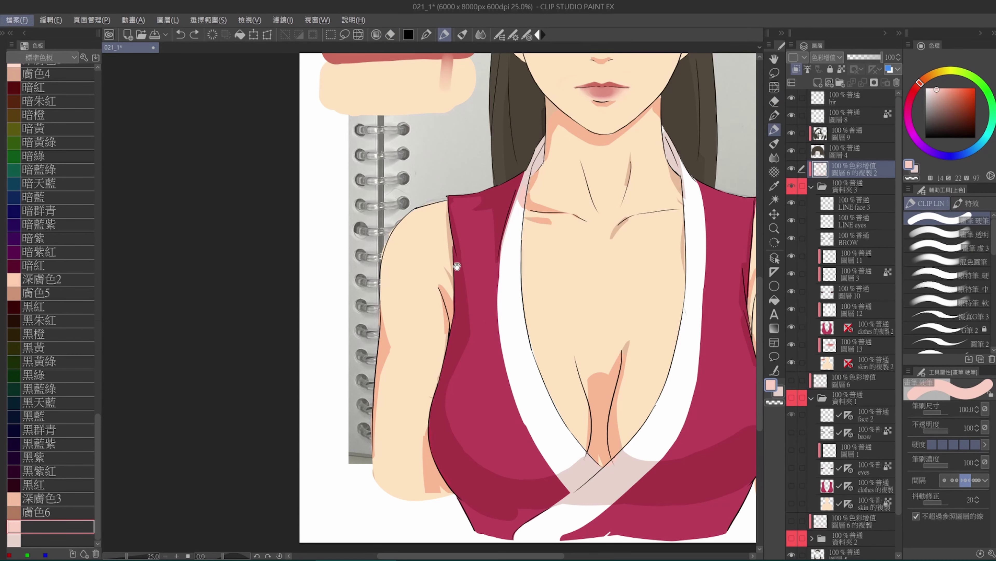
{"action": "key", "text": "e"}
{"action": "scroll", "coordinate": [648, 234], "scroll_direction": "down", "scroll_amount": 1}
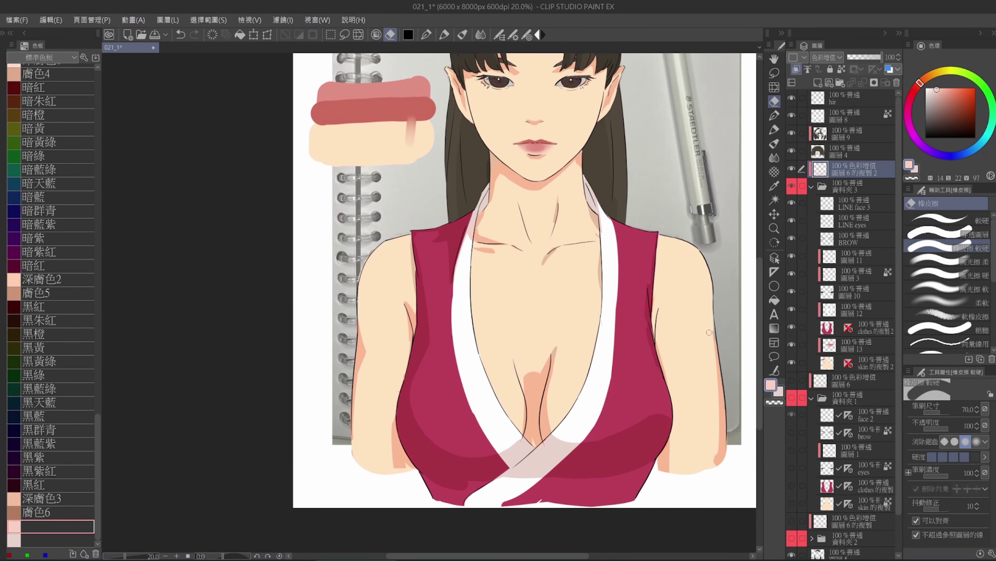
Extend the pink shadow down that arm's inner edge beside the garment at brush size 170, shaping it with the eraser
{"action": "key", "text": "b"}
{"action": "scroll", "coordinate": [408, 366], "scroll_direction": "up", "scroll_amount": 1}
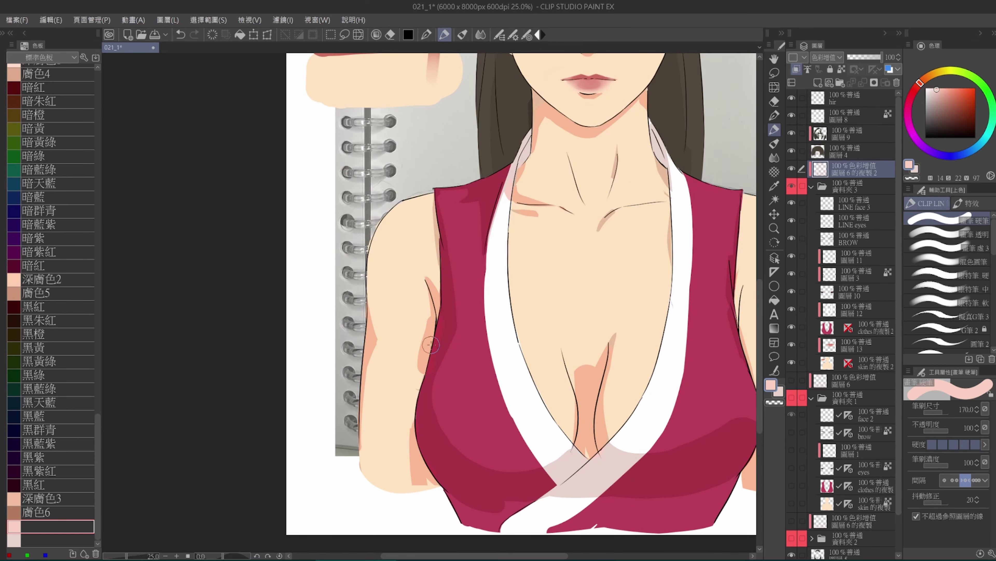
{"action": "left_click", "coordinate": [432, 342], "text": "alt"}
{"action": "key", "text": "e"}
{"action": "left_click_drag", "start_coordinate": [424, 377], "coordinate": [348, 396]}
{"action": "left_click", "coordinate": [348, 396], "text": "alt"}
{"action": "key", "text": "b"}
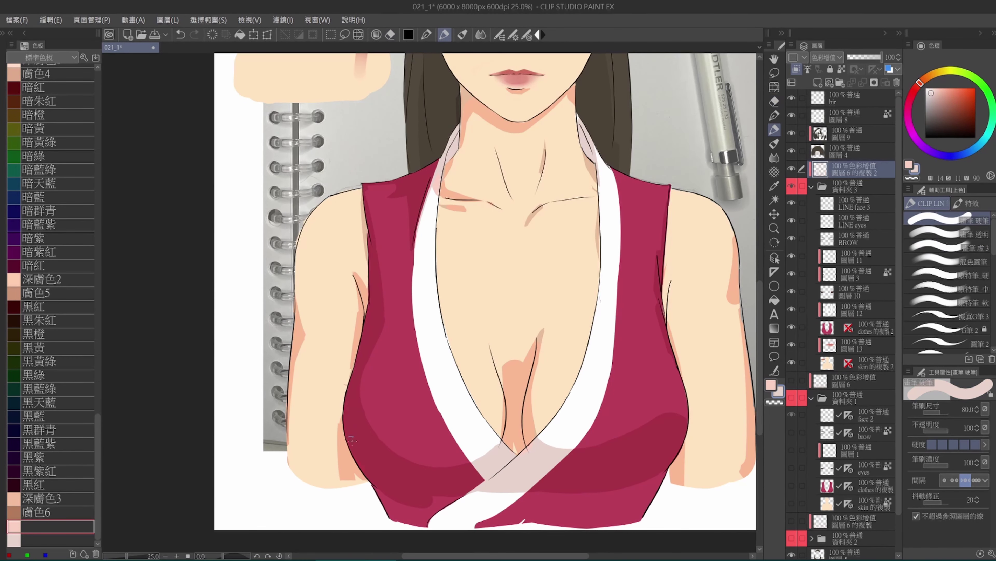
Erase stray skin colour outside the shoulder and arm outlines on the second skin copy layer at eraser size 70
{"action": "scroll", "coordinate": [348, 397], "scroll_direction": "up", "scroll_amount": 1}
{"action": "mouse_move", "coordinate": [550, 316]}
{"action": "left_mouse_down"}
{"action": "mouse_move", "coordinate": [571, 283]}
{"action": "mouse_move", "coordinate": [628, 298]}
{"action": "left_mouse_up"}
{"action": "scroll", "coordinate": [572, 282], "scroll_direction": "down", "scroll_amount": 1}
{"action": "left_click", "coordinate": [572, 283], "text": "alt"}
{"action": "scroll", "coordinate": [571, 283], "scroll_direction": "down", "scroll_amount": 1}
{"action": "left_click", "coordinate": [635, 310], "text": "alt"}
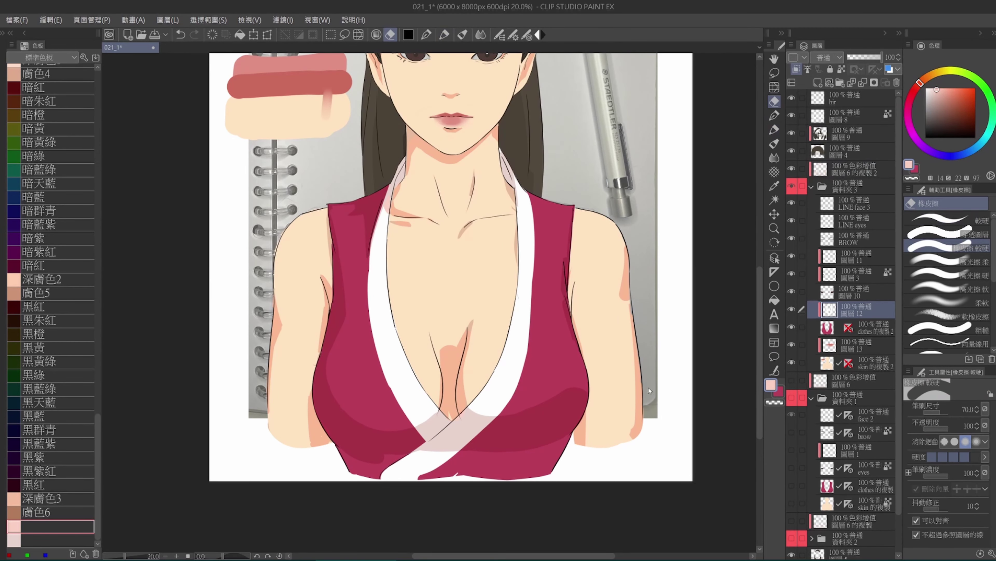
{"action": "scroll", "coordinate": [635, 310], "scroll_direction": "up", "scroll_amount": 1}
{"action": "scroll", "coordinate": [636, 310], "scroll_direction": "up", "scroll_amount": 1}
{"action": "scroll", "coordinate": [603, 262], "scroll_direction": "up", "scroll_amount": 1}
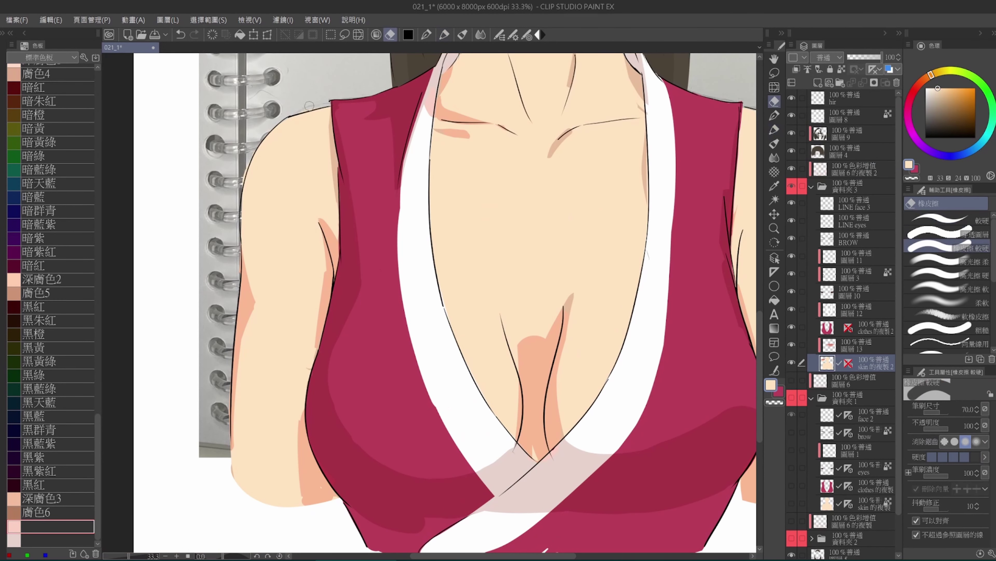
{"action": "key", "text": "e"}
{"action": "left_click_drag", "start_coordinate": [244, 236], "coordinate": [322, 242]}
{"action": "scroll", "coordinate": [305, 414], "scroll_direction": "down", "scroll_amount": 3}
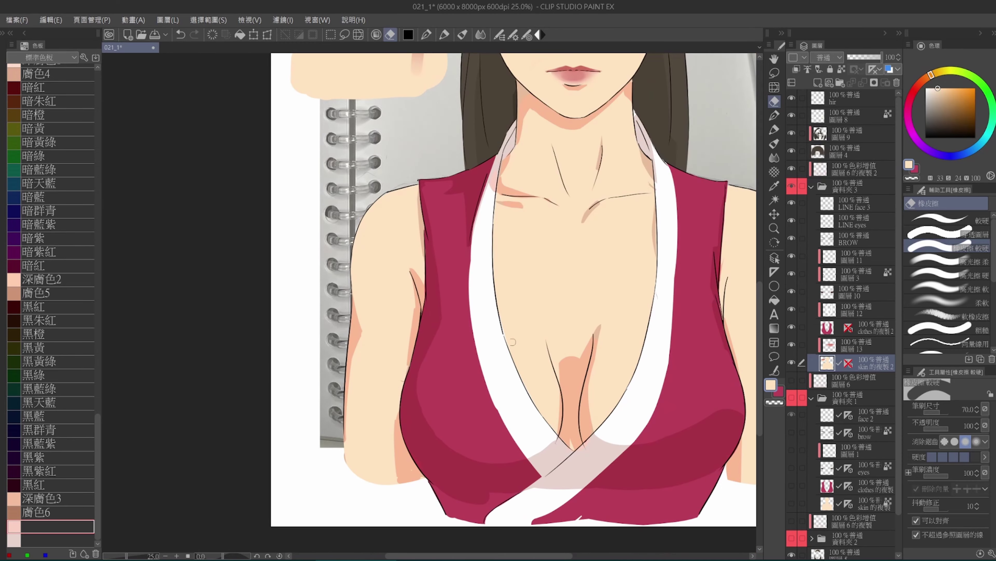
Refine the pink shadow on the lower inner arm at brush size 80 on the second copy of multiply layer 6
{"action": "key", "text": "b"}
{"action": "left_click", "coordinate": [401, 378], "text": "alt"}
{"action": "scroll", "coordinate": [402, 379], "scroll_direction": "up", "scroll_amount": 3}
{"action": "left_click", "coordinate": [435, 397], "text": "alt"}
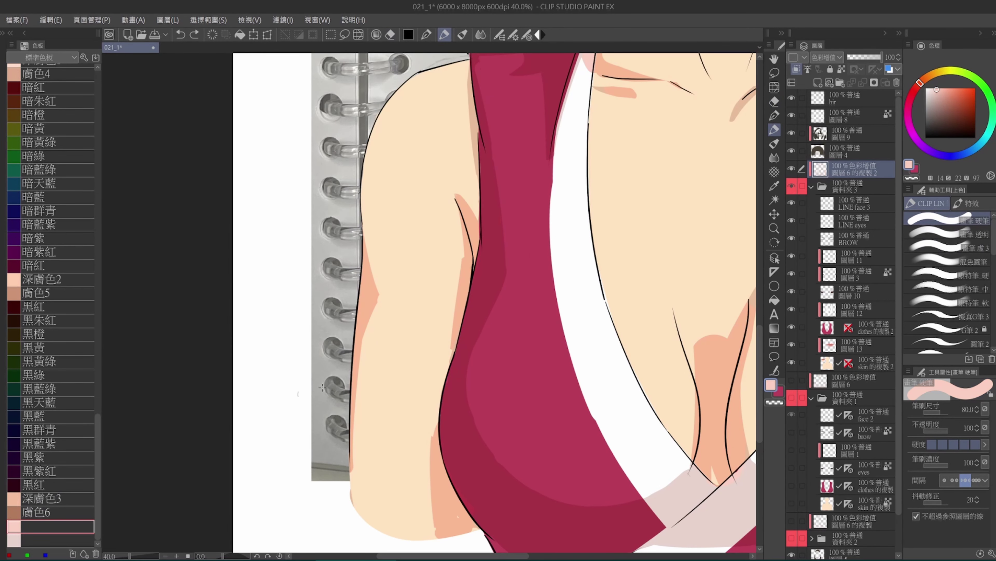
{"action": "key", "text": "e"}
{"action": "key", "text": "b"}
{"action": "left_click", "coordinate": [454, 520], "text": "alt"}
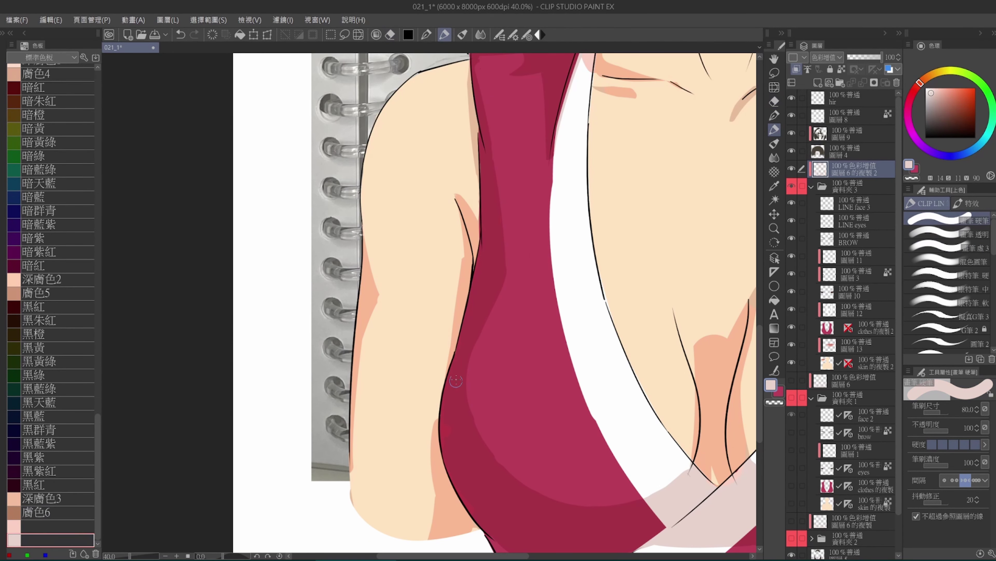
Shade folds on the garment below the collar with the pale greyish-pink swatch at brush size 120, trimming with the eraser at 100
{"action": "scroll", "coordinate": [475, 495], "scroll_direction": "down", "scroll_amount": 5}
{"action": "key", "text": "e"}
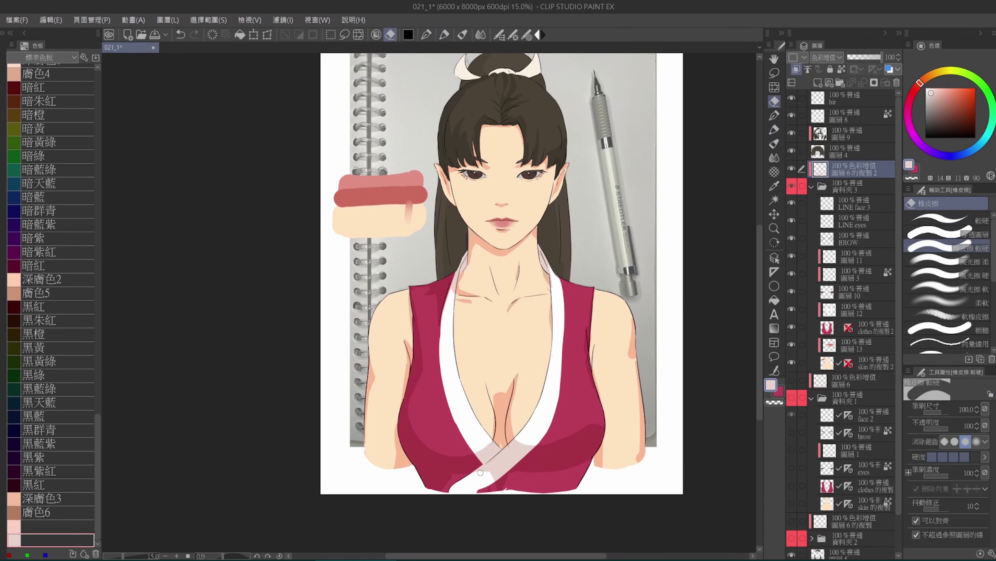
{"action": "mouse_move", "coordinate": [542, 446]}
{"action": "left_mouse_down"}
{"action": "mouse_move", "coordinate": [561, 467]}
{"action": "mouse_move", "coordinate": [537, 463]}
{"action": "mouse_move", "coordinate": [556, 445]}
{"action": "left_mouse_up"}
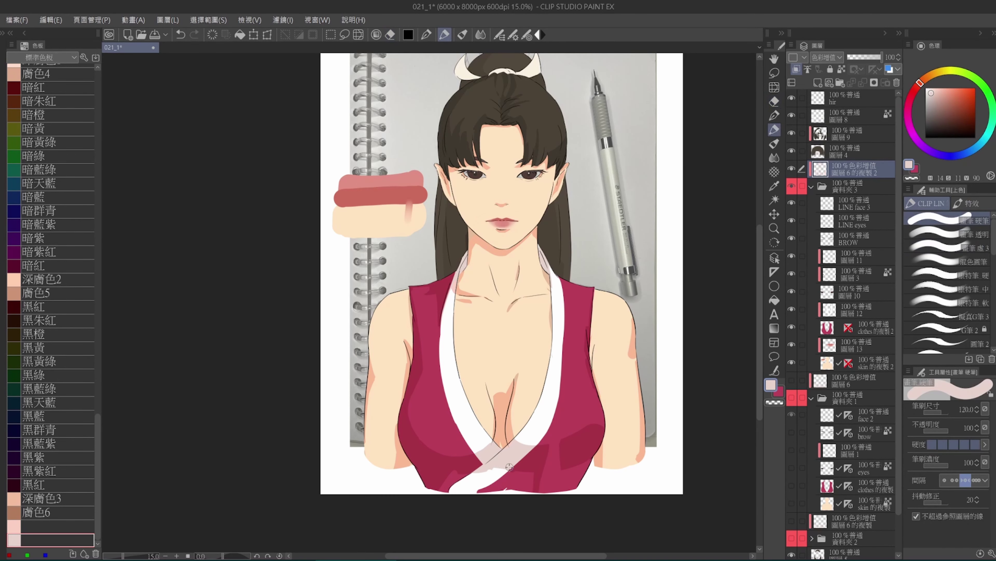
{"action": "key", "text": "b"}
{"action": "key", "text": "bracketright"}
{"action": "key", "text": "bracketright"}
{"action": "key", "text": "bracketright"}
{"action": "key", "text": "bracketright"}
Touch up the edge of the collar's lower end on layer 12 with the sampled garment crimson at brush size 250
{"action": "left_click", "coordinate": [459, 483], "text": "ctrl+shift"}
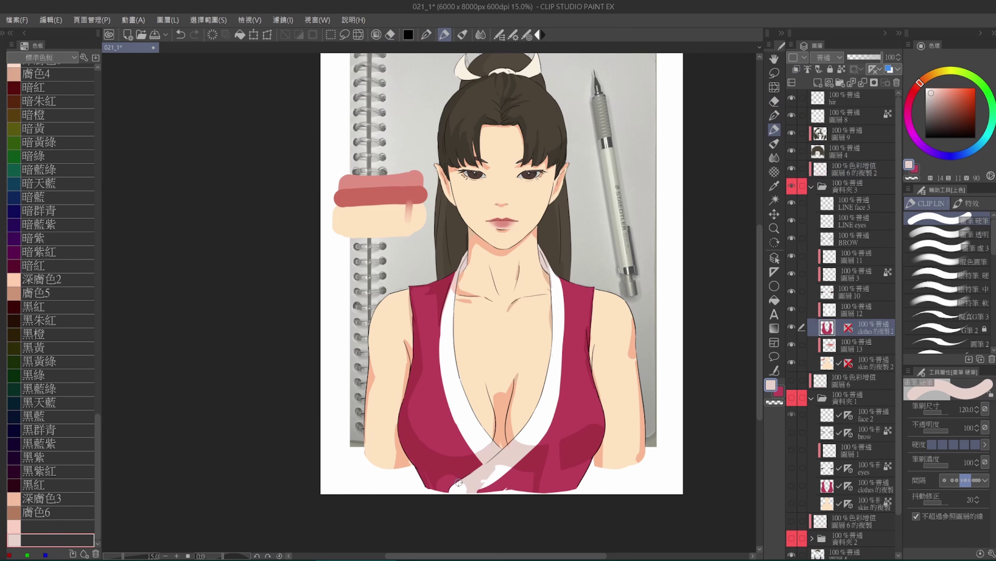
{"action": "left_click", "coordinate": [460, 483], "text": "alt"}
{"action": "left_click", "coordinate": [478, 472], "text": "ctrl+shift"}
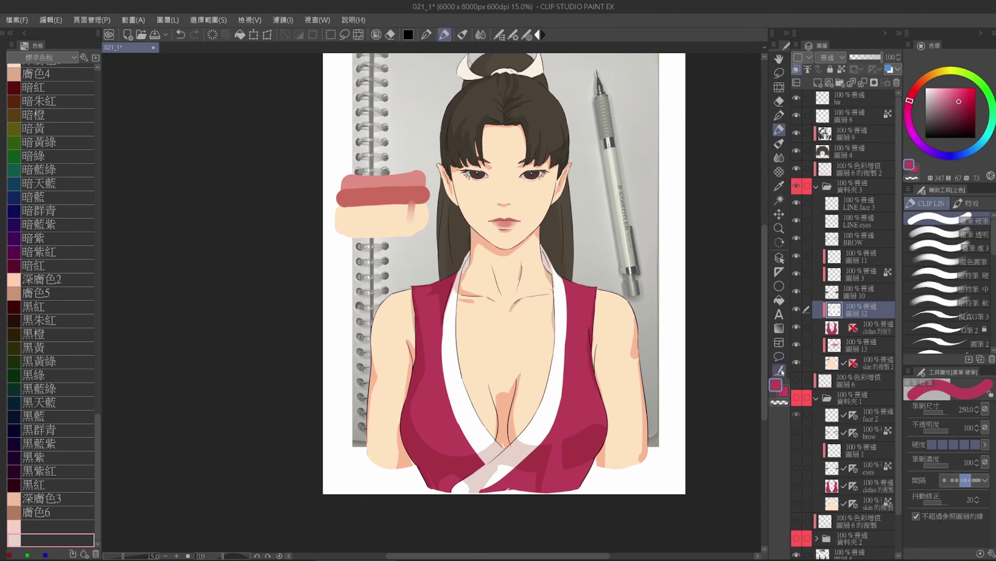
{"action": "key", "text": "e"}
Shape the greyish-pink shadow over the collar's lower end on the second copy of multiply layer 6, using brush size 250 and eraser size 200
{"action": "left_click", "coordinate": [490, 475], "text": "ctrl+shift"}
{"action": "left_click", "coordinate": [487, 476], "text": "alt"}
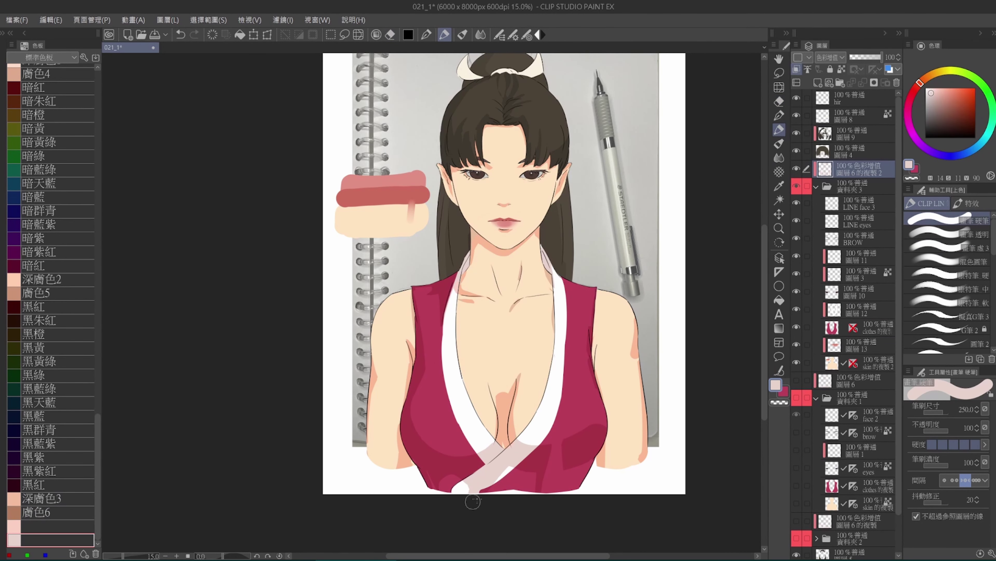
{"action": "key", "text": "b"}
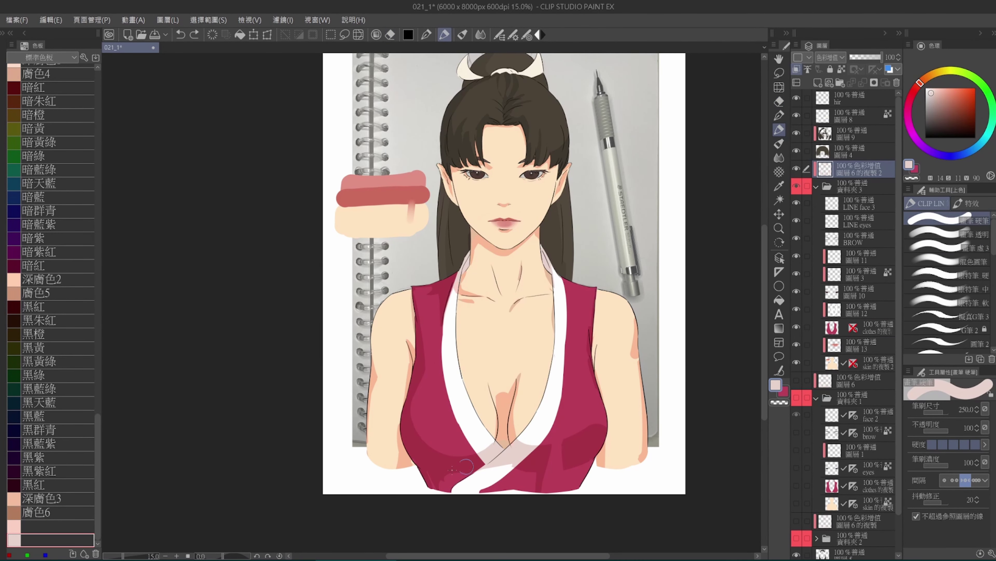
{"action": "key", "text": "e"}
{"action": "key", "text": "b"}
{"action": "key", "text": "e"}
{"action": "key", "text": "b"}
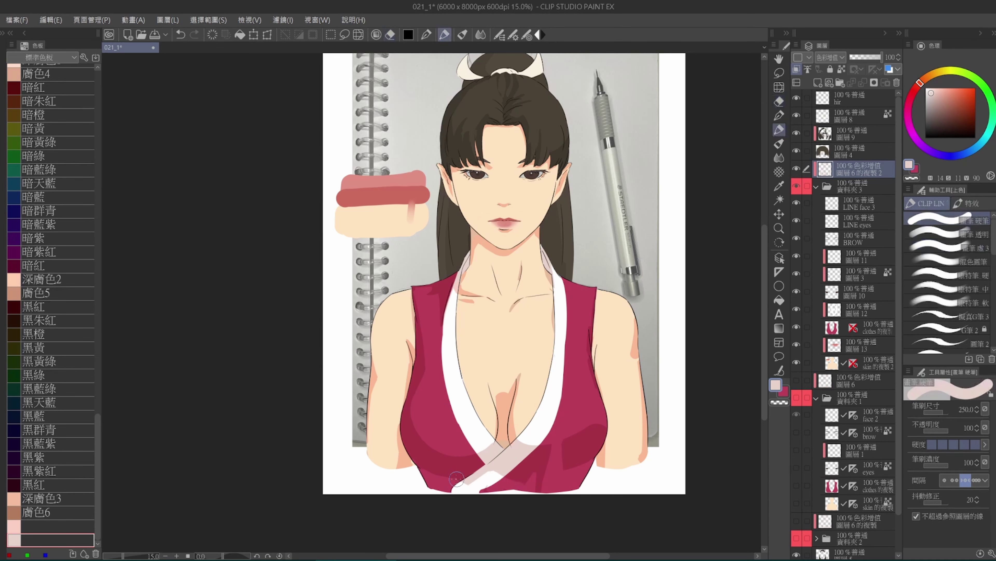
{"action": "key", "text": "e"}
{"action": "key", "text": "b"}
{"action": "key", "text": "e"}
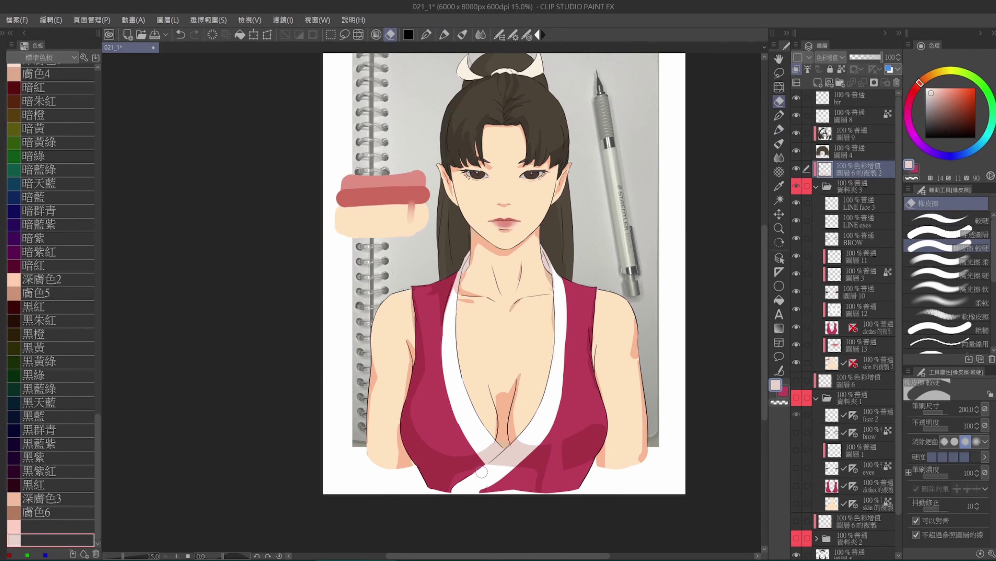
Refine the fold shadows on the garment around the collar overlap, alternating the brush at size 170 with the eraser at size 200
{"action": "key", "text": "b"}
{"action": "key", "text": "e"}
{"action": "key", "text": "b"}
{"action": "key", "text": "e"}
{"action": "key", "text": "b"}
{"action": "key", "text": "e"}
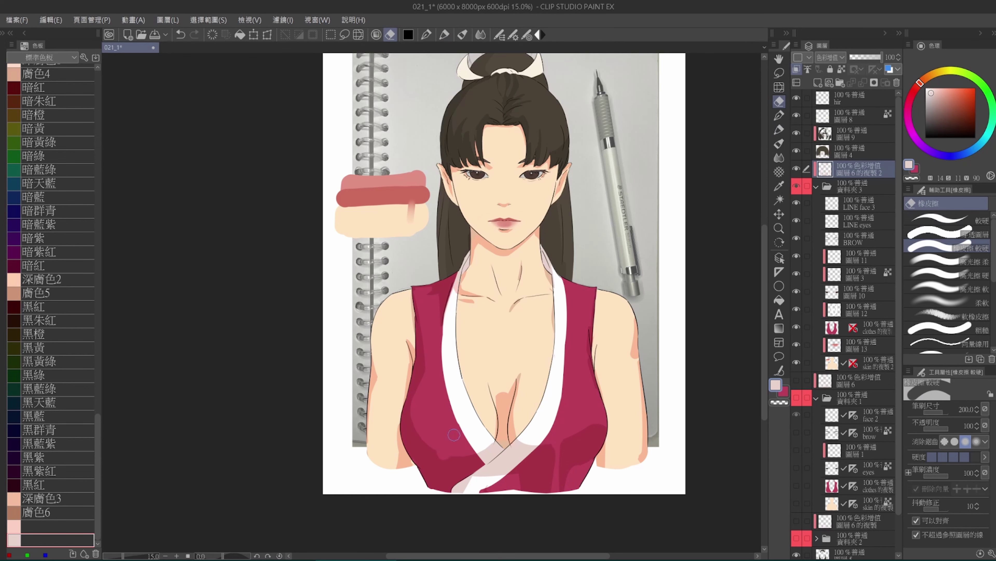
{"action": "key", "text": "b"}
{"action": "key", "text": "e"}
{"action": "key", "text": "b"}
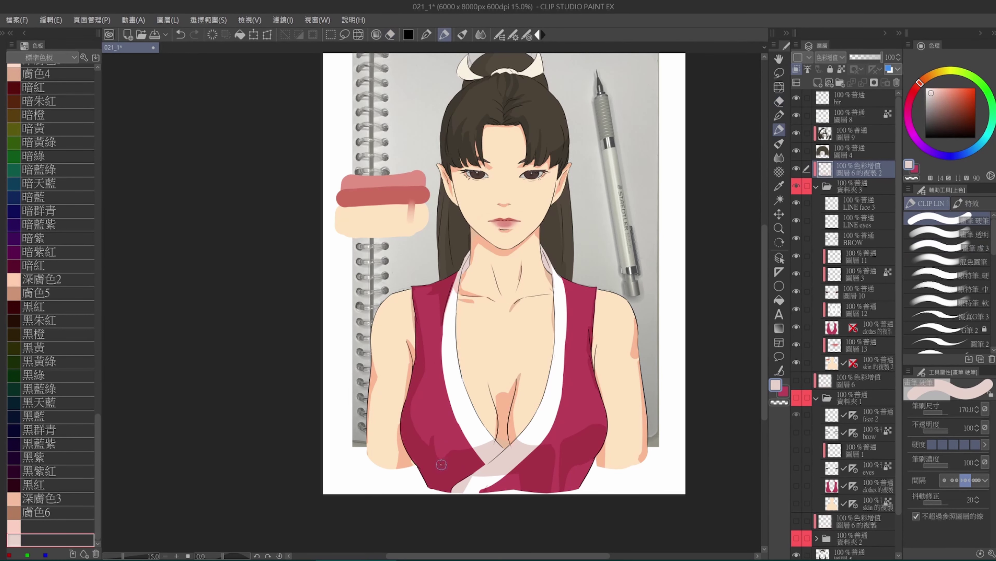
{"action": "key", "text": "e"}
{"action": "key", "text": "ctrl+minus"}
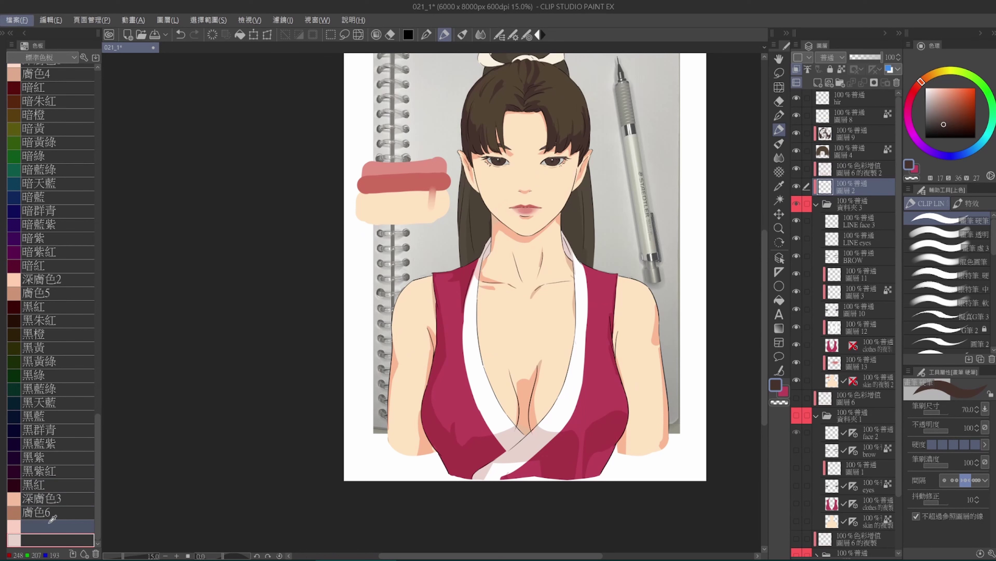
Set layer 2 to Multiply blending and choose a very pale pink with hue 8, saturation 10 and value 100
{"action": "left_click", "coordinate": [52, 519]}
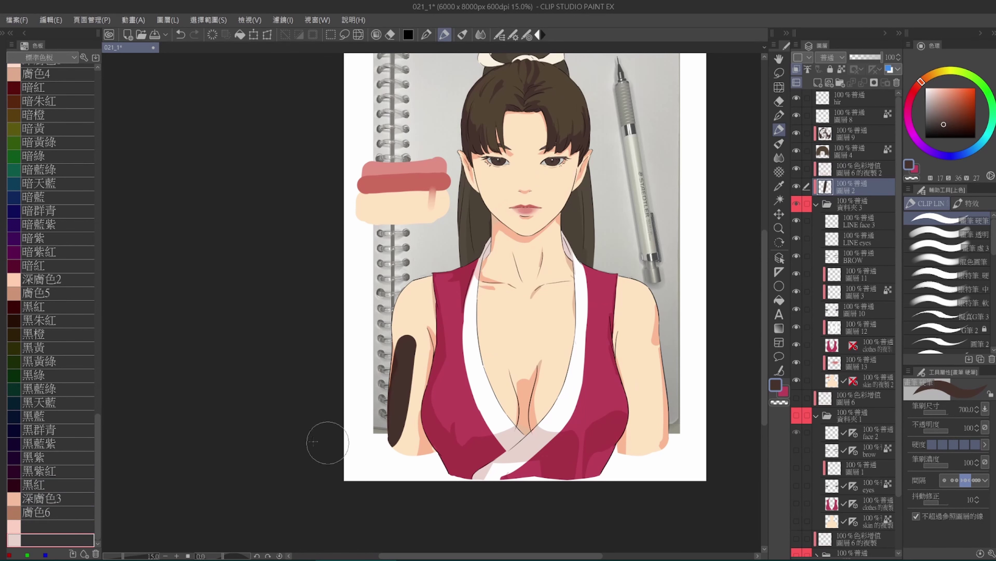
{"action": "left_click", "coordinate": [830, 57]}
{"action": "left_click", "coordinate": [839, 99]}
{"action": "left_click", "coordinate": [938, 86]}
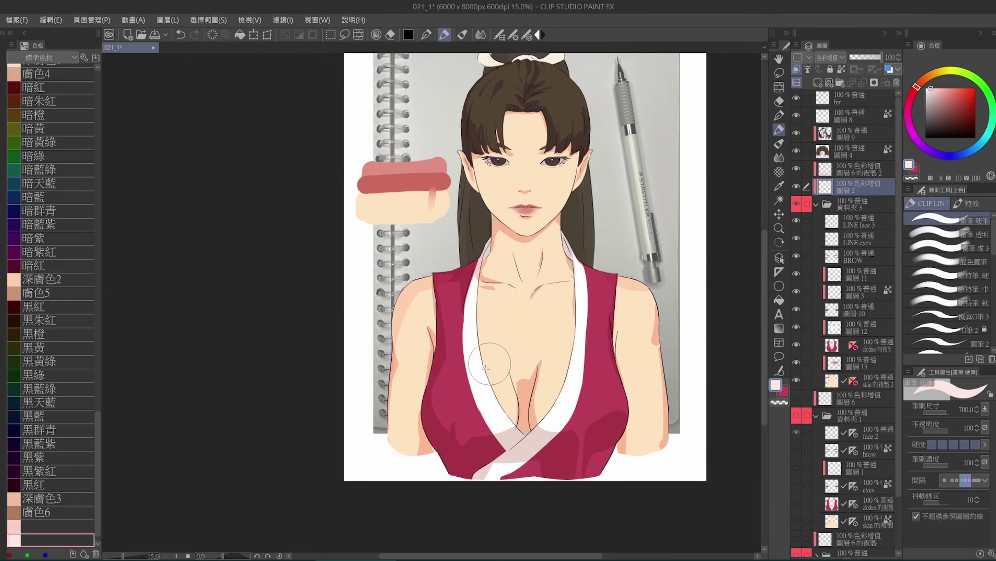
Paint soft pale pink shadows across the chest, collar and garment at brush sizes 700 and 600, shaping them with the eraser at 250
{"action": "left_click_drag", "start_coordinate": [506, 355], "coordinate": [480, 388]}
{"action": "left_click_drag", "start_coordinate": [541, 360], "coordinate": [577, 348]}
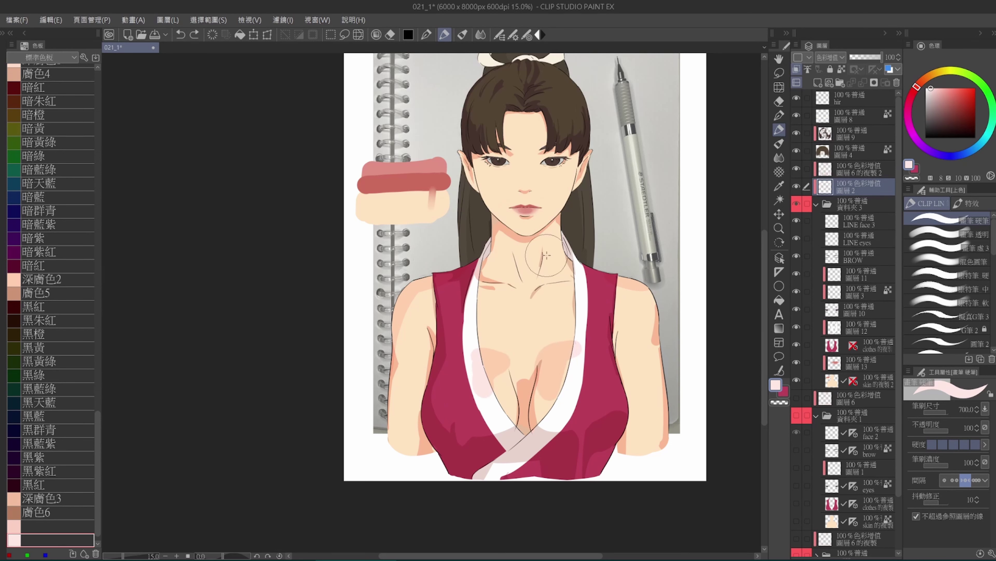
{"action": "key", "text": "bracketleft"}
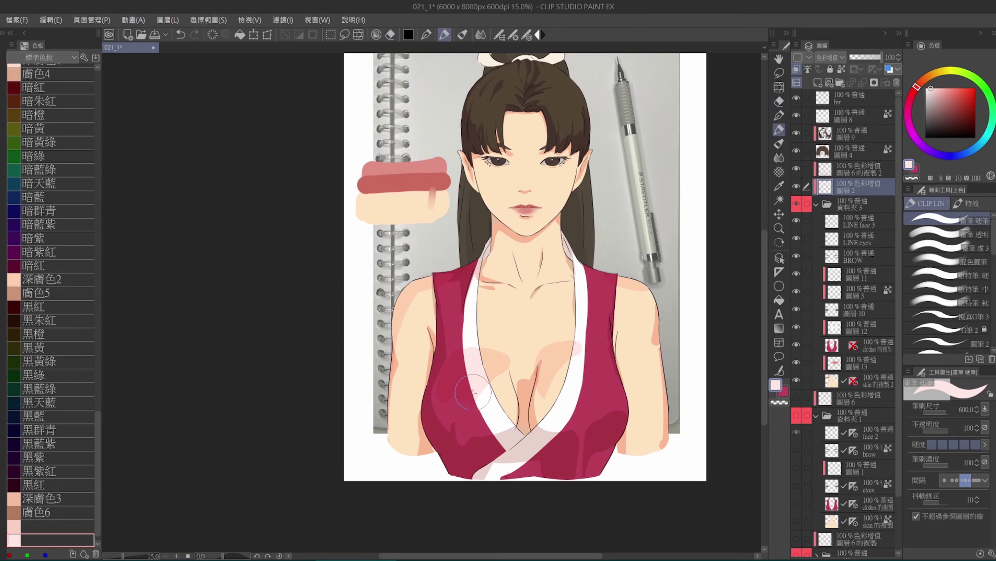
{"action": "key", "text": "e"}
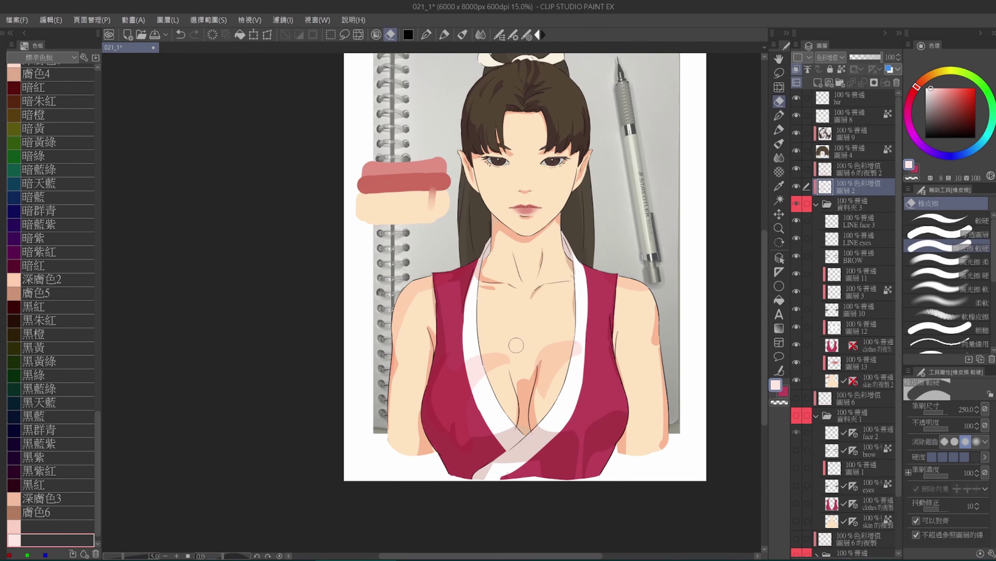
{"action": "key", "text": "b"}
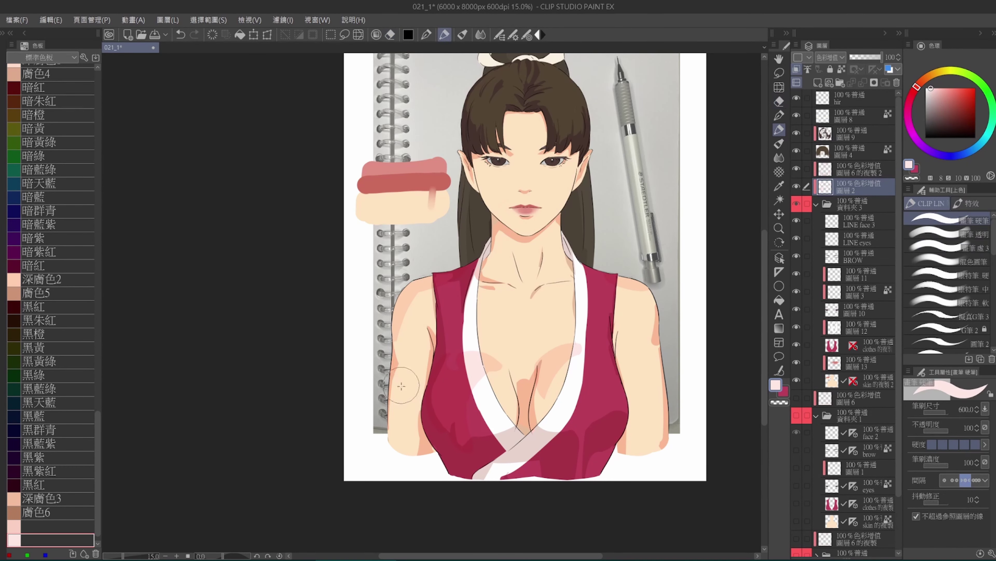
Add pale pink shadows to both arms and the collarbones on multiply layer 2 at brush size 600
{"action": "key", "text": "bracketright"}
{"action": "key", "text": "bracketright"}
{"action": "key", "text": "bracketright"}
{"action": "key", "text": "bracketright"}
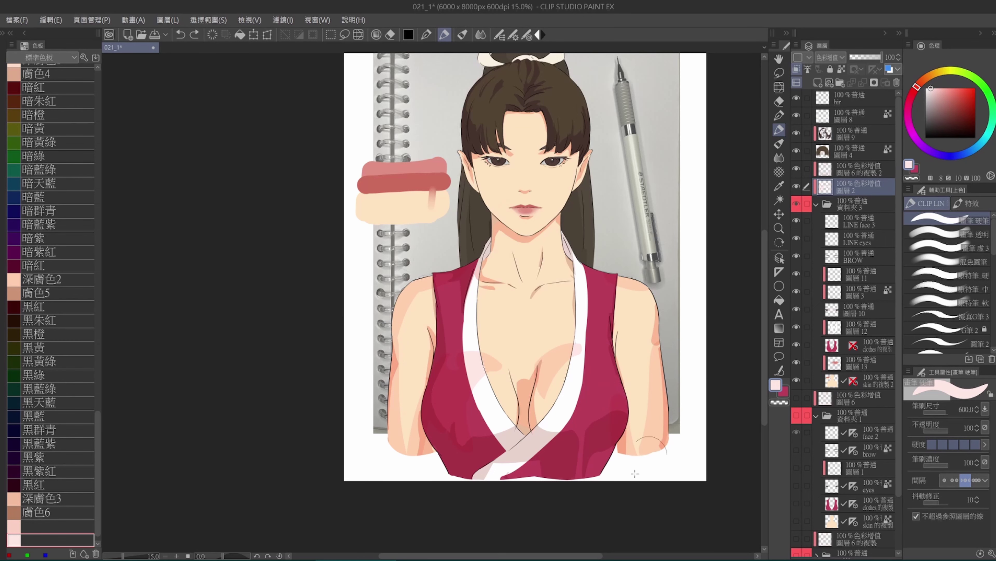
{"action": "left_click_drag", "start_coordinate": [474, 298], "coordinate": [580, 290]}
{"action": "scroll", "coordinate": [493, 277], "scroll_direction": "up", "scroll_amount": 2}
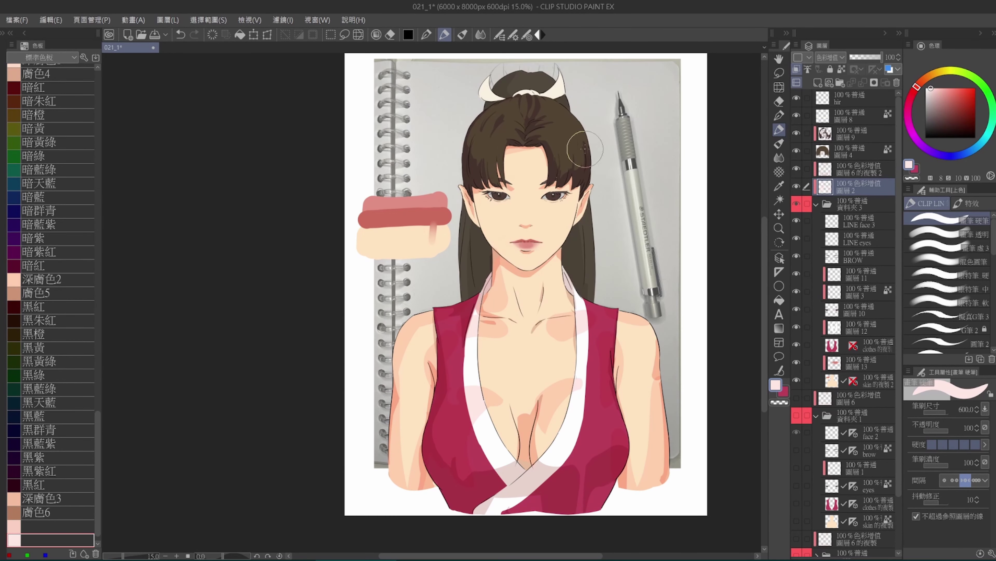
Shade the forehead beneath the fringe with pale pink on multiply layer 2 at brush size 120
{"action": "key", "text": "bracketleft"}
{"action": "key", "text": "bracketleft"}
{"action": "key", "text": "bracketleft"}
{"action": "key", "text": "bracketleft"}
{"action": "key", "text": "bracketleft"}
{"action": "key", "text": "bracketleft"}
{"action": "key", "text": "bracketleft"}
{"action": "key", "text": "bracketleft"}
{"action": "scroll", "coordinate": [514, 255], "scroll_direction": "up", "scroll_amount": 1}
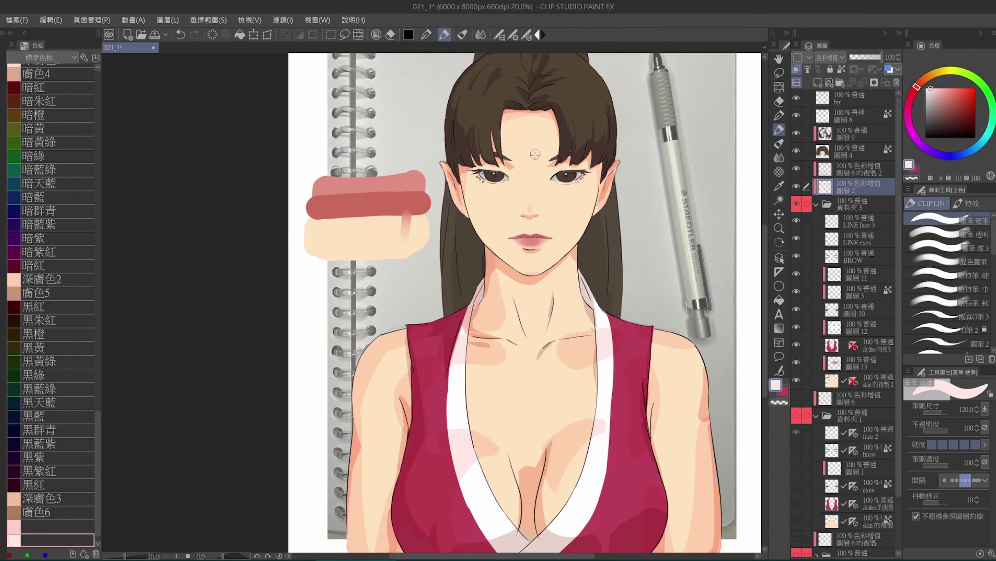
Shade around the eyes and nose with pale pink at brush size 80, cleaning up with the eraser at size 60
{"action": "scroll", "coordinate": [535, 155], "scroll_direction": "down", "scroll_amount": 1}
{"action": "scroll", "coordinate": [570, 123], "scroll_direction": "up", "scroll_amount": 4}
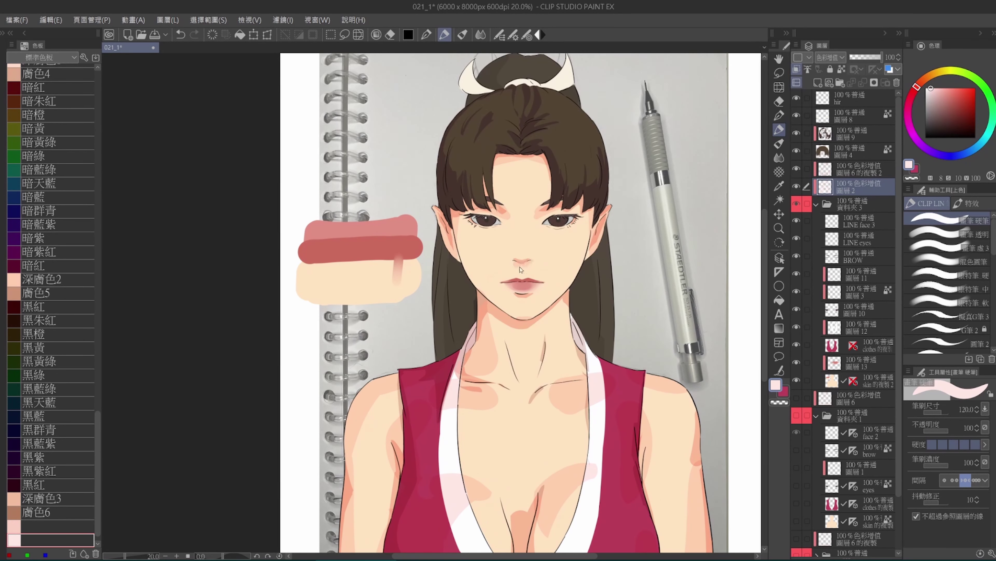
{"action": "scroll", "coordinate": [523, 272], "scroll_direction": "down", "scroll_amount": 1}
{"action": "key", "text": "bracketright"}
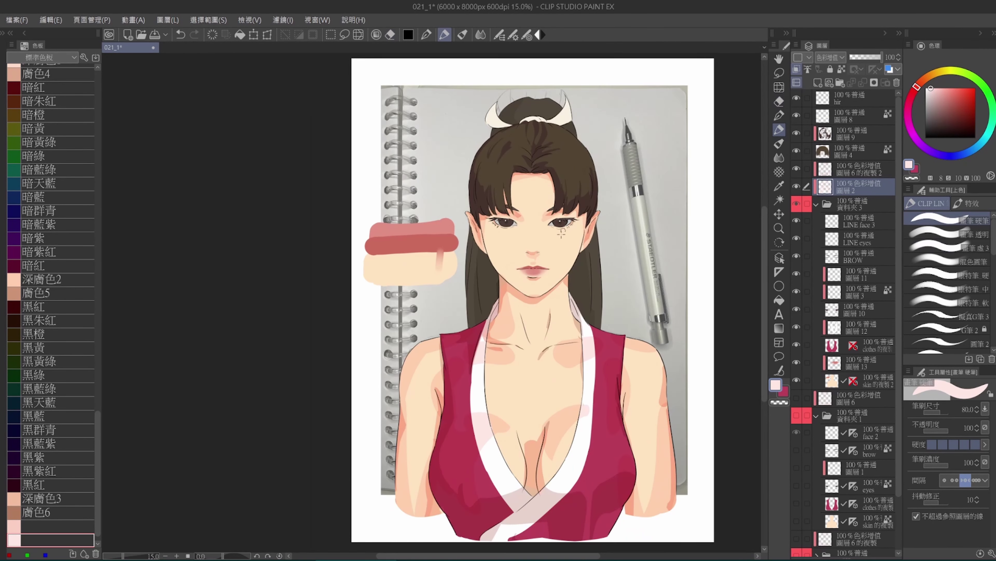
{"action": "left_click_drag", "start_coordinate": [545, 255], "coordinate": [483, 175]}
{"action": "scroll", "coordinate": [404, 92], "scroll_direction": "up", "scroll_amount": 2}
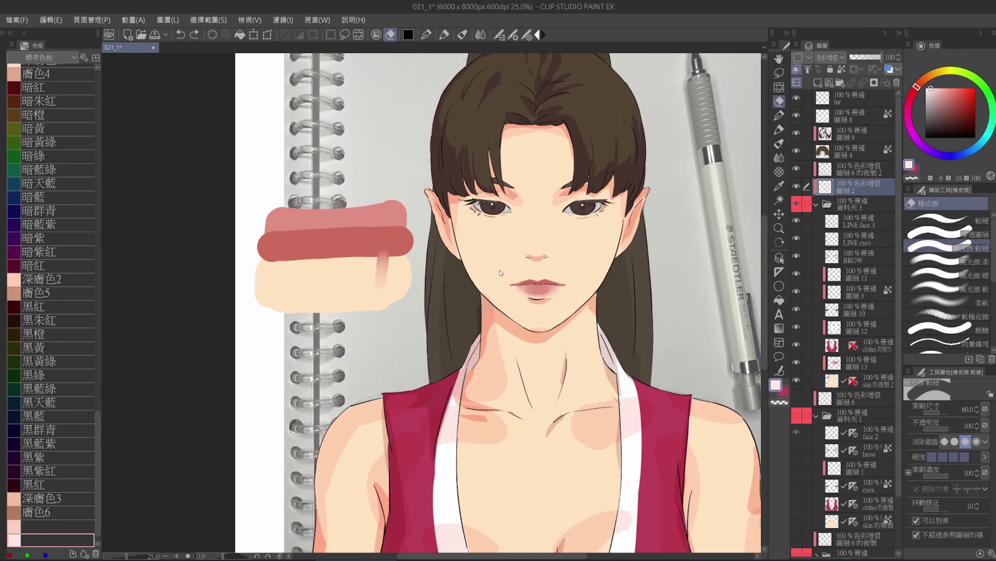
Switch to the multiply layer "圖層 6 的複製 2" and pick the greyish pink swatch at the end of the colour set
{"action": "key", "text": "alt+bracketright"}
{"action": "key", "text": "m"}
{"action": "left_click_drag", "start_coordinate": [509, 243], "coordinate": [563, 279]}
{"action": "key", "text": "ctrl+d"}
{"action": "key", "text": "p"}
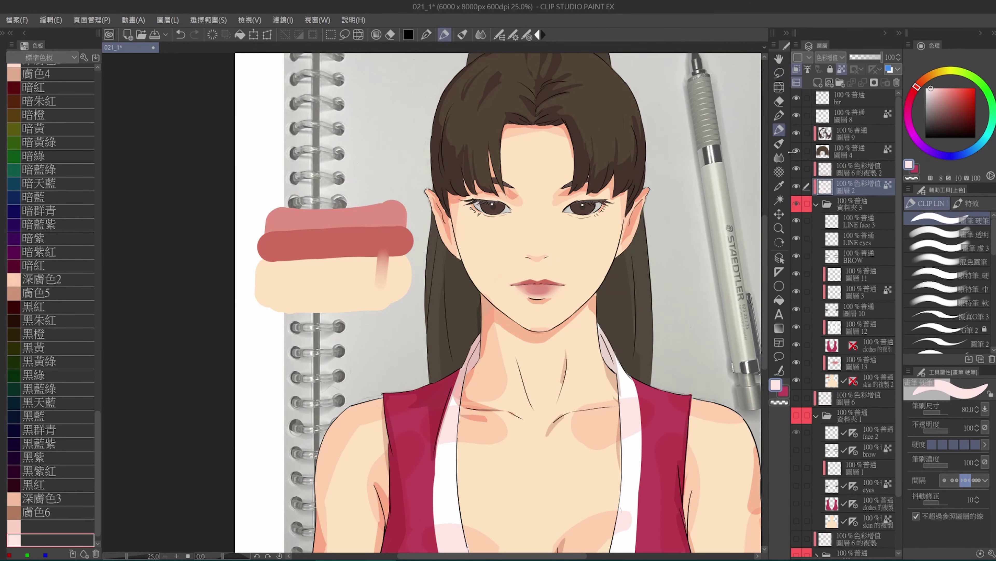
{"action": "scroll", "coordinate": [51, 471], "scroll_direction": "down", "scroll_amount": 1}
{"action": "left_click", "coordinate": [51, 526]}
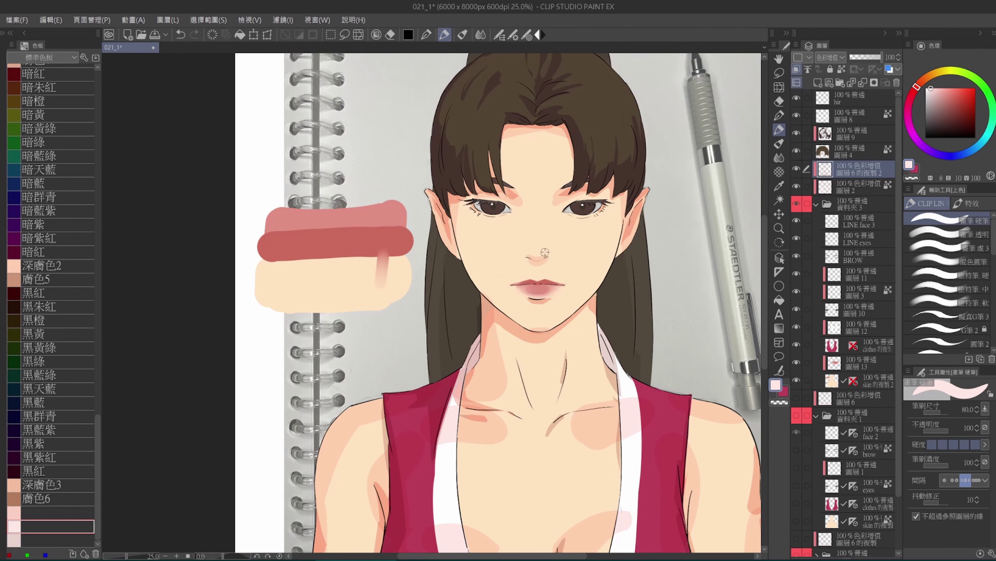
{"action": "scroll", "coordinate": [580, 163], "scroll_direction": "down", "scroll_amount": 1}
{"action": "scroll", "coordinate": [549, 240], "scroll_direction": "down", "scroll_amount": 1}
{"action": "left_click", "coordinate": [51, 540]}
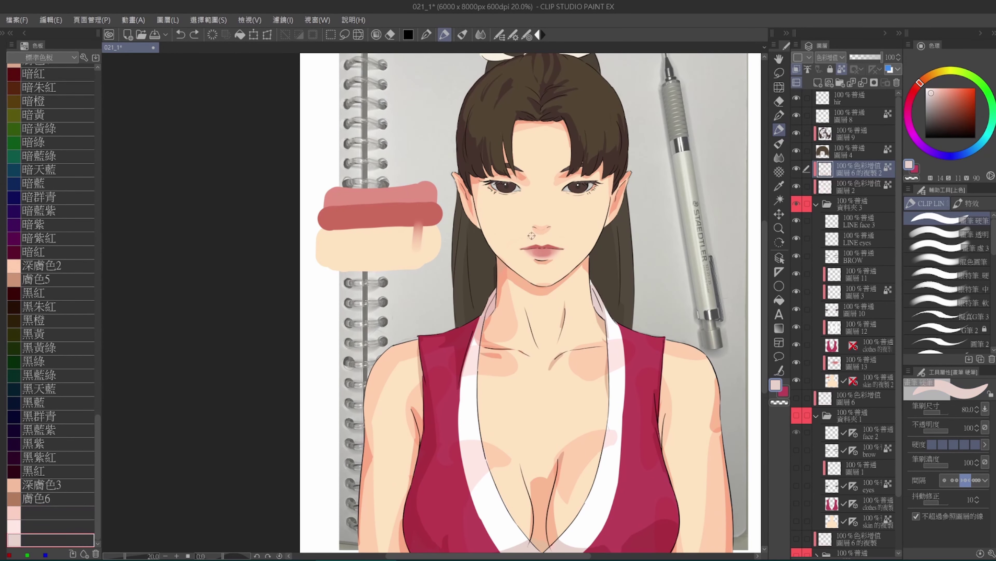
{"action": "scroll", "coordinate": [573, 188], "scroll_direction": "down", "scroll_amount": 1}
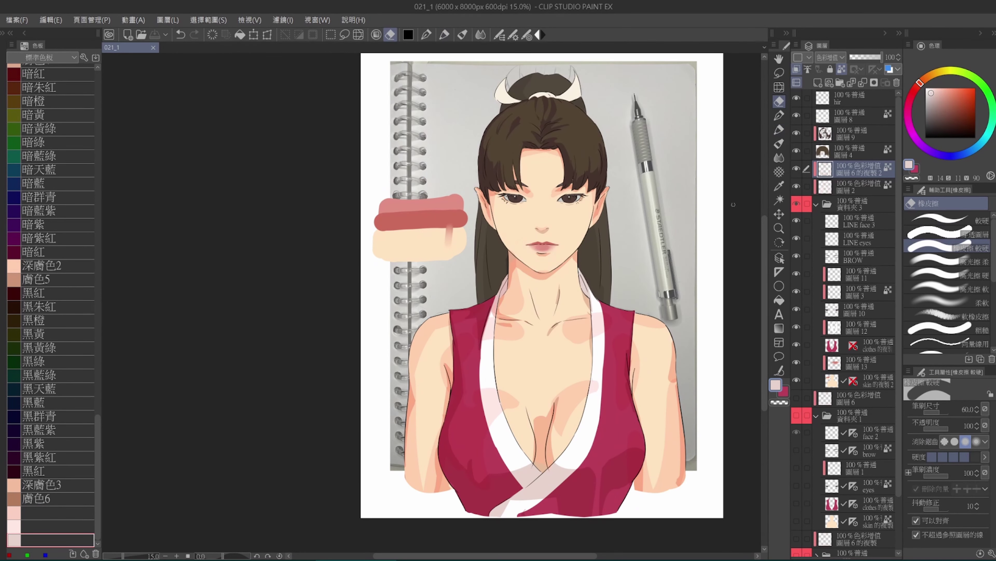
Shift the lip colour on layer 13 with a hue/saturation/luminosity adjustment, setting hue to -24 and saturation to 41
{"action": "left_click", "coordinate": [859, 363]}
{"action": "key", "text": "ctrl+u"}
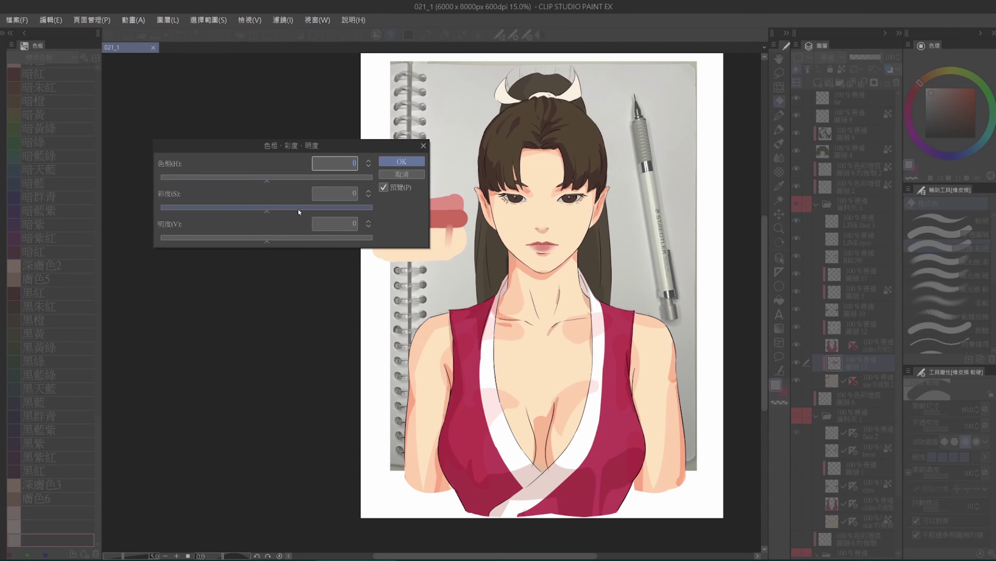
{"action": "scroll", "coordinate": [404, 161], "scroll_direction": "up", "scroll_amount": 1}
{"action": "left_click_drag", "start_coordinate": [265, 179], "coordinate": [277, 186]}
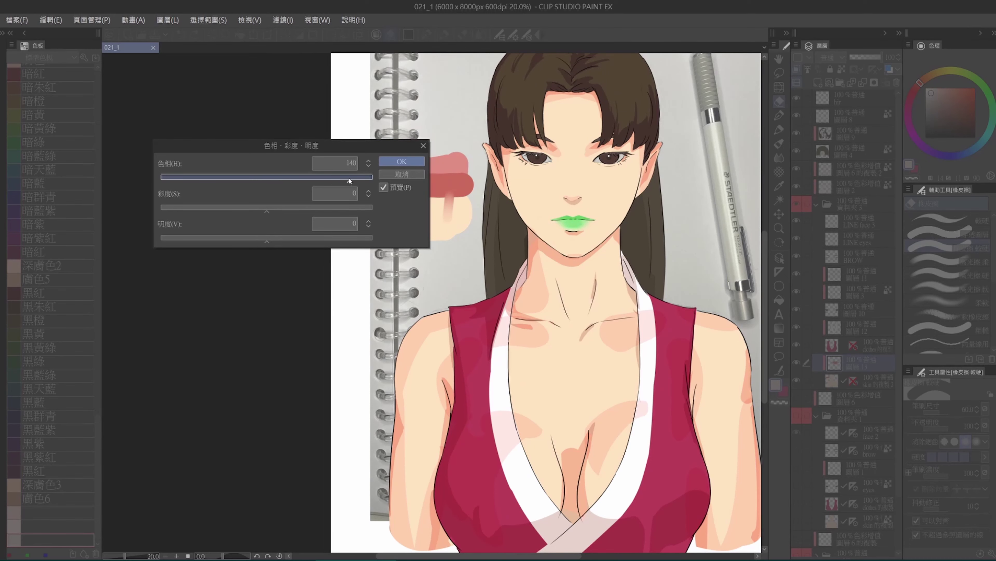
{"action": "mouse_move", "coordinate": [349, 180]}
{"action": "left_mouse_down"}
{"action": "mouse_move", "coordinate": [232, 182]}
{"action": "mouse_move", "coordinate": [365, 180]}
{"action": "mouse_move", "coordinate": [259, 179]}
{"action": "mouse_move", "coordinate": [354, 181]}
{"action": "left_mouse_up"}
{"action": "scroll", "coordinate": [365, 180], "scroll_direction": "up", "scroll_amount": 1}
{"action": "scroll", "coordinate": [452, 146], "scroll_direction": "up", "scroll_amount": 1}
{"action": "scroll", "coordinate": [452, 147], "scroll_direction": "down", "scroll_amount": 1}
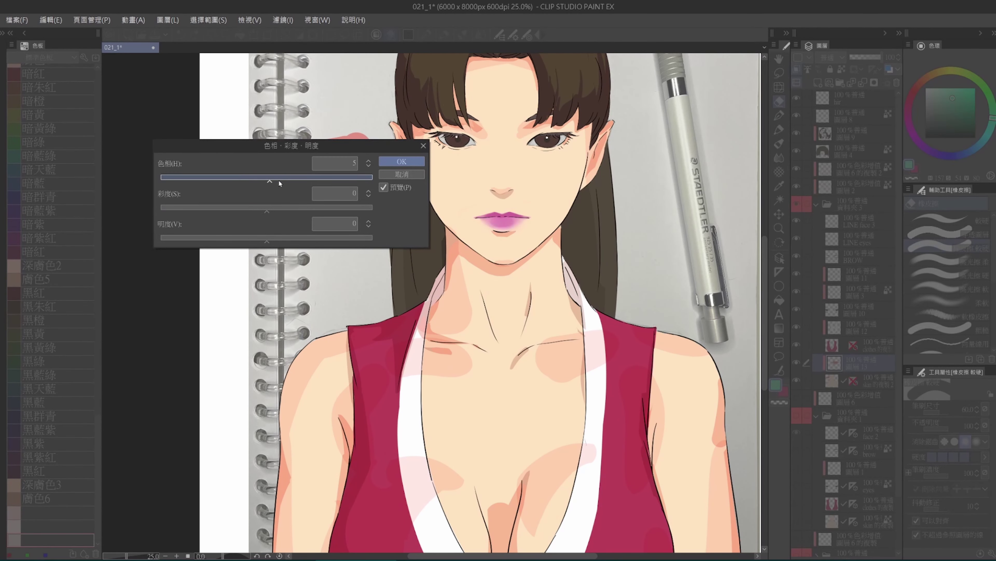
{"action": "left_click_drag", "start_coordinate": [278, 180], "coordinate": [256, 179]}
{"action": "left_click_drag", "start_coordinate": [288, 208], "coordinate": [313, 209]}
Compare the lips with and without the adjustment preview, and apply the colour change
{"action": "left_click", "coordinate": [383, 188]}
{"action": "left_click", "coordinate": [383, 187]}
{"action": "left_click", "coordinate": [383, 187]}
{"action": "left_click", "coordinate": [384, 188]}
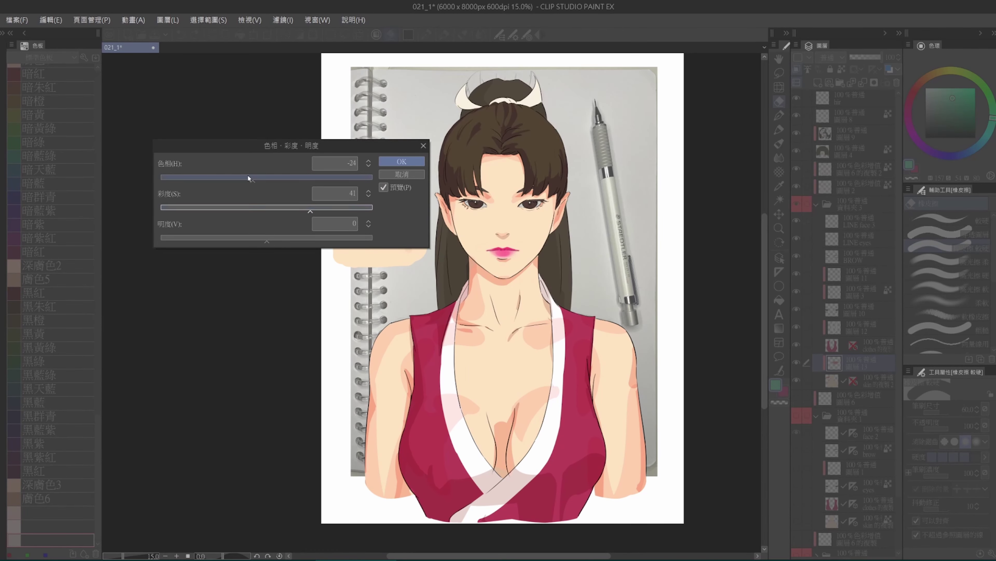
{"action": "left_click", "coordinate": [384, 188]}
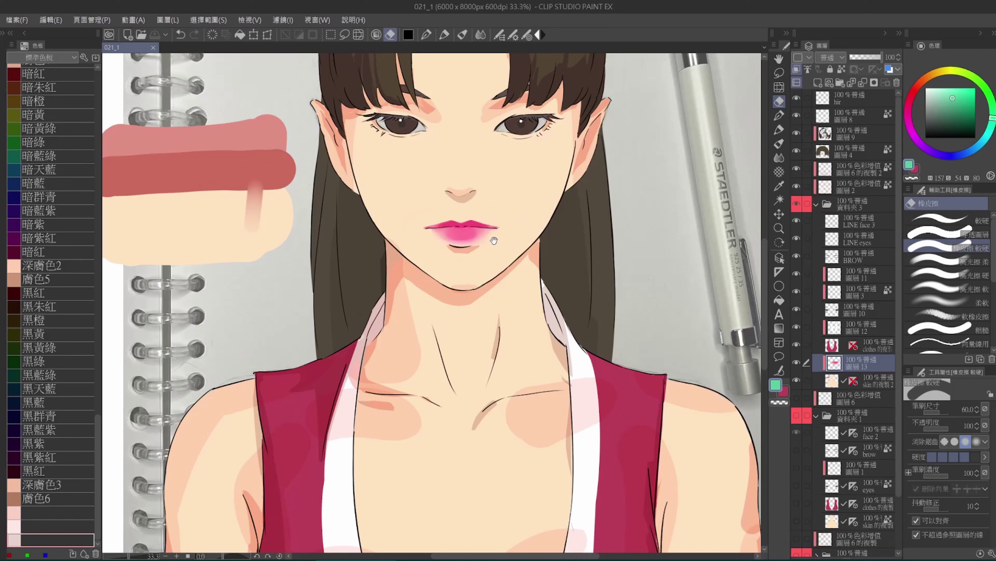
Sample the deep pink from the lips and paint it into their centre at brush size 70
{"action": "left_click_drag", "start_coordinate": [494, 240], "coordinate": [509, 268]}
{"action": "key", "text": "ctrl+z"}
{"action": "key", "text": "p"}
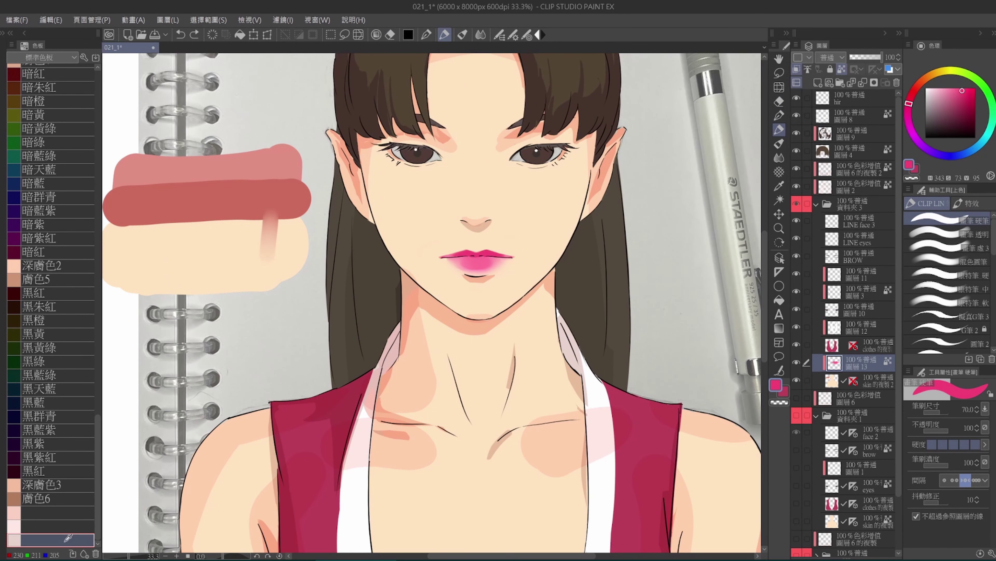
{"action": "left_click", "coordinate": [483, 256], "text": "alt"}
{"action": "left_click", "coordinate": [483, 256], "text": "alt"}
{"action": "scroll", "coordinate": [483, 256], "scroll_direction": "down", "scroll_amount": 2}
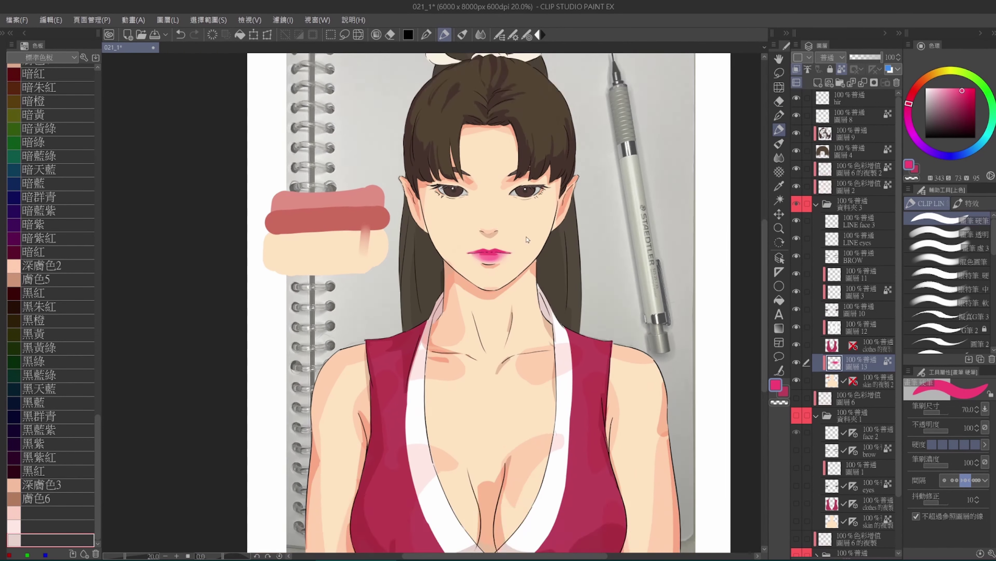
Blend the deep pink into the surrounding lip colour with the colour mixing tool at size 100
{"action": "key", "text": "j"}
{"action": "scroll", "coordinate": [491, 257], "scroll_direction": "up", "scroll_amount": 1}
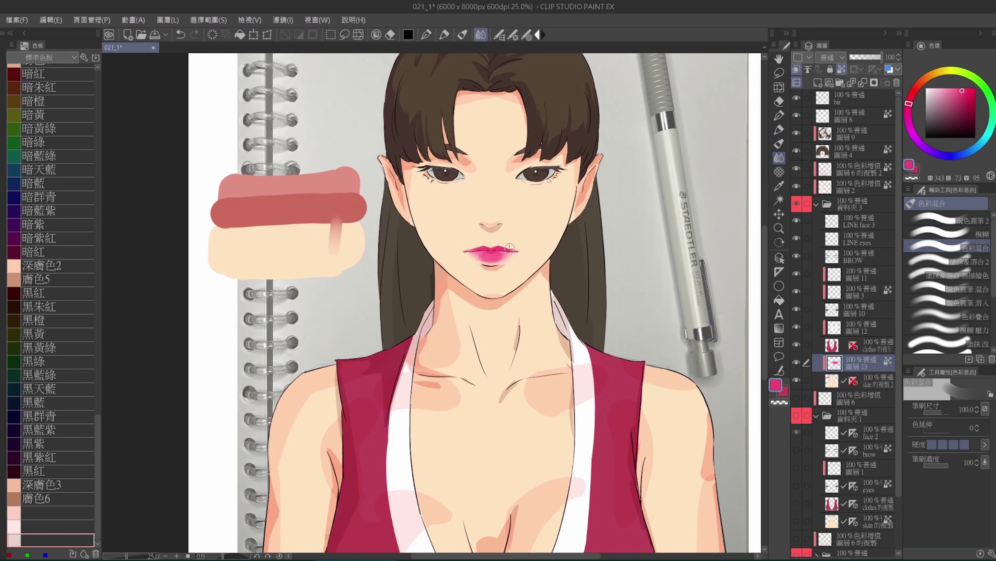
{"action": "scroll", "coordinate": [490, 257], "scroll_direction": "down", "scroll_amount": 1}
{"action": "scroll", "coordinate": [488, 259], "scroll_direction": "up", "scroll_amount": 2}
{"action": "key", "text": "bracketright"}
{"action": "key", "text": "bracketright"}
{"action": "key", "text": "bracketright"}
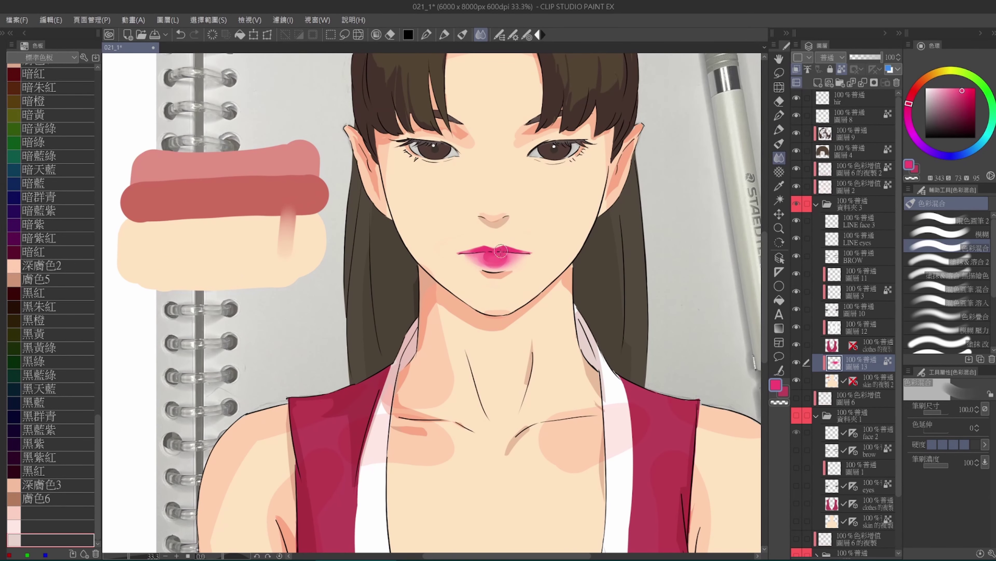
{"action": "scroll", "coordinate": [508, 235], "scroll_direction": "down", "scroll_amount": 2}
{"action": "scroll", "coordinate": [495, 235], "scroll_direction": "up", "scroll_amount": 1}
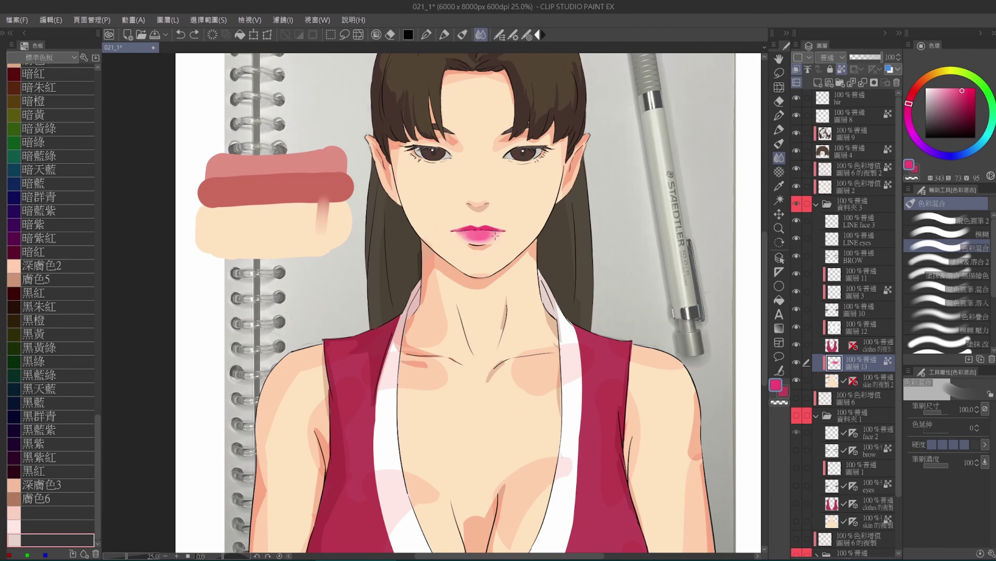
Soften the lips' colour transition further with the colour mixing tool at size 80
{"action": "scroll", "coordinate": [489, 236], "scroll_direction": "down", "scroll_amount": 1}
{"action": "scroll", "coordinate": [488, 231], "scroll_direction": "up", "scroll_amount": 2}
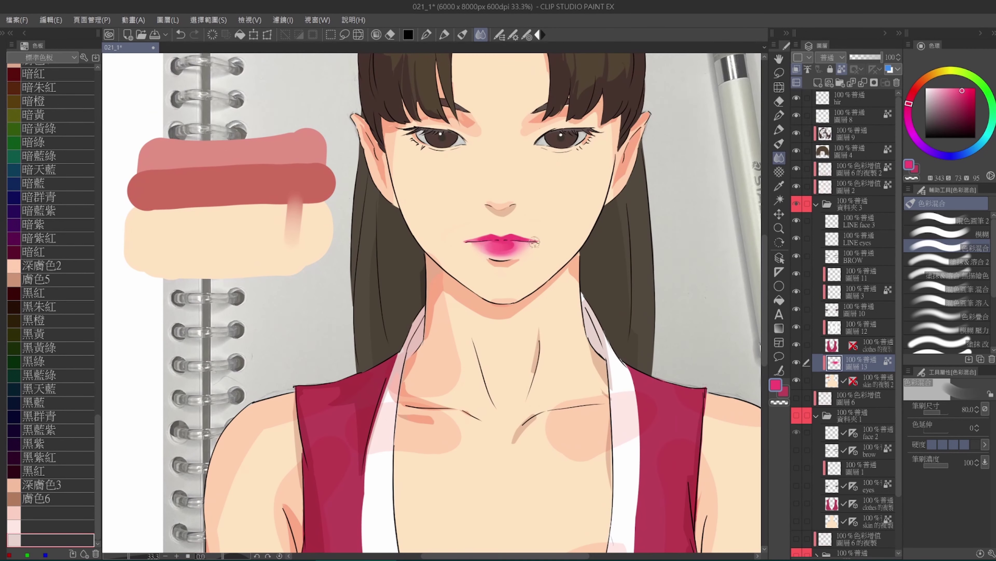
{"action": "key", "text": "bracketleft"}
{"action": "scroll", "coordinate": [494, 244], "scroll_direction": "down", "scroll_amount": 3}
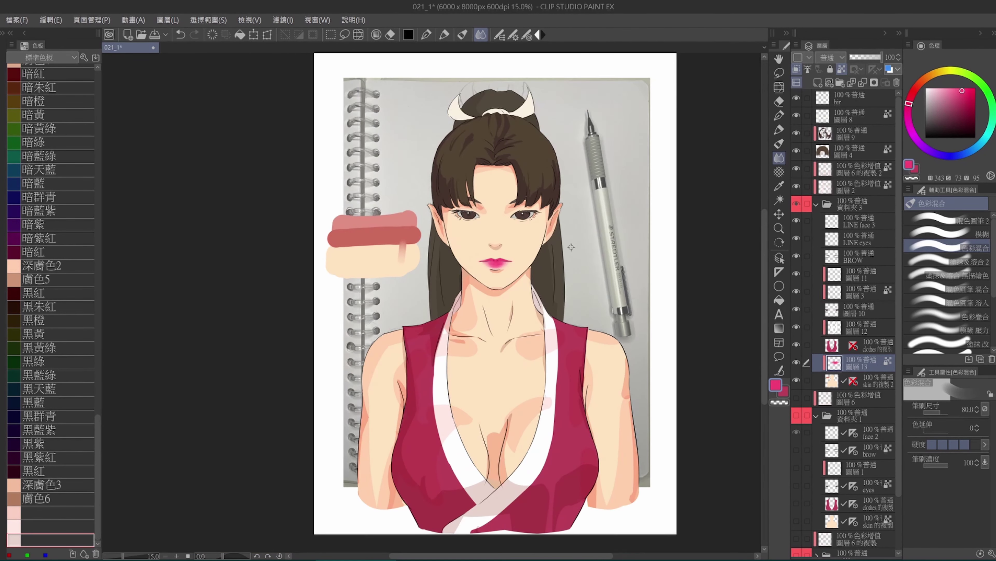
{"action": "scroll", "coordinate": [510, 251], "scroll_direction": "up", "scroll_amount": 1}
{"action": "scroll", "coordinate": [628, 259], "scroll_direction": "down", "scroll_amount": 1}
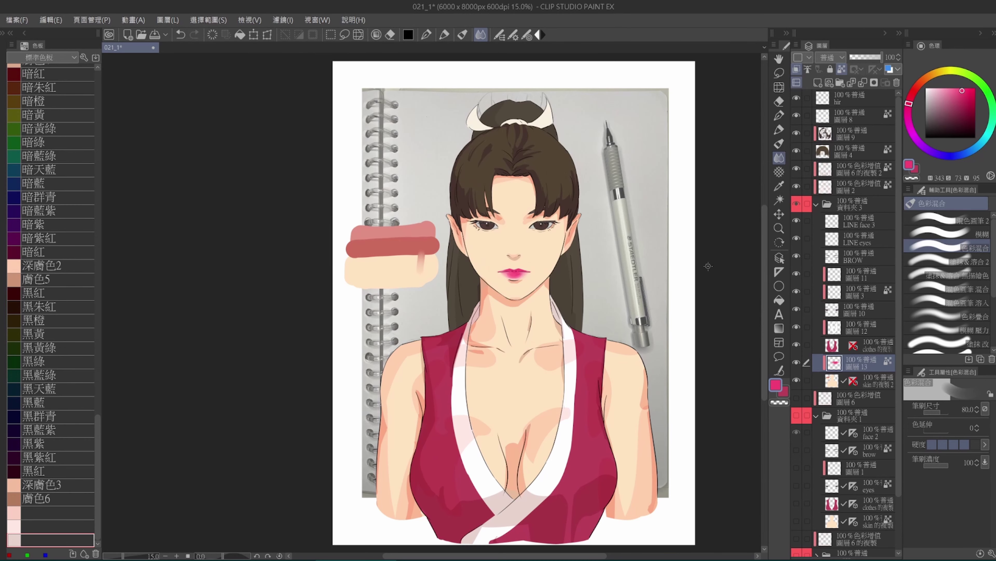
Sample a lighter pink from the lower lip and paint over its centre at brush size 100
{"action": "scroll", "coordinate": [510, 267], "scroll_direction": "up", "scroll_amount": 3}
{"action": "left_click", "coordinate": [469, 272], "text": "alt"}
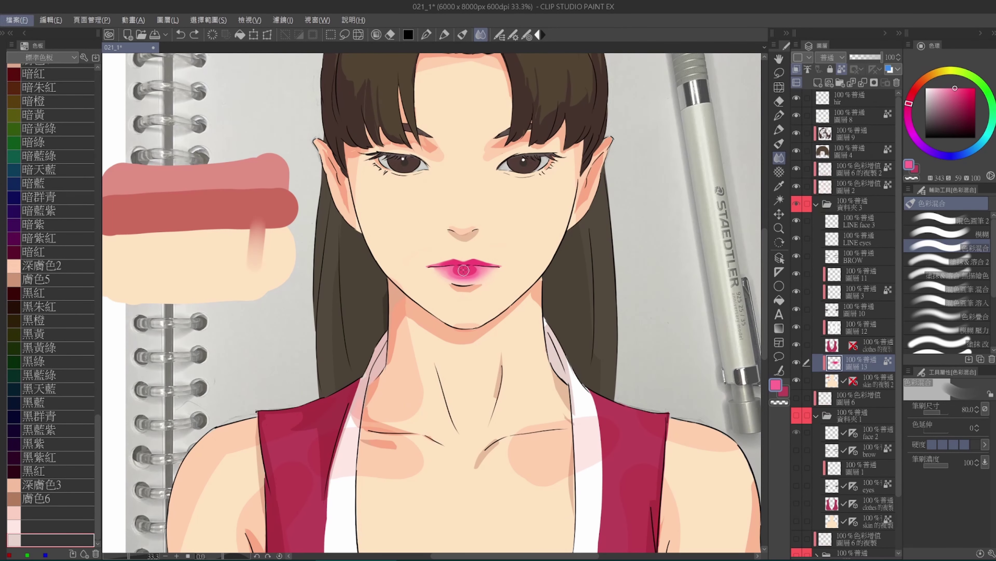
{"action": "key", "text": "b"}
{"action": "left_click", "coordinate": [460, 272], "text": "alt"}
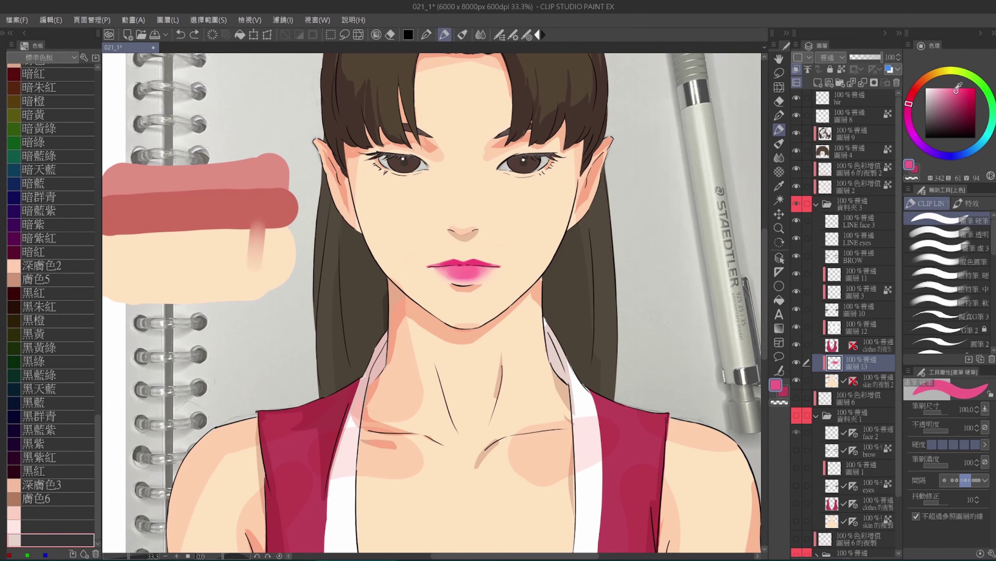
Smooth the lighter pink on the lower lip with the colour mixing tool at size 80
{"action": "key", "text": "j"}
{"action": "scroll", "coordinate": [458, 276], "scroll_direction": "down", "scroll_amount": 1}
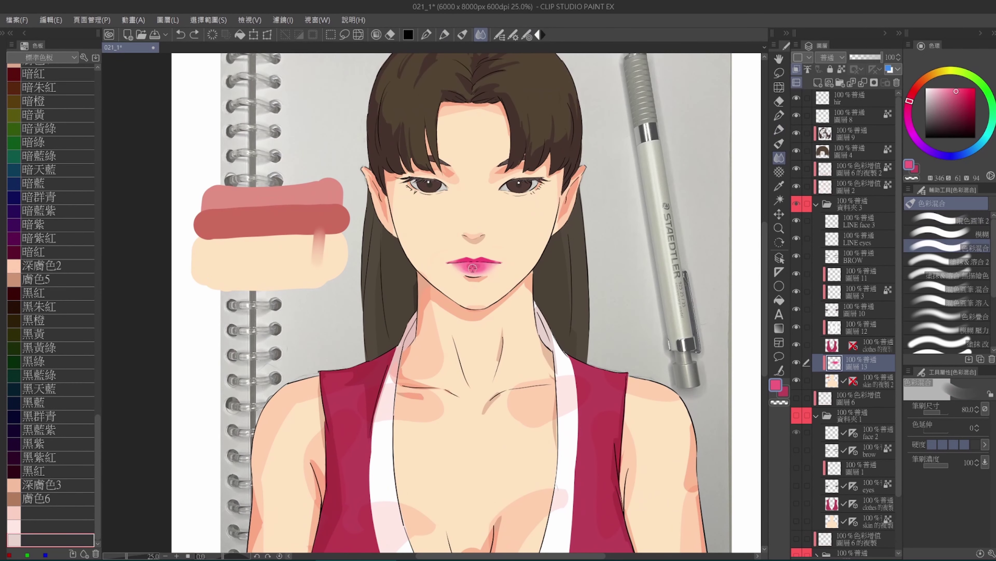
{"action": "left_click_drag", "start_coordinate": [468, 268], "coordinate": [504, 265]}
{"action": "scroll", "coordinate": [503, 265], "scroll_direction": "down", "scroll_amount": 1}
{"action": "scroll", "coordinate": [504, 265], "scroll_direction": "up", "scroll_amount": 1}
{"action": "key", "text": "bracketright"}
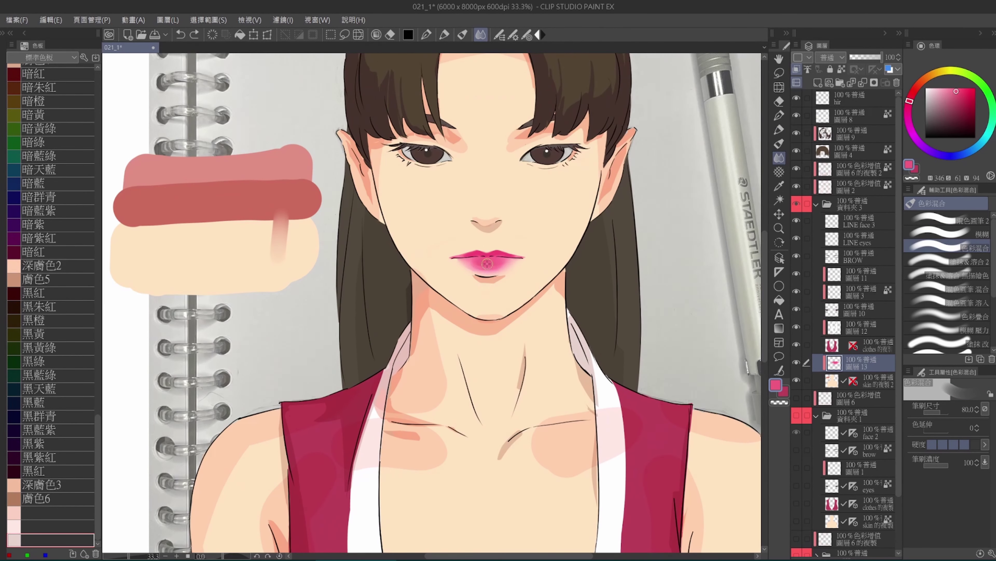
{"action": "scroll", "coordinate": [515, 275], "scroll_direction": "up", "scroll_amount": 1}
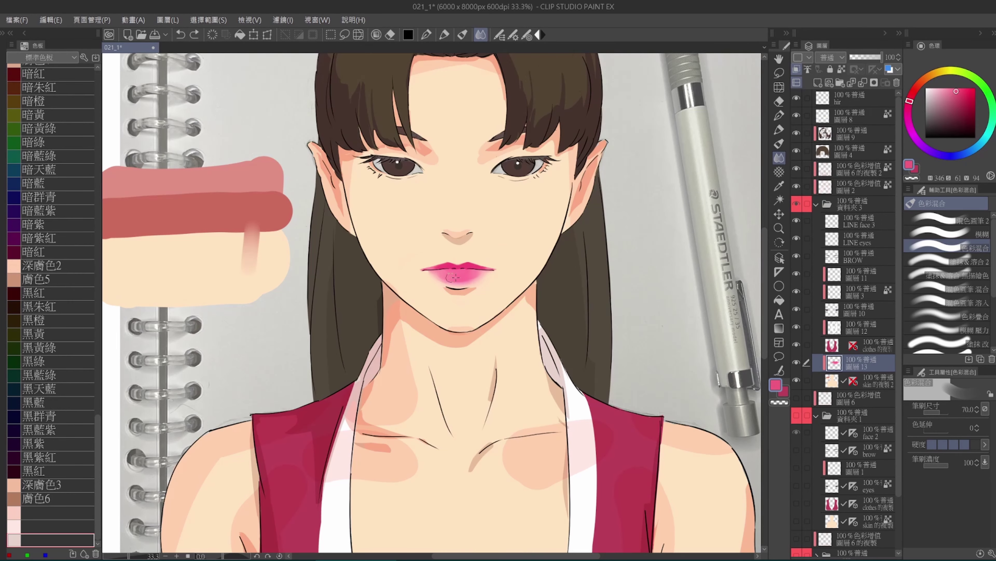
Rework the blending across the lower lip with the colour mixing tool at size 70, undoing an unwanted stroke
{"action": "left_click_drag", "start_coordinate": [452, 277], "coordinate": [472, 274]}
{"action": "key", "text": "ctrl+z"}
{"action": "scroll", "coordinate": [485, 272], "scroll_direction": "down", "scroll_amount": 1}
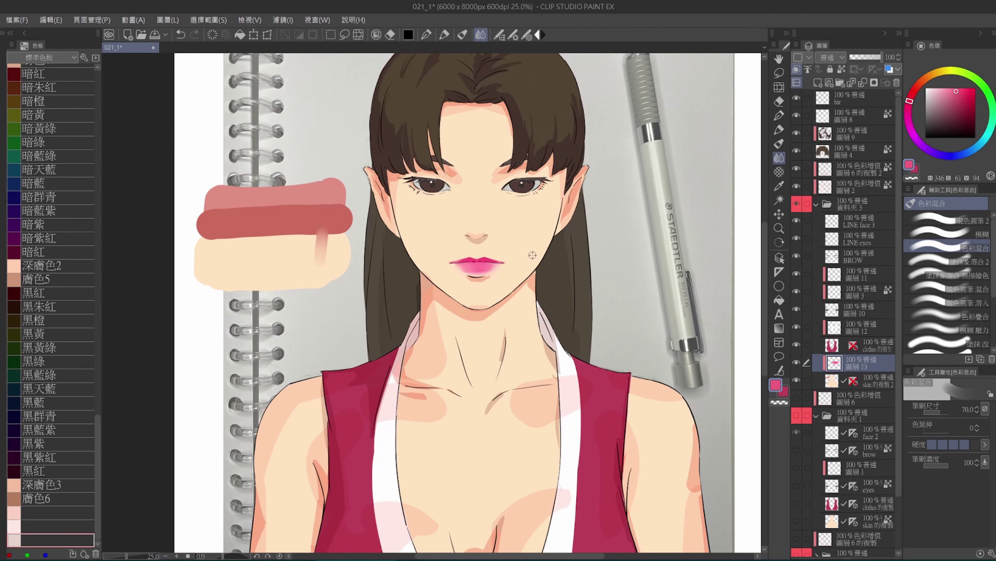
{"action": "scroll", "coordinate": [460, 268], "scroll_direction": "up", "scroll_amount": 1}
{"action": "left_click_drag", "start_coordinate": [483, 269], "coordinate": [462, 255]}
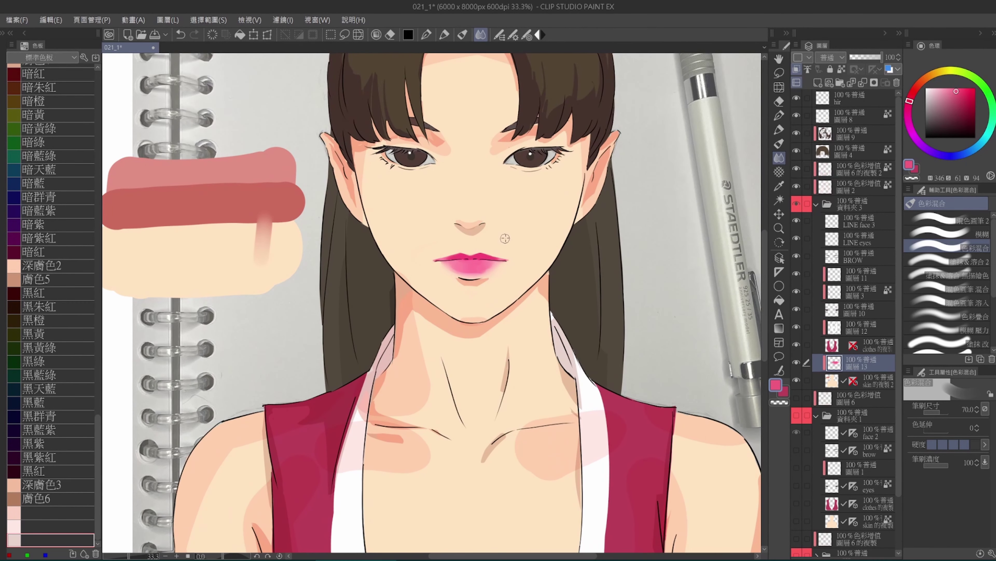
{"action": "key", "text": "bracketright"}
{"action": "left_click", "coordinate": [508, 254]}
Deepen the pink in the middle of the lower lip and blend it at size 40
{"action": "key", "text": "e"}
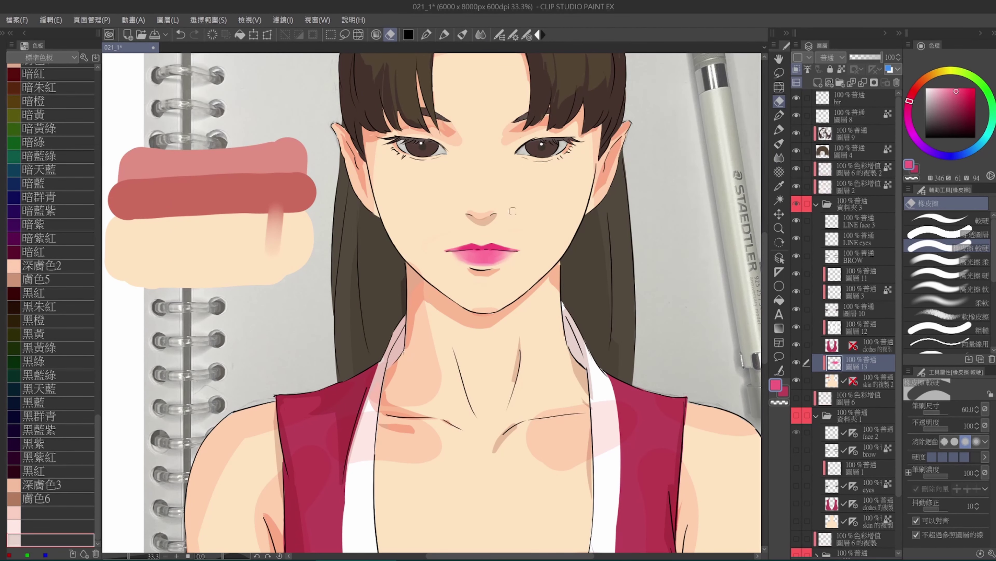
{"action": "key", "text": "j"}
{"action": "scroll", "coordinate": [503, 231], "scroll_direction": "down", "scroll_amount": 1}
{"action": "scroll", "coordinate": [490, 243], "scroll_direction": "up", "scroll_amount": 1}
{"action": "scroll", "coordinate": [486, 248], "scroll_direction": "down", "scroll_amount": 1}
{"action": "scroll", "coordinate": [485, 249], "scroll_direction": "up", "scroll_amount": 1}
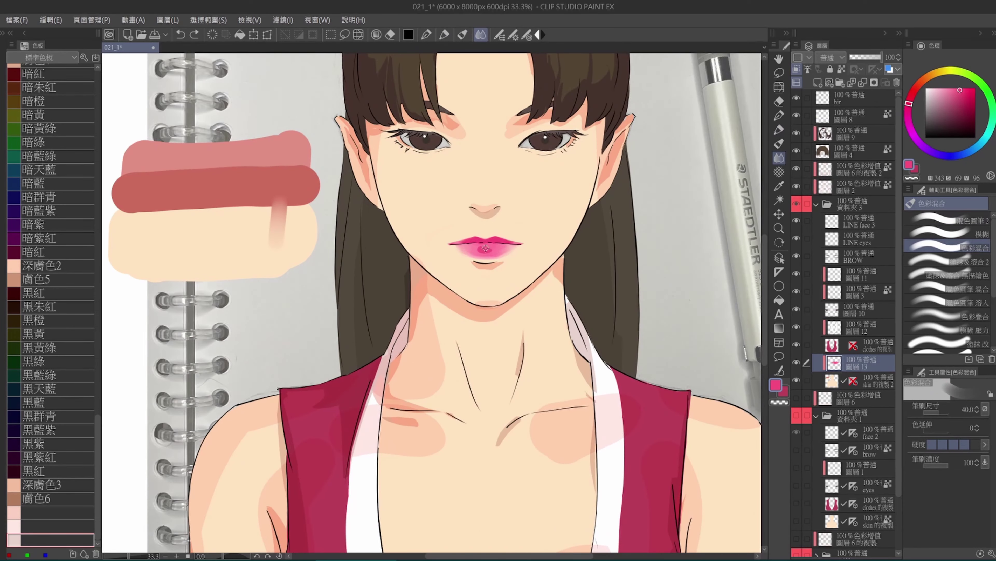
Paint deep pink accents on the lower lip at brush sizes 80 and 60
{"action": "key", "text": "p"}
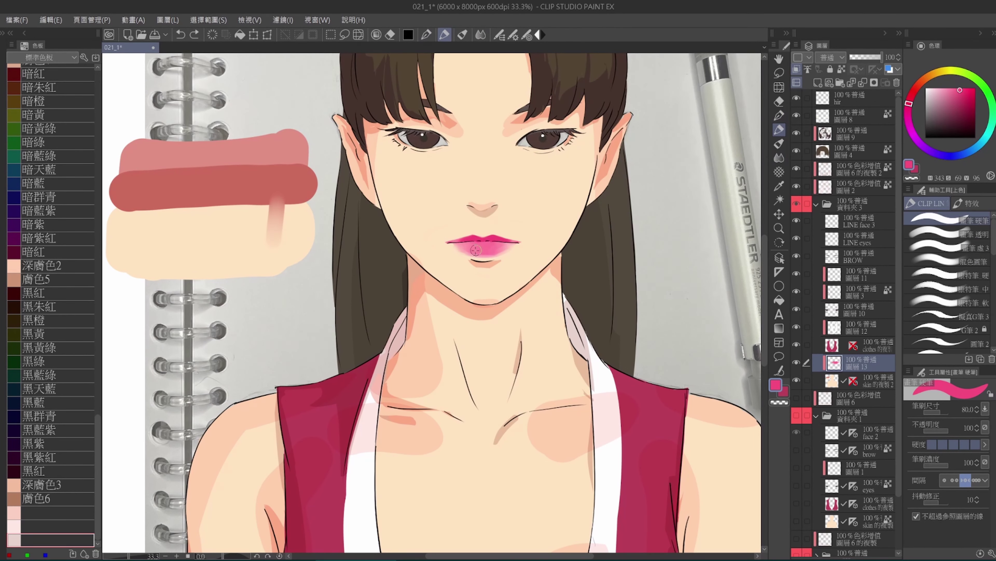
{"action": "scroll", "coordinate": [481, 245], "scroll_direction": "down", "scroll_amount": 1}
{"action": "scroll", "coordinate": [482, 245], "scroll_direction": "up", "scroll_amount": 1}
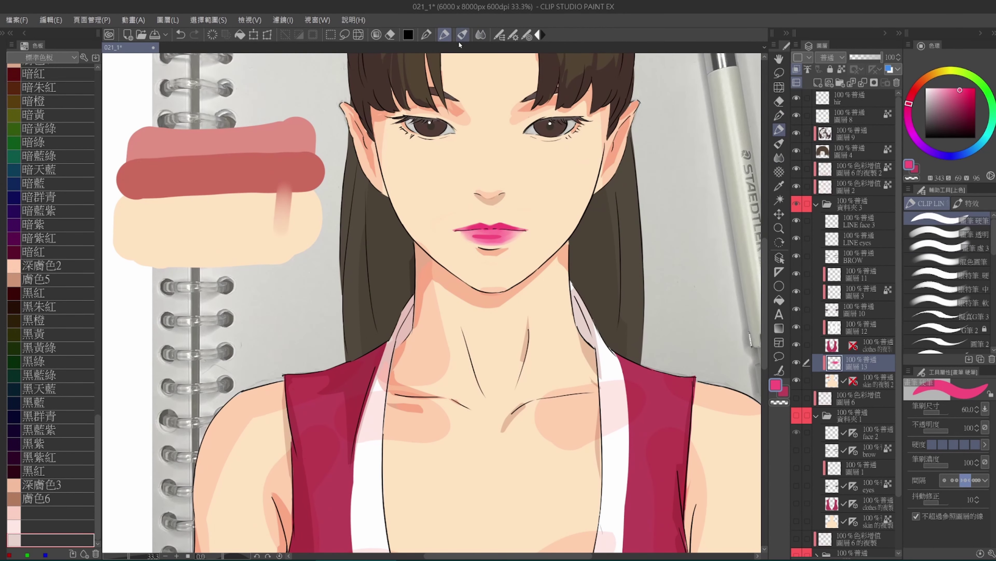
{"action": "key", "text": "bracketleft"}
{"action": "scroll", "coordinate": [508, 232], "scroll_direction": "down", "scroll_amount": 1}
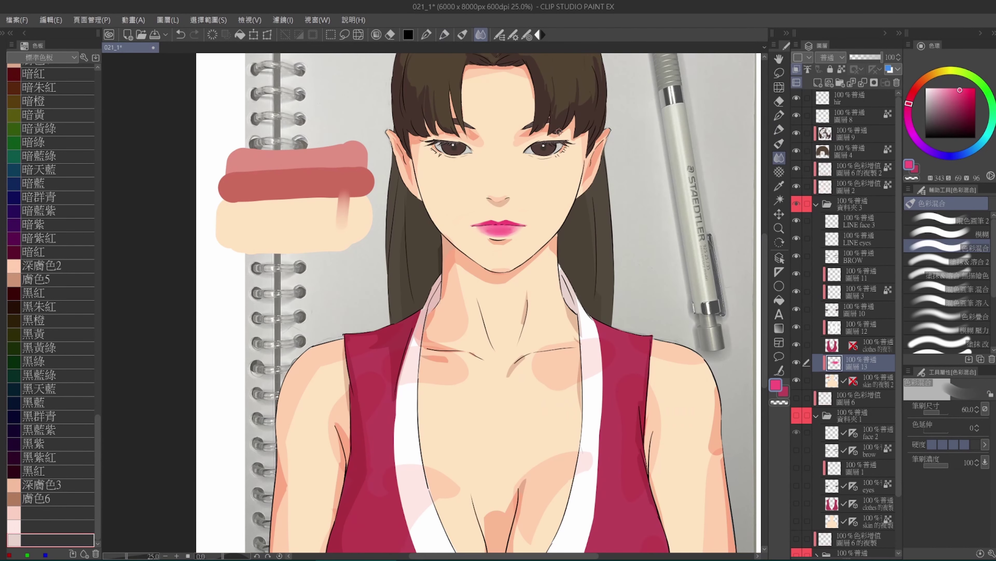
Lower the colour mixing tool's hardness to its softest level and try blending the lower lip accents at size 60
{"action": "scroll", "coordinate": [515, 224], "scroll_direction": "up", "scroll_amount": 1}
{"action": "key", "text": "j"}
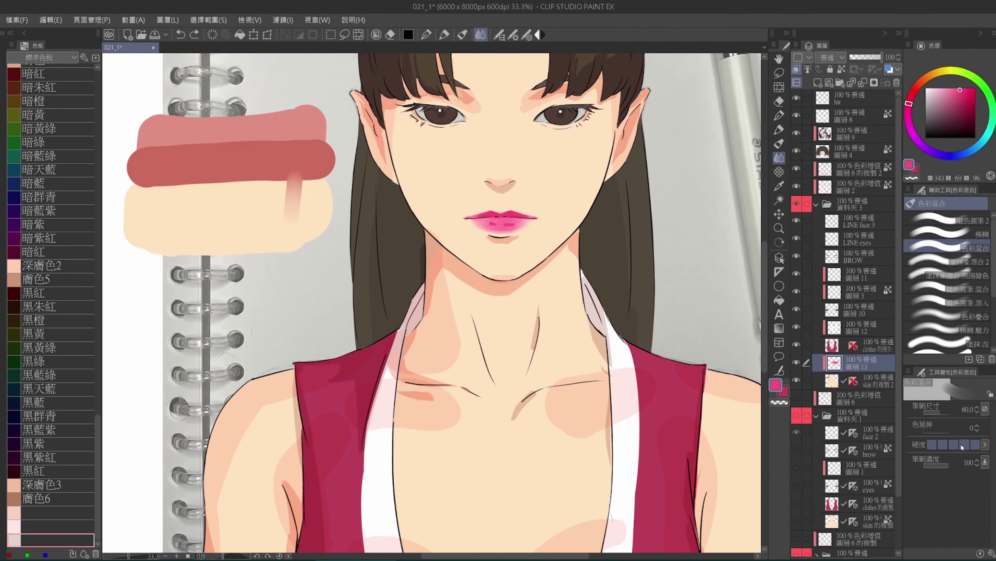
{"action": "scroll", "coordinate": [539, 220], "scroll_direction": "down", "scroll_amount": 1}
{"action": "scroll", "coordinate": [539, 220], "scroll_direction": "up", "scroll_amount": 1}
{"action": "left_click", "coordinate": [933, 444]}
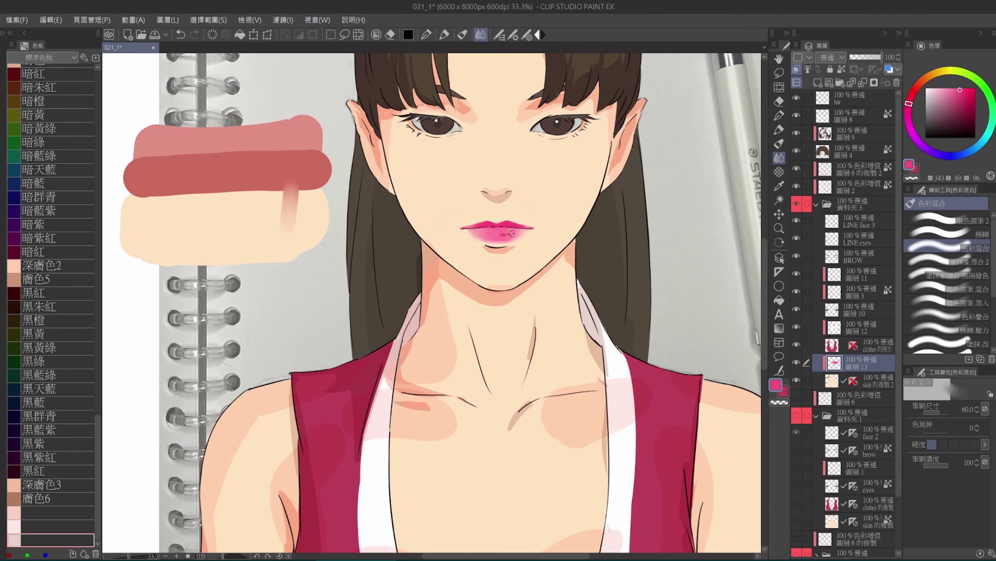
{"action": "key", "text": "ctrl+z"}
Make the opacity setting from the ink category available among the colour mixing tool's quick properties
{"action": "left_click", "coordinate": [990, 553]}
{"action": "left_click", "coordinate": [202, 150]}
{"action": "left_click", "coordinate": [206, 160]}
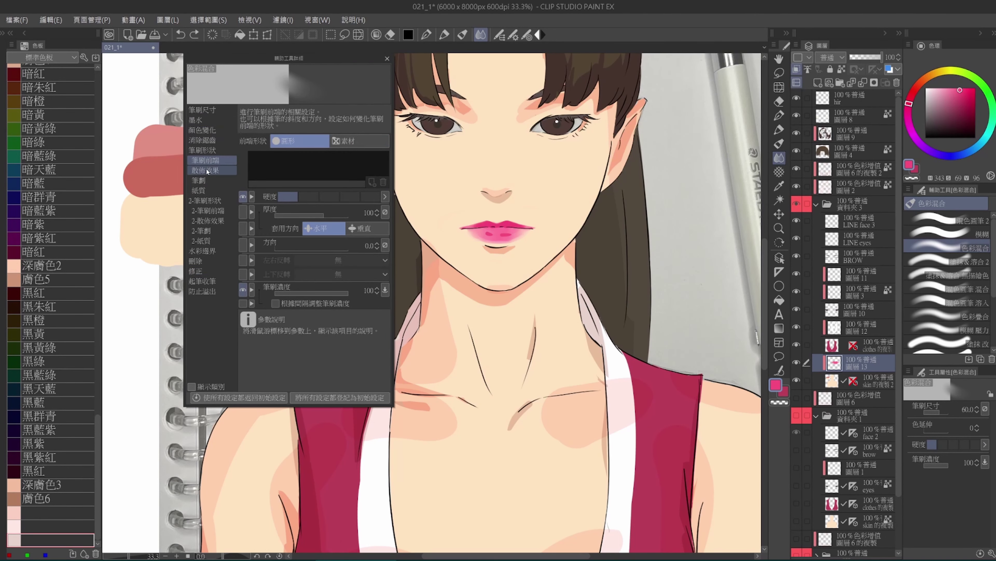
{"action": "left_click", "coordinate": [195, 119]}
{"action": "left_click", "coordinate": [242, 141]}
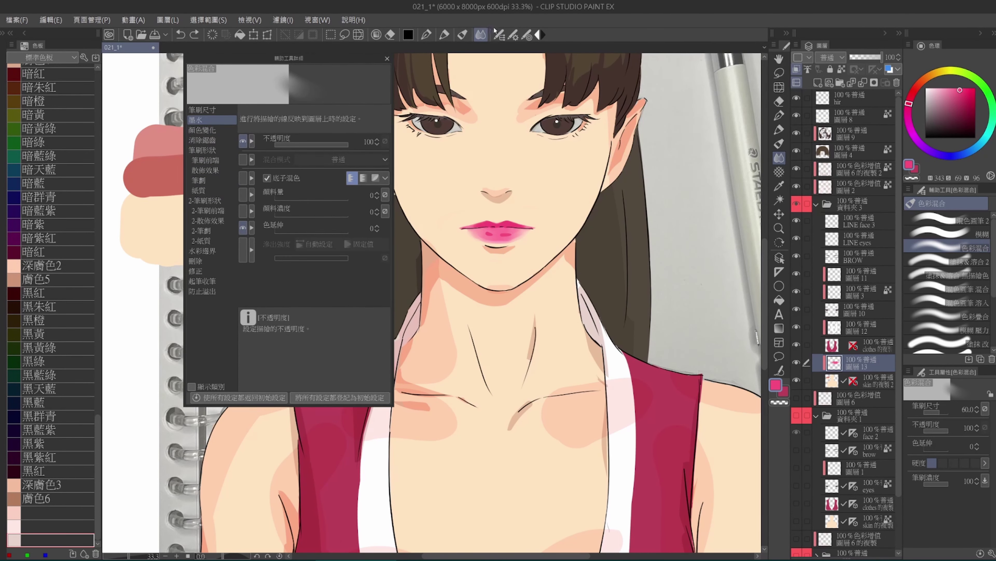
{"action": "left_click", "coordinate": [387, 58]}
Blend the deep pink accents into the lower lip using the softest hardness at size 60
{"action": "scroll", "coordinate": [489, 238], "scroll_direction": "up", "scroll_amount": 1}
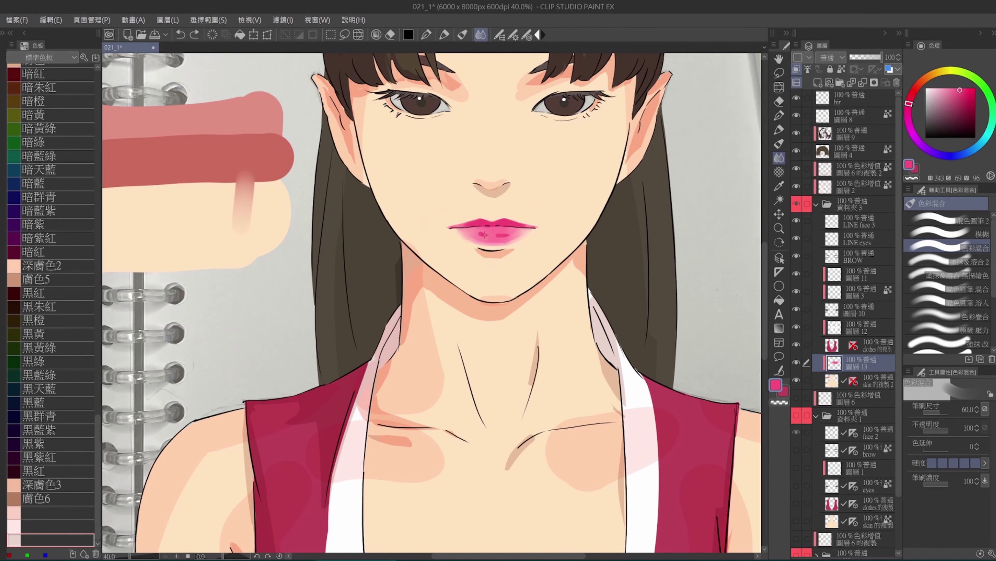
{"action": "scroll", "coordinate": [498, 271], "scroll_direction": "down", "scroll_amount": 2}
{"action": "scroll", "coordinate": [498, 271], "scroll_direction": "up", "scroll_amount": 2}
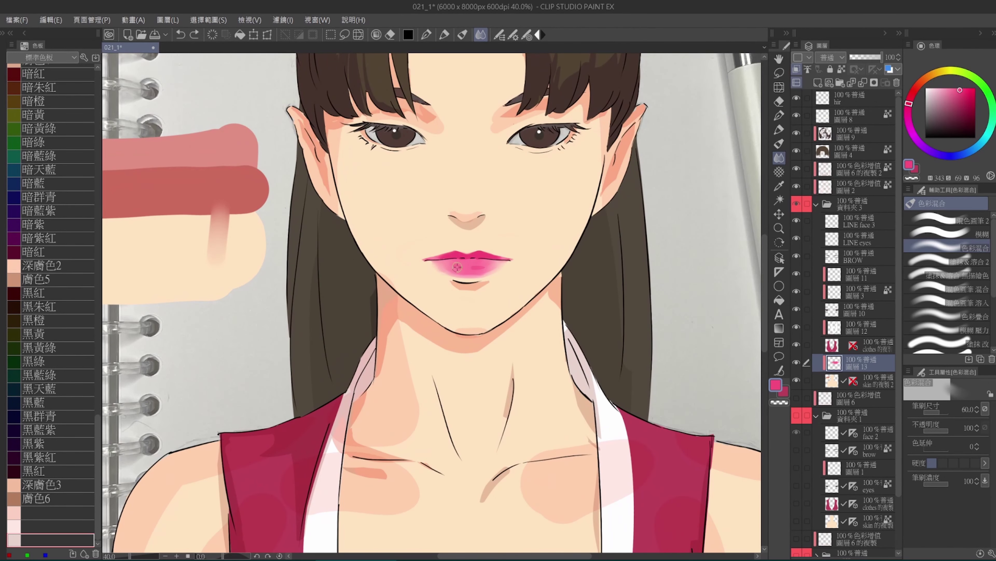
Set the colour mixing tool's hardness to the second-highest level and blend the lower lip at sizes 40 and 50
{"action": "key", "text": "p"}
{"action": "key", "text": "j"}
{"action": "key", "text": "ctrl+z"}
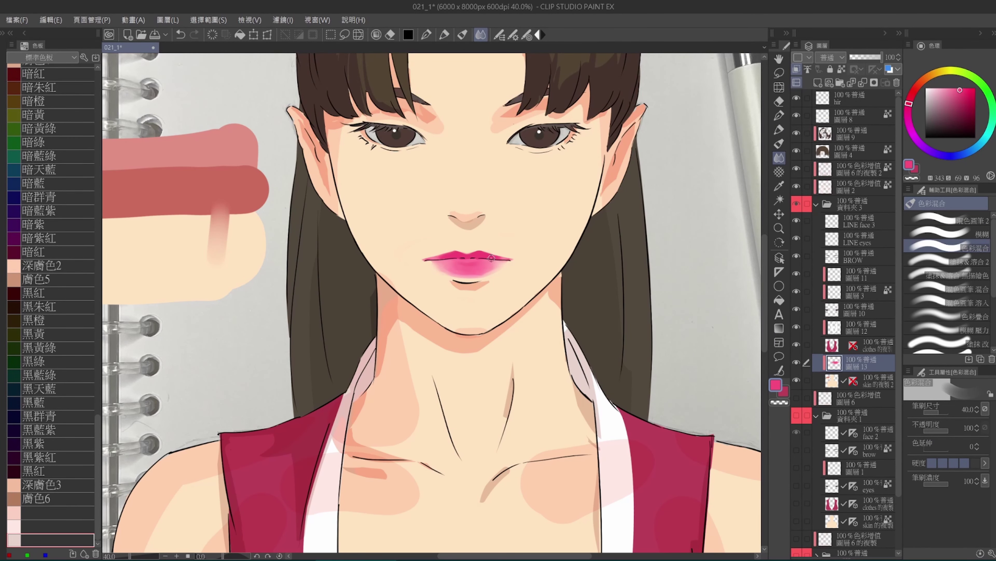
{"action": "key", "text": "ctrl+z"}
{"action": "scroll", "coordinate": [472, 265], "scroll_direction": "down", "scroll_amount": 2}
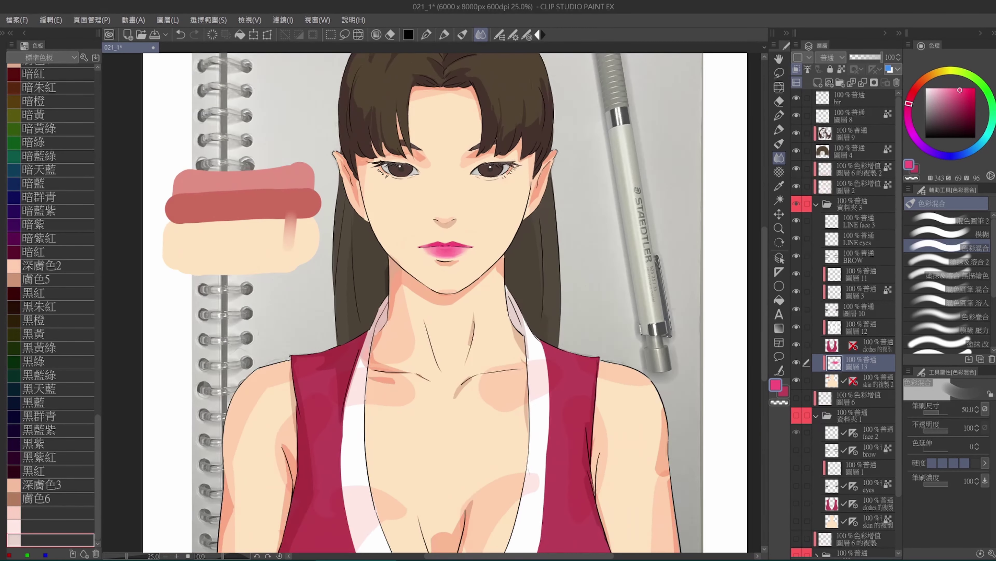
Refine the lip edges with deep pink and trim them with the hard eraser at sizes 30 and 25
{"action": "scroll", "coordinate": [440, 269], "scroll_direction": "up", "scroll_amount": 2}
{"action": "key", "text": "p"}
{"action": "scroll", "coordinate": [441, 270], "scroll_direction": "up", "scroll_amount": 1}
{"action": "key", "text": "e"}
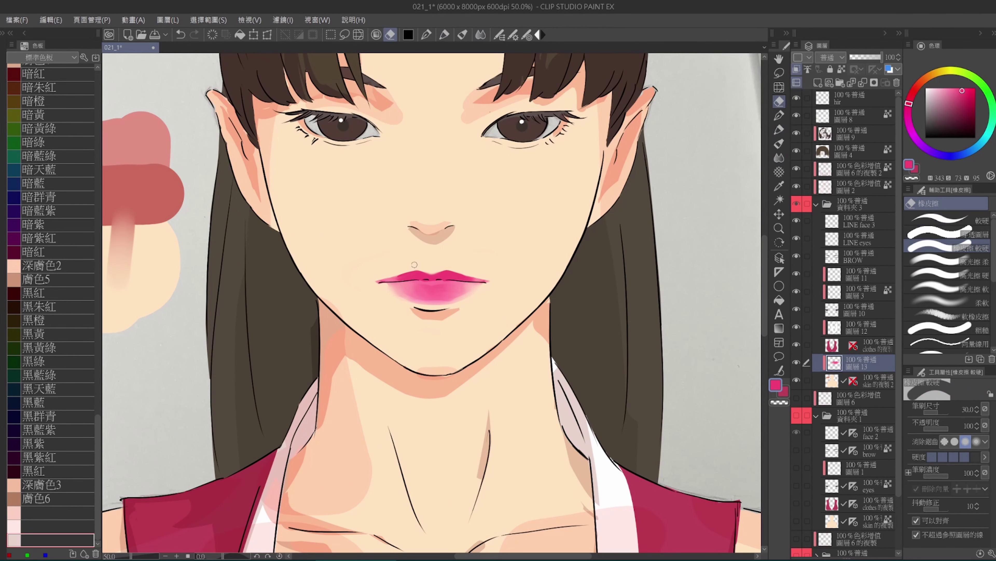
{"action": "scroll", "coordinate": [429, 267], "scroll_direction": "down", "scroll_amount": 2}
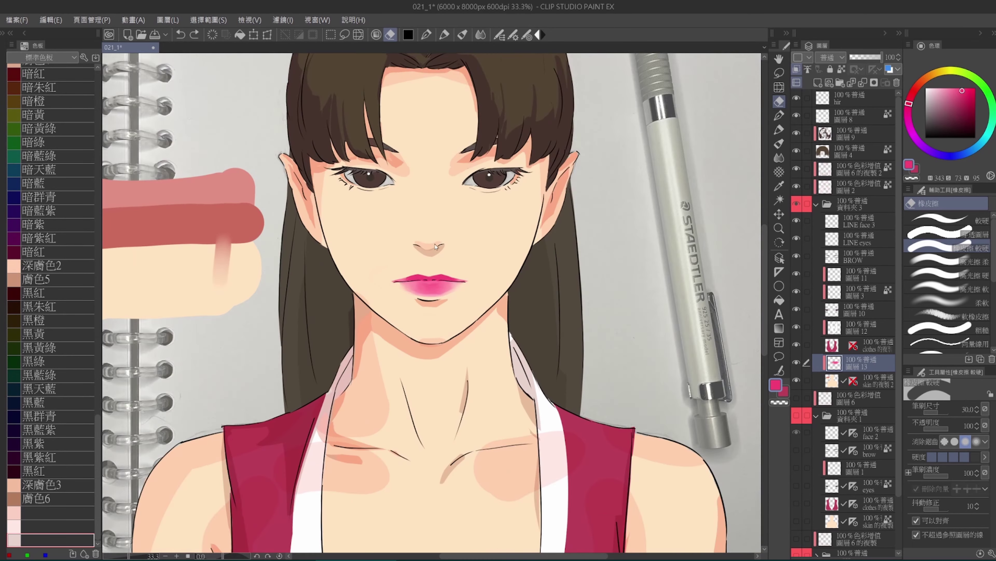
{"action": "scroll", "coordinate": [429, 268], "scroll_direction": "up", "scroll_amount": 2}
{"action": "key", "text": "b"}
{"action": "scroll", "coordinate": [402, 291], "scroll_direction": "up", "scroll_amount": 1}
{"action": "key", "text": "e"}
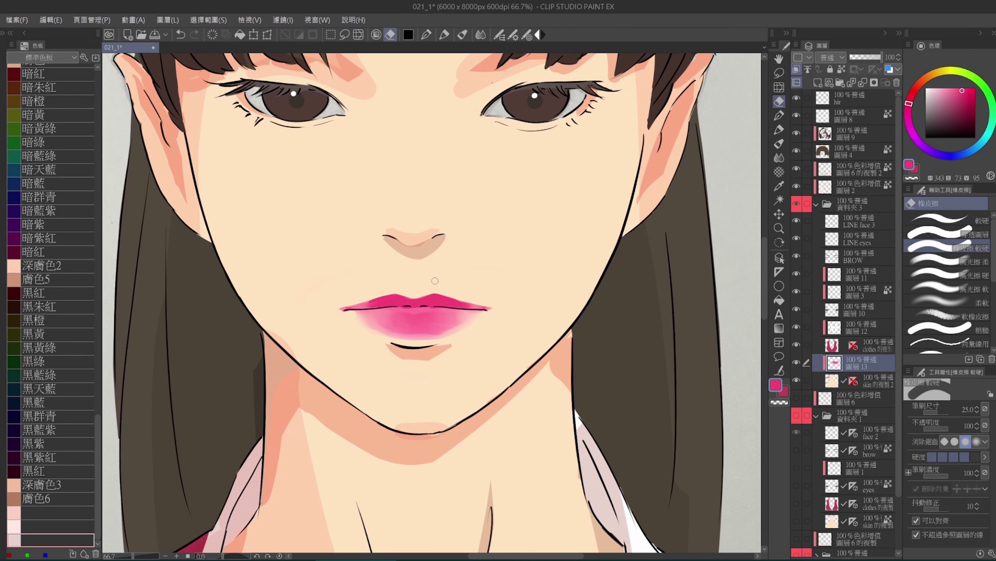
On the multiply layer 圖層 6 的複製 2, touch up the shadow below the nose using the palest swatch at size 40
{"action": "left_click", "coordinate": [859, 168]}
{"action": "key", "text": "b"}
{"action": "key", "text": "ctrl+z"}
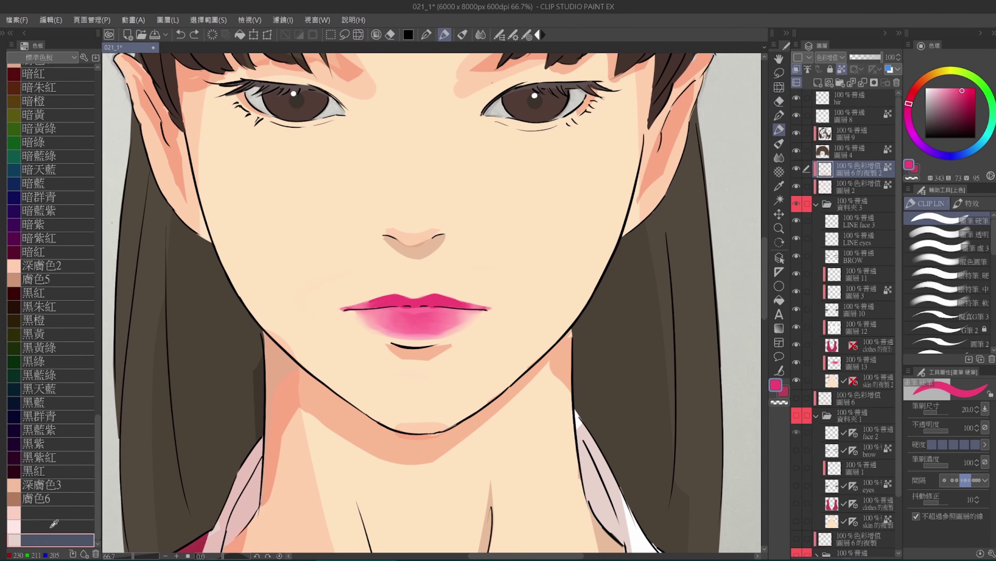
{"action": "left_click", "coordinate": [51, 526]}
{"action": "left_click", "coordinate": [51, 540]}
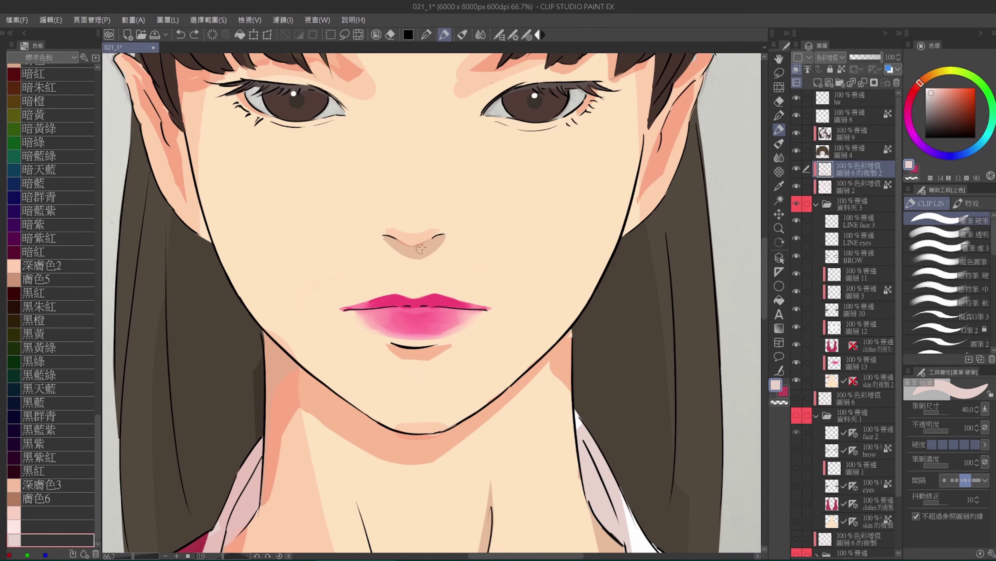
{"action": "key", "text": "e"}
{"action": "key", "text": "ctrl+minus"}
{"action": "key", "text": "ctrl+minus"}
{"action": "key", "text": "ctrl+minus"}
{"action": "key", "text": "ctrl+minus"}
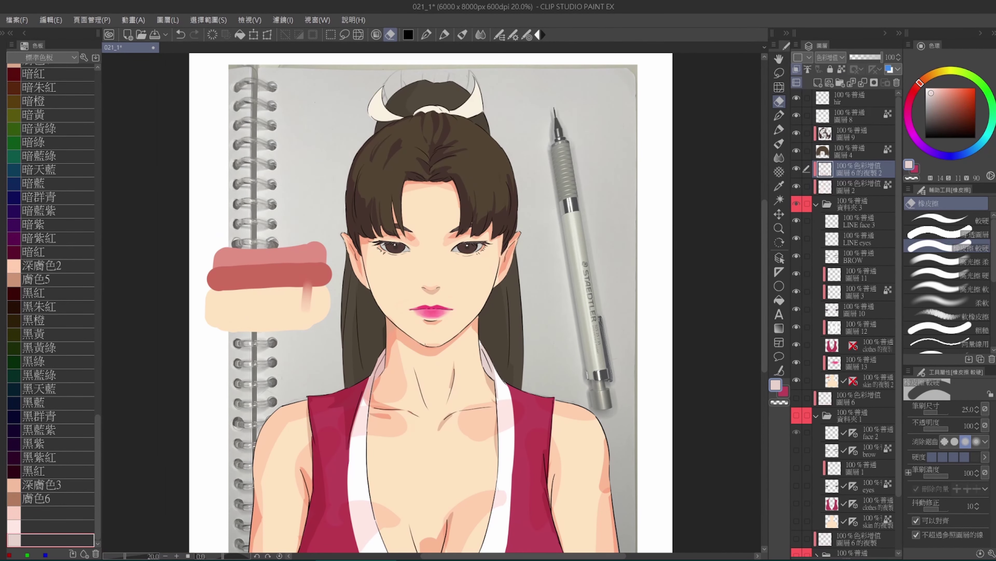
Return to lip layer 圖層 13, sample its deep pink and soften the lips with the Blur tool at size 60
{"action": "scroll", "coordinate": [408, 318], "scroll_direction": "up", "scroll_amount": 4}
{"action": "left_click", "coordinate": [427, 300], "text": "ctrl+shift"}
{"action": "left_click", "coordinate": [426, 300], "text": "alt"}
{"action": "key", "text": "p"}
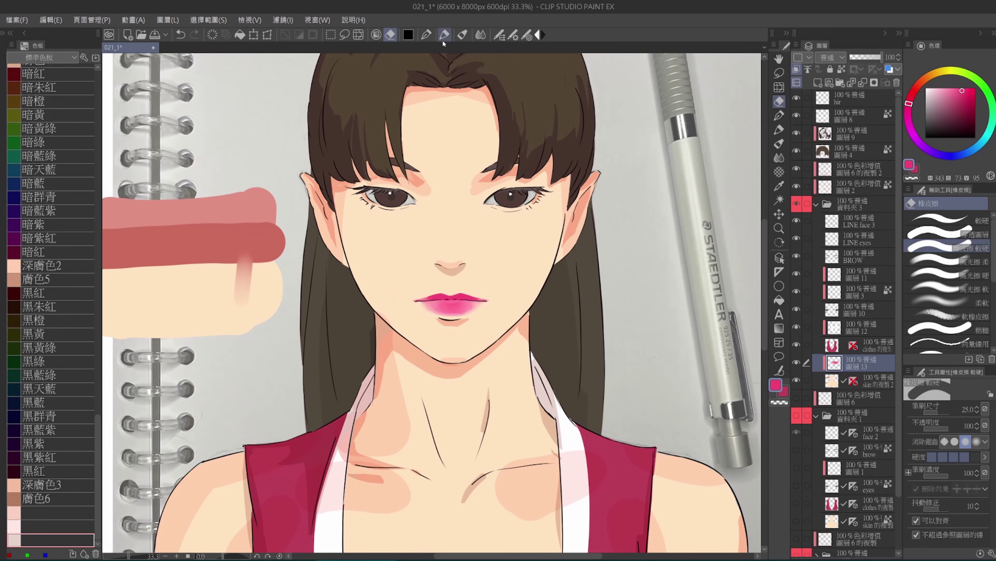
{"action": "key", "text": "j"}
{"action": "mouse_move", "coordinate": [431, 298]}
{"action": "left_mouse_down"}
{"action": "mouse_move", "coordinate": [428, 317]}
{"action": "mouse_move", "coordinate": [432, 292]}
{"action": "left_mouse_up"}
{"action": "key", "text": "j"}
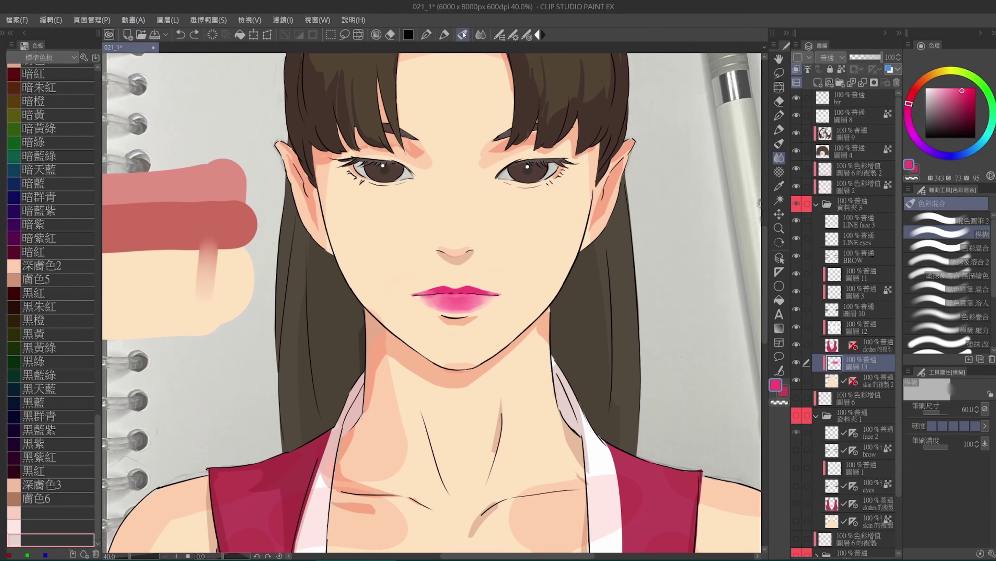
Paint brighter pink across the lower lip at size 70, undoing and retrying strokes with sampled lip colours
{"action": "scroll", "coordinate": [483, 303], "scroll_direction": "up", "scroll_amount": 1}
{"action": "key", "text": "p"}
{"action": "left_click_drag", "start_coordinate": [439, 313], "coordinate": [476, 318]}
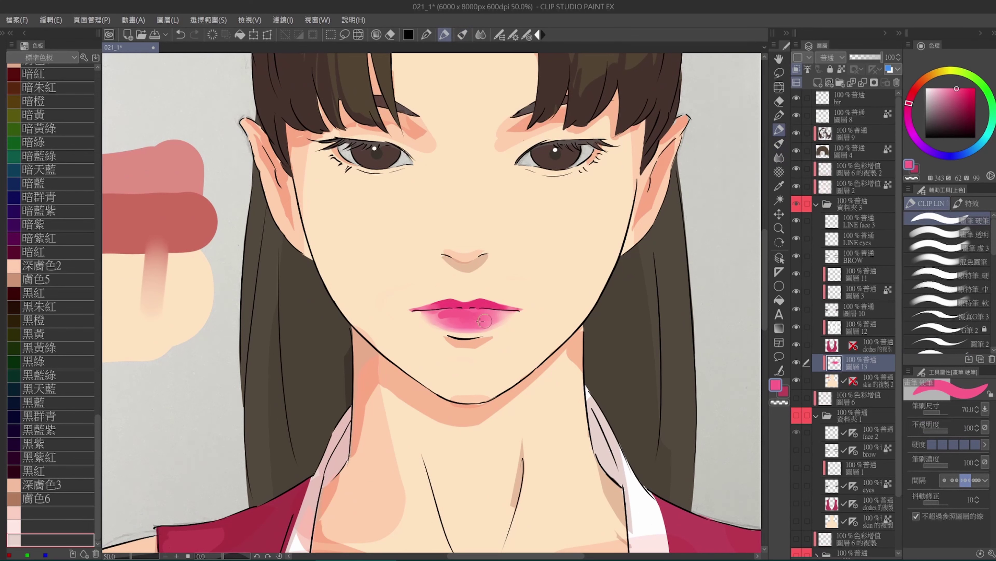
{"action": "key", "text": "ctrl+z"}
{"action": "left_click", "coordinate": [458, 321], "text": "alt"}
{"action": "left_click_drag", "start_coordinate": [435, 320], "coordinate": [482, 325]}
{"action": "key", "text": "ctrl+z"}
Open the brush size's pen-pressure curve, and blend a sampled light pink into the lower lip at size 70
{"action": "left_click", "coordinate": [985, 409]}
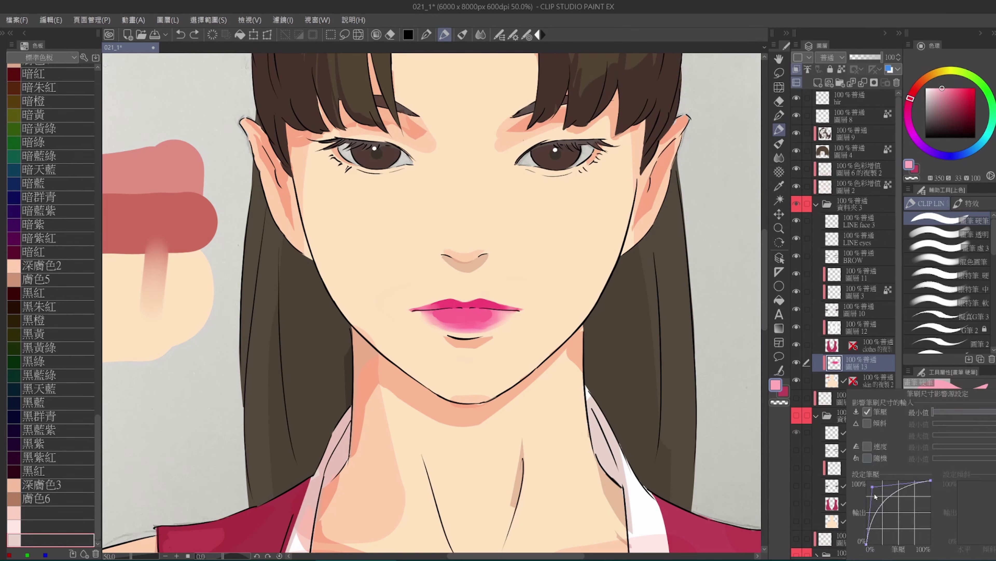
{"action": "left_click", "coordinate": [443, 325], "text": "alt"}
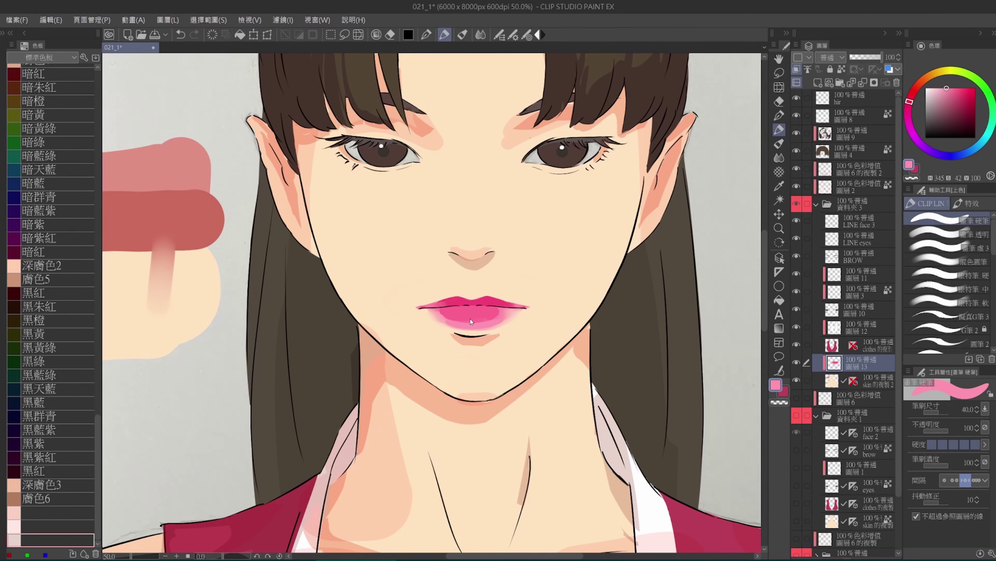
{"action": "scroll", "coordinate": [447, 318], "scroll_direction": "down", "scroll_amount": 2}
{"action": "key", "text": "j"}
{"action": "left_click_drag", "start_coordinate": [449, 307], "coordinate": [450, 254]}
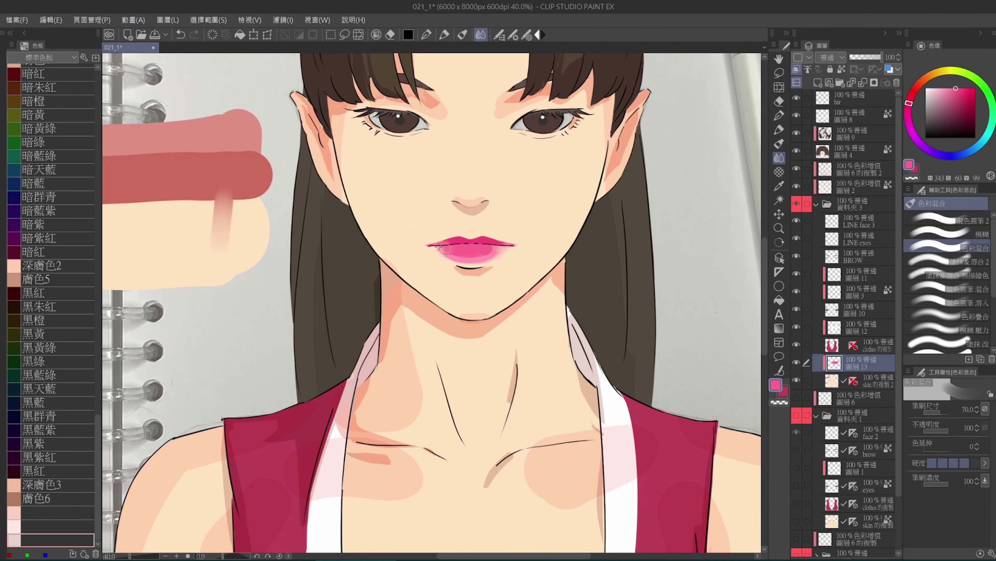
Paint sampled light and mid pinks on the lower lip at sizes 40 and 60 and blend them at size 30
{"action": "left_click", "coordinate": [471, 253], "text": "alt"}
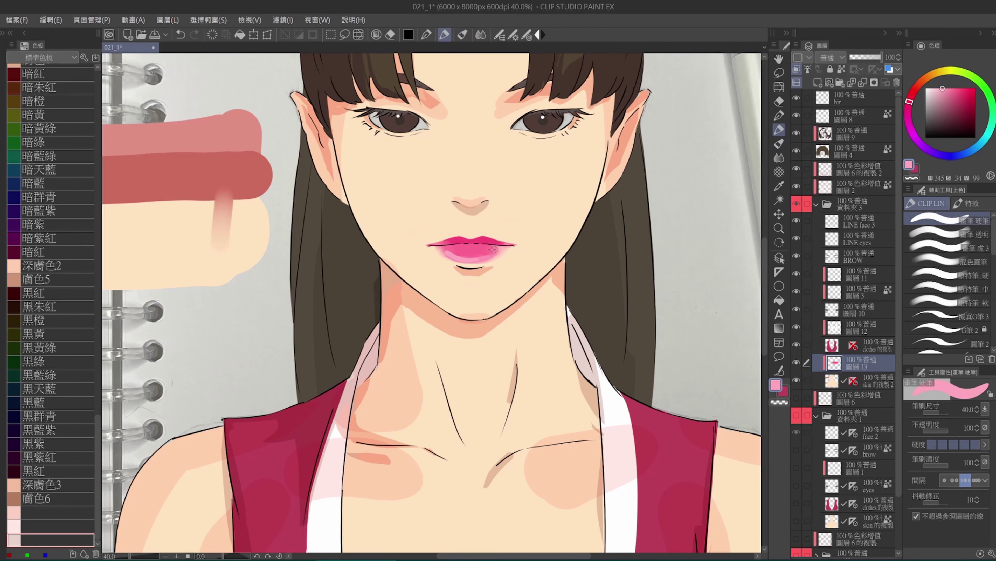
{"action": "left_click", "coordinate": [477, 254], "text": "alt"}
{"action": "key", "text": "bracketleft"}
{"action": "scroll", "coordinate": [478, 257], "scroll_direction": "down", "scroll_amount": 1}
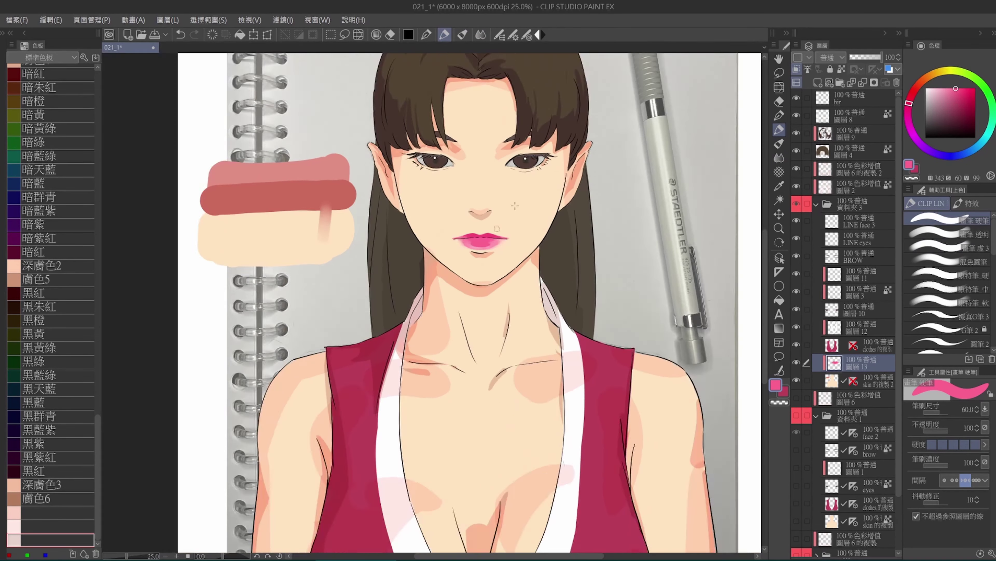
{"action": "left_click_drag", "start_coordinate": [479, 259], "coordinate": [501, 275]}
{"action": "left_click", "coordinate": [487, 272], "text": "alt"}
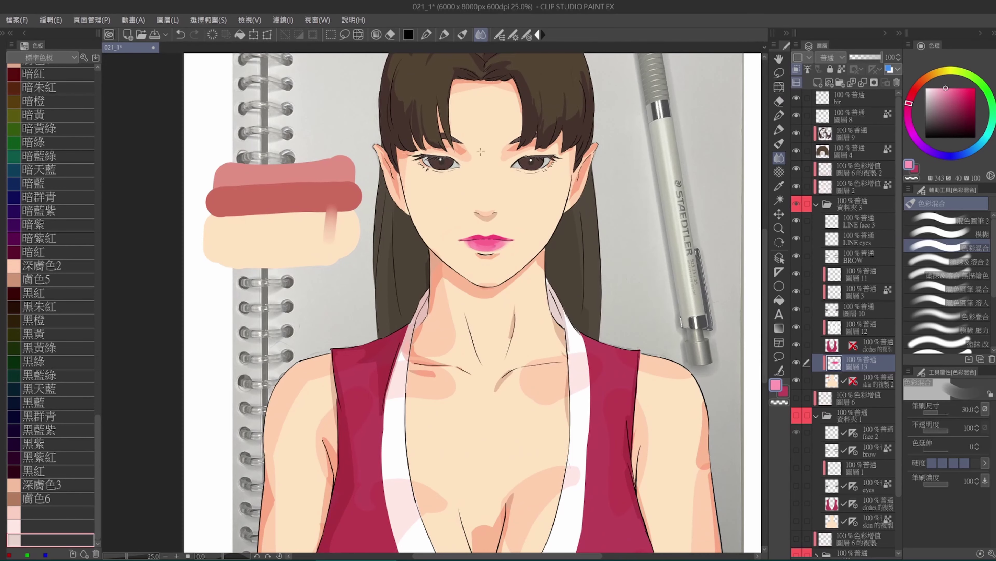
Move layer 圖層 11 above LINE eyes and rename it HIGH LIGHT
{"action": "key", "text": "p"}
{"action": "left_click_drag", "start_coordinate": [859, 274], "coordinate": [869, 235]}
{"action": "type", "text": "HIGH LIGHT"}
{"action": "key", "text": "Return"}
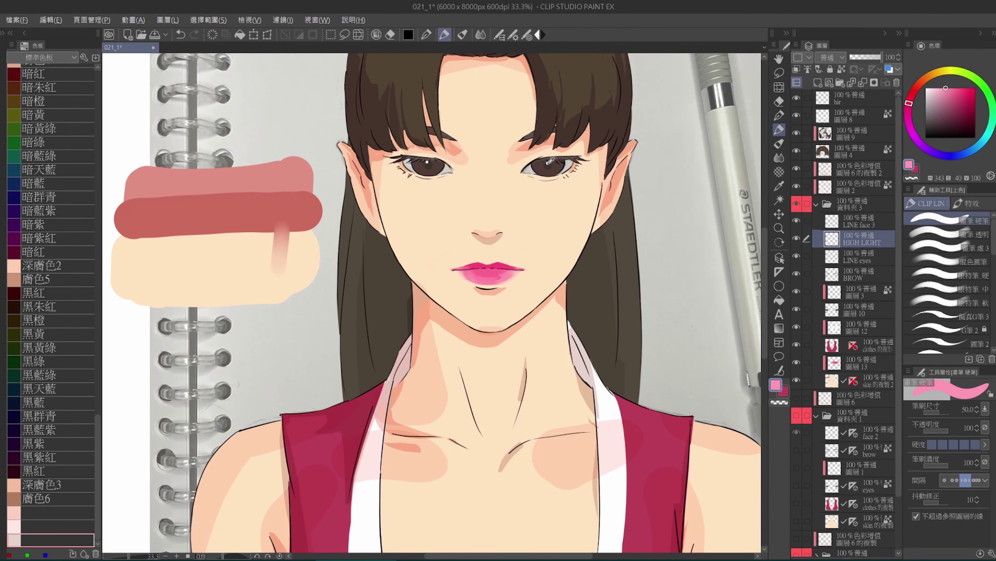
Sample white from the eye and paint small highlights on the lower lip at size 8, trimming them with the eraser
{"action": "left_click", "coordinate": [550, 160], "text": "alt"}
{"action": "left_click_drag", "start_coordinate": [477, 274], "coordinate": [482, 269]}
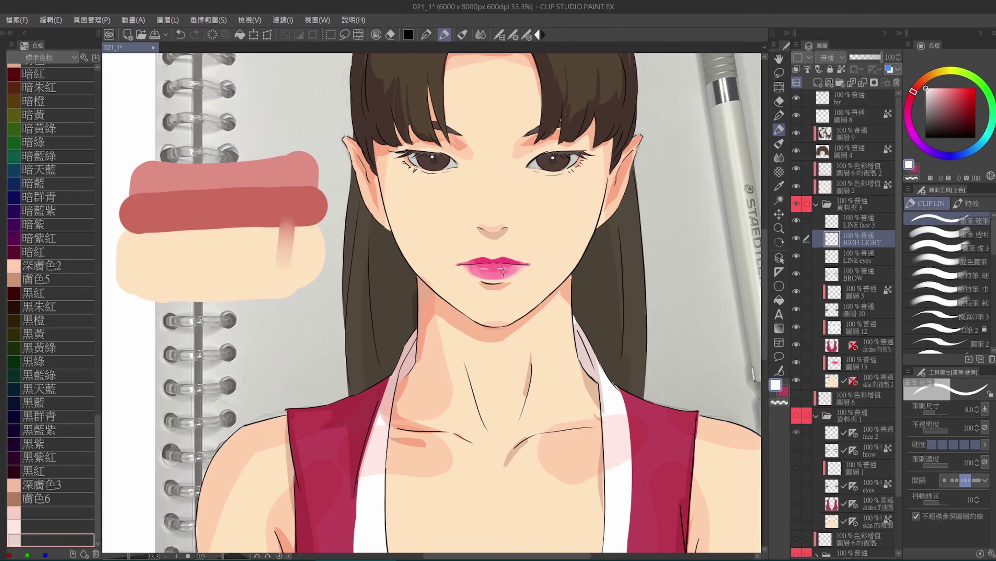
{"action": "key", "text": "e"}
{"action": "scroll", "coordinate": [492, 269], "scroll_direction": "down", "scroll_amount": 1}
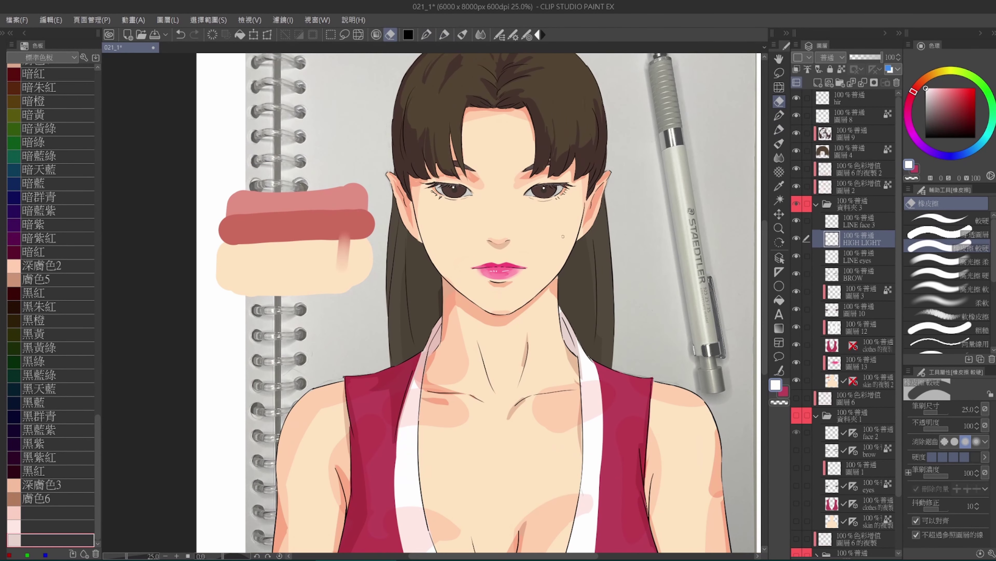
Add black to the irises on 圖層 3 and blend it at size 80 with the softest colour mixing hardness
{"action": "scroll", "coordinate": [378, 105], "scroll_direction": "up", "scroll_amount": 2}
{"action": "key", "text": "m"}
{"action": "left_click", "coordinate": [845, 290]}
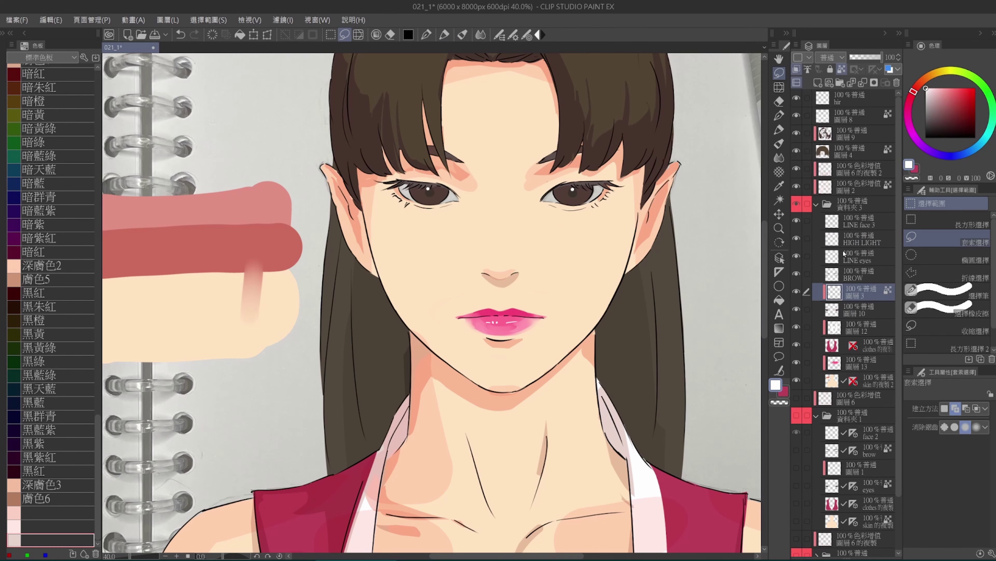
{"action": "key", "text": "j"}
{"action": "left_click", "coordinate": [424, 191], "text": "alt"}
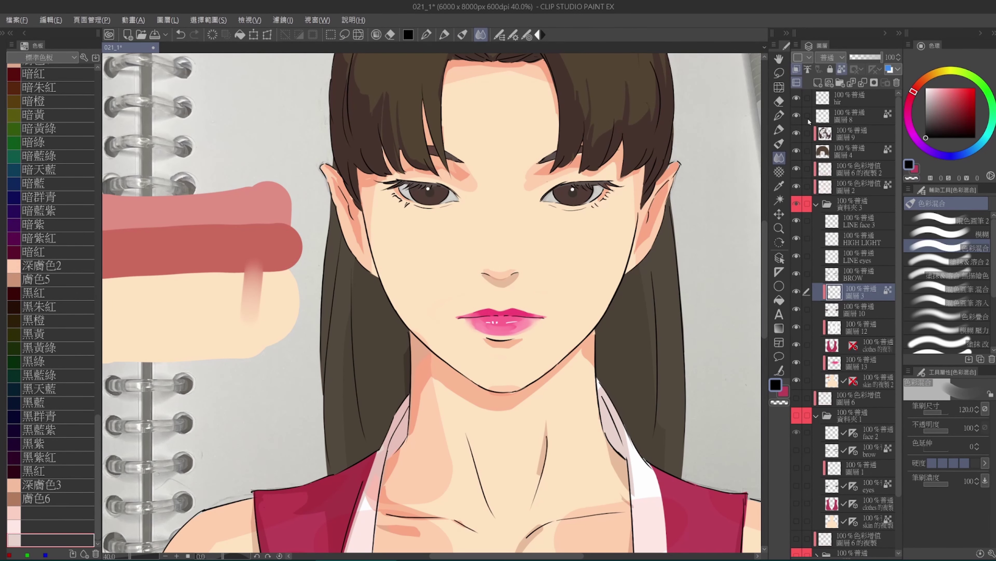
{"action": "key", "text": "bracketleft"}
{"action": "key", "text": "bracketleft"}
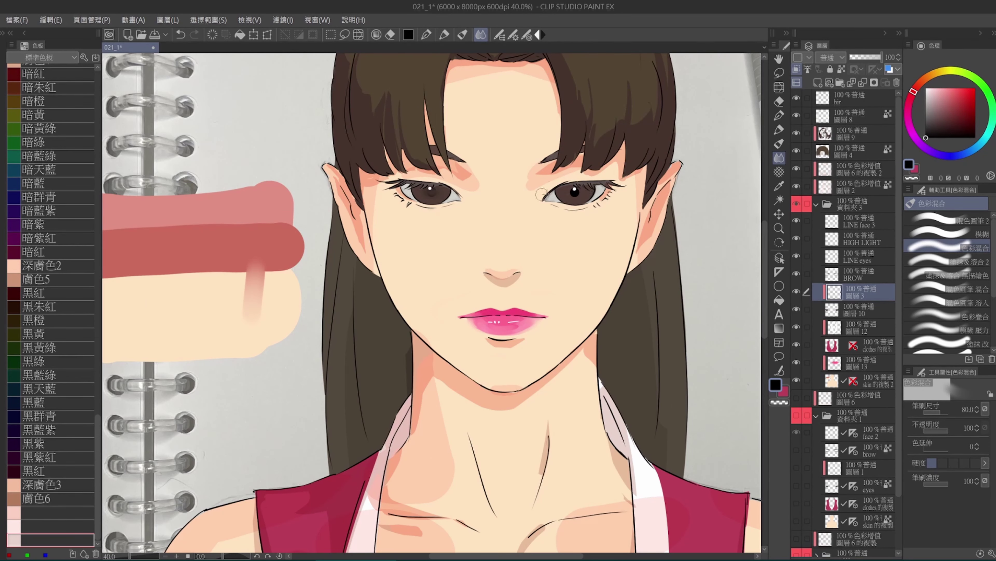
{"action": "scroll", "coordinate": [534, 183], "scroll_direction": "down", "scroll_amount": 2}
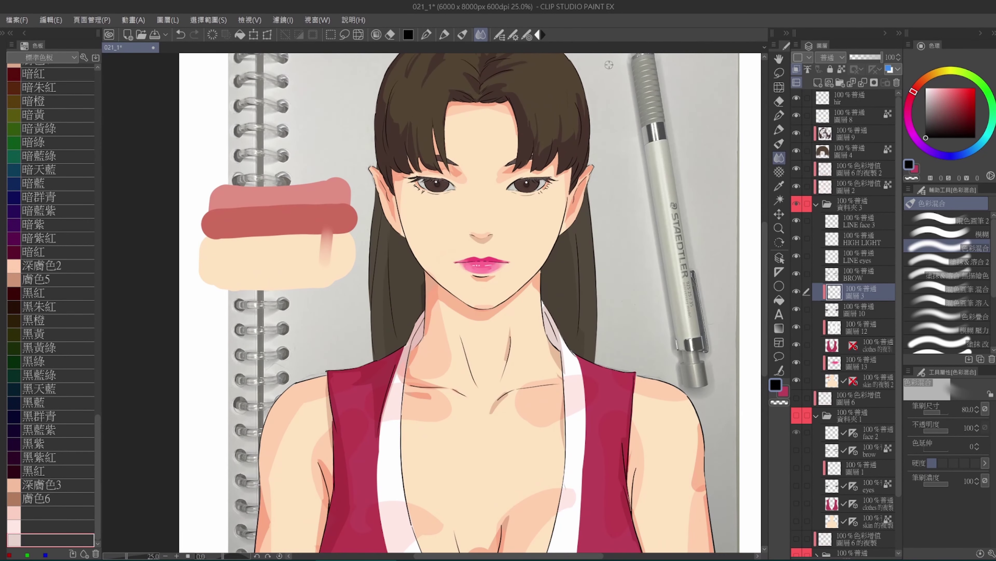
Recolour the eyebrows on the BROW layer with a sampled brown at size 100
{"action": "scroll", "coordinate": [391, 125], "scroll_direction": "up", "scroll_amount": 1}
{"action": "left_click", "coordinate": [392, 125], "text": "ctrl+shift"}
{"action": "left_click", "coordinate": [392, 125], "text": "alt"}
{"action": "key", "text": "b"}
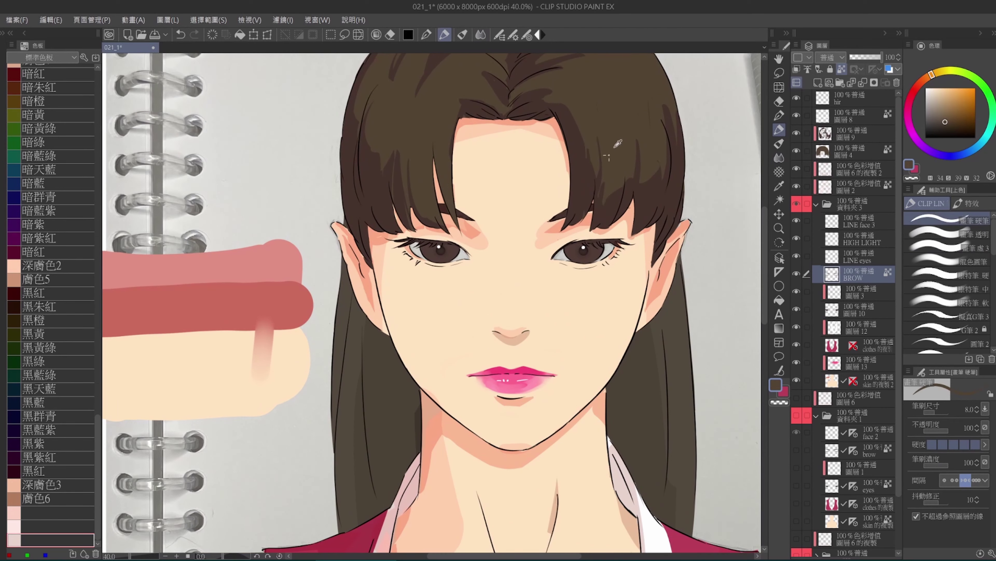
{"action": "scroll", "coordinate": [574, 202], "scroll_direction": "down", "scroll_amount": 3}
{"action": "scroll", "coordinate": [575, 178], "scroll_direction": "up", "scroll_amount": 3}
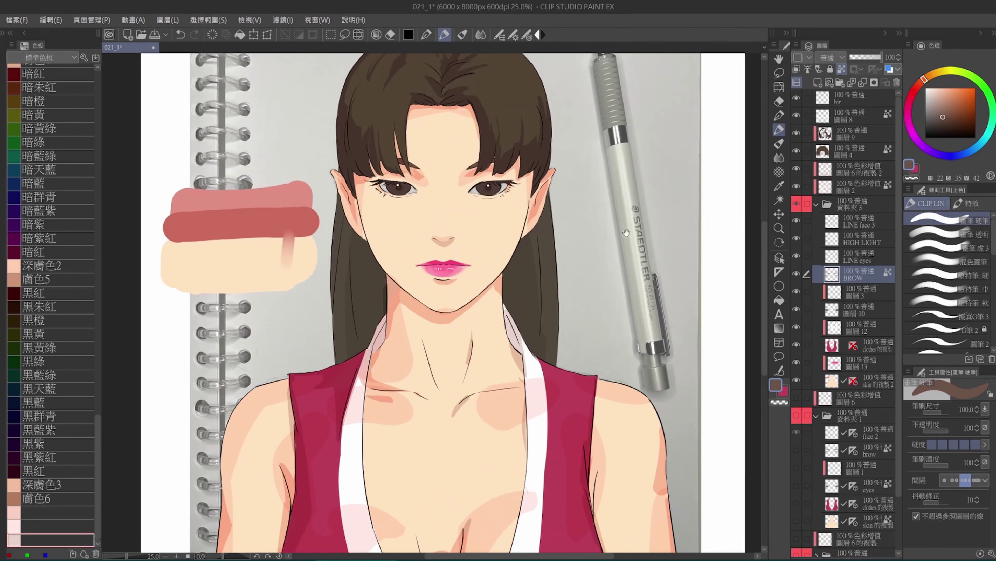
Paint vivid pink eyeshadow along both upper eyelids on 圖層 13, trim it at size 25 and blend it
{"action": "left_click", "coordinate": [584, 205], "text": "ctrl+shift"}
{"action": "left_click", "coordinate": [585, 205], "text": "alt"}
{"action": "key", "text": "j"}
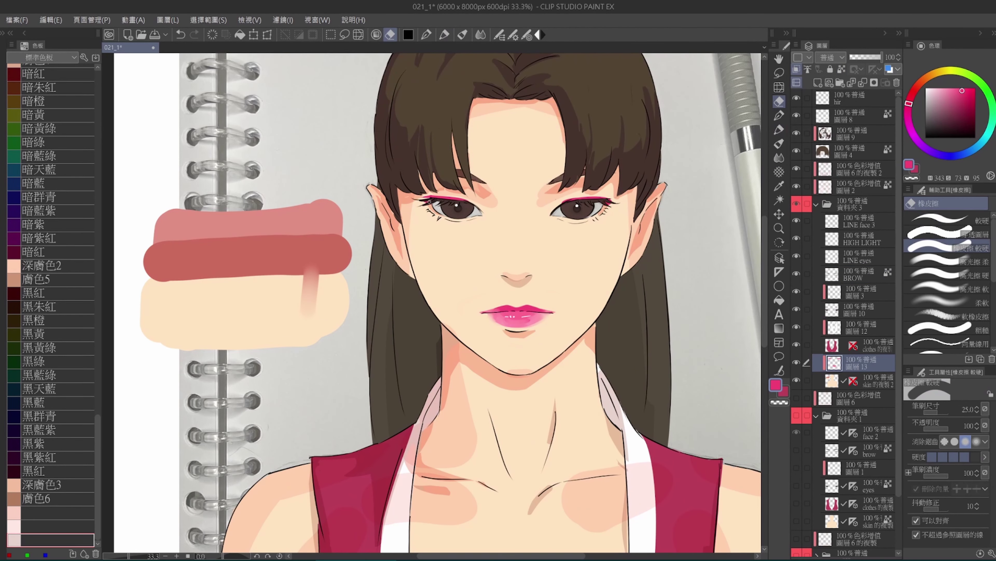
{"action": "key", "text": "b"}
{"action": "key", "text": "j"}
{"action": "scroll", "coordinate": [607, 174], "scroll_direction": "down", "scroll_amount": 1}
{"action": "left_click_drag", "start_coordinate": [549, 168], "coordinate": [526, 177]}
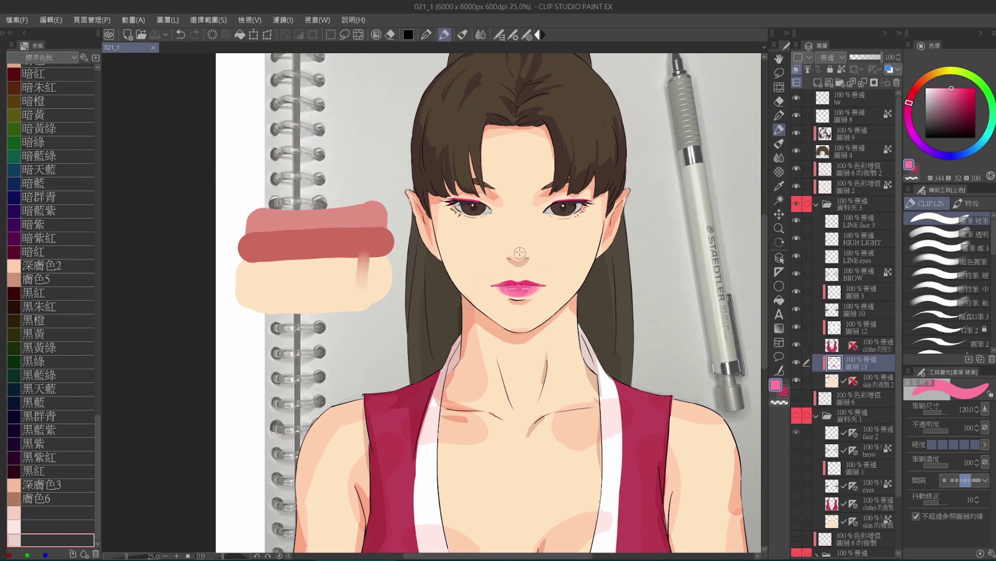
Try a soft pink blush on the nose, painted at size 120 and blended at size 150
{"action": "left_click_drag", "start_coordinate": [521, 236], "coordinate": [519, 255]}
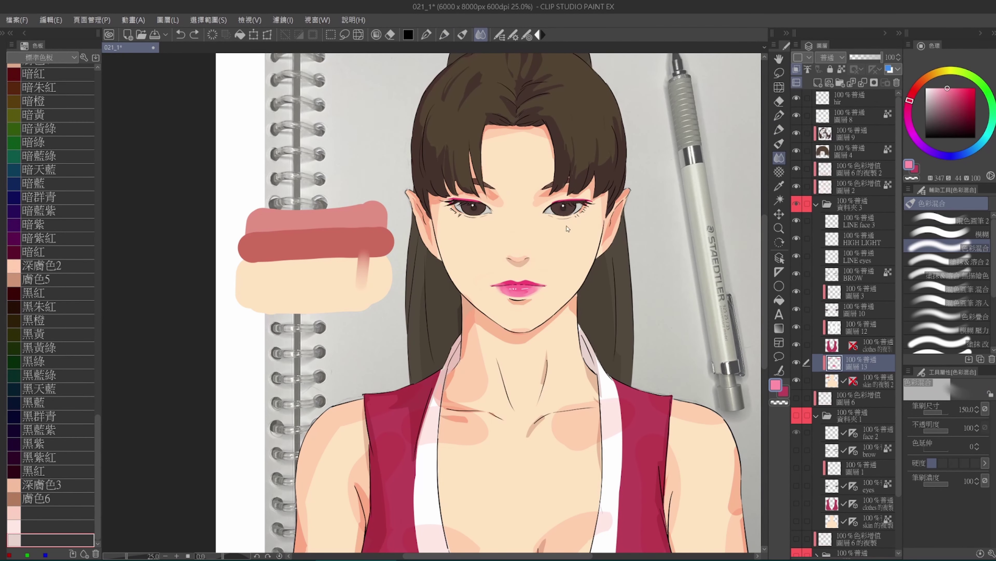
{"action": "left_click", "coordinate": [522, 252], "text": "alt"}
{"action": "key", "text": "b"}
{"action": "left_click", "coordinate": [518, 248]}
{"action": "key", "text": "j"}
{"action": "left_click_drag", "start_coordinate": [524, 255], "coordinate": [517, 247]}
{"action": "left_click_drag", "start_coordinate": [607, 137], "coordinate": [594, 140]}
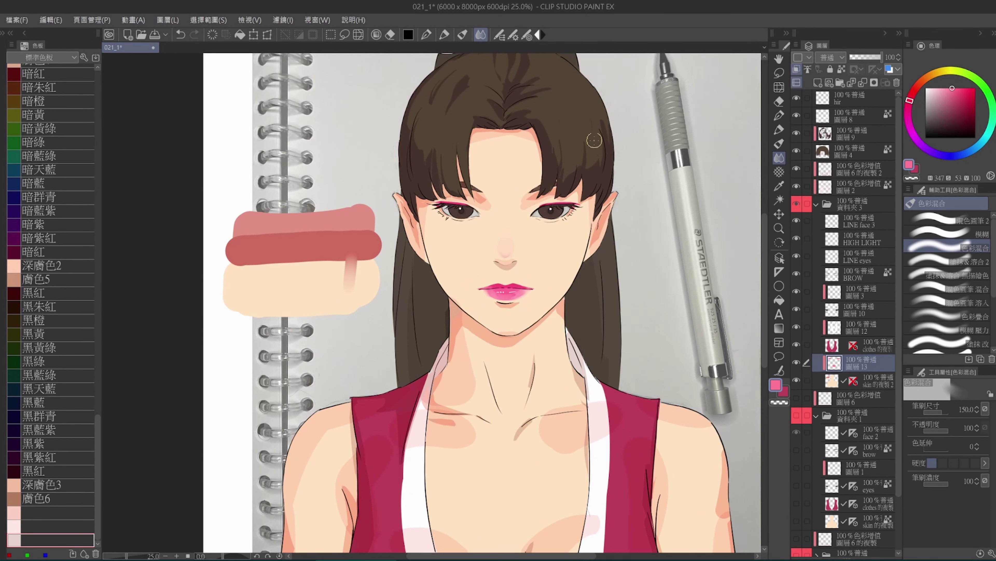
Try a salmon stroke along the nose bridge at size 120 and blend it at size 150
{"action": "left_click", "coordinate": [507, 255], "text": "alt"}
{"action": "left_click_drag", "start_coordinate": [506, 254], "coordinate": [512, 225]}
{"action": "scroll", "coordinate": [512, 226], "scroll_direction": "down", "scroll_amount": 1}
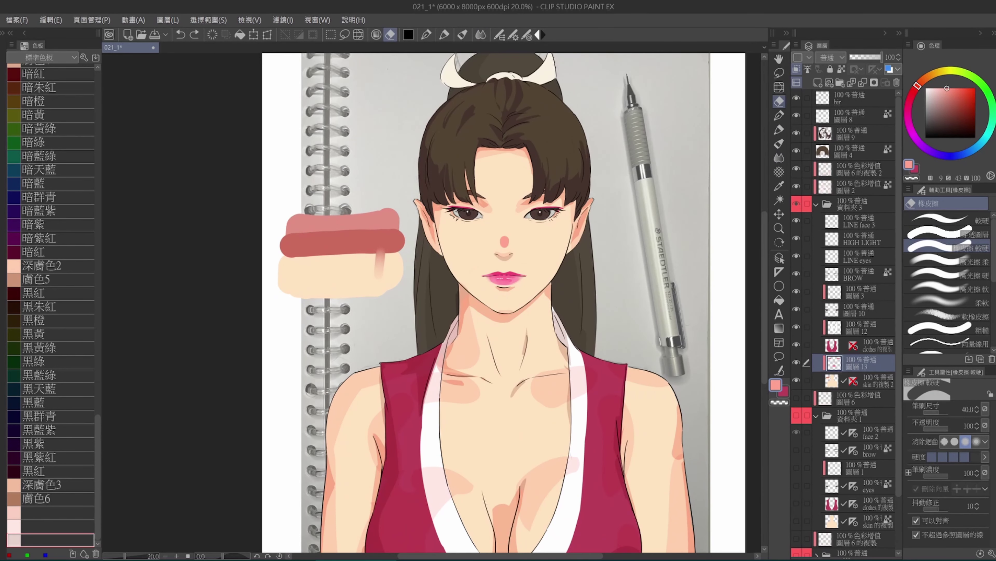
{"action": "key", "text": "b"}
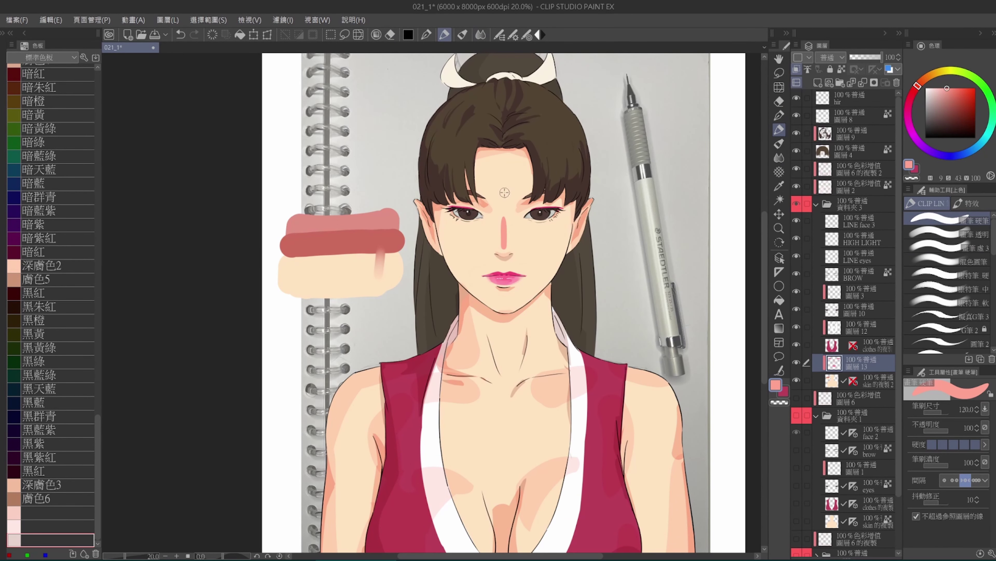
{"action": "key", "text": "j"}
{"action": "left_click_drag", "start_coordinate": [504, 218], "coordinate": [512, 268]}
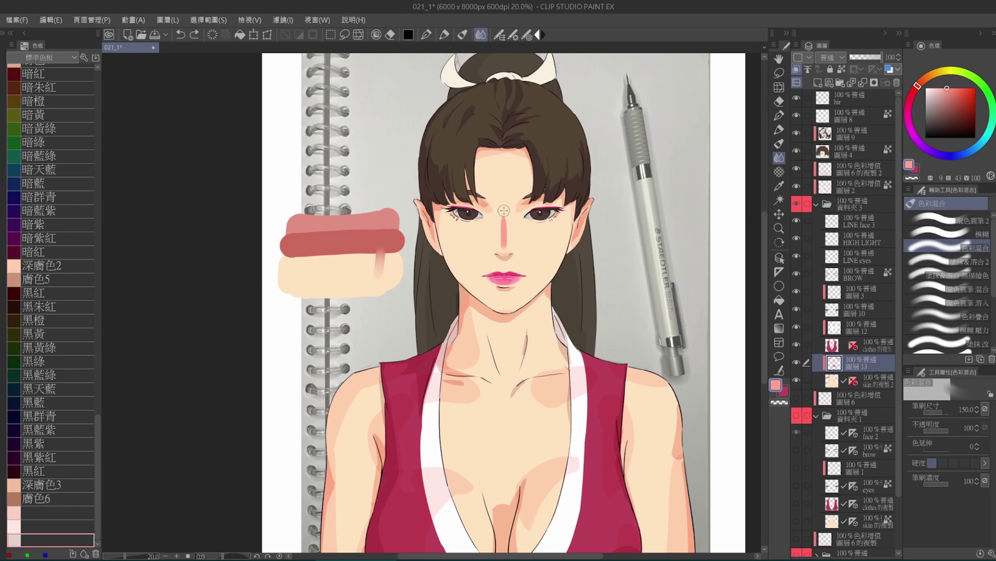
Repaint the salmon tint along the nose bridge at size 120 and blend it softly at size 80
{"action": "scroll", "coordinate": [506, 212], "scroll_direction": "up", "scroll_amount": 1}
{"action": "key", "text": "b"}
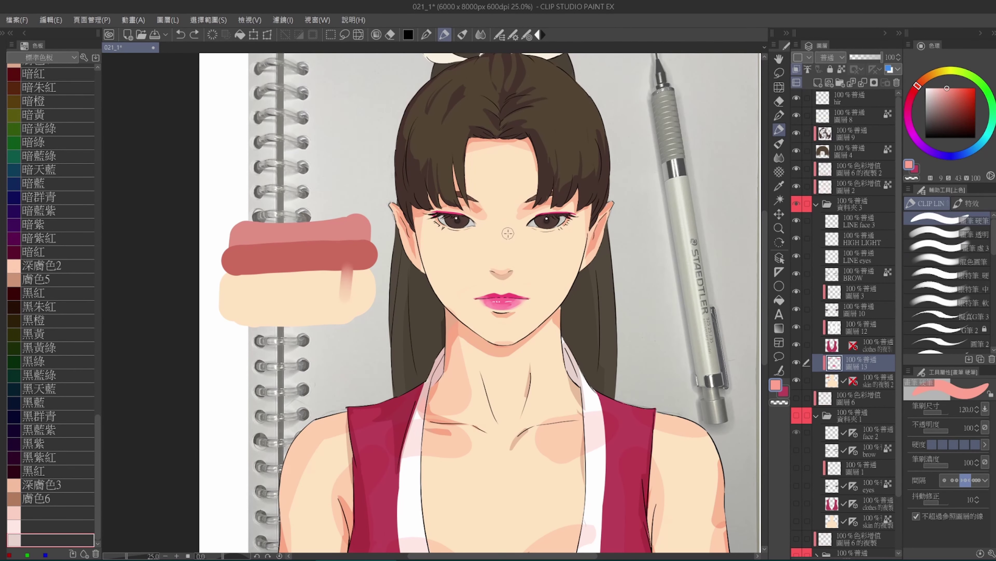
{"action": "key", "text": "j"}
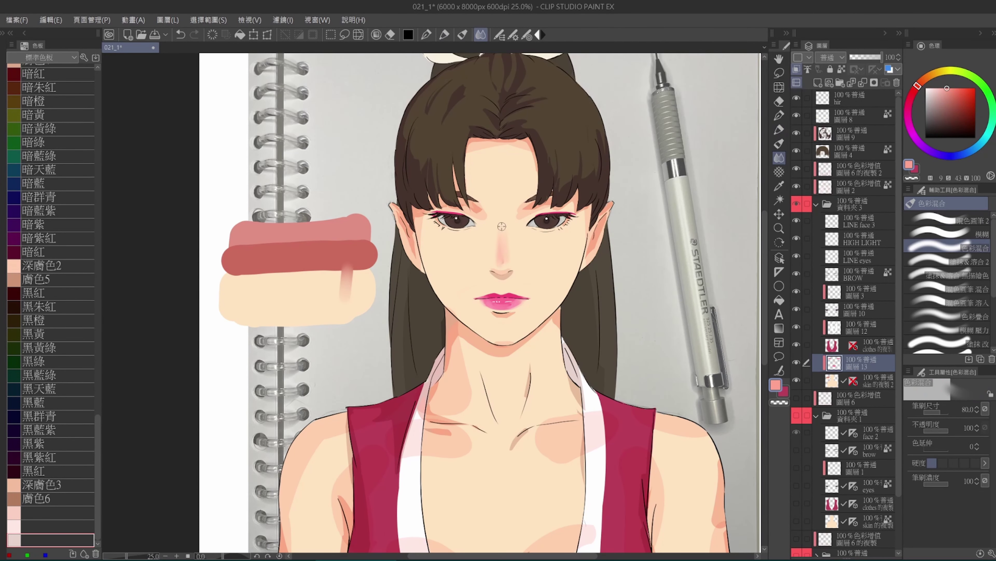
Soften the peach tint between the brows on 圖層 13, blending at size 80 and retouching with a sampled skin tone
{"action": "left_click_drag", "start_coordinate": [502, 226], "coordinate": [507, 237]}
{"action": "key", "text": "e"}
{"action": "scroll", "coordinate": [496, 210], "scroll_direction": "down", "scroll_amount": 1}
{"action": "mouse_move", "coordinate": [504, 212]}
{"action": "left_mouse_down"}
{"action": "mouse_move", "coordinate": [503, 176]}
{"action": "mouse_move", "coordinate": [496, 204]}
{"action": "left_mouse_up"}
{"action": "key", "text": "j"}
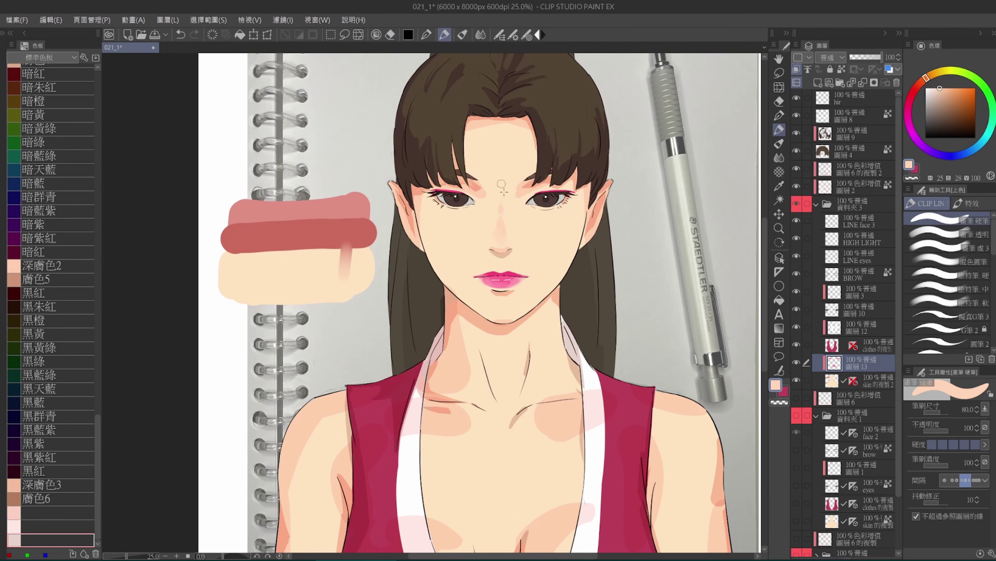
{"action": "left_click", "coordinate": [498, 200], "text": "alt"}
{"action": "left_click_drag", "start_coordinate": [480, 35], "coordinate": [463, 34]}
{"action": "key", "text": "b"}
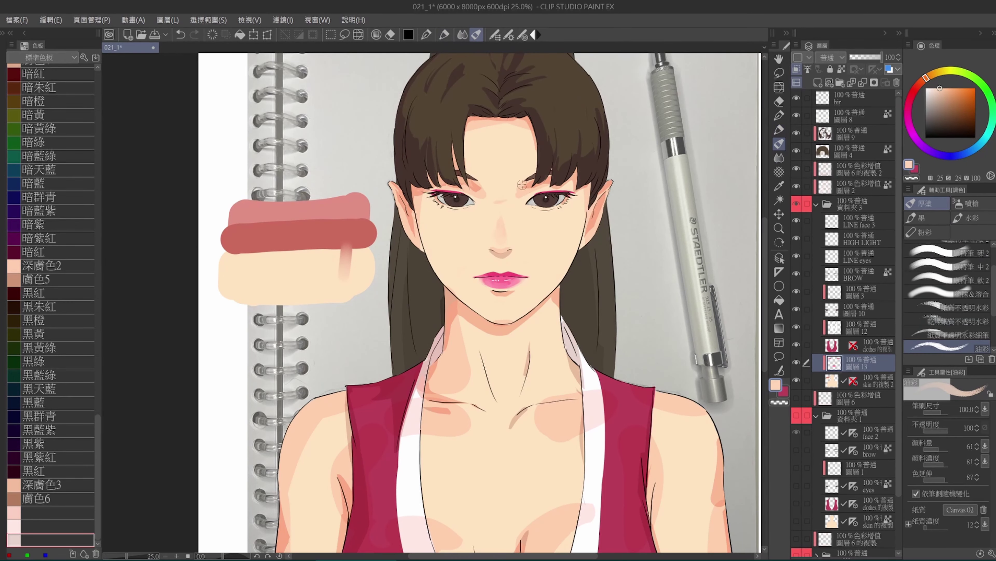
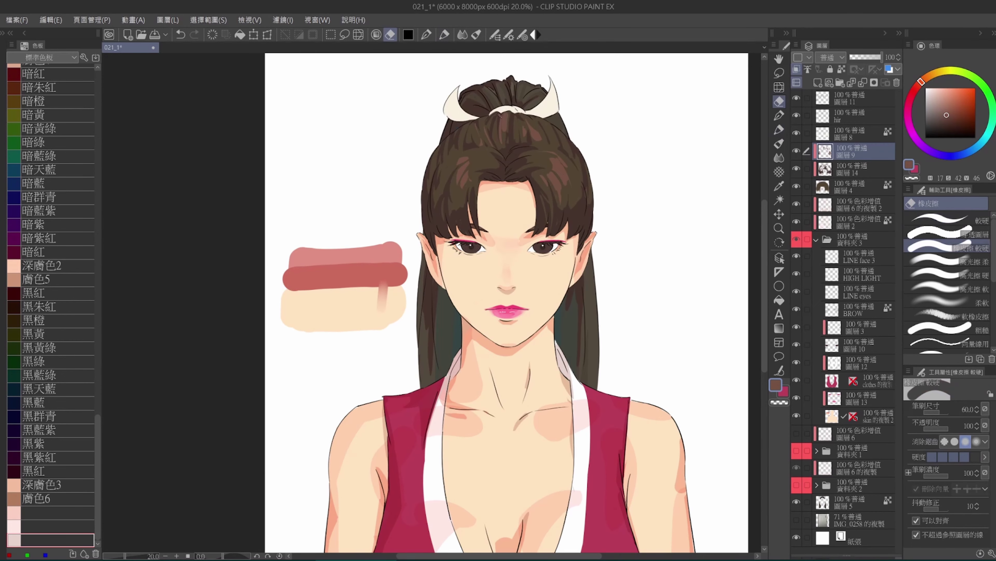
Work pale pink shading into 圖層 2 at brush size 300 and try blending it across the chest at size 400
{"action": "scroll", "coordinate": [515, 151], "scroll_direction": "down", "scroll_amount": 2}
{"action": "key", "text": "b"}
{"action": "scroll", "coordinate": [516, 150], "scroll_direction": "up", "scroll_amount": 1}
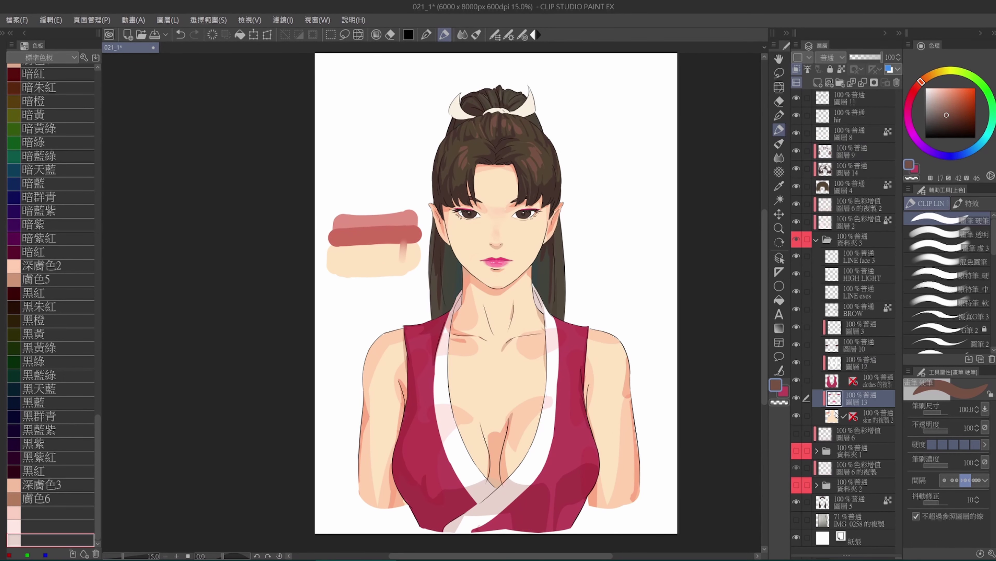
{"action": "left_click", "coordinate": [855, 223]}
{"action": "left_click", "coordinate": [326, 294], "text": "alt"}
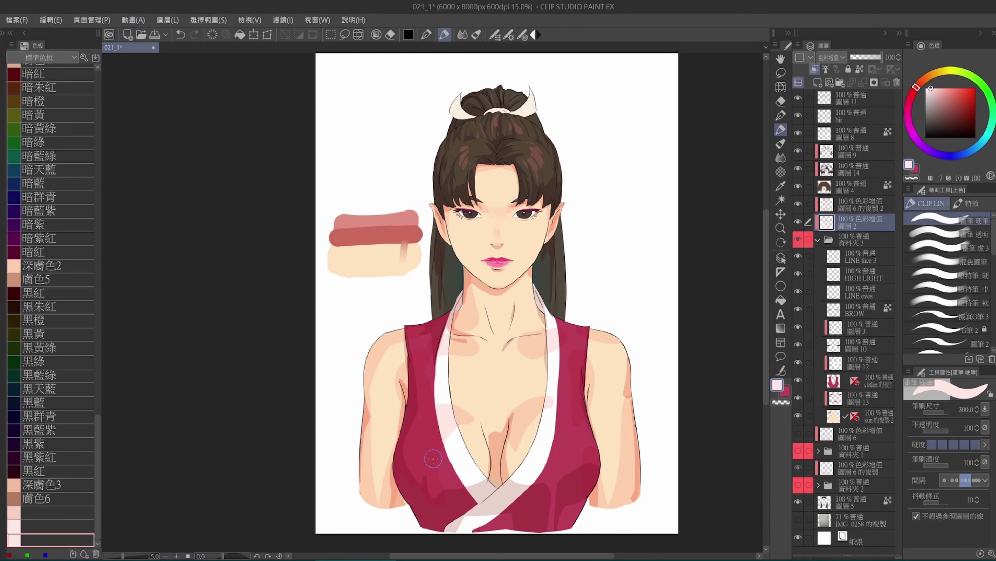
{"action": "scroll", "coordinate": [451, 385], "scroll_direction": "down", "scroll_amount": 1}
{"action": "key", "text": "j"}
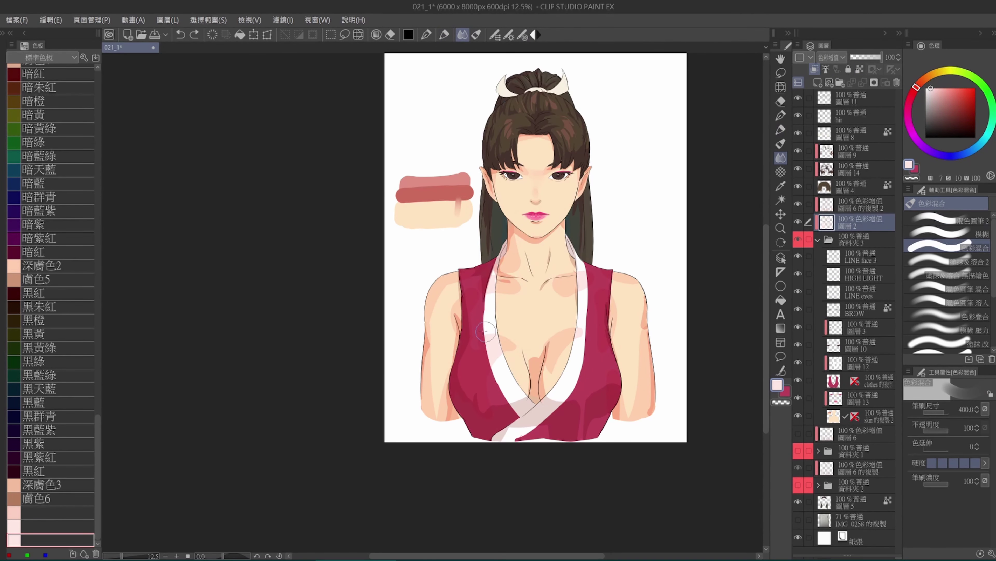
{"action": "key", "text": "ctrl+z"}
{"action": "mouse_move", "coordinate": [558, 338]}
{"action": "left_mouse_down"}
{"action": "mouse_move", "coordinate": [502, 328]}
{"action": "mouse_move", "coordinate": [534, 324]}
{"action": "left_mouse_up"}
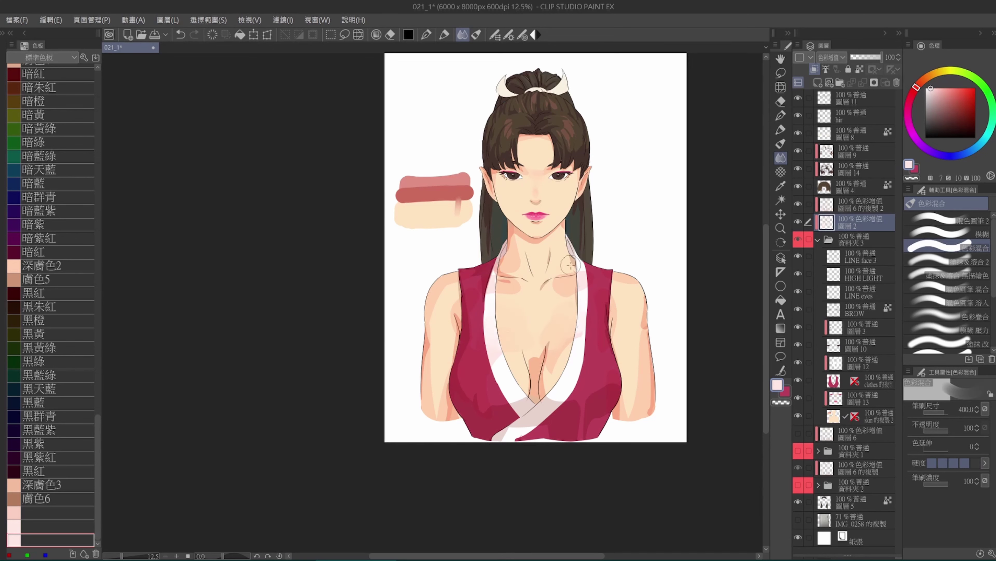
{"action": "mouse_move", "coordinate": [570, 265]}
{"action": "left_mouse_down"}
{"action": "mouse_move", "coordinate": [567, 316]}
{"action": "mouse_move", "coordinate": [581, 333]}
{"action": "mouse_move", "coordinate": [582, 372]}
{"action": "mouse_move", "coordinate": [581, 339]}
{"action": "mouse_move", "coordinate": [499, 354]}
{"action": "mouse_move", "coordinate": [482, 332]}
{"action": "left_mouse_up"}
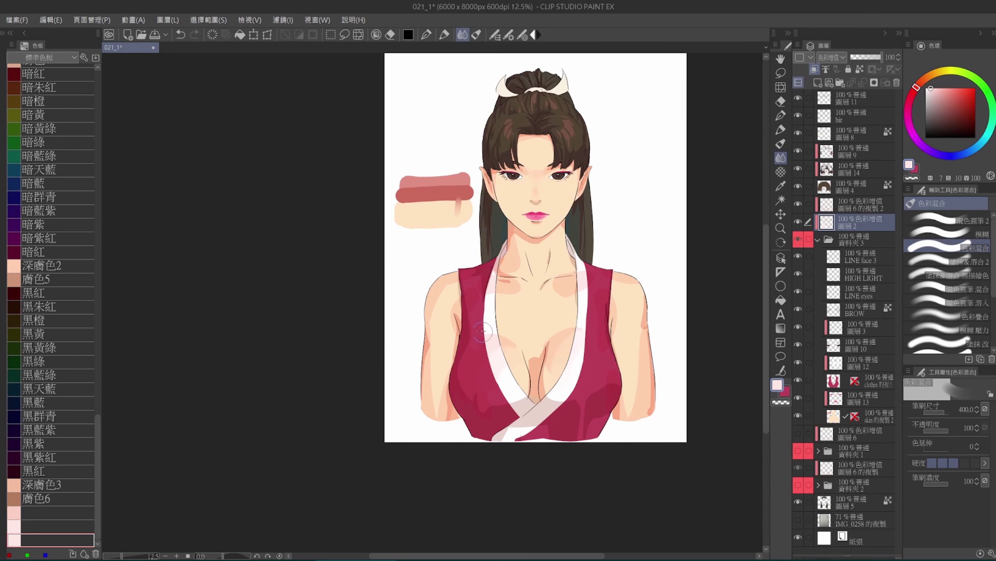
{"action": "key", "text": "ctrl+z"}
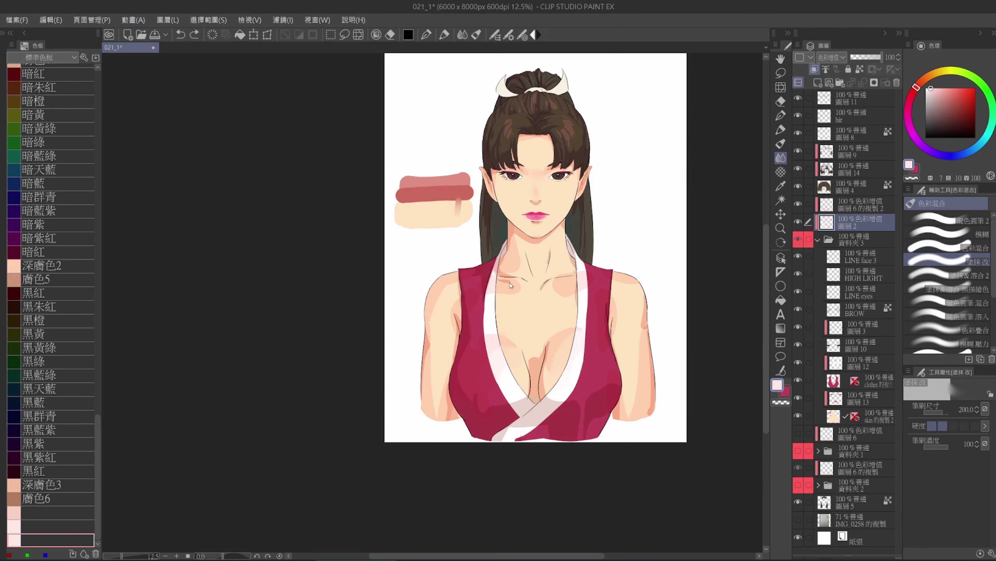
Blend the pale pink shading on the arms and chest of 圖層 2, trying sizes 200 and 400
{"action": "left_click", "coordinate": [941, 247]}
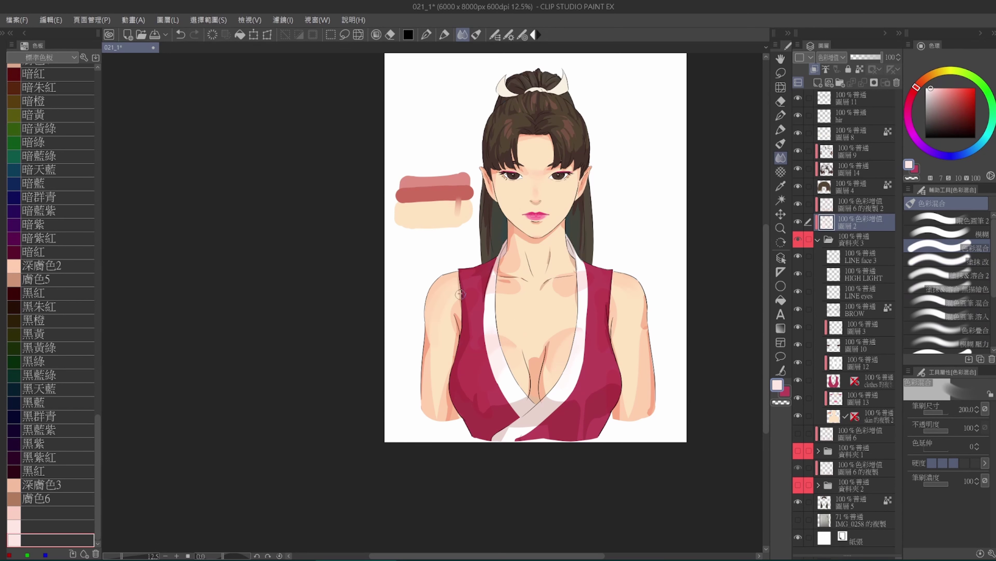
{"action": "key", "text": "ctrl+z"}
{"action": "key", "text": "bracketright"}
{"action": "key", "text": "bracketright"}
{"action": "key", "text": "bracketright"}
{"action": "key", "text": "bracketright"}
{"action": "key", "text": "bracketright"}
{"action": "key", "text": "ctrl+plus"}
{"action": "key", "text": "ctrl+z"}
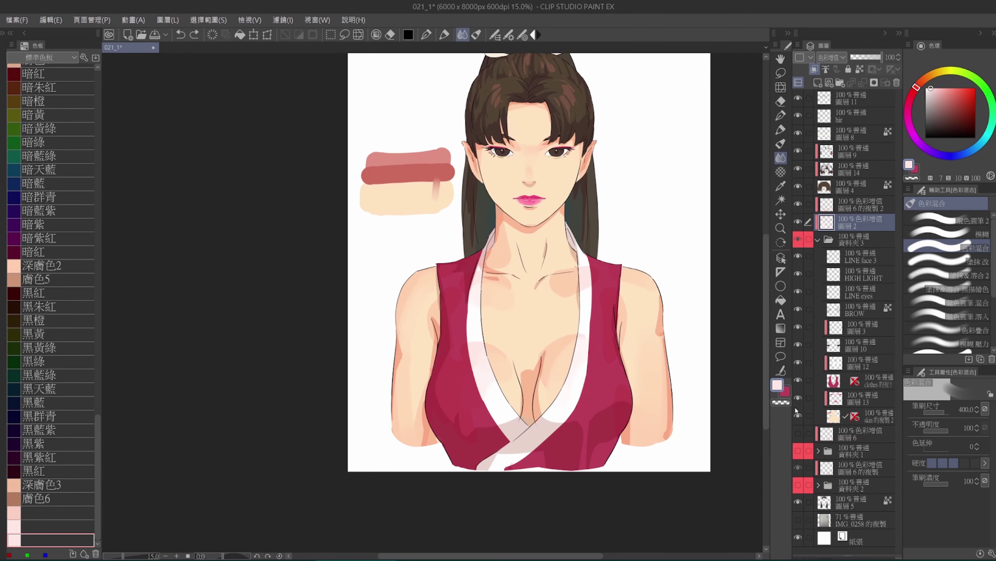
{"action": "key", "text": "ctrl+z"}
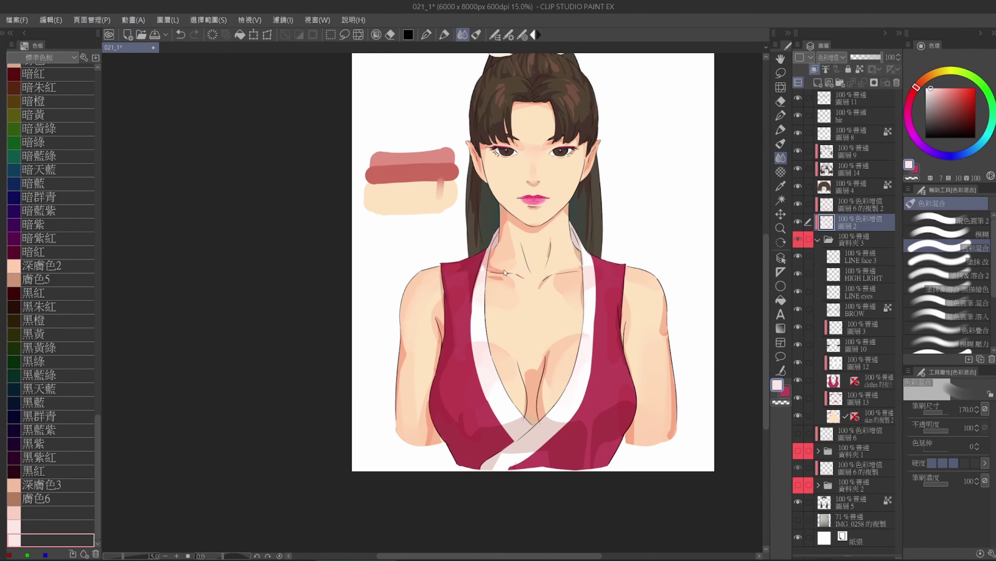
Add pink skin shadow along the edge of the face on 圖層 6 的複製 2 at sizes 120 and 100
{"action": "scroll", "coordinate": [625, 260], "scroll_direction": "up", "scroll_amount": 2}
{"action": "scroll", "coordinate": [625, 260], "scroll_direction": "right", "scroll_amount": 3}
{"action": "key", "text": "p"}
{"action": "key", "text": "alt+bracketright"}
{"action": "left_click", "coordinate": [53, 510]}
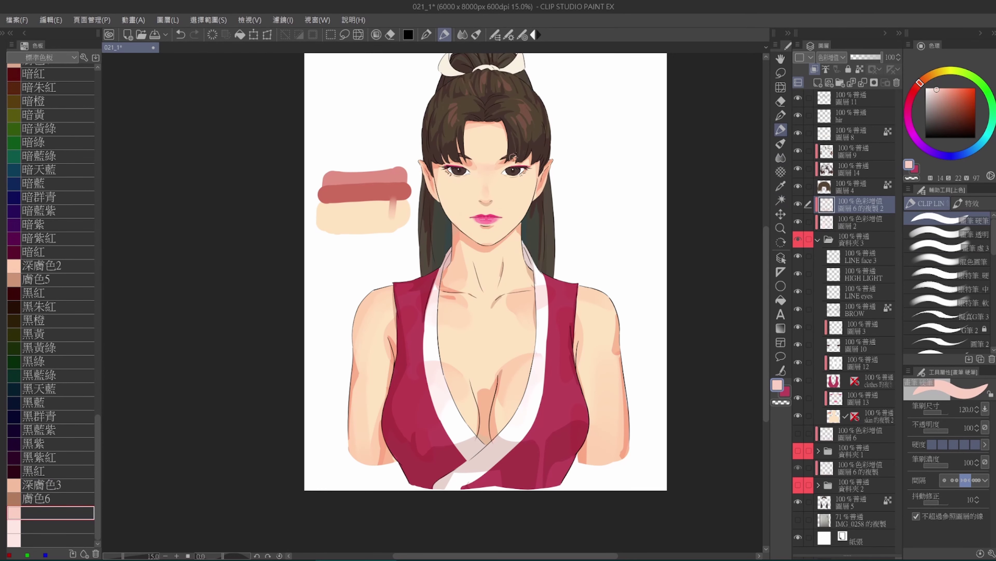
{"action": "scroll", "coordinate": [512, 156], "scroll_direction": "up", "scroll_amount": 2}
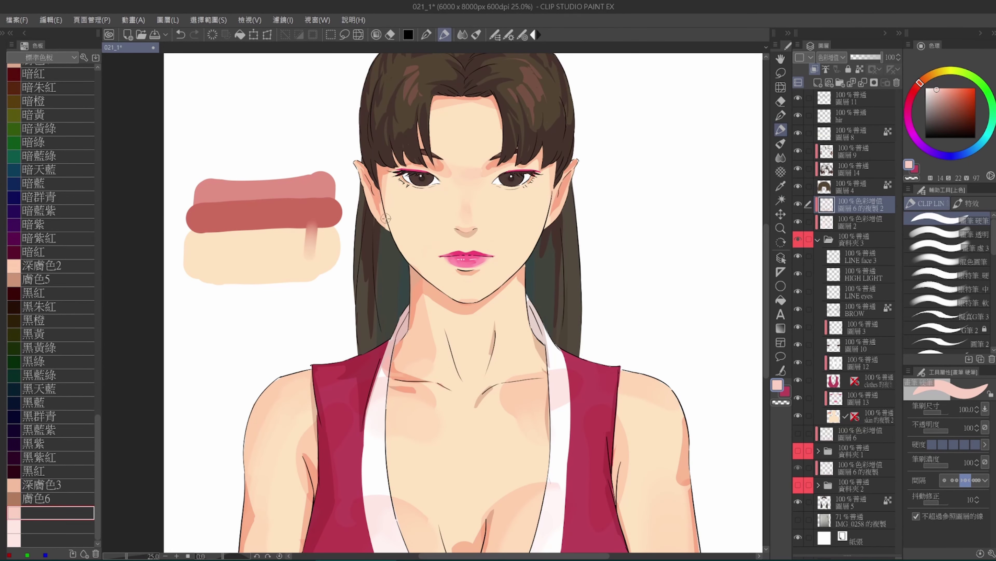
With 圖層 2 hidden, lock transparent pixels on 圖層 6 的複製 2 and recolour the neck and cleavage shadows greyish pink
{"action": "scroll", "coordinate": [386, 218], "scroll_direction": "down", "scroll_amount": 1}
{"action": "left_click", "coordinate": [53, 526]}
{"action": "left_click", "coordinate": [800, 221]}
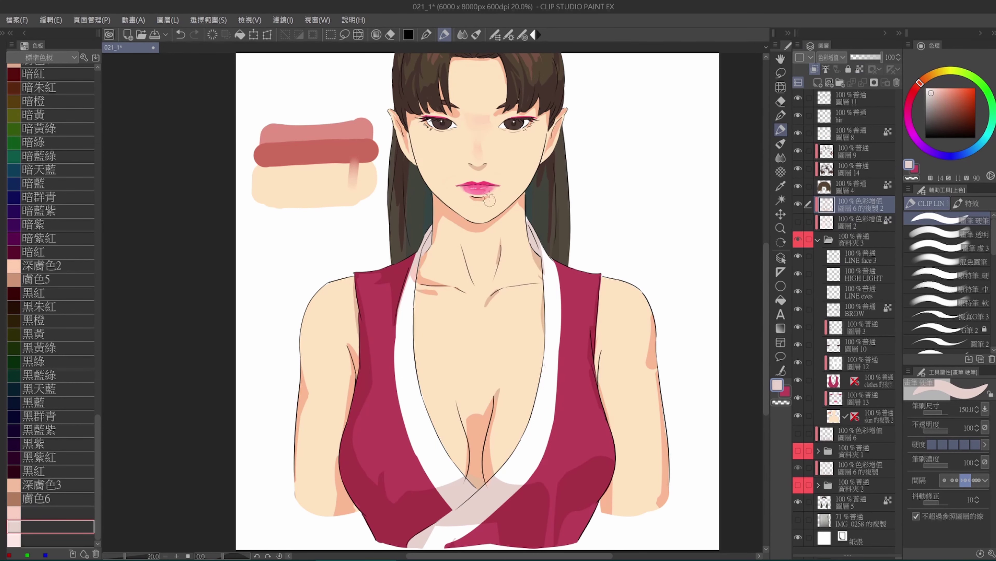
{"action": "key", "text": "slash"}
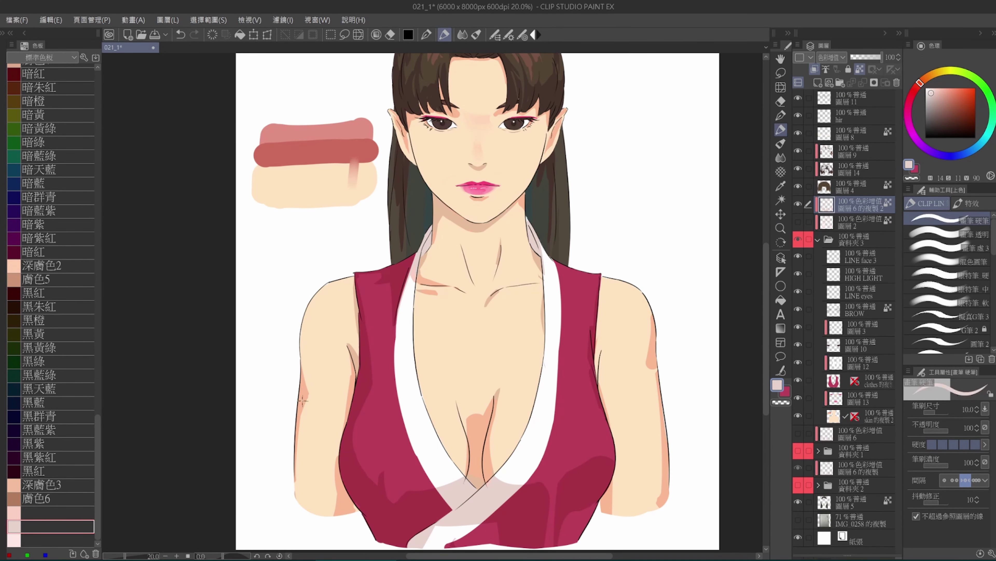
{"action": "scroll", "coordinate": [373, 485], "scroll_direction": "down", "scroll_amount": 1}
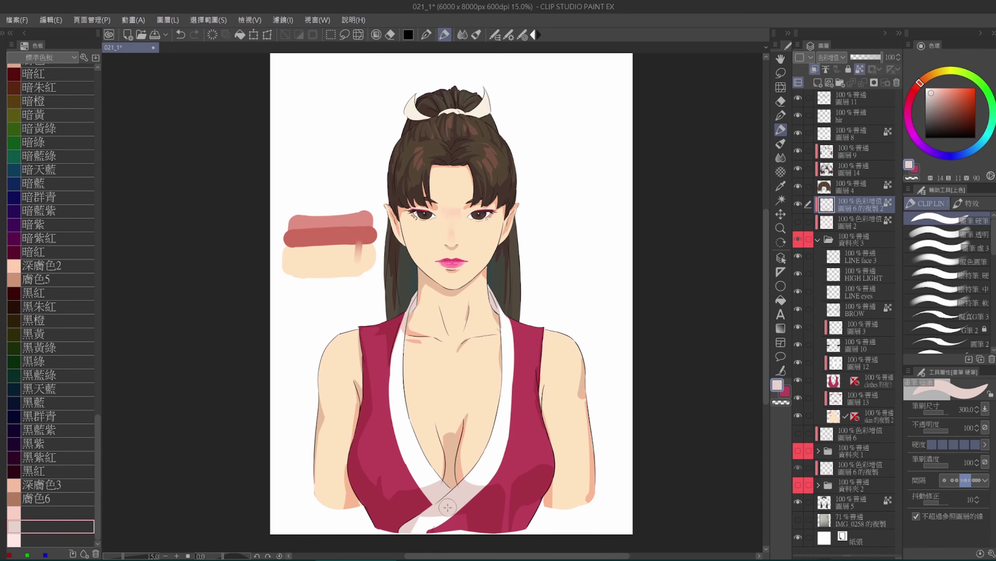
{"action": "scroll", "coordinate": [486, 220], "scroll_direction": "up", "scroll_amount": 1}
{"action": "key", "text": "bracketleft"}
{"action": "key", "text": "bracketleft"}
{"action": "key", "text": "bracketleft"}
{"action": "key", "text": "bracketleft"}
{"action": "key", "text": "bracketleft"}
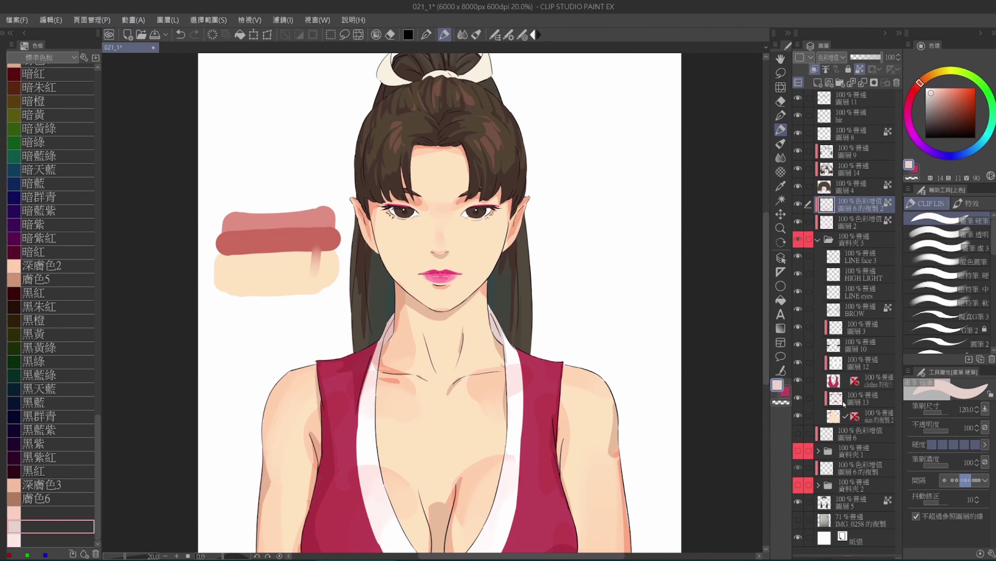
Paint a sampled skin tone between the brows on 圖層 13 and blend it at sizes 170 and 120
{"action": "left_click", "coordinate": [460, 205], "text": "ctrl+shift"}
{"action": "left_click", "coordinate": [460, 205], "text": "alt"}
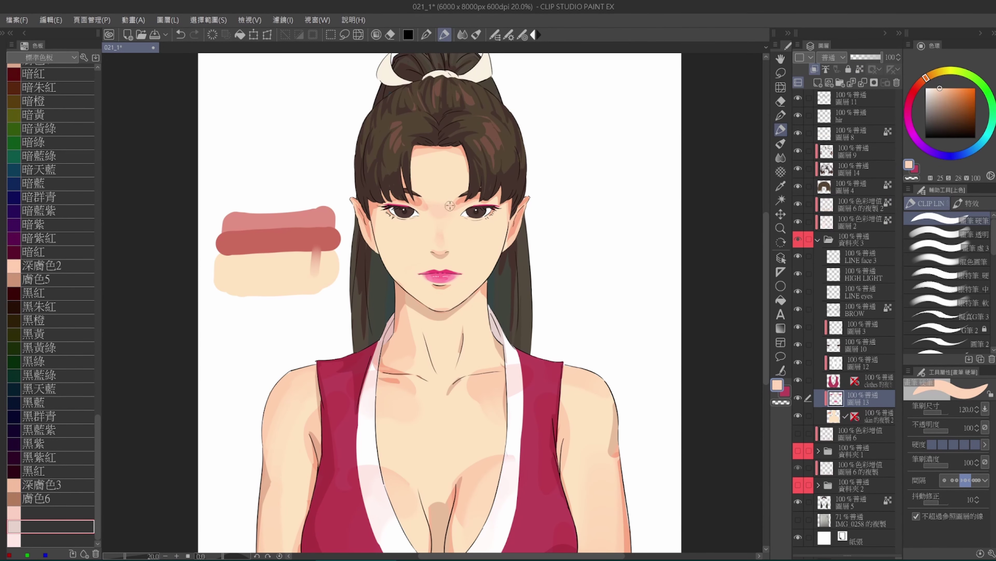
{"action": "key", "text": "j"}
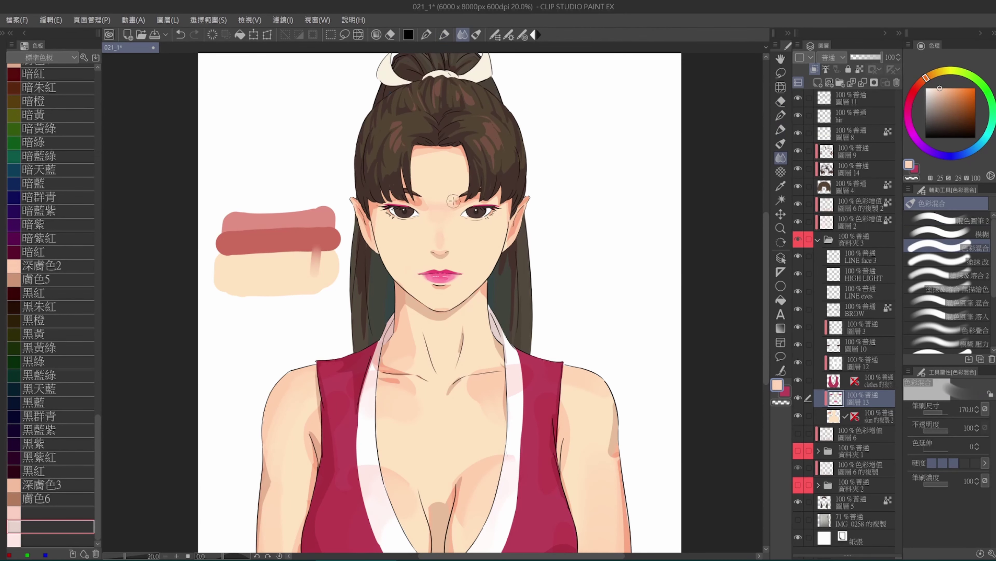
{"action": "left_click_drag", "start_coordinate": [443, 217], "coordinate": [428, 232]}
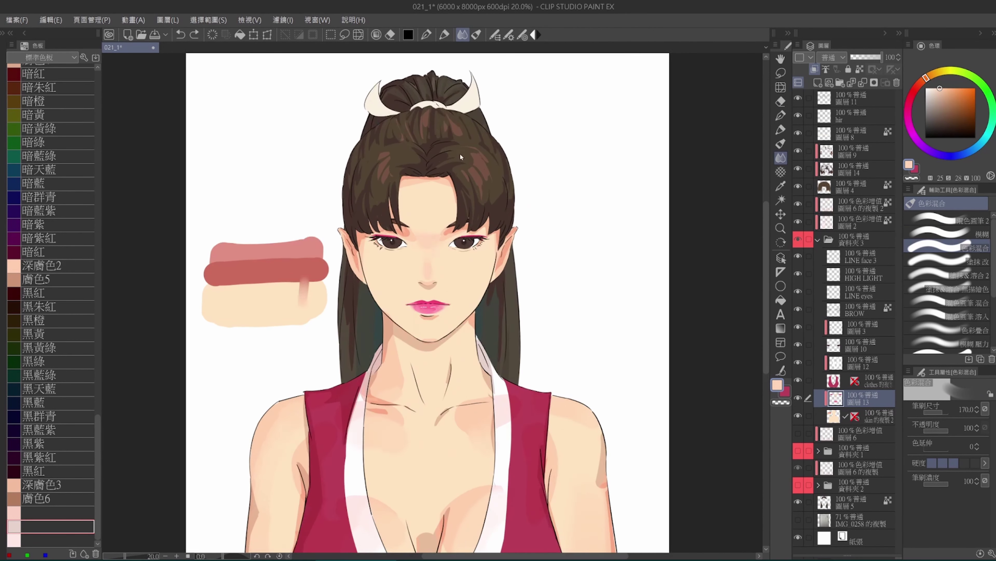
{"action": "key", "text": "e"}
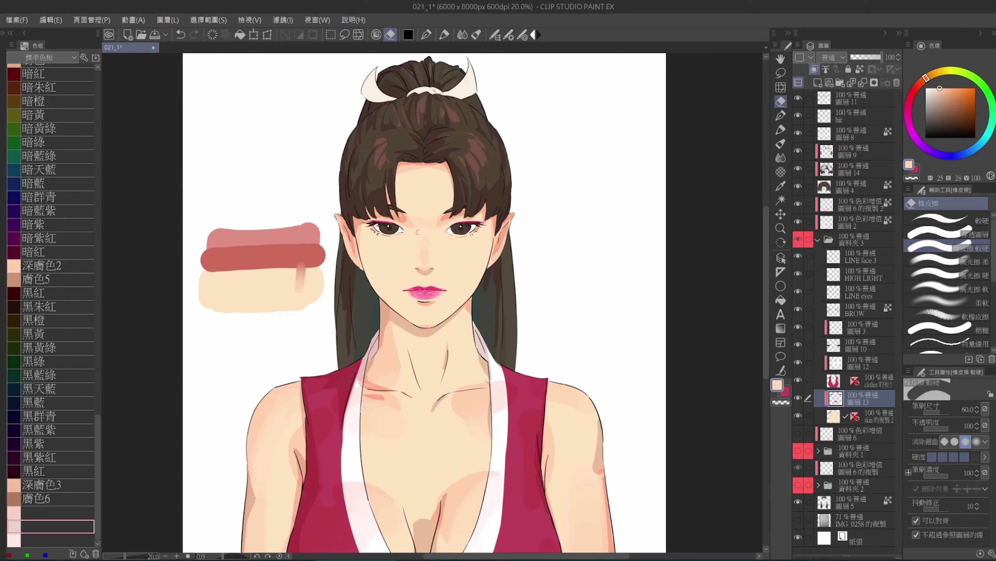
{"action": "key", "text": "j"}
{"action": "key", "text": "bracketright"}
{"action": "scroll", "coordinate": [435, 202], "scroll_direction": "up", "scroll_amount": 1}
{"action": "scroll", "coordinate": [542, 200], "scroll_direction": "down", "scroll_amount": 1}
Retouch the pink facial shadows on 圖層 6 的複製 2 and trim them with the eraser at size 60
{"action": "left_click", "coordinate": [856, 204]}
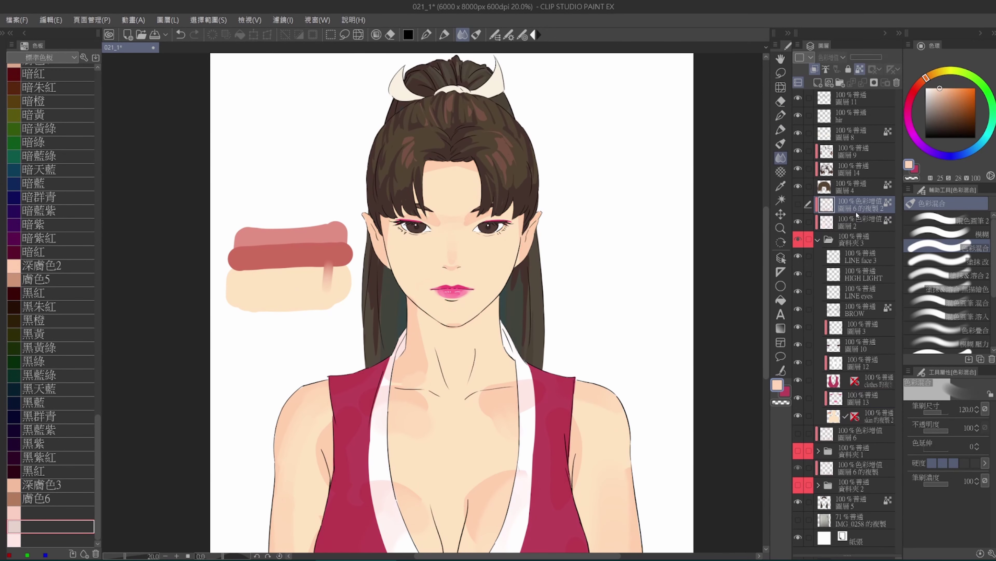
{"action": "key", "text": "p"}
{"action": "scroll", "coordinate": [476, 217], "scroll_direction": "up", "scroll_amount": 1}
{"action": "left_click", "coordinate": [458, 223], "text": "alt"}
{"action": "mouse_move", "coordinate": [422, 215]}
{"action": "left_mouse_down"}
{"action": "mouse_move", "coordinate": [409, 221]}
{"action": "mouse_move", "coordinate": [491, 214]}
{"action": "left_mouse_up"}
{"action": "key", "text": "e"}
{"action": "scroll", "coordinate": [455, 306], "scroll_direction": "down", "scroll_amount": 1}
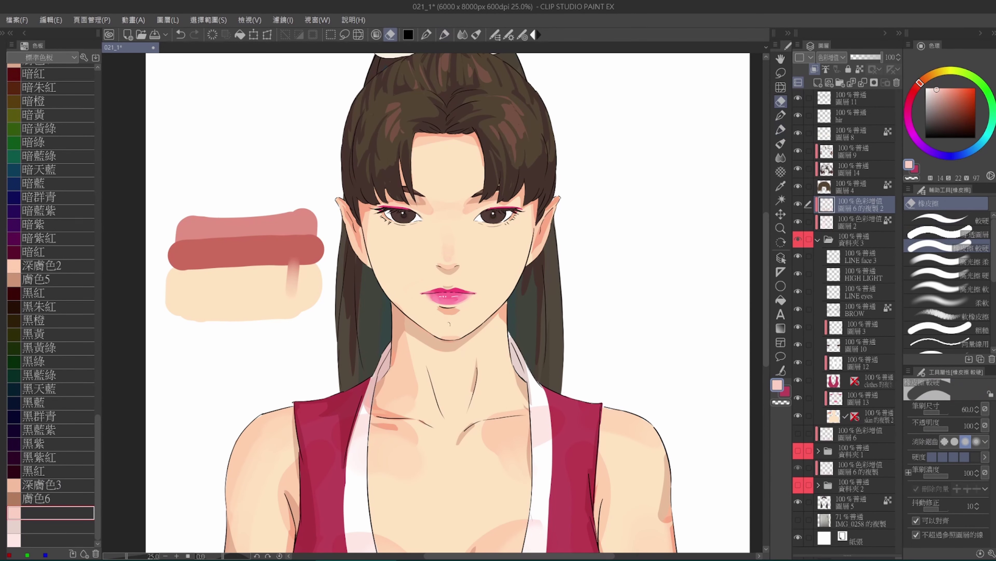
Recolour the arm and cleavage shadows on 圖層 6 的複製 2 with greyish pink and pink at size 300
{"action": "key", "text": "p"}
{"action": "scroll", "coordinate": [544, 281], "scroll_direction": "down", "scroll_amount": 1}
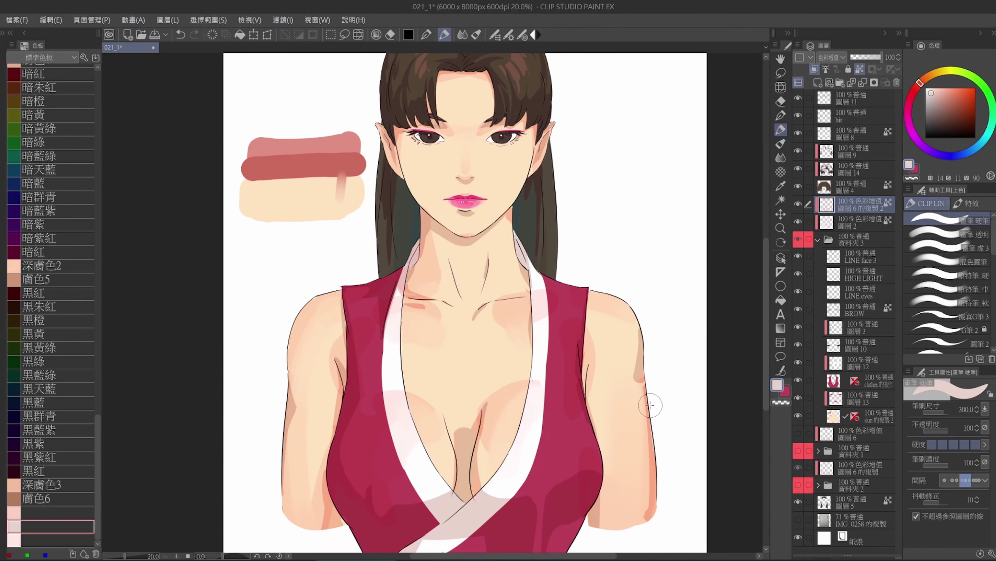
{"action": "key", "text": "e"}
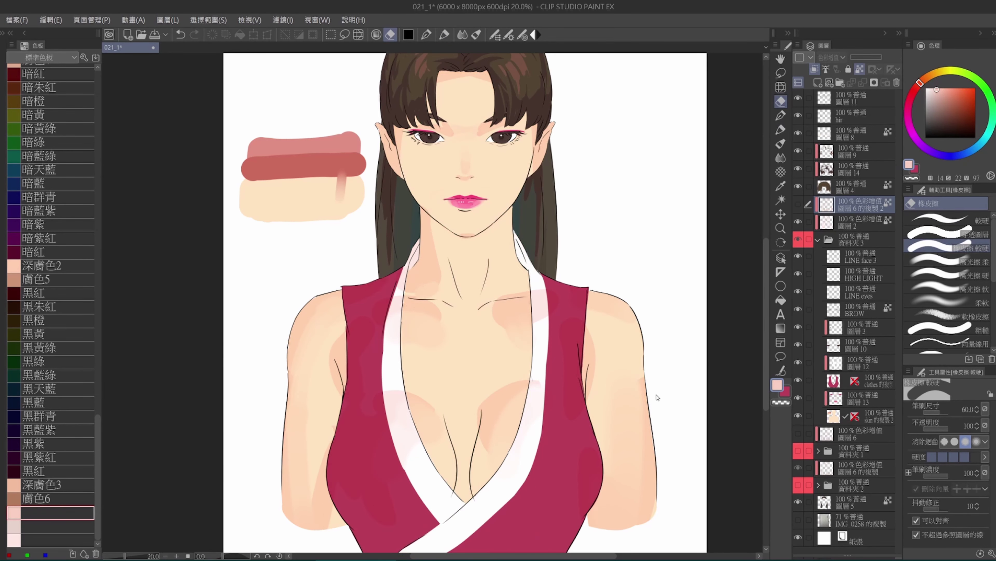
{"action": "key", "text": "b"}
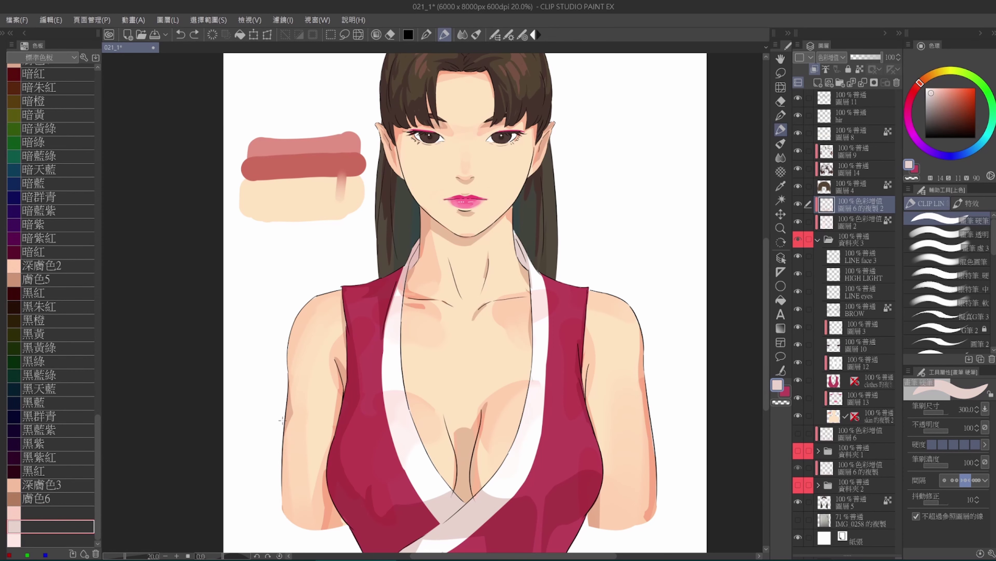
{"action": "left_click_drag", "start_coordinate": [387, 247], "coordinate": [361, 256]}
{"action": "key", "text": "e"}
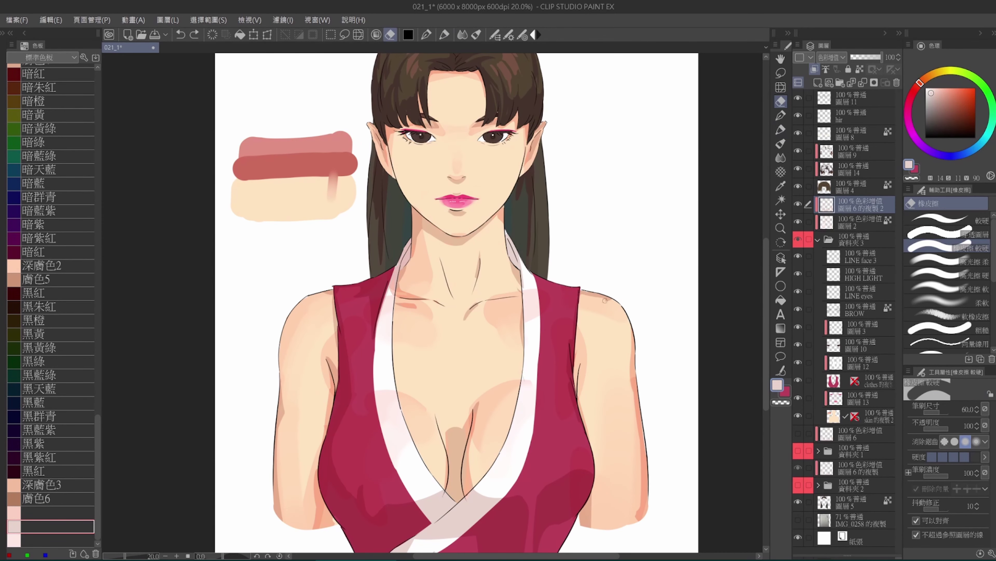
Paint pale pink shading on the face in 圖層 2, reducing the brush from size 300 to 150
{"action": "scroll", "coordinate": [430, 235], "scroll_direction": "down", "scroll_amount": 2}
{"action": "scroll", "coordinate": [430, 235], "scroll_direction": "up", "scroll_amount": 3}
{"action": "key", "text": "b"}
{"action": "key", "text": "alt+bracketleft"}
{"action": "scroll", "coordinate": [429, 235], "scroll_direction": "up", "scroll_amount": 1}
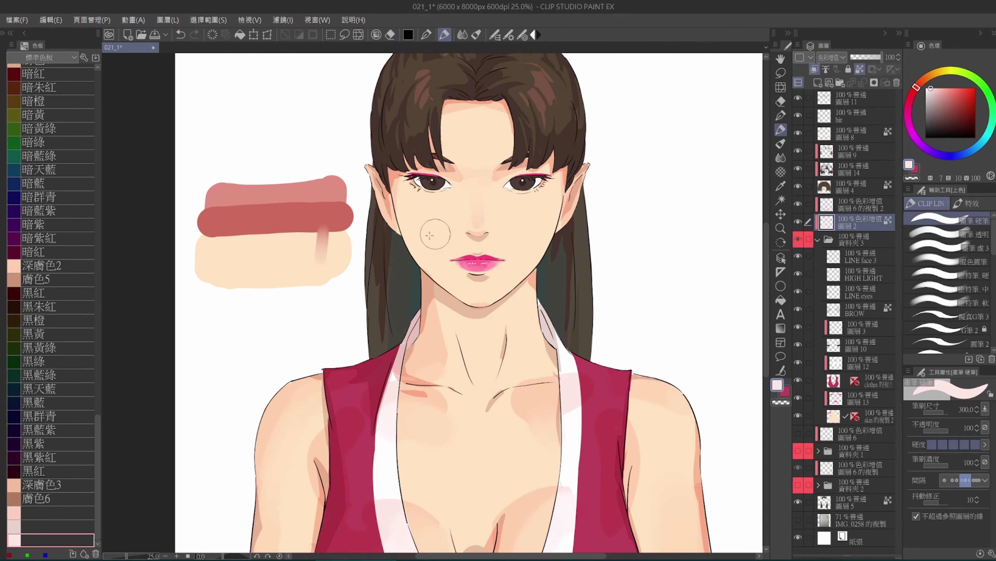
{"action": "key", "text": "bracketleft"}
{"action": "key", "text": "bracketleft"}
{"action": "key", "text": "bracketleft"}
{"action": "key", "text": "bracketleft"}
{"action": "scroll", "coordinate": [499, 239], "scroll_direction": "down", "scroll_amount": 1}
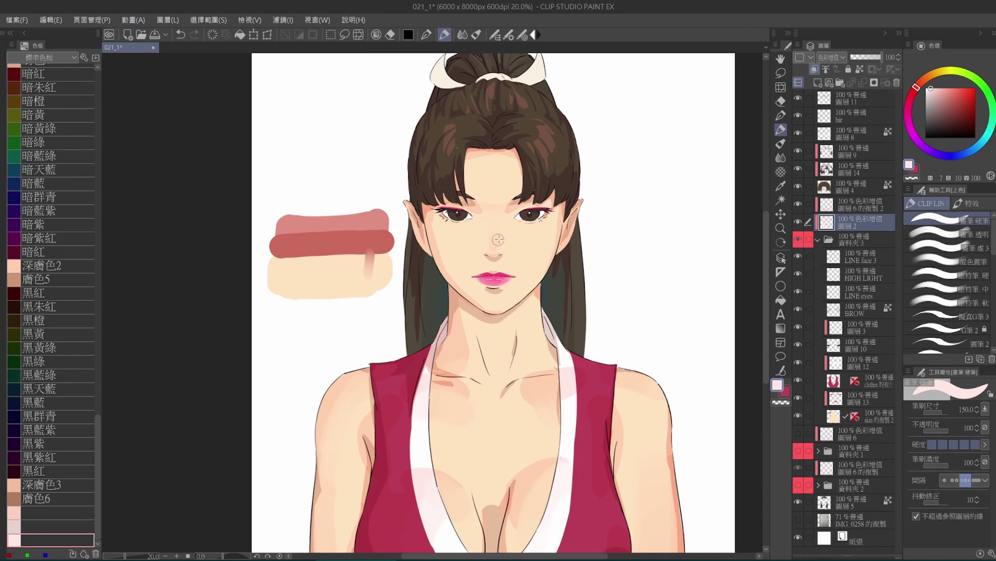
Refine the pale pink shading around the inner eyes and nose on 圖層 2 at size 80
{"action": "key", "text": "bracketleft"}
{"action": "key", "text": "bracketleft"}
{"action": "scroll", "coordinate": [499, 239], "scroll_direction": "up", "scroll_amount": 1}
{"action": "key", "text": "ctrl+z"}
{"action": "scroll", "coordinate": [470, 219], "scroll_direction": "up", "scroll_amount": 1}
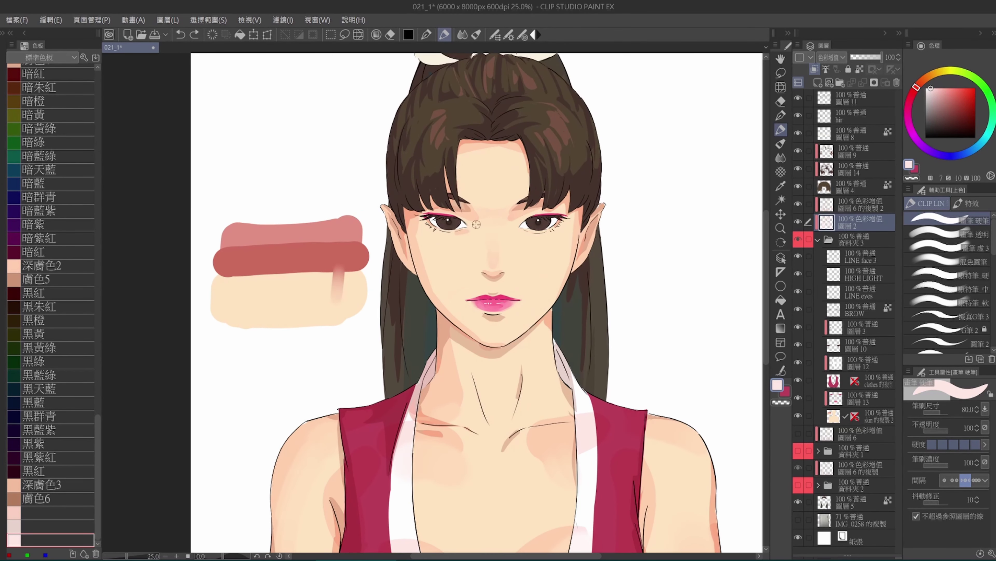
{"action": "scroll", "coordinate": [472, 231], "scroll_direction": "down", "scroll_amount": 1}
Blend the pale pink shading along the cheeks on 圖層 2 at size 120 and undo the last stroke
{"action": "key", "text": "e"}
{"action": "key", "text": "j"}
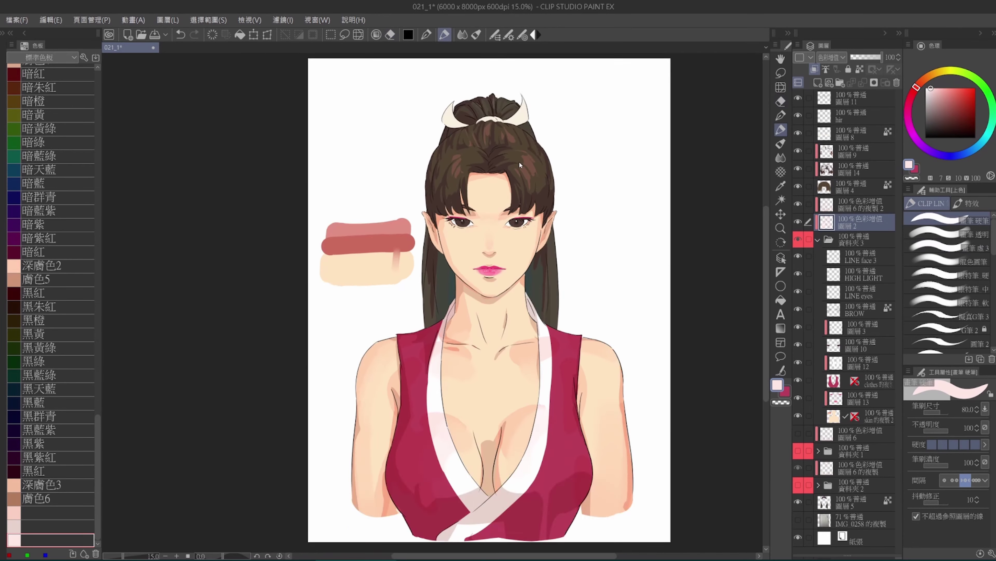
{"action": "scroll", "coordinate": [470, 227], "scroll_direction": "up", "scroll_amount": 1}
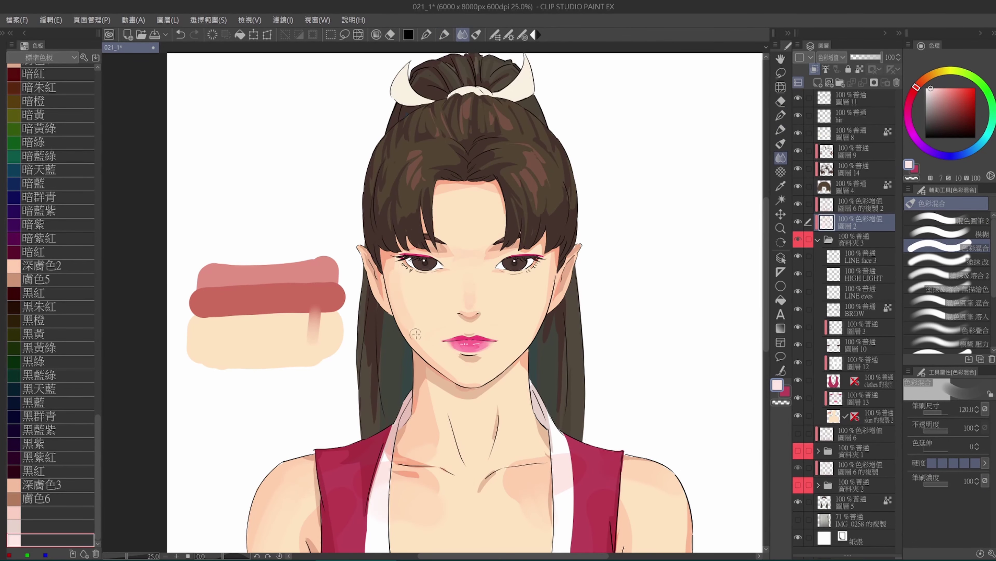
{"action": "left_click_drag", "start_coordinate": [392, 268], "coordinate": [409, 320]}
{"action": "key", "text": "ctrl+z"}
Touch up the skin between the eyes on 圖層 13 with the sampled skin colour, blending it at size 120
{"action": "scroll", "coordinate": [443, 255], "scroll_direction": "up", "scroll_amount": 1}
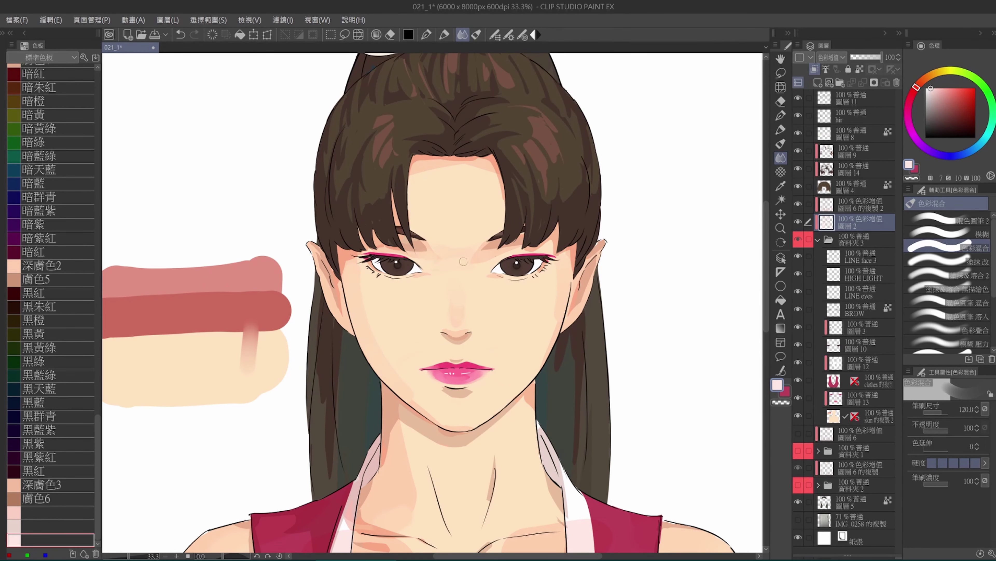
{"action": "left_click", "coordinate": [848, 397]}
{"action": "key", "text": "p"}
{"action": "left_click", "coordinate": [461, 255], "text": "alt"}
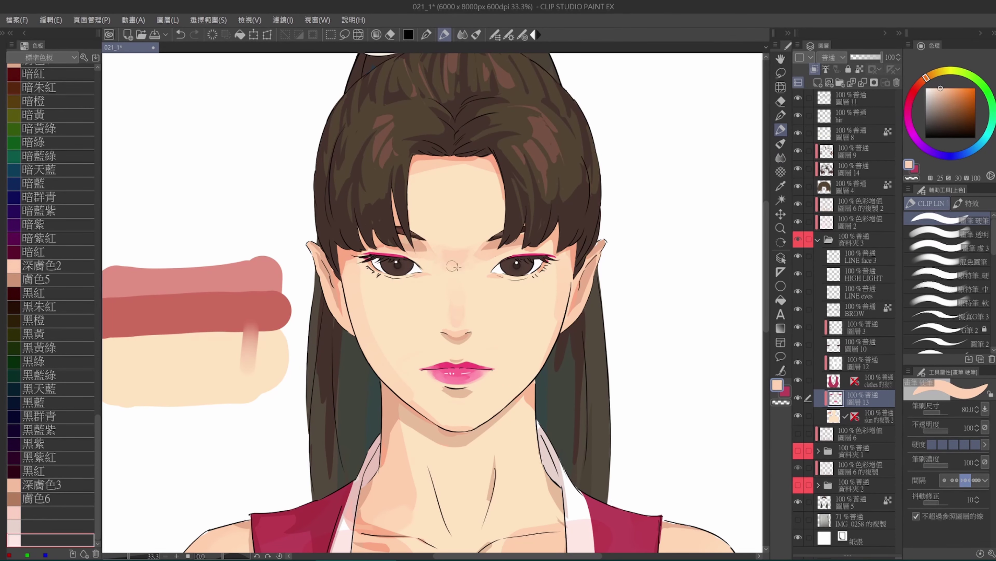
{"action": "key", "text": "j"}
{"action": "scroll", "coordinate": [457, 266], "scroll_direction": "down", "scroll_amount": 2}
{"action": "scroll", "coordinate": [461, 266], "scroll_direction": "up", "scroll_amount": 2}
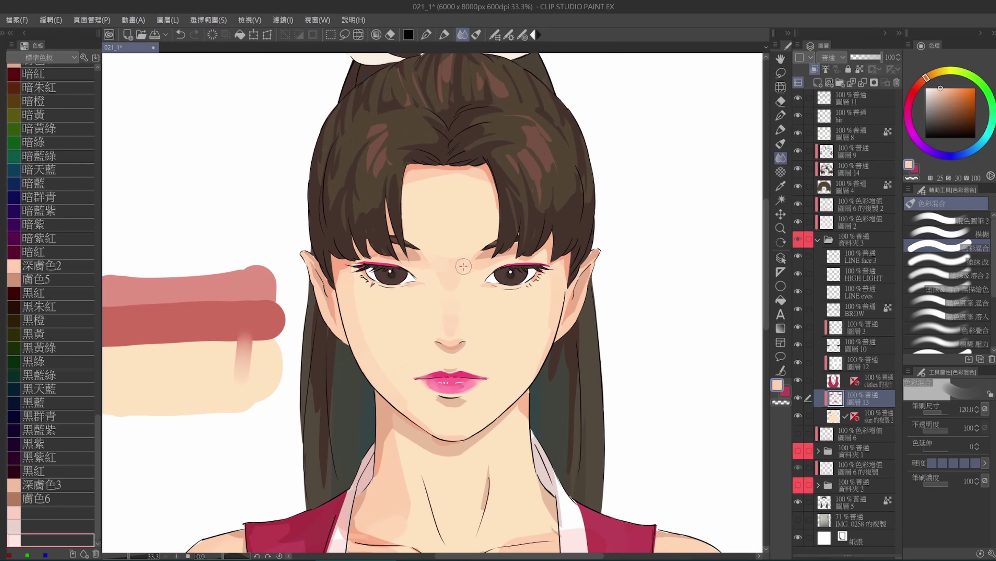
Sample the pale pink on 圖層 2 and refine the blended shading between the brows
{"action": "scroll", "coordinate": [430, 266], "scroll_direction": "down", "scroll_amount": 1}
{"action": "left_click", "coordinate": [433, 266], "text": "ctrl+shift"}
{"action": "scroll", "coordinate": [435, 266], "scroll_direction": "up", "scroll_amount": 1}
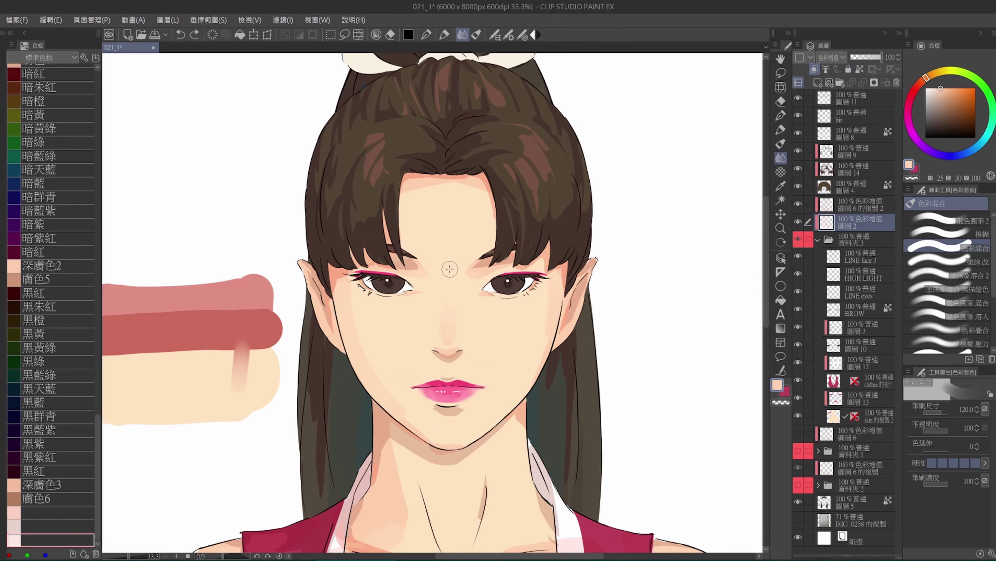
{"action": "key", "text": "p"}
{"action": "left_click", "coordinate": [465, 266], "text": "alt"}
{"action": "key", "text": "j"}
{"action": "scroll", "coordinate": [449, 278], "scroll_direction": "down", "scroll_amount": 1}
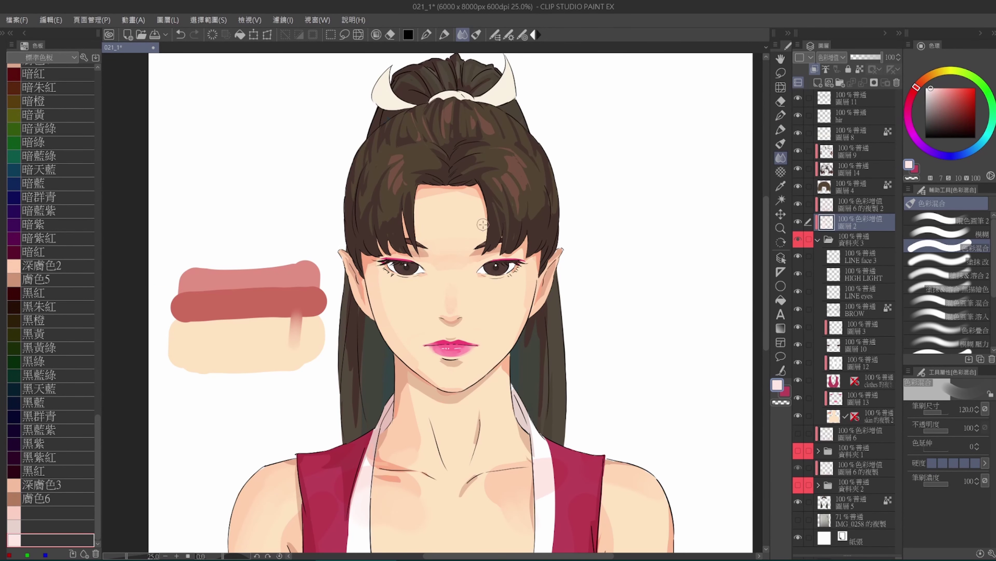
{"action": "left_click_drag", "start_coordinate": [484, 225], "coordinate": [494, 208]}
Touch up the white highlights around both eyes on the HIGH LIGHT layer
{"action": "key", "text": "p"}
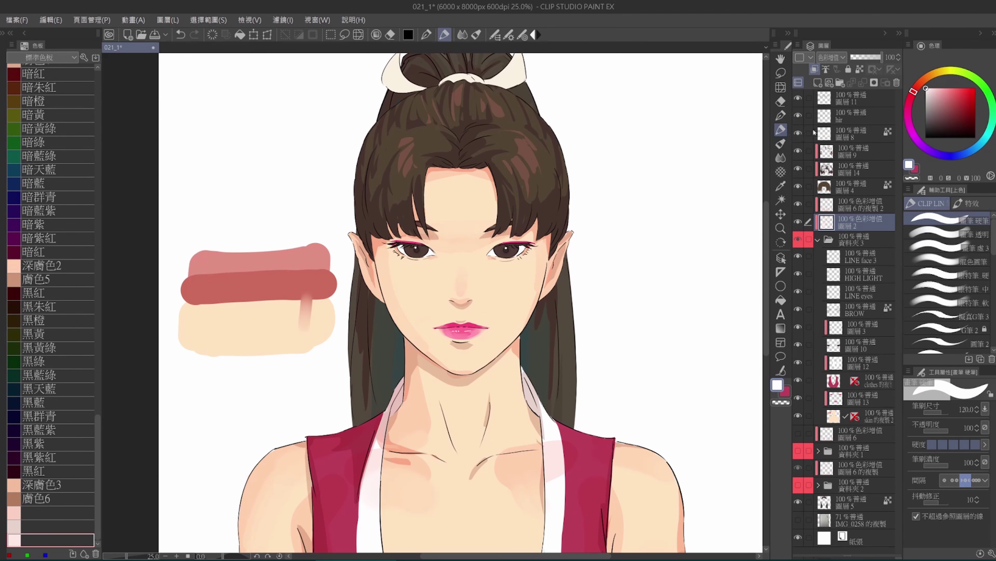
{"action": "left_click", "coordinate": [431, 274], "text": "ctrl"}
{"action": "scroll", "coordinate": [447, 204], "scroll_direction": "up", "scroll_amount": 1}
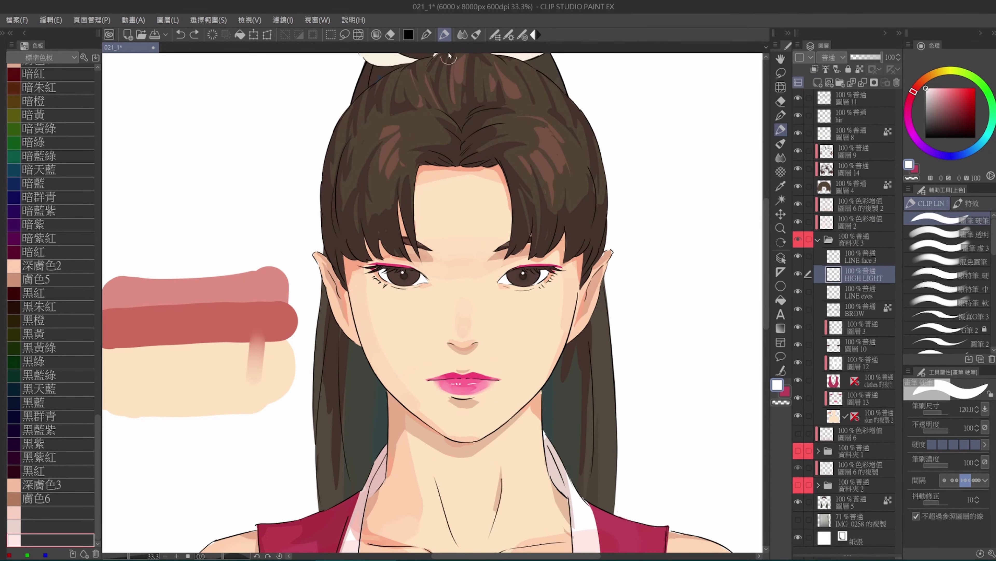
{"action": "key", "text": "j"}
{"action": "scroll", "coordinate": [628, 286], "scroll_direction": "up", "scroll_amount": 1}
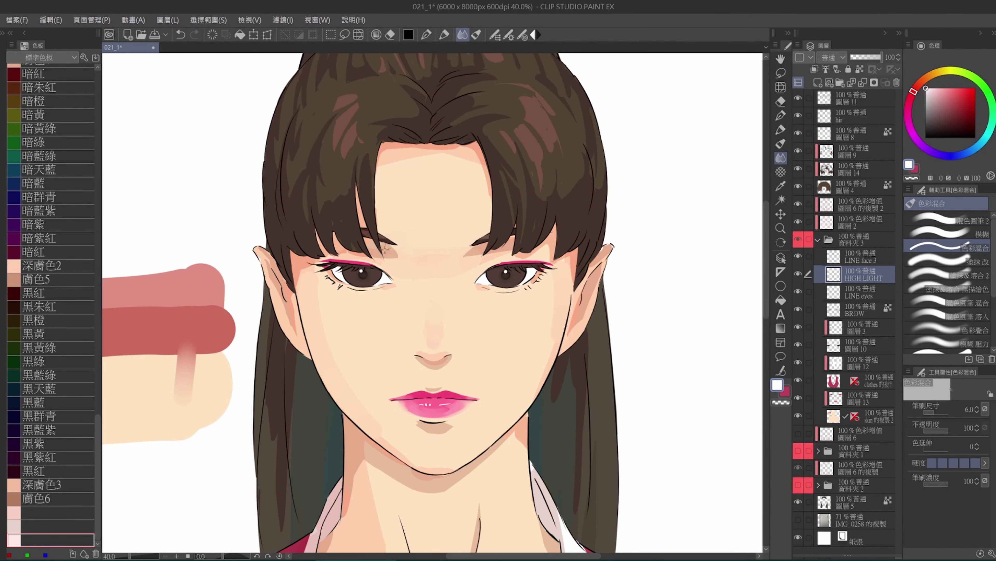
{"action": "scroll", "coordinate": [506, 275], "scroll_direction": "down", "scroll_amount": 2}
{"action": "scroll", "coordinate": [359, 299], "scroll_direction": "up", "scroll_amount": 2}
{"action": "key", "text": "p"}
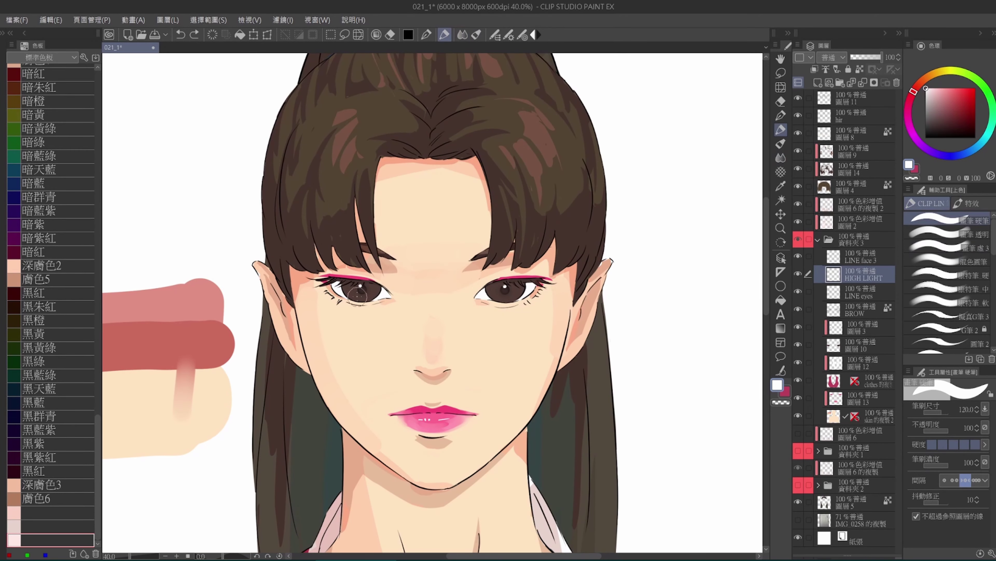
{"action": "key", "text": "e"}
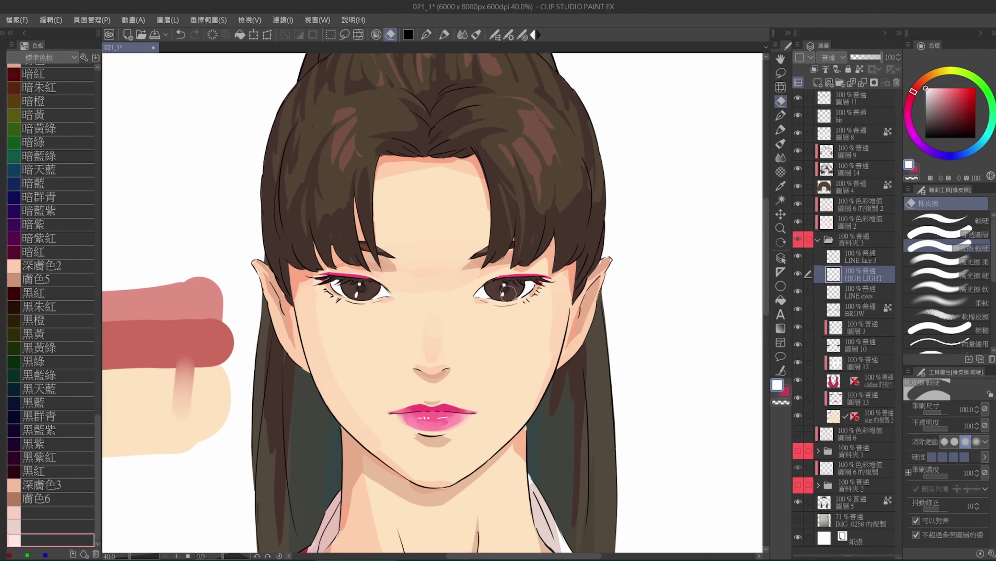
{"action": "scroll", "coordinate": [360, 303], "scroll_direction": "down", "scroll_amount": 1}
Paint white highlights on the nose and both cheeks on the HIGH LIGHT layer, and blend them at sizes 70 and 30
{"action": "key", "text": "p"}
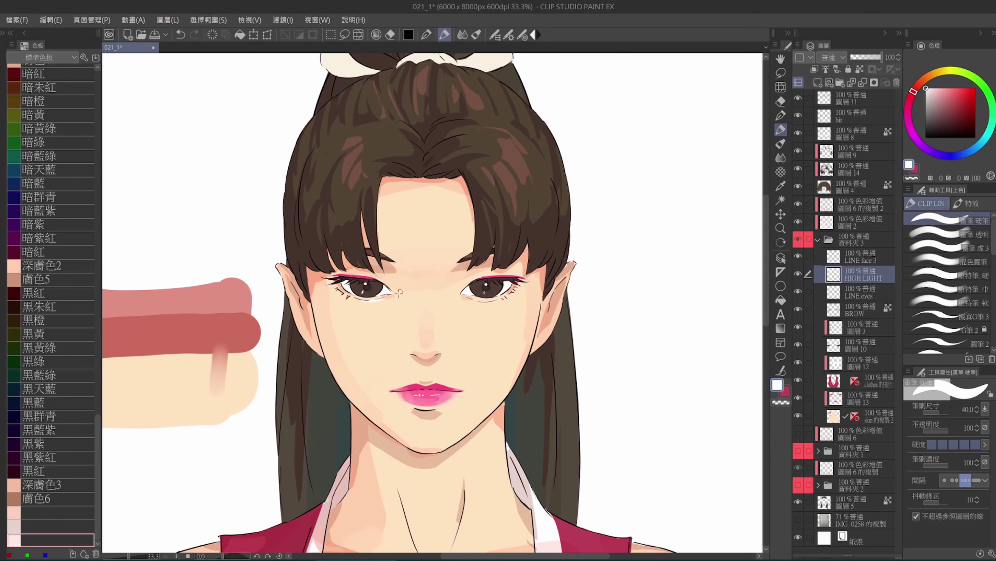
{"action": "scroll", "coordinate": [478, 311], "scroll_direction": "down", "scroll_amount": 1}
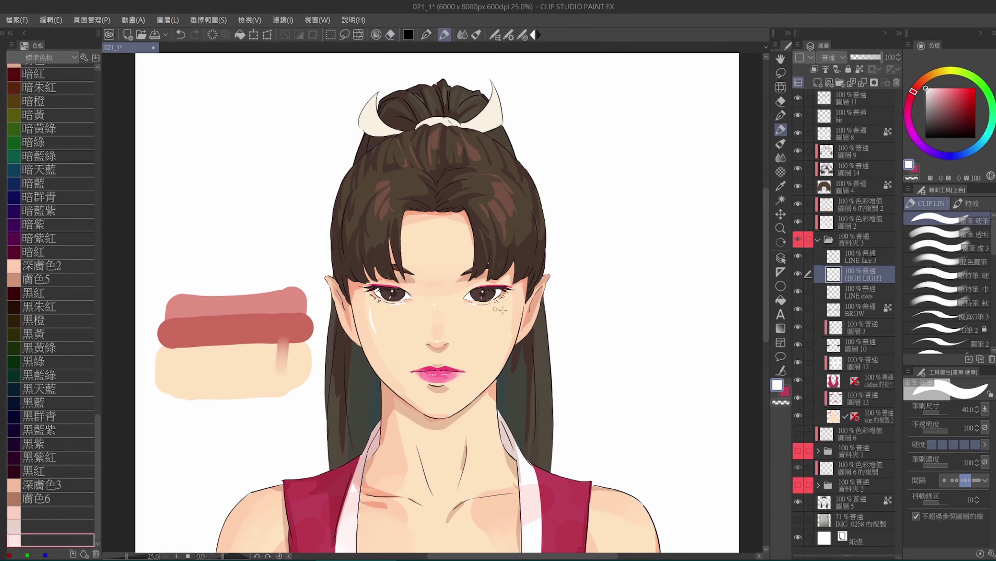
{"action": "key", "text": "]"}
{"action": "left_click_drag", "start_coordinate": [370, 310], "coordinate": [372, 316]}
{"action": "left_click_drag", "start_coordinate": [505, 310], "coordinate": [506, 316]}
{"action": "key", "text": "j"}
{"action": "left_click_drag", "start_coordinate": [396, 307], "coordinate": [438, 284]}
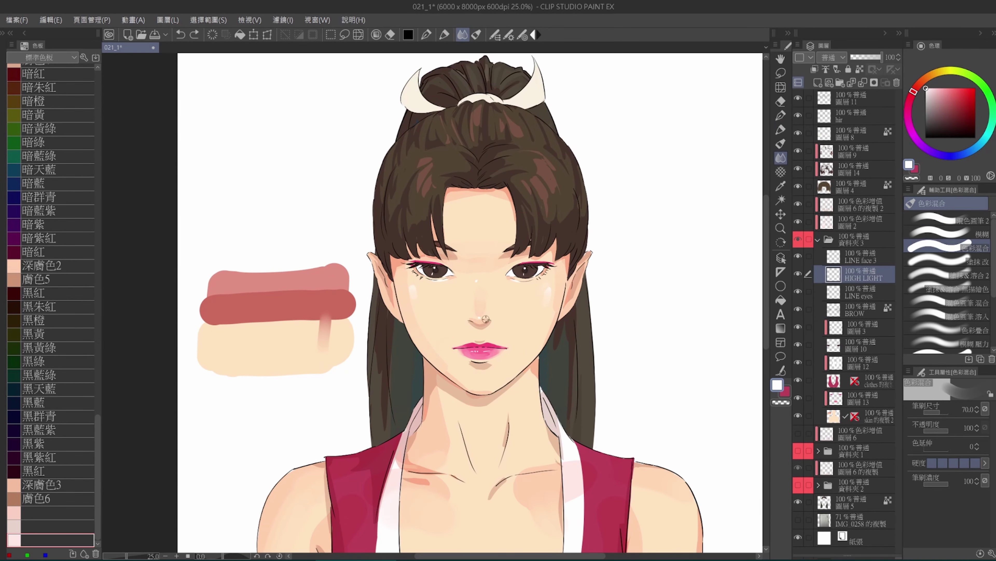
{"action": "scroll", "coordinate": [487, 283], "scroll_direction": "up", "scroll_amount": 2}
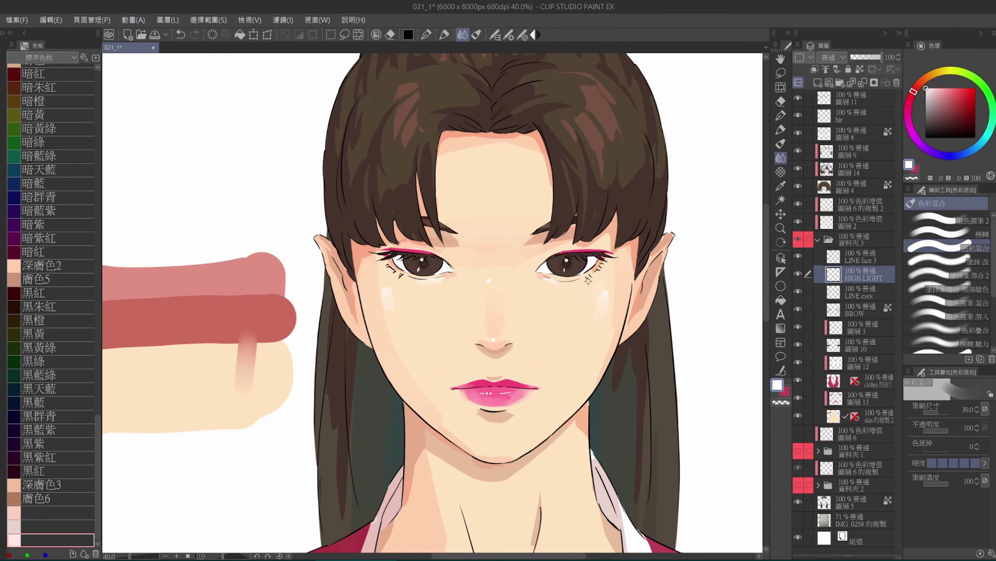
{"action": "scroll", "coordinate": [458, 243], "scroll_direction": "down", "scroll_amount": 2}
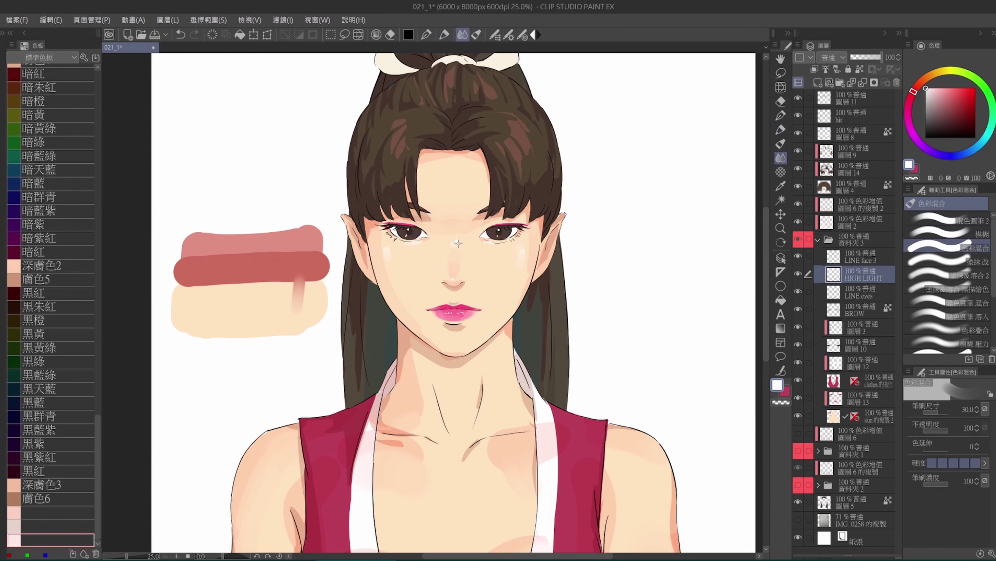
Paint white highlights on the breast and shoulder on the HIGH LIGHT layer with the brush at size 120
{"action": "scroll", "coordinate": [458, 244], "scroll_direction": "down", "scroll_amount": 2}
{"action": "key", "text": "e"}
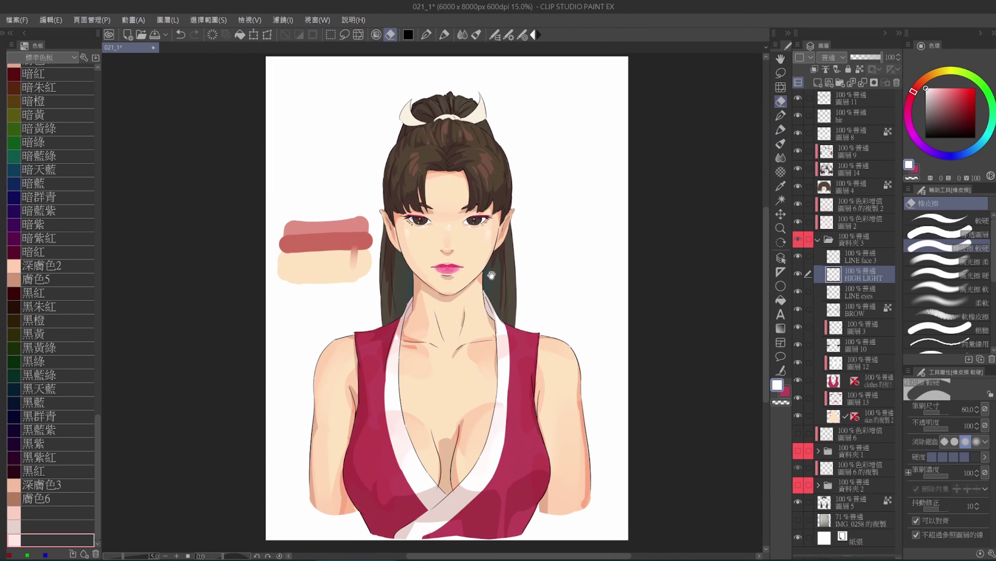
{"action": "left_click_drag", "start_coordinate": [491, 275], "coordinate": [481, 243]}
{"action": "key", "text": "p"}
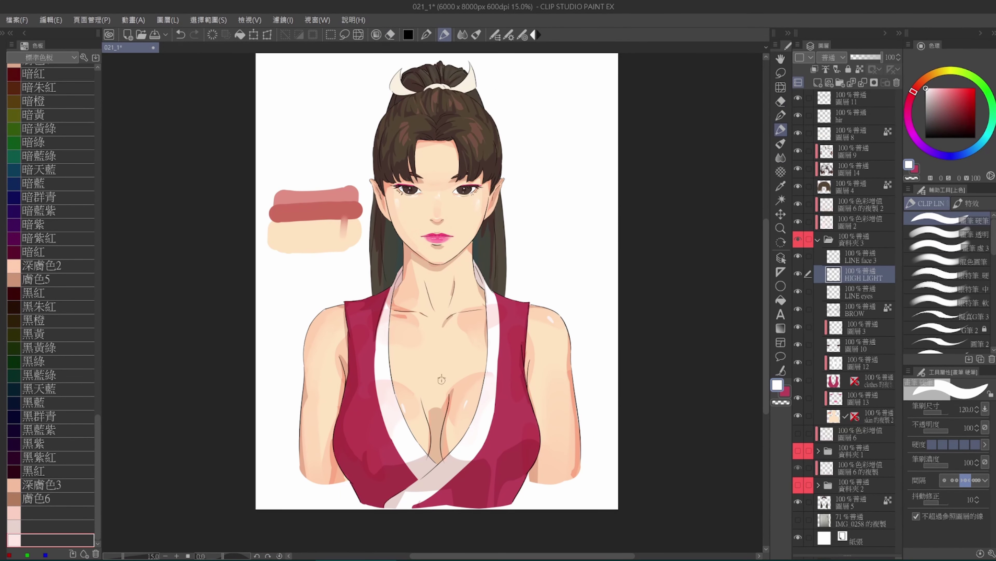
Soften the breast and shoulder highlights with color blending, raising the size from 60 to 150 at the lowest hardness
{"action": "key", "text": "j"}
{"action": "scroll", "coordinate": [552, 317], "scroll_direction": "up", "scroll_amount": 1}
{"action": "scroll", "coordinate": [556, 321], "scroll_direction": "down", "scroll_amount": 1}
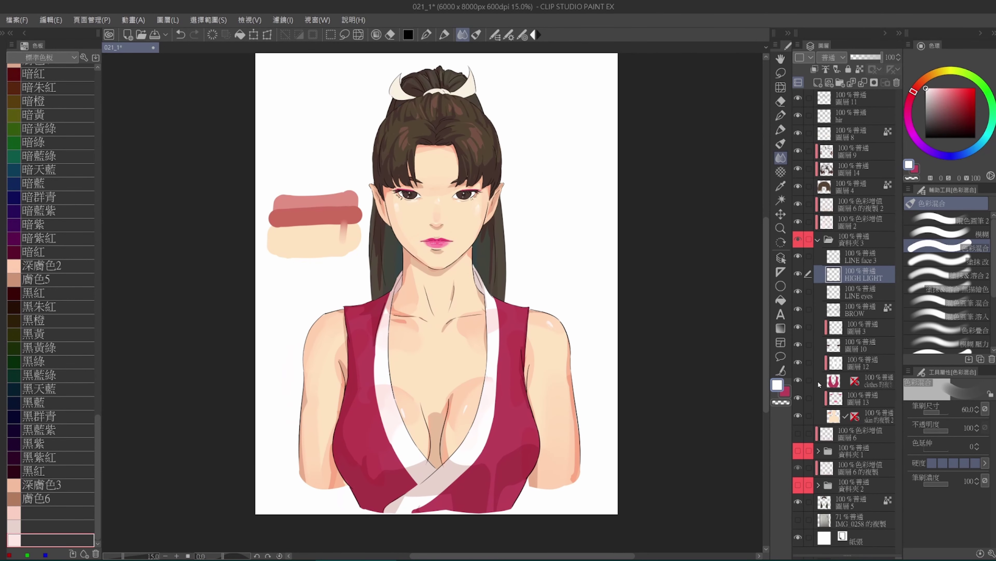
{"action": "scroll", "coordinate": [571, 282], "scroll_direction": "up", "scroll_amount": 1}
{"action": "scroll", "coordinate": [557, 334], "scroll_direction": "down", "scroll_amount": 1}
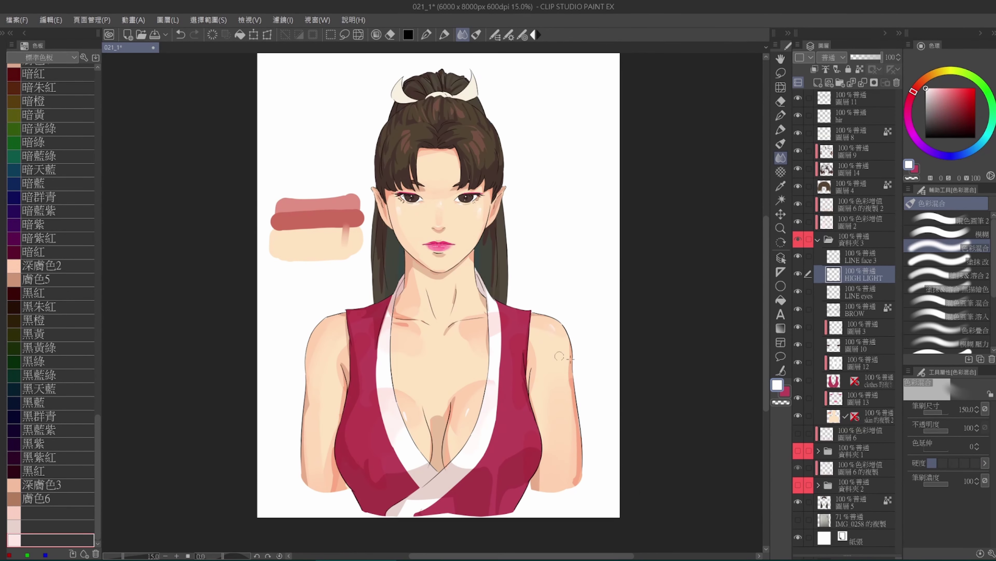
{"action": "scroll", "coordinate": [542, 331], "scroll_direction": "up", "scroll_amount": 1}
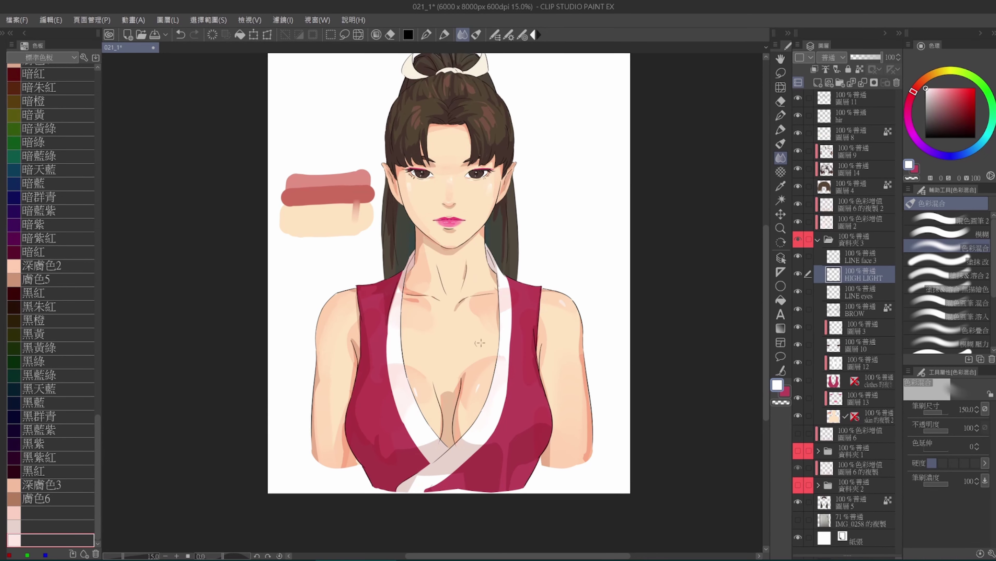
{"action": "scroll", "coordinate": [457, 415], "scroll_direction": "down", "scroll_amount": 2}
{"action": "scroll", "coordinate": [458, 415], "scroll_direction": "up", "scroll_amount": 1}
Blend the pale pink chest shading on 圖層 2 at full hardness, enlarging the blending brush to size 200
{"action": "left_click", "coordinate": [463, 411], "text": "ctrl+shift"}
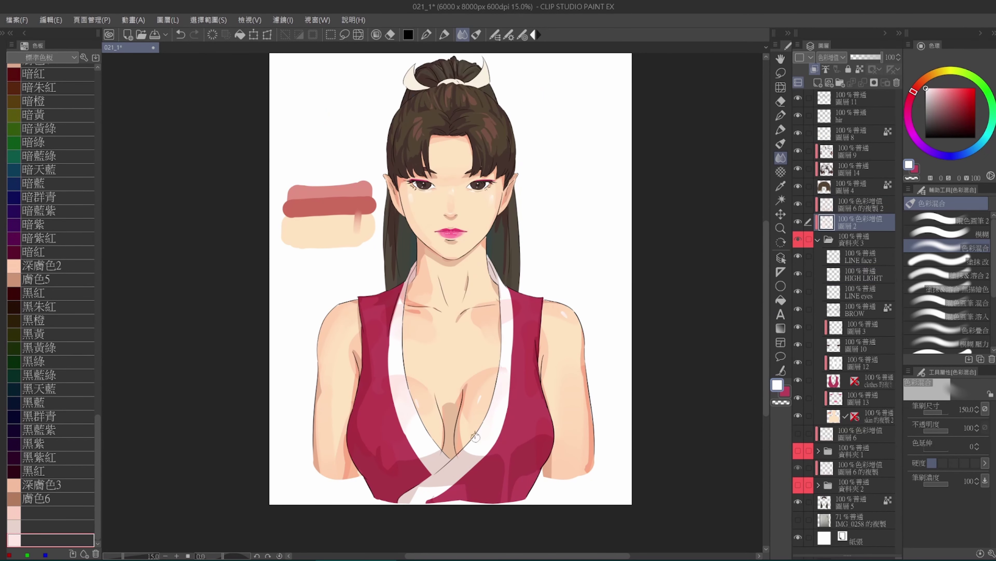
{"action": "key", "text": "bracketright"}
{"action": "key", "text": "bracketright"}
{"action": "key", "text": "bracketright"}
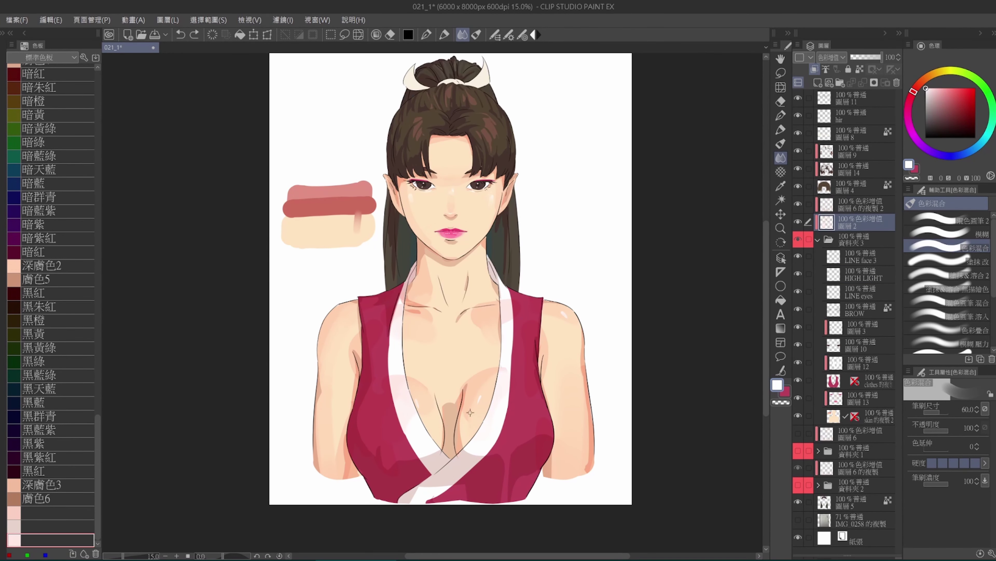
{"action": "scroll", "coordinate": [475, 384], "scroll_direction": "down", "scroll_amount": 1}
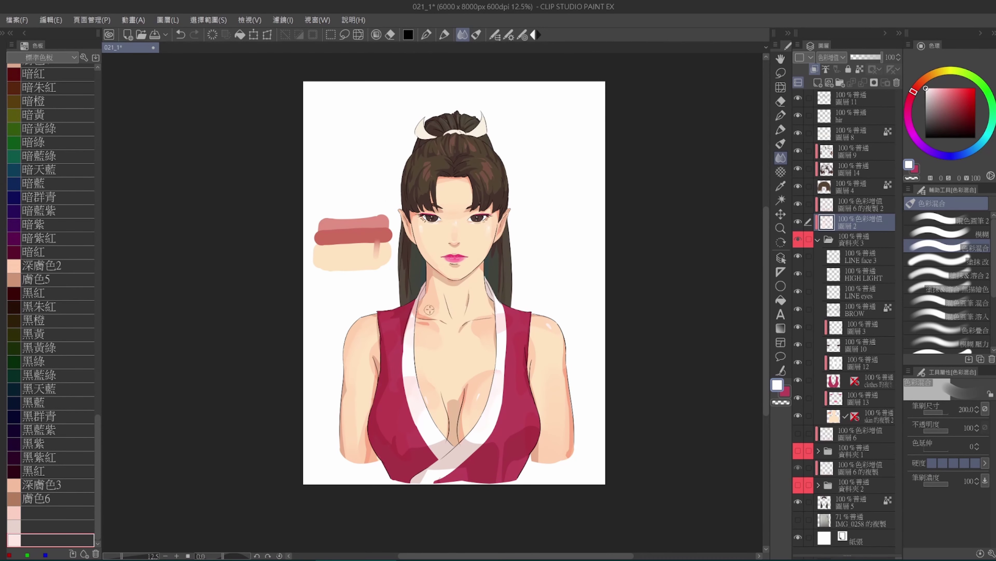
Lock transparency on 圖層 6 的複製 2, recolour the arm shadows with greyish pink at size 150, and compare the layer on and off
{"action": "left_click", "coordinate": [575, 424], "text": "ctrl+shift"}
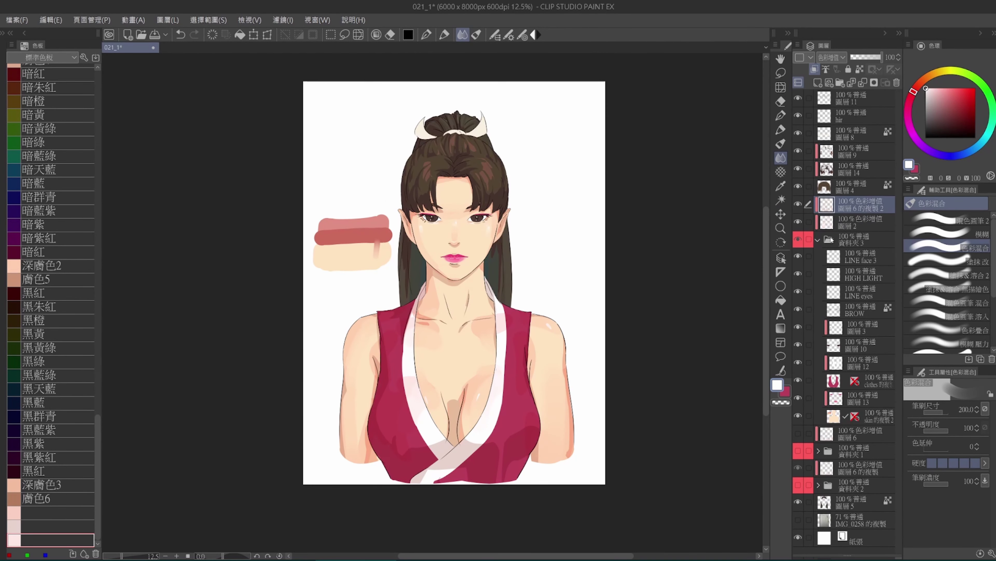
{"action": "left_click", "coordinate": [575, 425], "text": "alt"}
{"action": "scroll", "coordinate": [575, 423], "scroll_direction": "up", "scroll_amount": 1}
{"action": "key", "text": "p"}
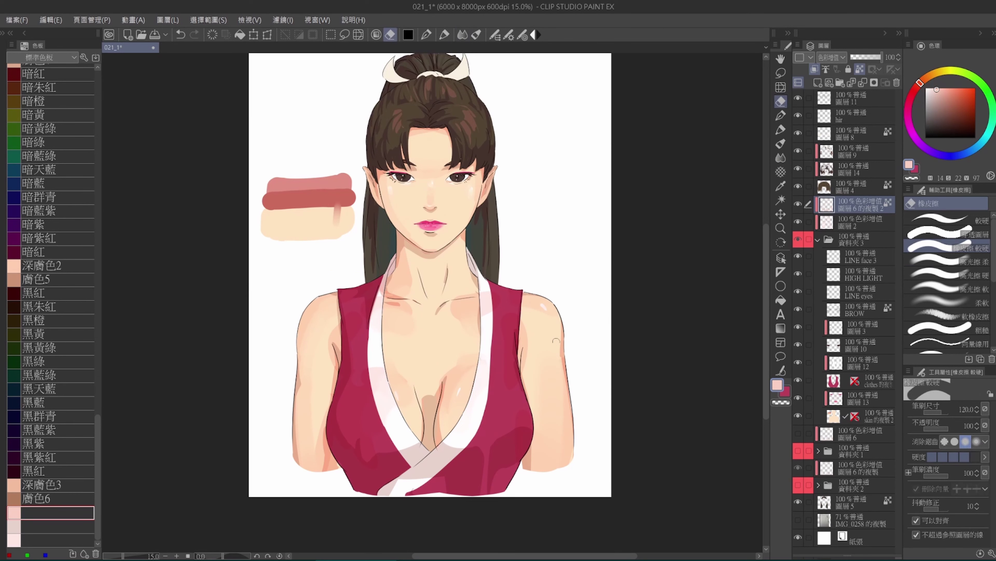
{"action": "left_click", "coordinate": [570, 391], "text": "alt"}
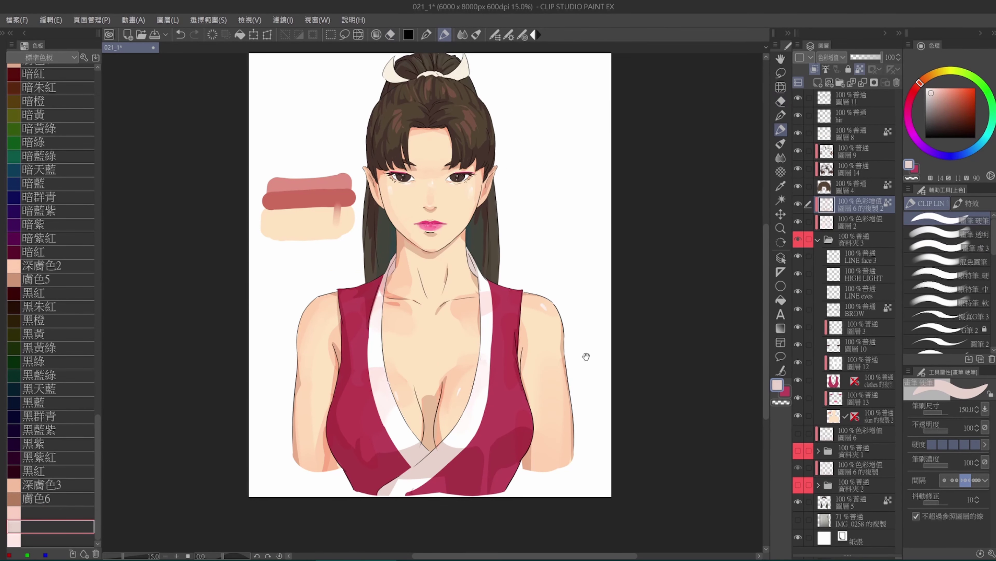
{"action": "scroll", "coordinate": [585, 356], "scroll_direction": "up", "scroll_amount": 1}
{"action": "left_click", "coordinate": [798, 204]}
{"action": "left_click", "coordinate": [798, 204]}
Paint pale pink shading on the forehead in 圖層 2 at size 150 and blend it at size 200 with the lowest hardness
{"action": "left_click", "coordinate": [859, 222]}
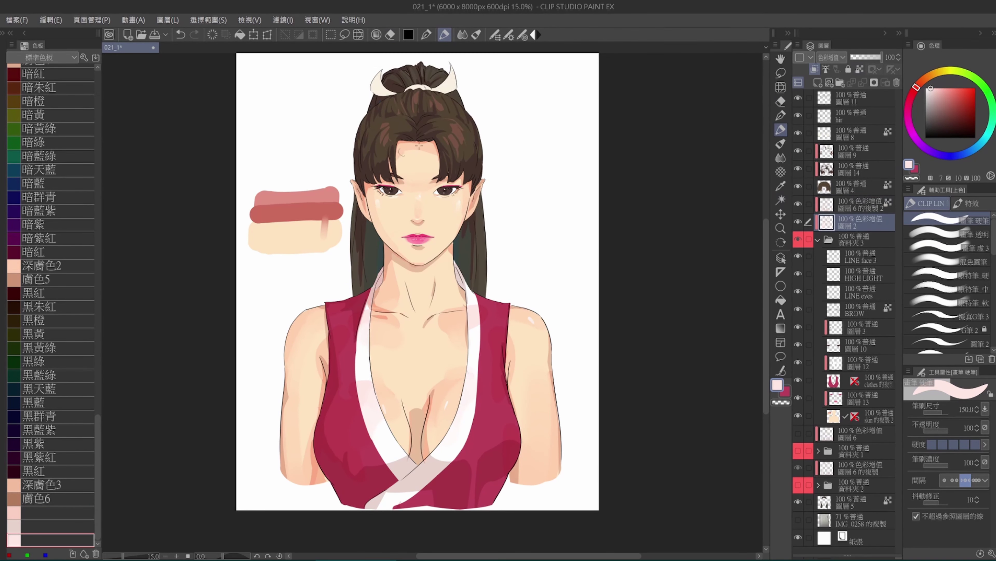
{"action": "key", "text": "j"}
{"action": "scroll", "coordinate": [447, 165], "scroll_direction": "down", "scroll_amount": 1}
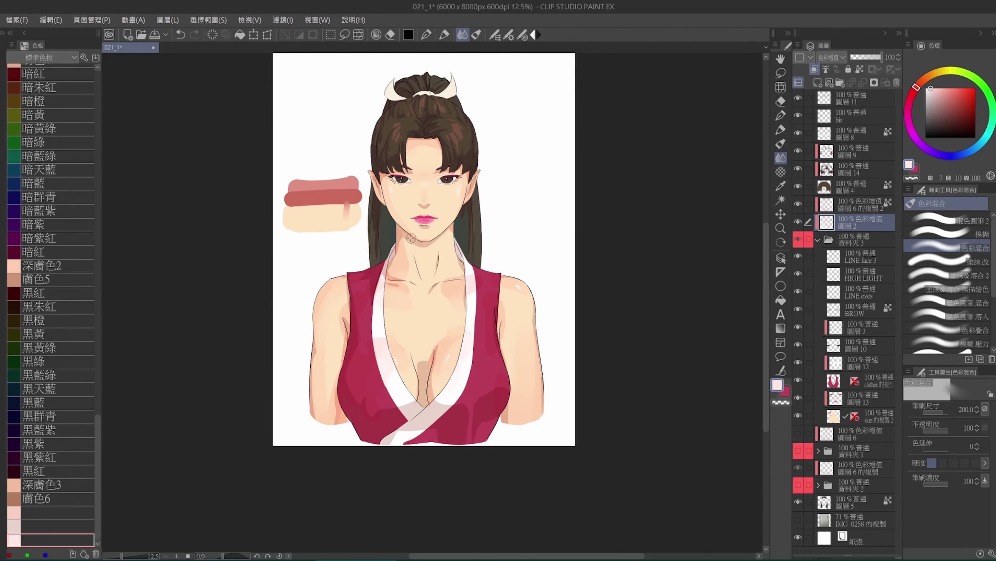
{"action": "scroll", "coordinate": [443, 169], "scroll_direction": "up", "scroll_amount": 2}
{"action": "key", "text": "e"}
{"action": "key", "text": "j"}
{"action": "scroll", "coordinate": [416, 206], "scroll_direction": "down", "scroll_amount": 1}
{"action": "scroll", "coordinate": [404, 177], "scroll_direction": "up", "scroll_amount": 1}
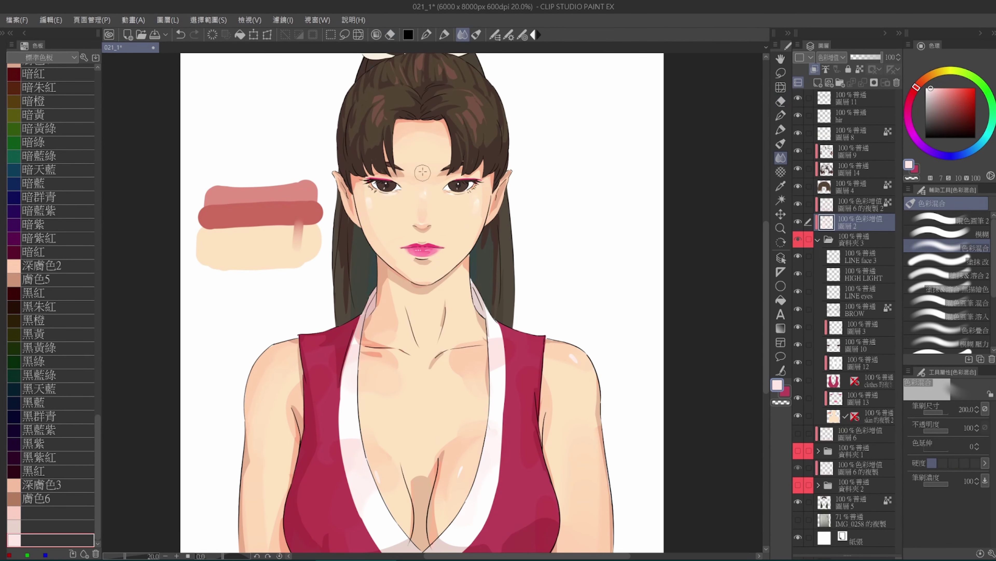
Blend the pale pink shading across the face and neck on 圖層 2, using sizes between 120 and 170
{"action": "scroll", "coordinate": [392, 149], "scroll_direction": "down", "scroll_amount": 1}
{"action": "scroll", "coordinate": [388, 141], "scroll_direction": "up", "scroll_amount": 1}
{"action": "key", "text": "bracketleft"}
{"action": "scroll", "coordinate": [392, 134], "scroll_direction": "down", "scroll_amount": 1}
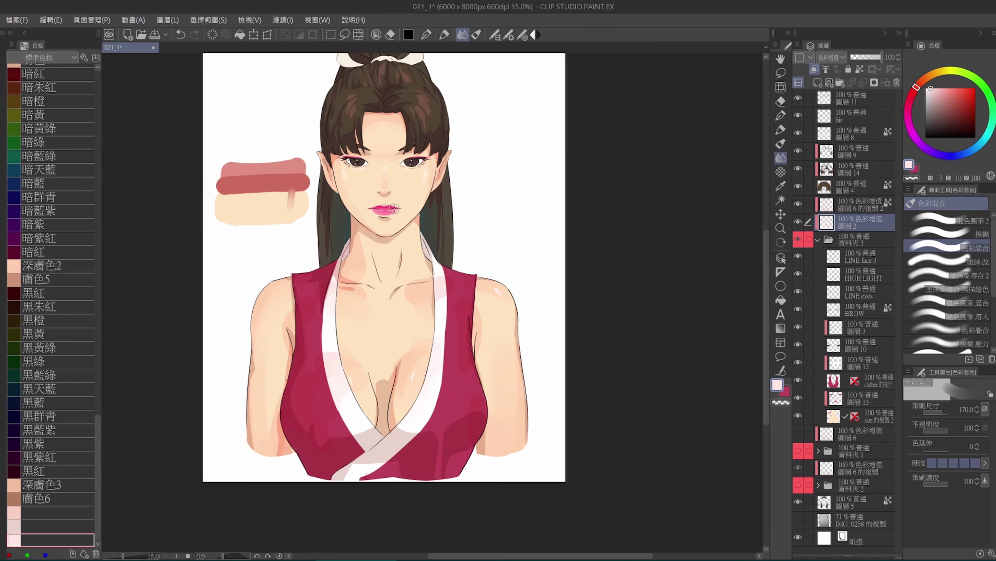
{"action": "scroll", "coordinate": [392, 133], "scroll_direction": "up", "scroll_amount": 1}
{"action": "scroll", "coordinate": [431, 121], "scroll_direction": "down", "scroll_amount": 1}
{"action": "scroll", "coordinate": [431, 121], "scroll_direction": "up", "scroll_amount": 1}
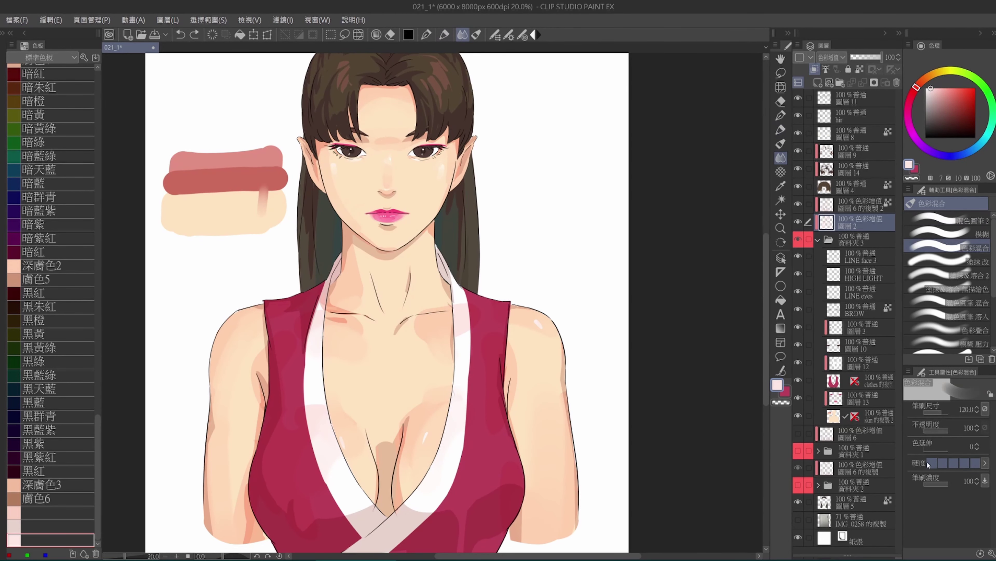
{"action": "scroll", "coordinate": [424, 145], "scroll_direction": "down", "scroll_amount": 1}
{"action": "scroll", "coordinate": [426, 144], "scroll_direction": "up", "scroll_amount": 1}
{"action": "scroll", "coordinate": [397, 216], "scroll_direction": "down", "scroll_amount": 1}
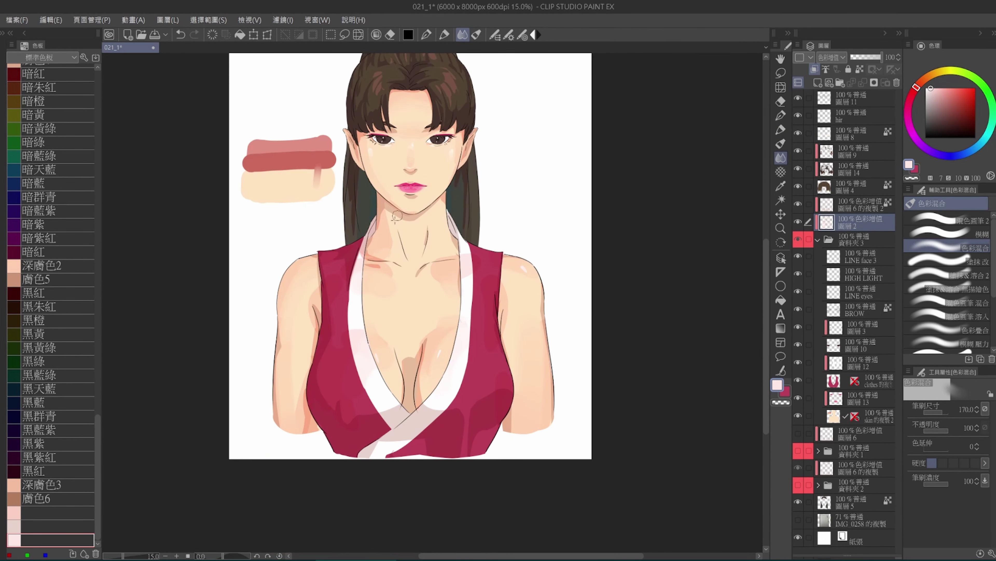
Unlock transparency on 圖層 6 的複製 2 and blend the cleavage and collarbone shadows at size 120, reducing the brush to size 100
{"action": "left_click", "coordinate": [855, 204]}
{"action": "key", "text": "bracketright"}
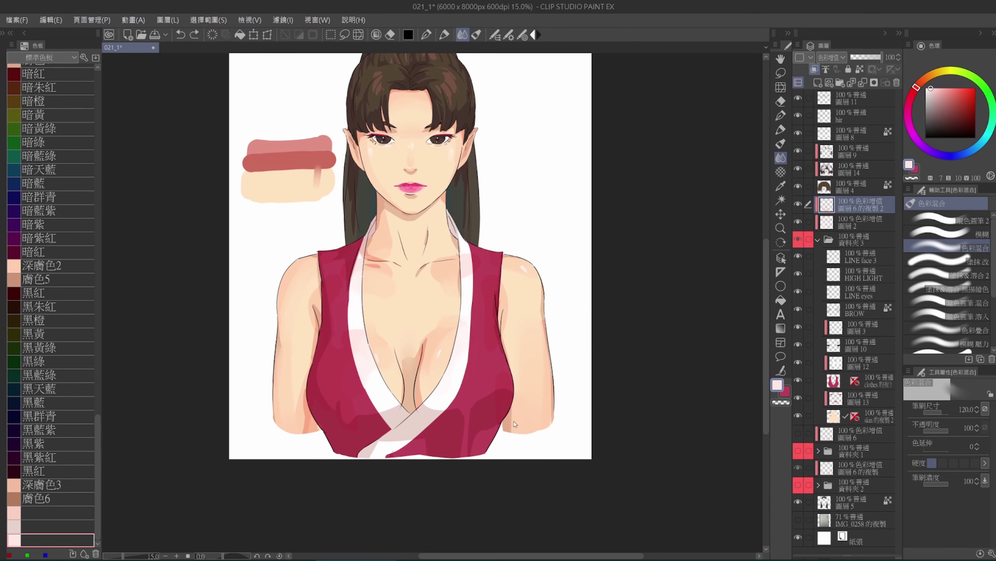
{"action": "key", "text": "bracketright"}
{"action": "key", "text": "bracketright"}
{"action": "key", "text": "bracketright"}
{"action": "key", "text": "bracketright"}
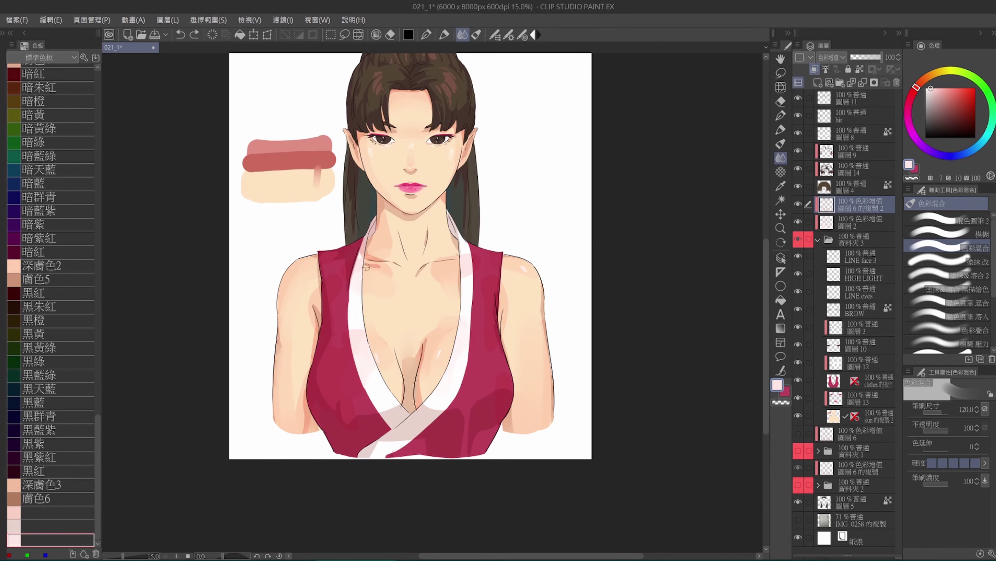
{"action": "scroll", "coordinate": [373, 268], "scroll_direction": "up", "scroll_amount": 2}
{"action": "key", "text": "bracketleft"}
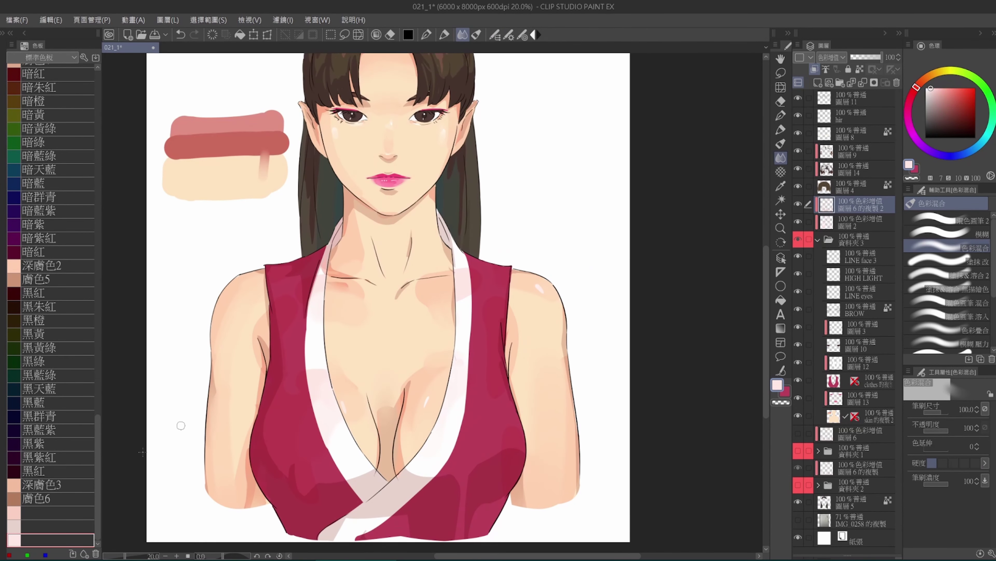
Paint pink shading over the cleavage shadow on 圖層 6 的複製 2 at size 60 and blend it in
{"action": "key", "text": "p"}
{"action": "left_click_drag", "start_coordinate": [371, 418], "coordinate": [383, 398]}
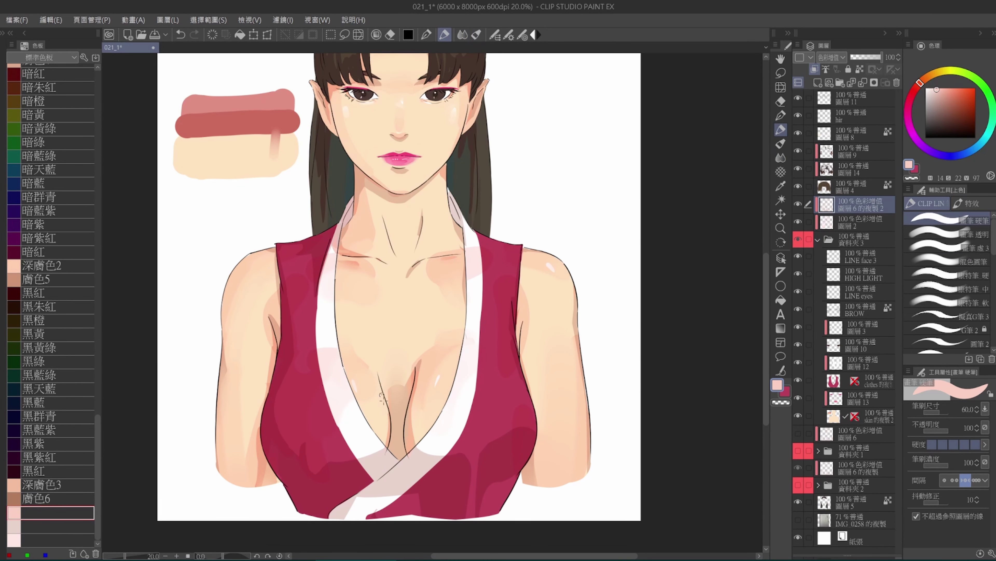
{"action": "key", "text": "j"}
Paint a light highlight down the centre of the upper chest on the HIGH LIGHT layer, refining it with the eraser at size 120
{"action": "key", "text": "ctrl+minus"}
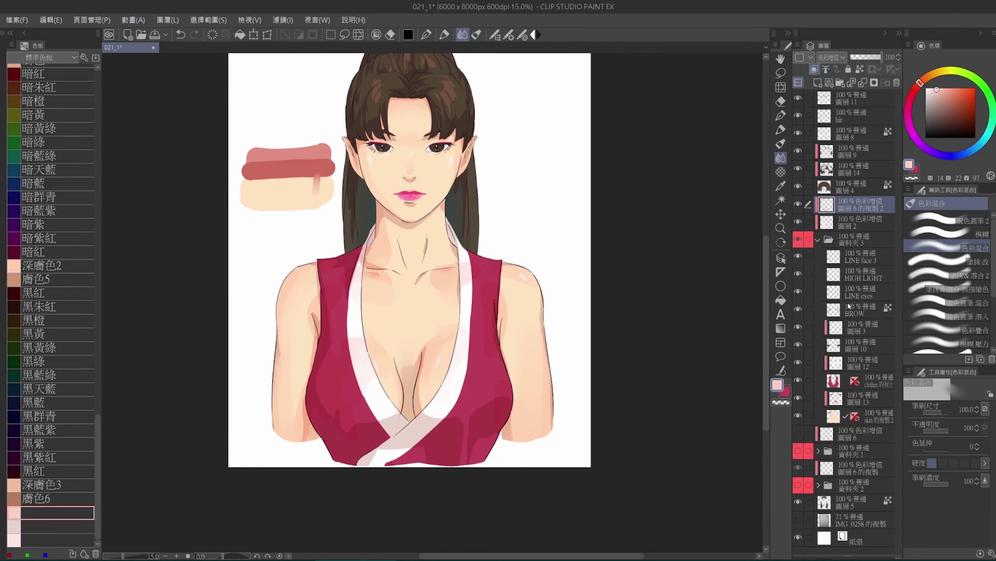
{"action": "left_click", "coordinate": [863, 274]}
{"action": "key", "text": "p"}
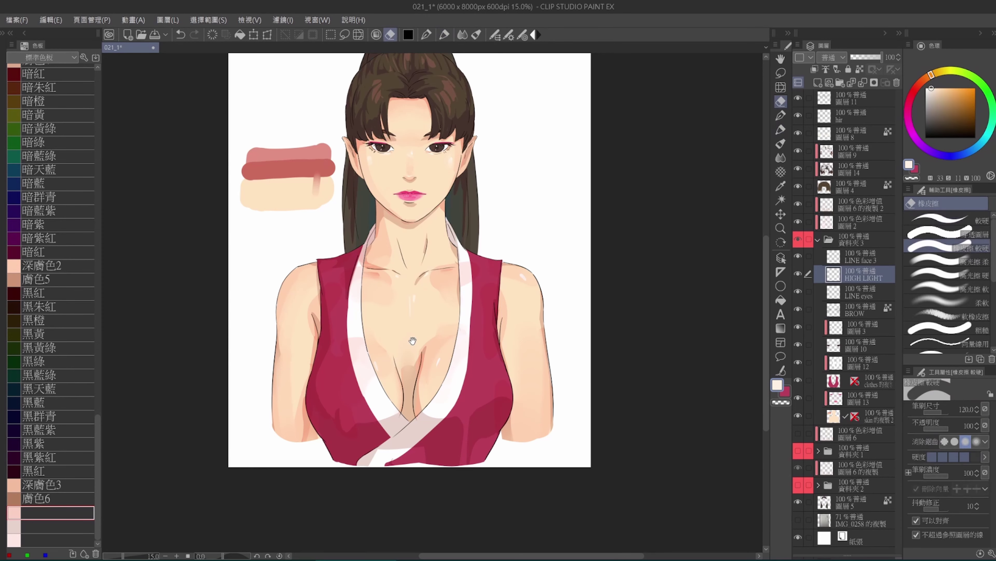
Shade the front of the neck on 圖層 6 的複製 2 with greyish pink, blend at size 170, and clean up with the eraser at size 40
{"action": "left_click", "coordinate": [856, 204]}
{"action": "mouse_move", "coordinate": [408, 275]}
{"action": "left_mouse_down"}
{"action": "mouse_move", "coordinate": [405, 315]}
{"action": "mouse_move", "coordinate": [411, 310]}
{"action": "left_mouse_up"}
{"action": "left_click", "coordinate": [52, 526]}
{"action": "left_click", "coordinate": [463, 35]}
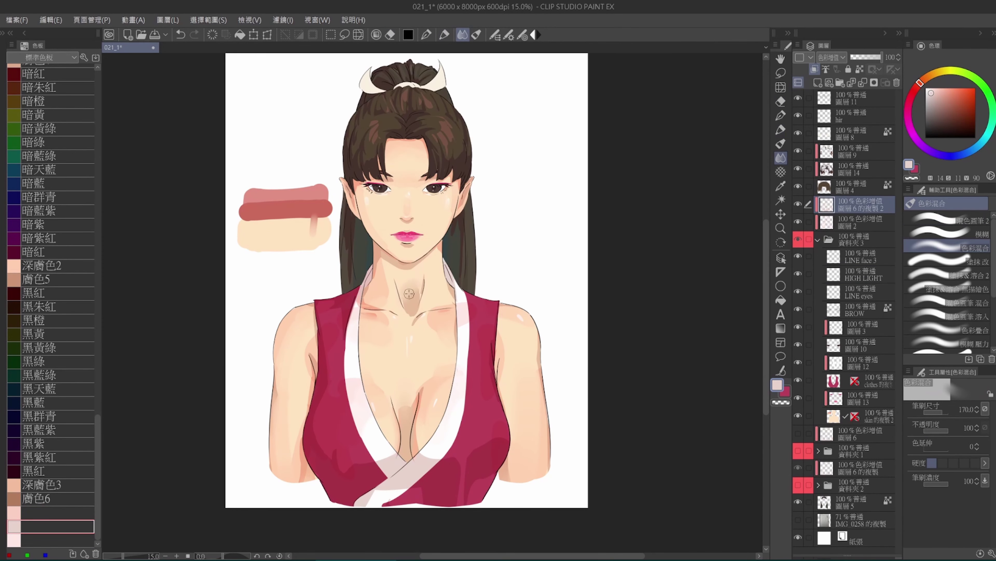
{"action": "key", "text": "e"}
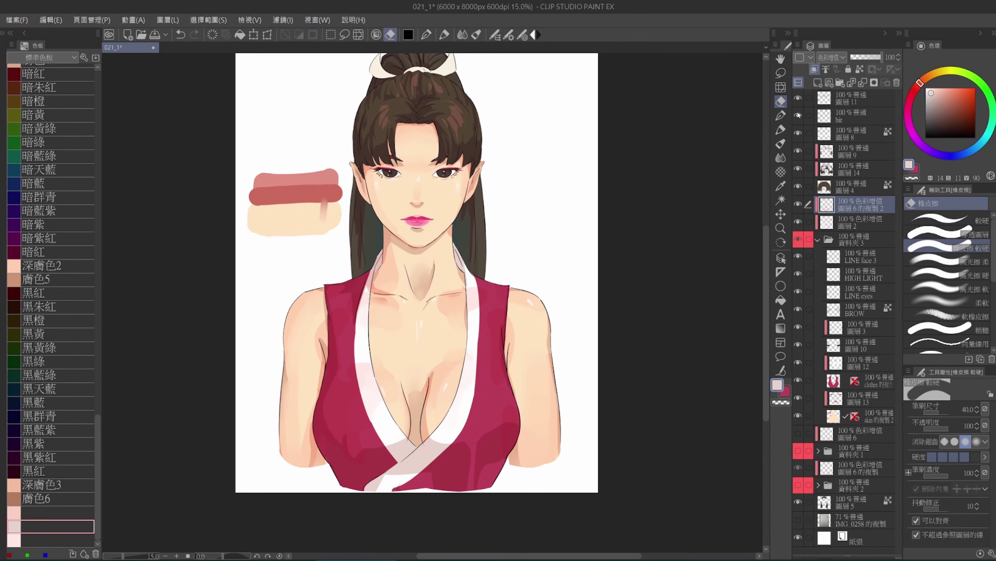
Add a layer mask to the skin layer and create a new Multiply layer above 圖層 6 的複製 2
{"action": "left_click", "coordinate": [837, 418]}
{"action": "left_click", "coordinate": [874, 82]}
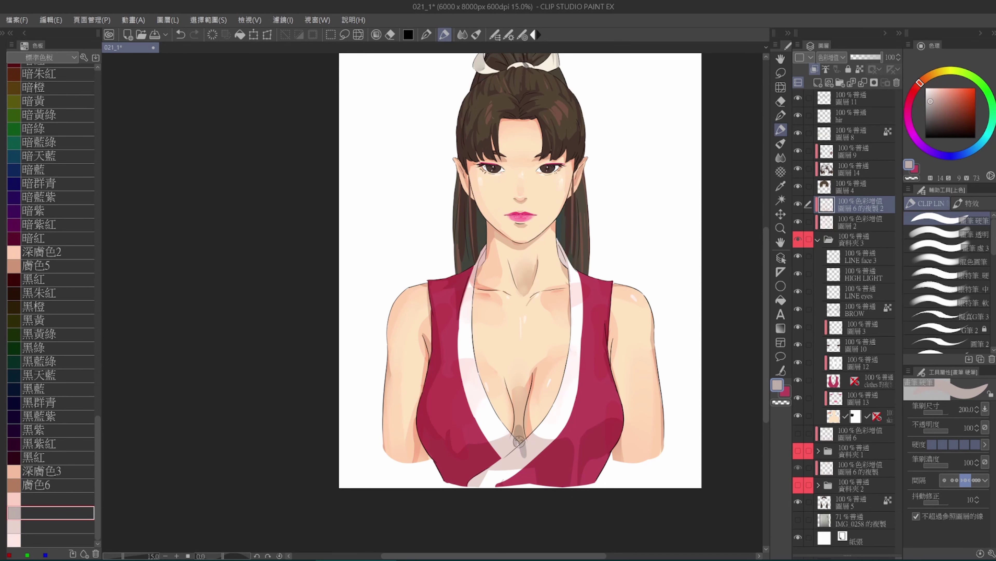
{"action": "key", "text": "ctrl+z"}
{"action": "key", "text": "ctrl+shift+n"}
{"action": "left_click", "coordinate": [801, 224]}
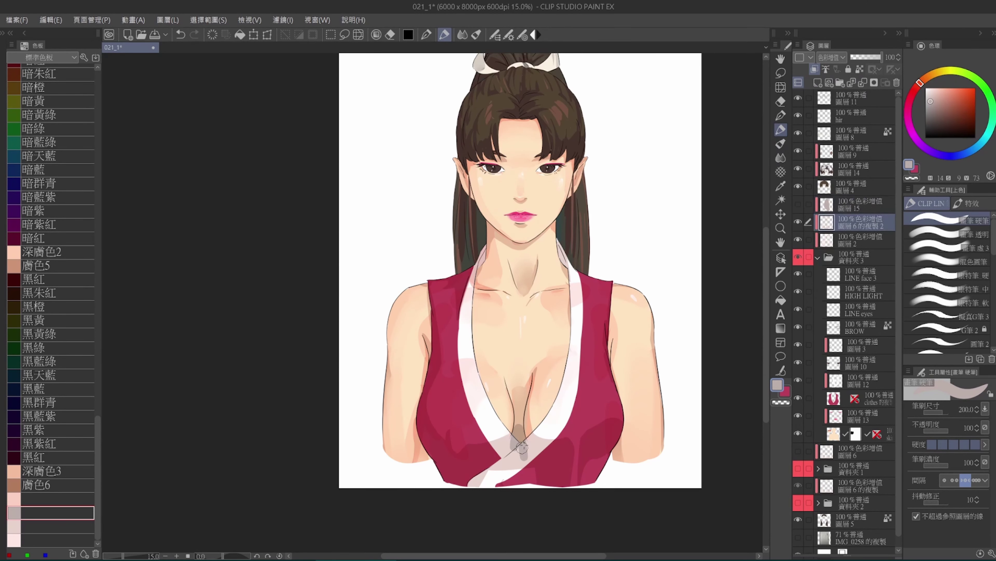
{"action": "key", "text": "ctrl+z"}
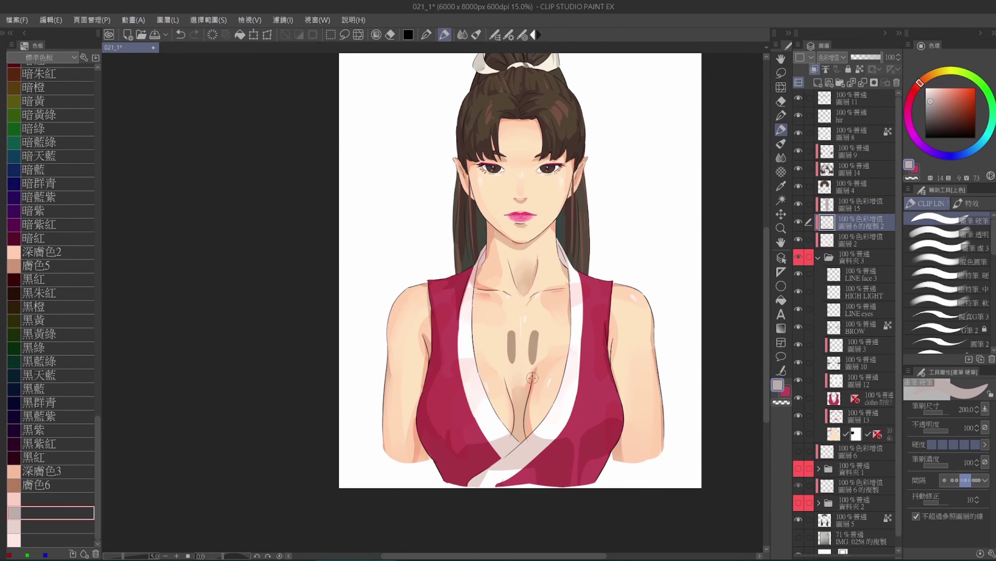
{"action": "key", "text": "ctrl+shift+z"}
{"action": "scroll", "coordinate": [512, 429], "scroll_direction": "up", "scroll_amount": 5}
{"action": "key", "text": "ctrl+y"}
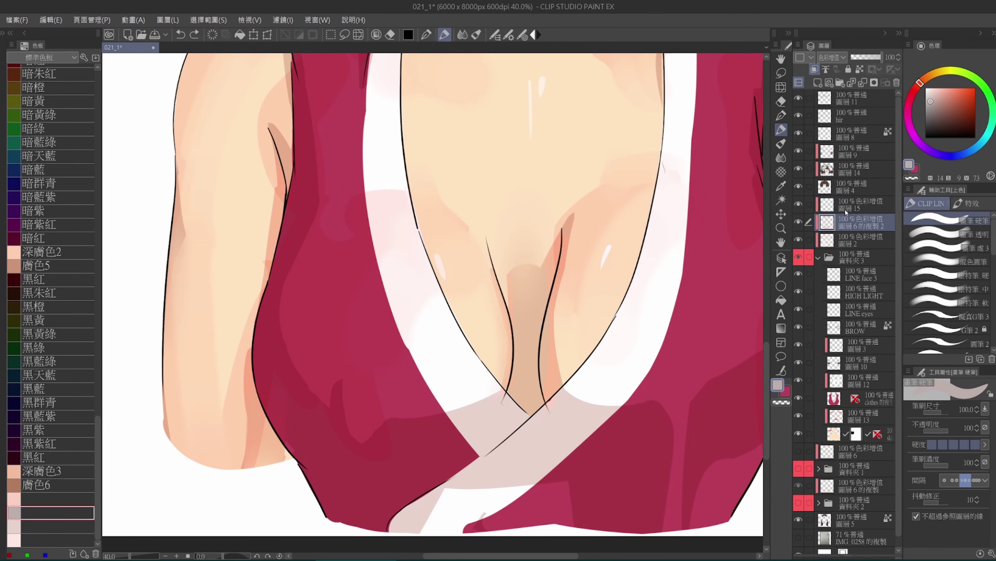
Paint a darker grey shadow in the lower cleavage on 圖層 15 at size 250 and tidy it with the eraser at size 30
{"action": "scroll", "coordinate": [512, 429], "scroll_direction": "down", "scroll_amount": 1}
{"action": "left_click_drag", "start_coordinate": [489, 310], "coordinate": [502, 340]}
{"action": "scroll", "coordinate": [495, 319], "scroll_direction": "down", "scroll_amount": 2}
{"action": "key", "text": "ctrl+z"}
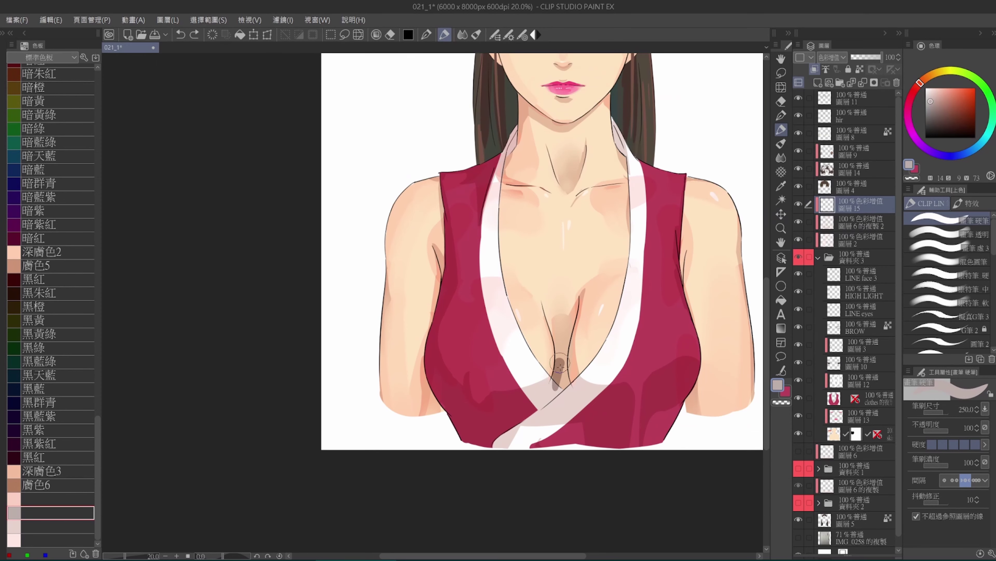
{"action": "key", "text": "j"}
{"action": "scroll", "coordinate": [543, 432], "scroll_direction": "down", "scroll_amount": 1}
{"action": "scroll", "coordinate": [557, 398], "scroll_direction": "up", "scroll_amount": 1}
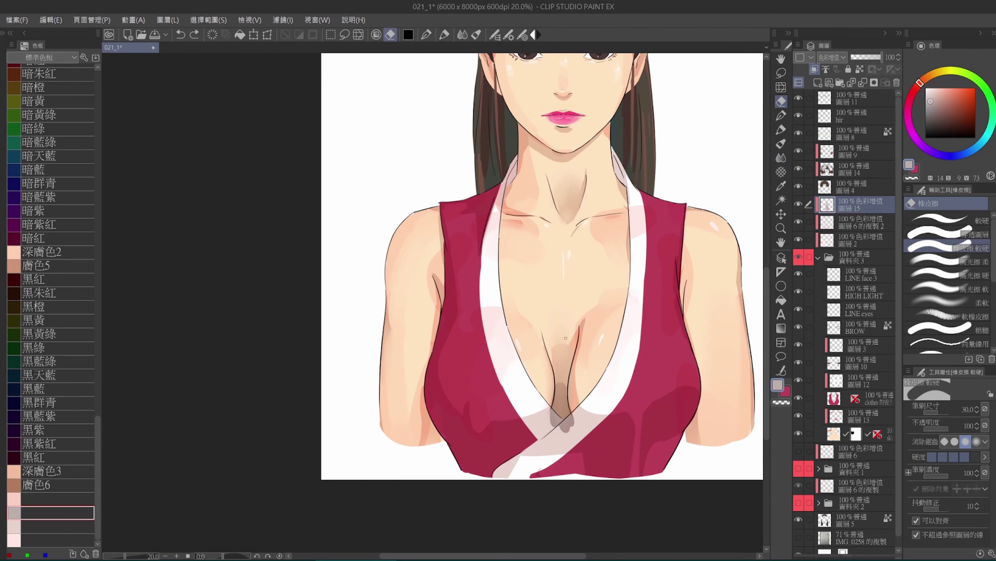
Blend the dark shadow around the crossing of the collar on 圖層 15 at size 400
{"action": "key", "text": "]"}
{"action": "key", "text": "]"}
{"action": "key", "text": "]"}
{"action": "key", "text": "]"}
{"action": "key", "text": "]"}
{"action": "left_click_drag", "start_coordinate": [549, 428], "coordinate": [561, 434]}
{"action": "key", "text": "ctrl+z"}
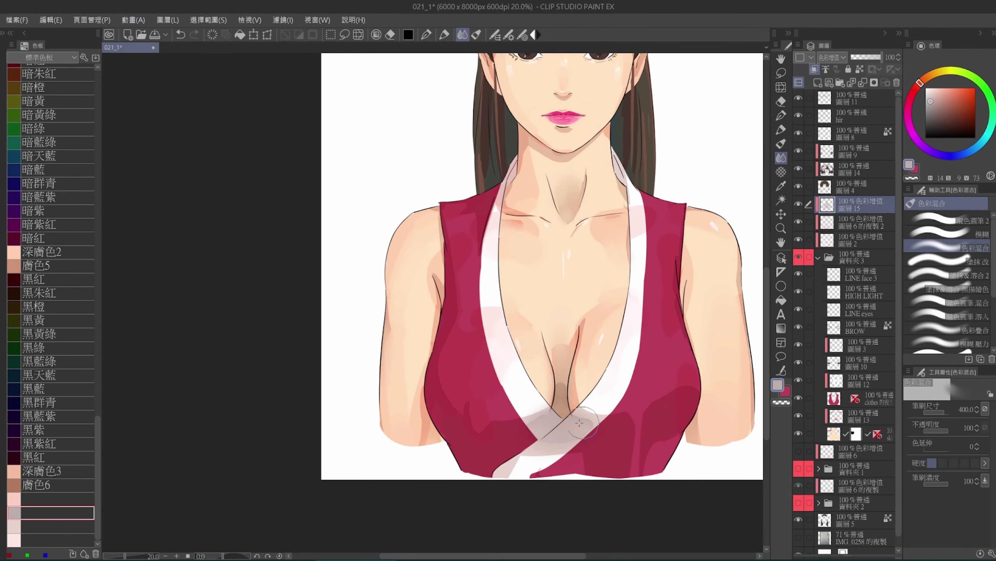
Paint grey shadows on the dress beneath the bust on 圖層 15 at size 250 and start blending them at size 200
{"action": "scroll", "coordinate": [455, 436], "scroll_direction": "down", "scroll_amount": 2}
{"action": "key", "text": "p"}
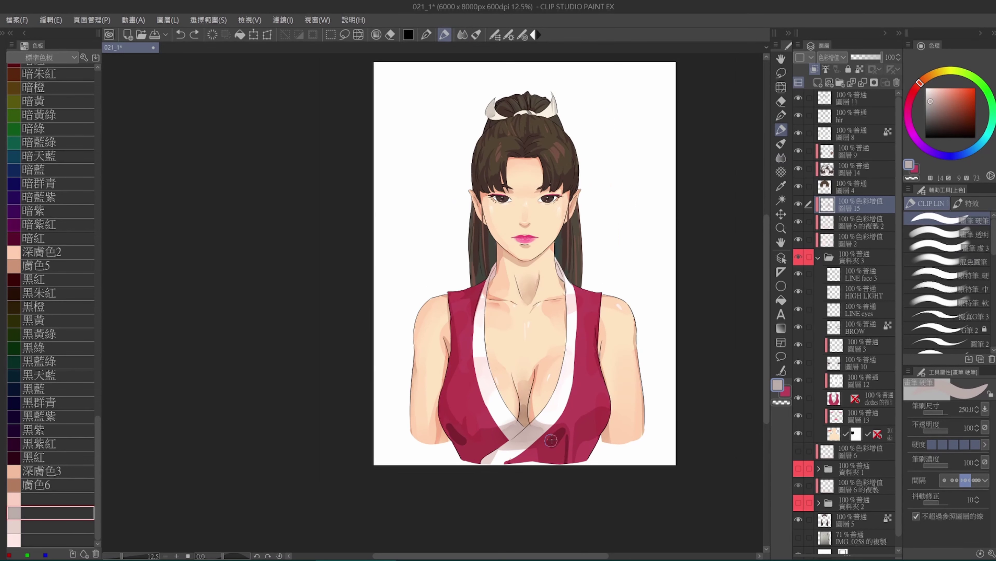
{"action": "mouse_move", "coordinate": [496, 437]}
{"action": "left_mouse_down"}
{"action": "mouse_move", "coordinate": [471, 445]}
{"action": "mouse_move", "coordinate": [488, 448]}
{"action": "left_mouse_up"}
{"action": "key", "text": "j"}
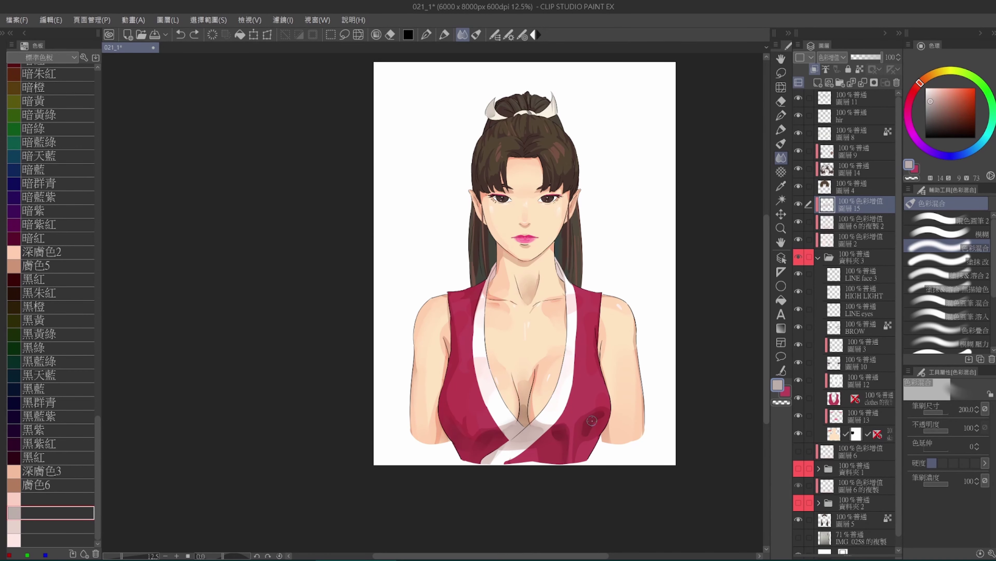
Blend the dress shadows on 圖層 15 at size 200, trying the lowest and highest hardness, and trim them with the eraser at size 120
{"action": "key", "text": "ctrl+z"}
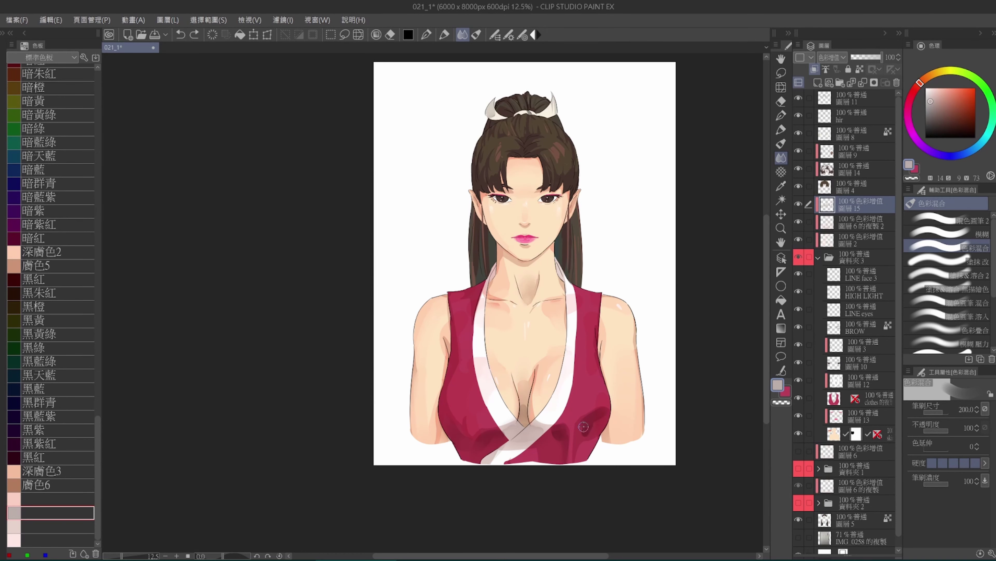
{"action": "key", "text": "ctrl+y"}
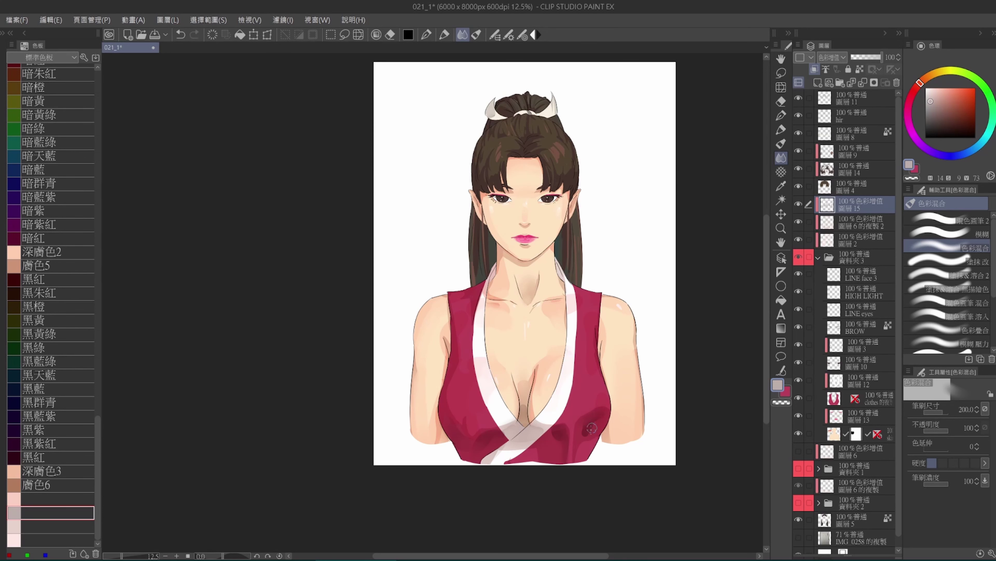
{"action": "key", "text": "ctrl+z"}
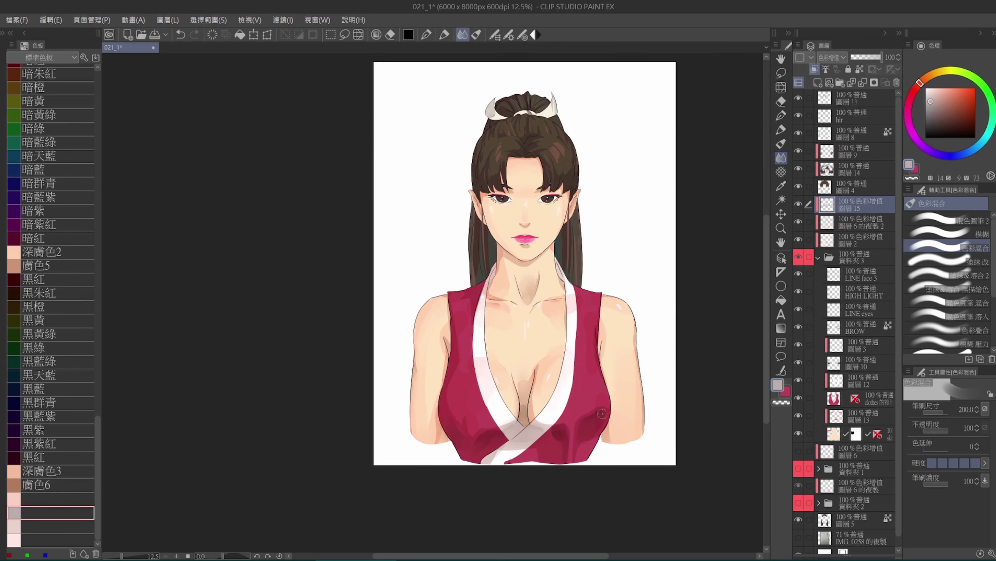
{"action": "key", "text": "e"}
{"action": "key", "text": "j"}
{"action": "key", "text": "e"}
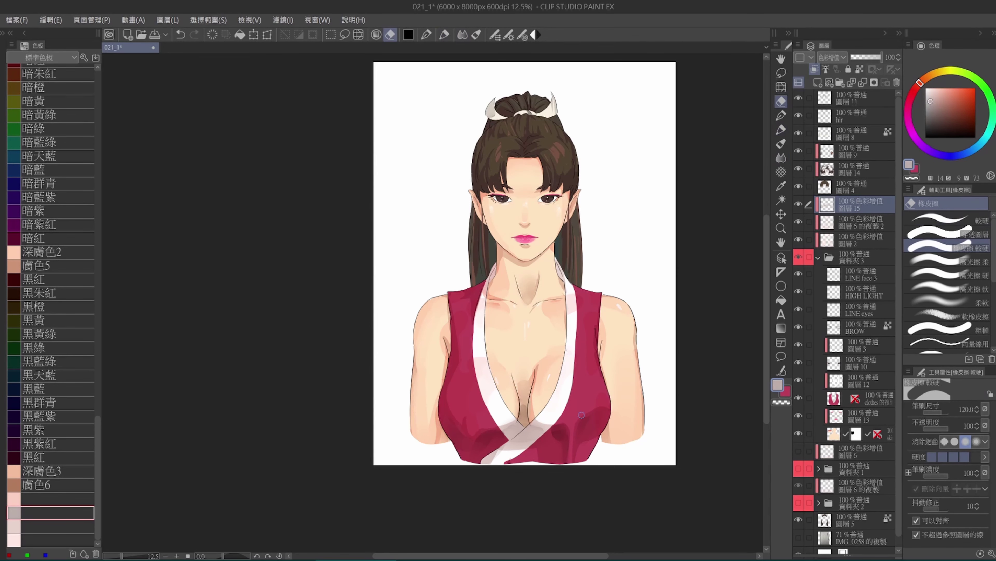
Refine the shadow edges at the side of the bust on 圖層 15, reducing the blending brush from size 200 to 100
{"action": "key", "text": "j"}
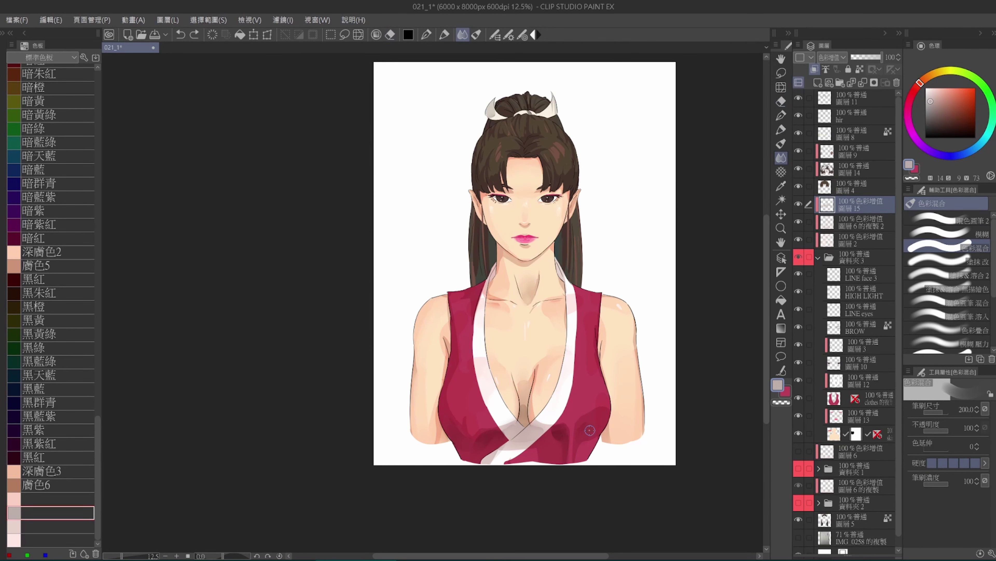
{"action": "key", "text": "ctrl+z"}
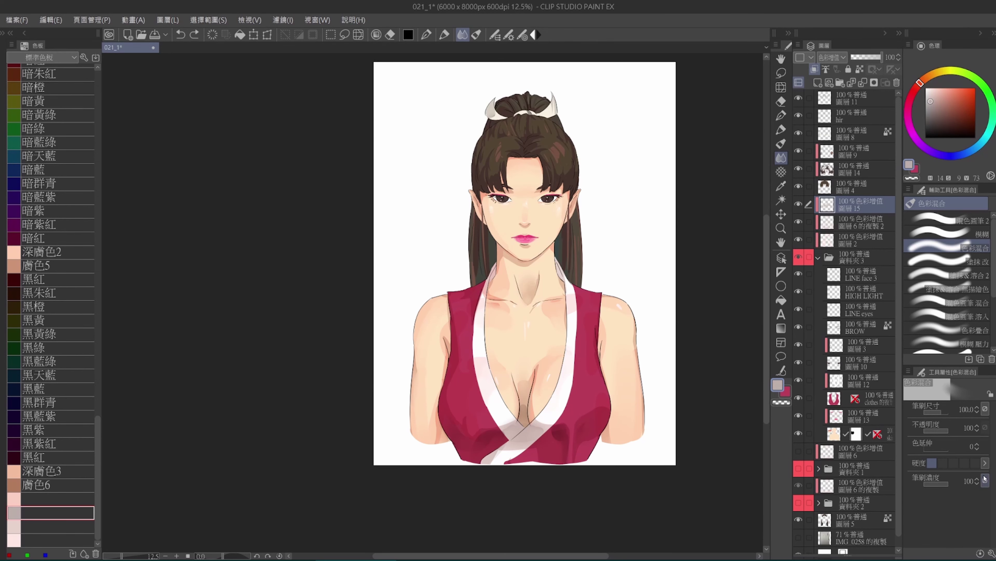
{"action": "key", "text": "ctrl+y"}
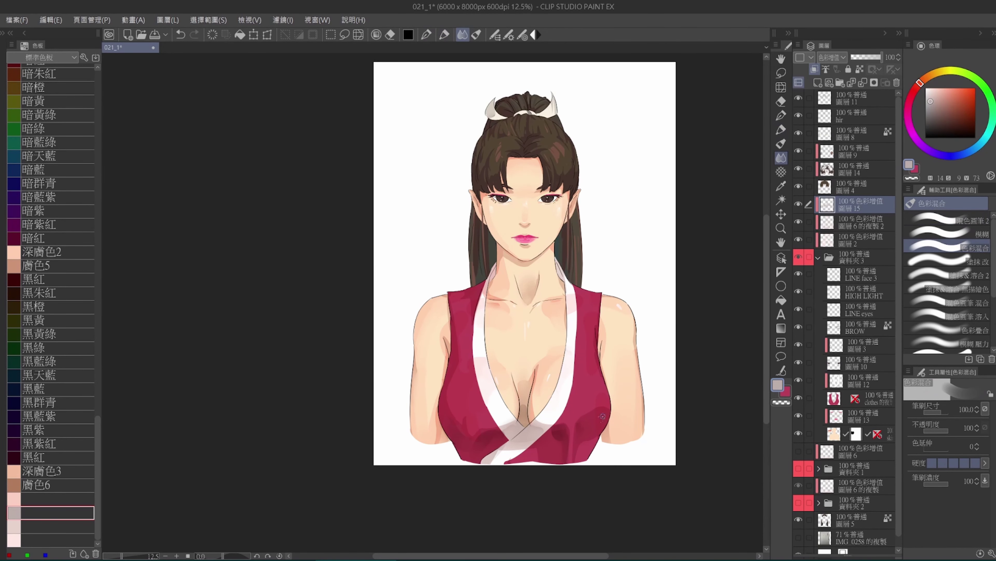
{"action": "mouse_move", "coordinate": [577, 448]}
{"action": "left_mouse_down"}
{"action": "mouse_move", "coordinate": [579, 458]}
{"action": "mouse_move", "coordinate": [606, 438]}
{"action": "left_mouse_up"}
Hide 圖層 15, compare 圖層 6 的複製 2 on and off, and blend greyish pink dress shading on it at size 250
{"action": "scroll", "coordinate": [588, 463], "scroll_direction": "down", "scroll_amount": 1}
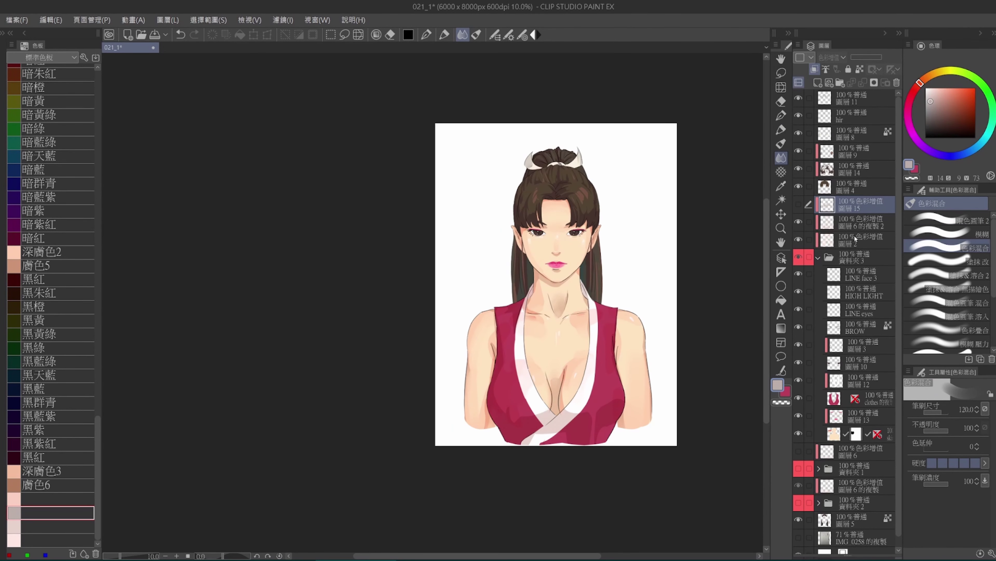
{"action": "key", "text": "alt+bracketleft"}
{"action": "key", "text": "e"}
{"action": "key", "text": "j"}
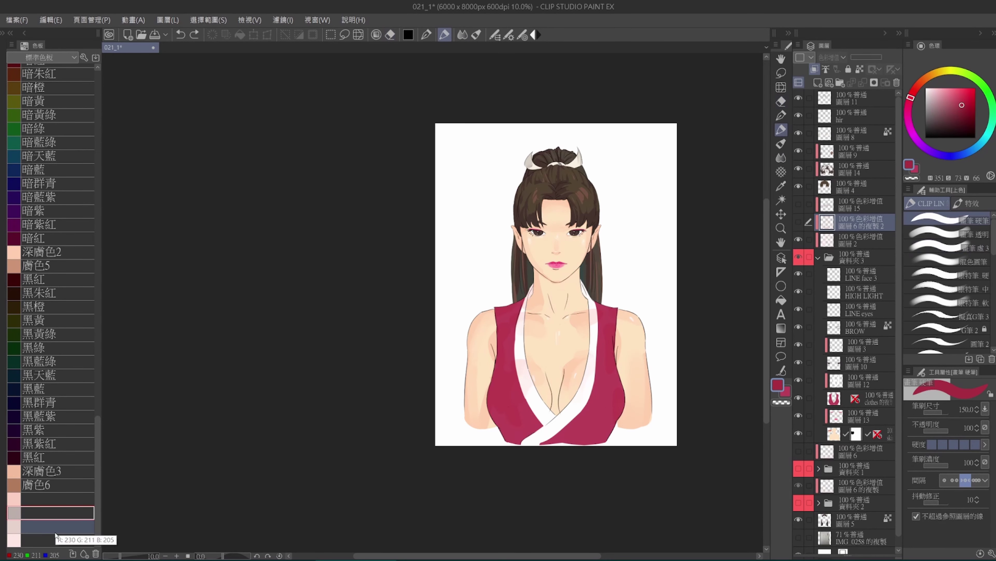
{"action": "left_click", "coordinate": [621, 405], "text": "alt"}
{"action": "scroll", "coordinate": [614, 432], "scroll_direction": "up", "scroll_amount": 1}
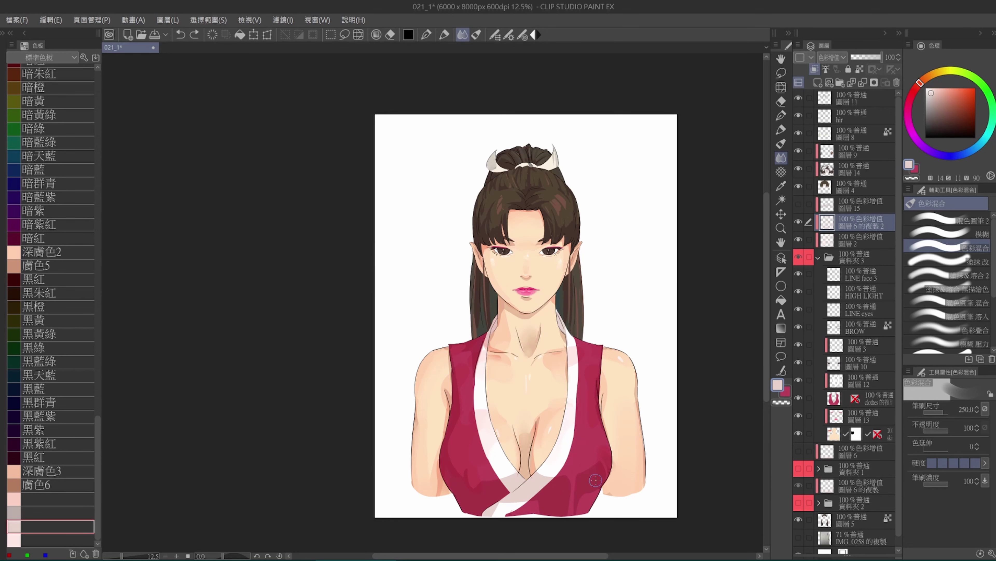
Shade the lower ends of both arms on 圖層 6 的複製 2 with pink and greyish pink at size 200
{"action": "key", "text": "p"}
{"action": "left_click", "coordinate": [607, 495], "text": "alt"}
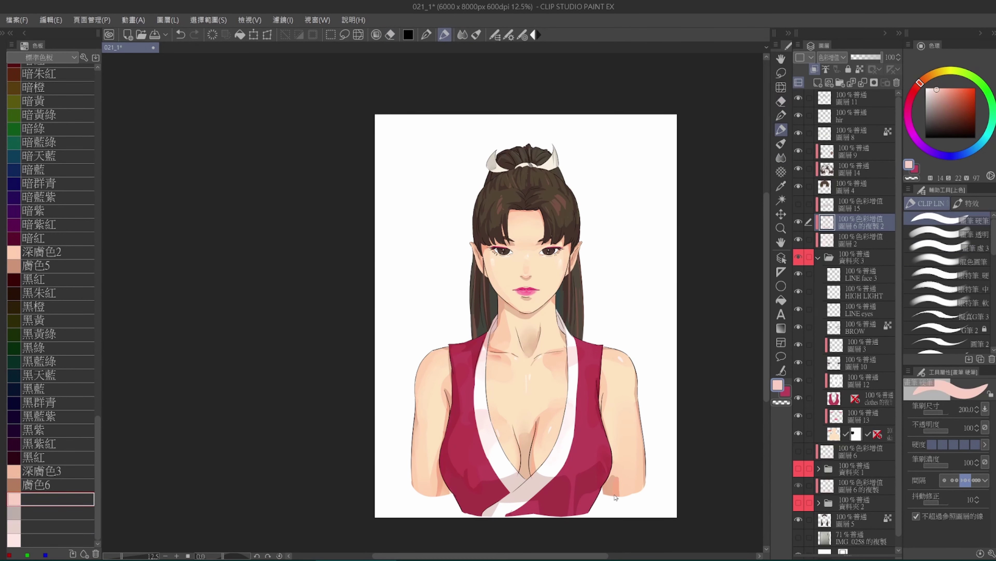
{"action": "key", "text": "j"}
{"action": "left_click", "coordinate": [438, 491], "text": "alt"}
{"action": "key", "text": "p"}
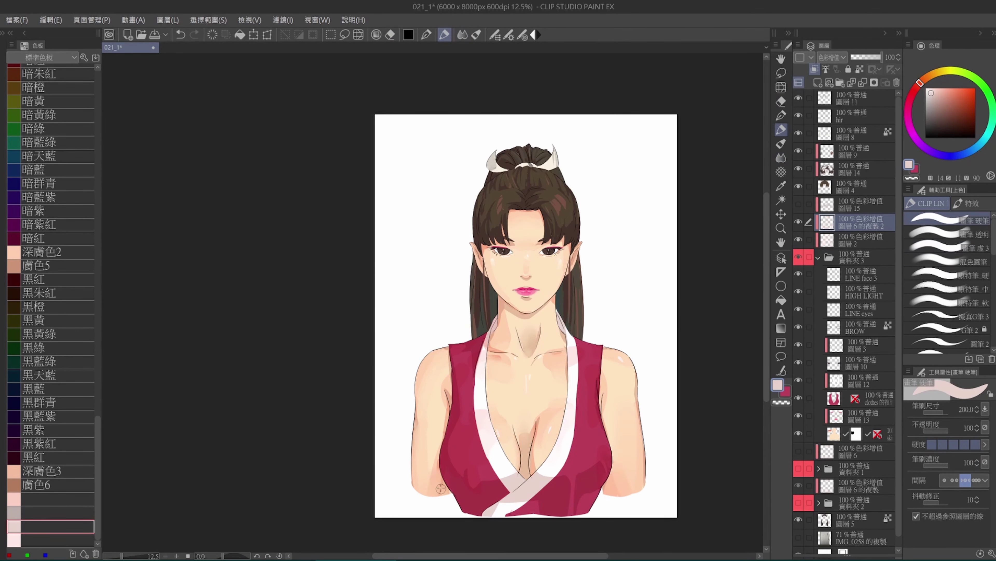
Paint pale pink shading on the nose at size 200 and blend it
{"action": "scroll", "coordinate": [532, 269], "scroll_direction": "up", "scroll_amount": 1}
{"action": "left_click", "coordinate": [524, 268], "text": "alt"}
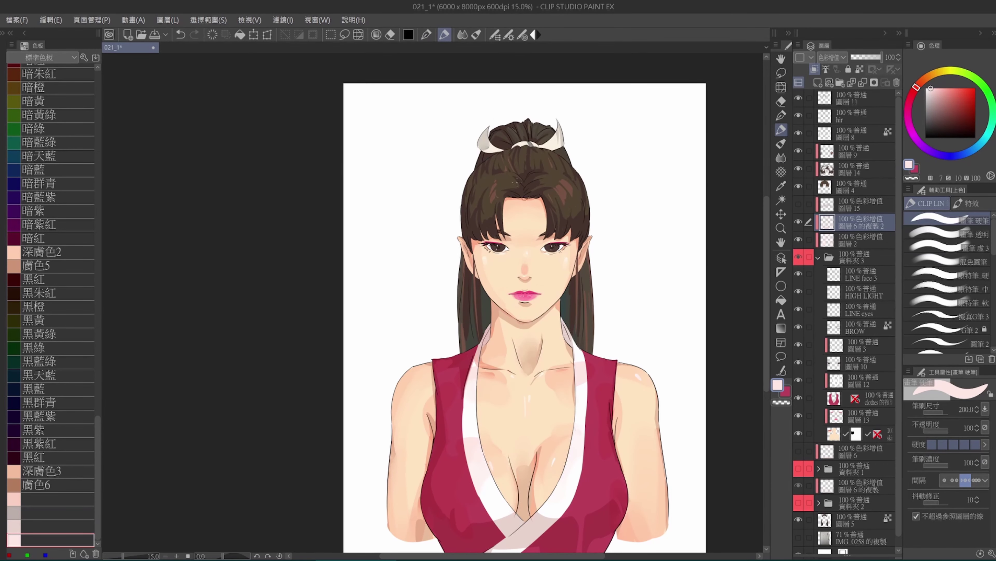
{"action": "key", "text": "j"}
Paint cream highlights on the face in the HIGH LIGHT layer at size 120 and save the file
{"action": "scroll", "coordinate": [539, 193], "scroll_direction": "up", "scroll_amount": 1}
{"action": "left_click", "coordinate": [526, 265], "text": "ctrl+shift"}
{"action": "key", "text": "p"}
{"action": "left_click", "coordinate": [553, 207], "text": "alt"}
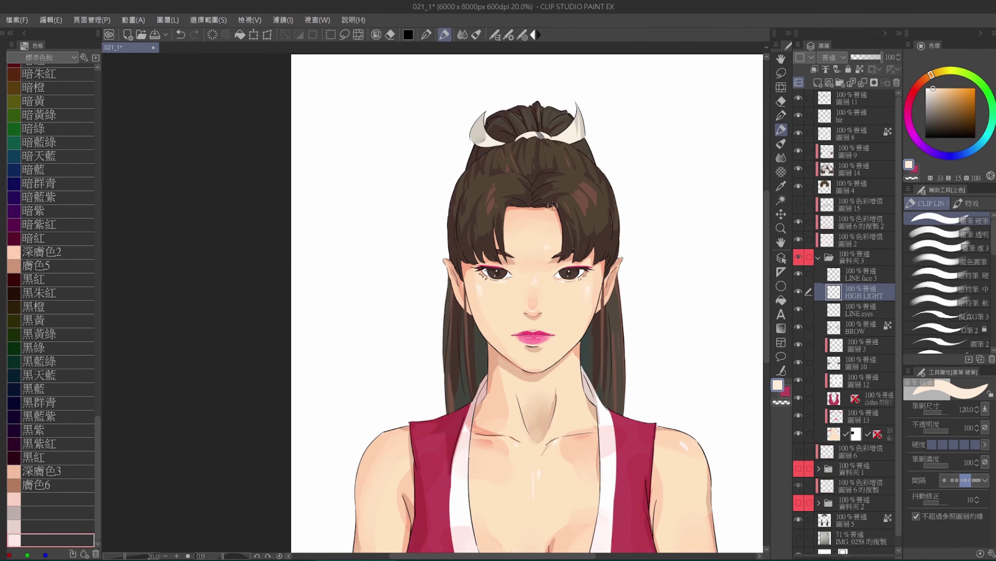
{"action": "key", "text": "m"}
{"action": "key", "text": "ctrl+s"}
Select all the layers and move the whole portrait upward on the canvas
{"action": "scroll", "coordinate": [486, 163], "scroll_direction": "down", "scroll_amount": 2}
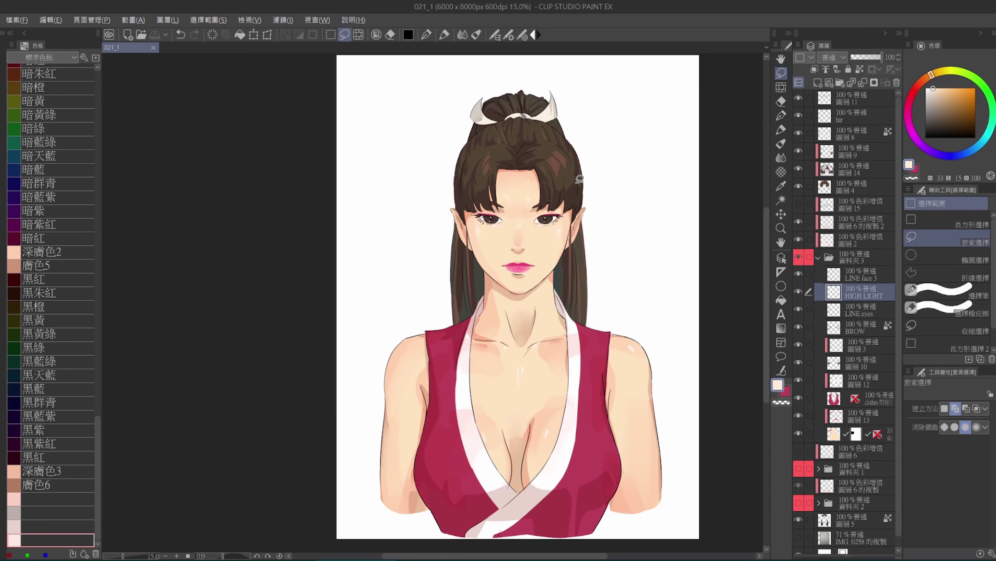
{"action": "left_click", "coordinate": [859, 98]}
{"action": "key", "text": "ctrl+alt+a"}
{"action": "key", "text": "ctrl+t"}
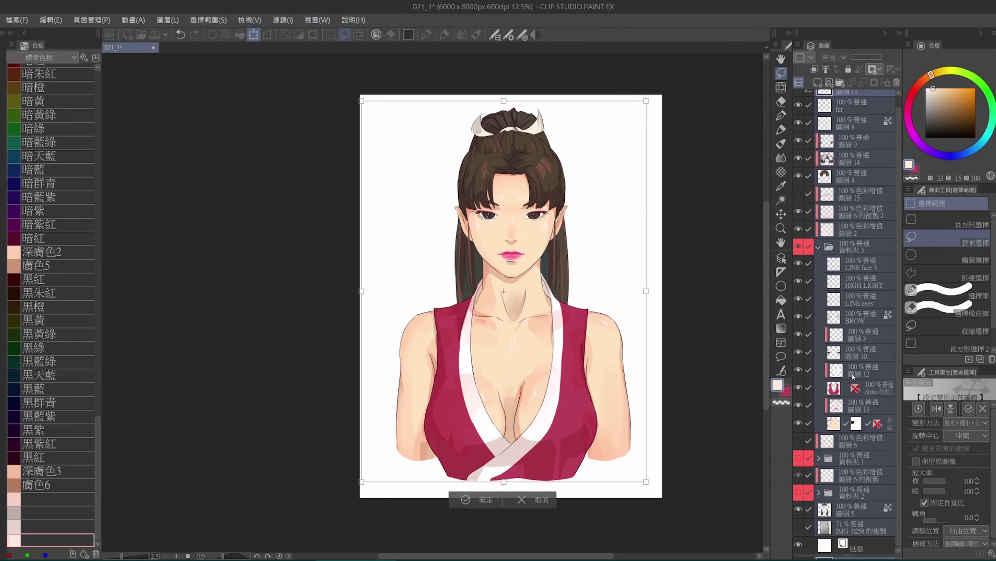
{"action": "left_click_drag", "start_coordinate": [459, 223], "coordinate": [428, 223]}
{"action": "key", "text": "Return"}
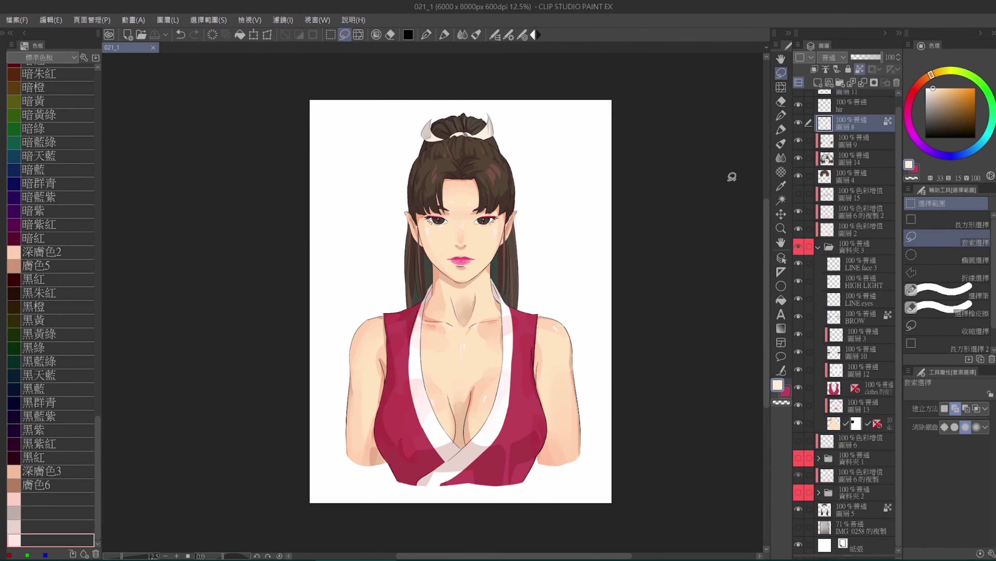
Create a new layer above IMG_0258 and shade the whites of the eyes with blue-grey at size 70
{"action": "left_click", "coordinate": [859, 422]}
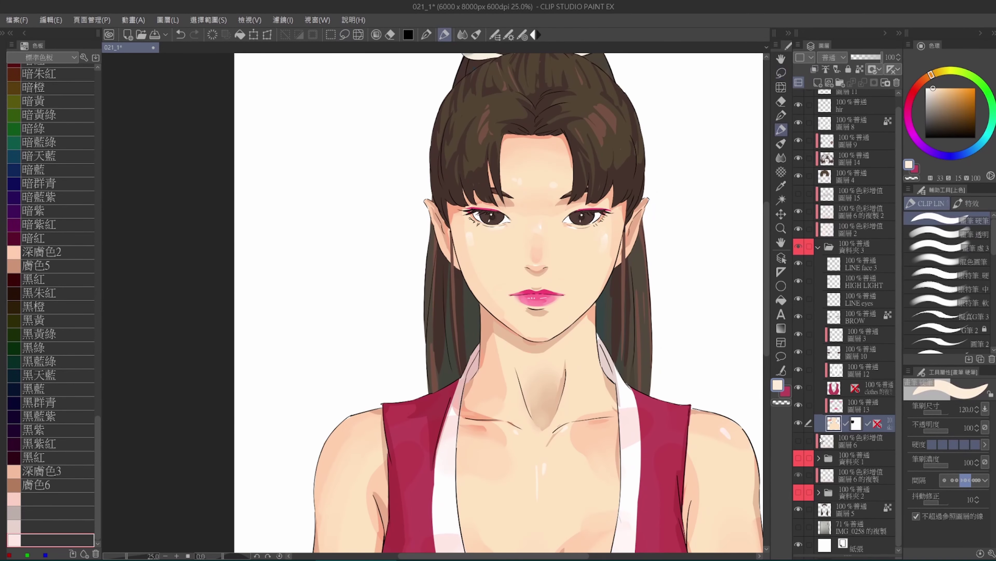
{"action": "left_click", "coordinate": [859, 526]}
{"action": "key", "text": "ctrl+shift+n"}
{"action": "left_click", "coordinate": [502, 220], "text": "alt"}
{"action": "scroll", "coordinate": [501, 219], "scroll_direction": "up", "scroll_amount": 1}
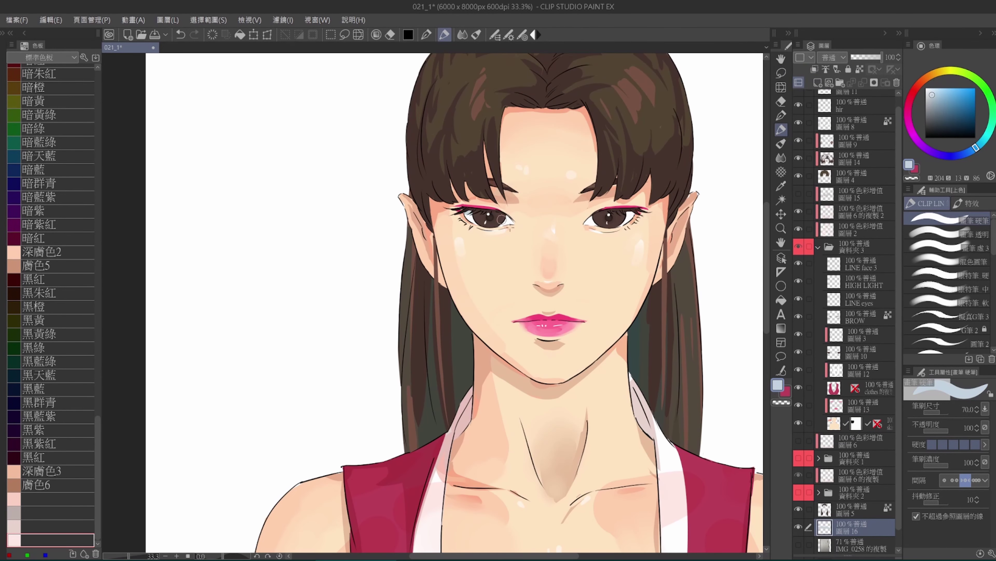
{"action": "left_click", "coordinate": [587, 228], "text": "alt"}
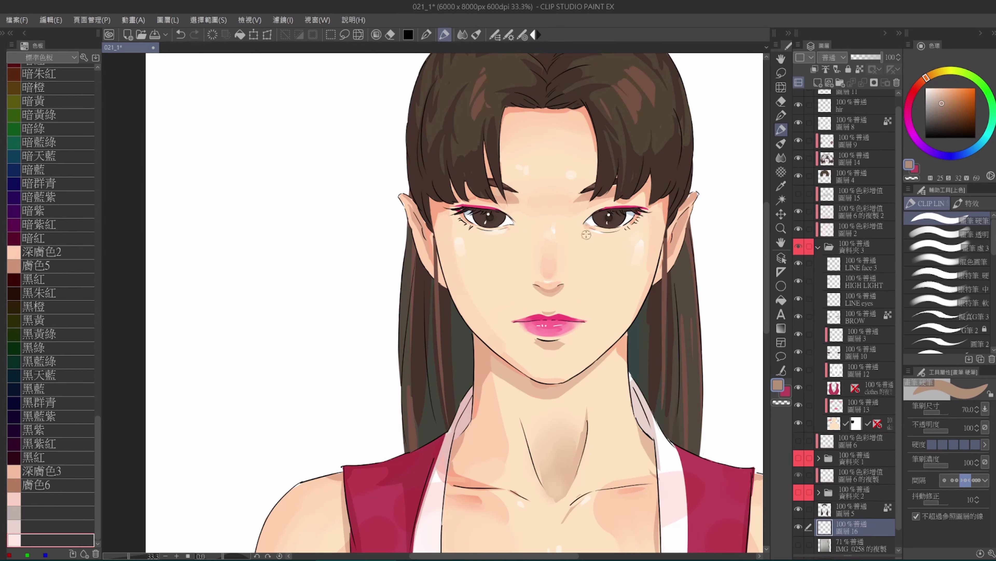
{"action": "scroll", "coordinate": [464, 212], "scroll_direction": "up", "scroll_amount": 1}
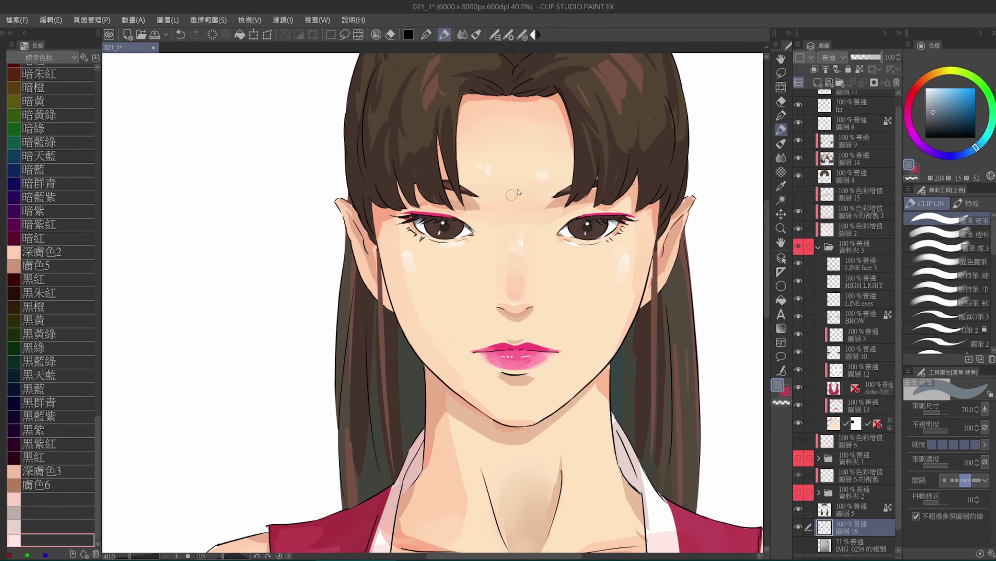
{"action": "scroll", "coordinate": [517, 192], "scroll_direction": "down", "scroll_amount": 1}
Blend the eye shading and deepen it with a darker blue-grey at size 70
{"action": "key", "text": "j"}
{"action": "key", "text": "ctrl+z"}
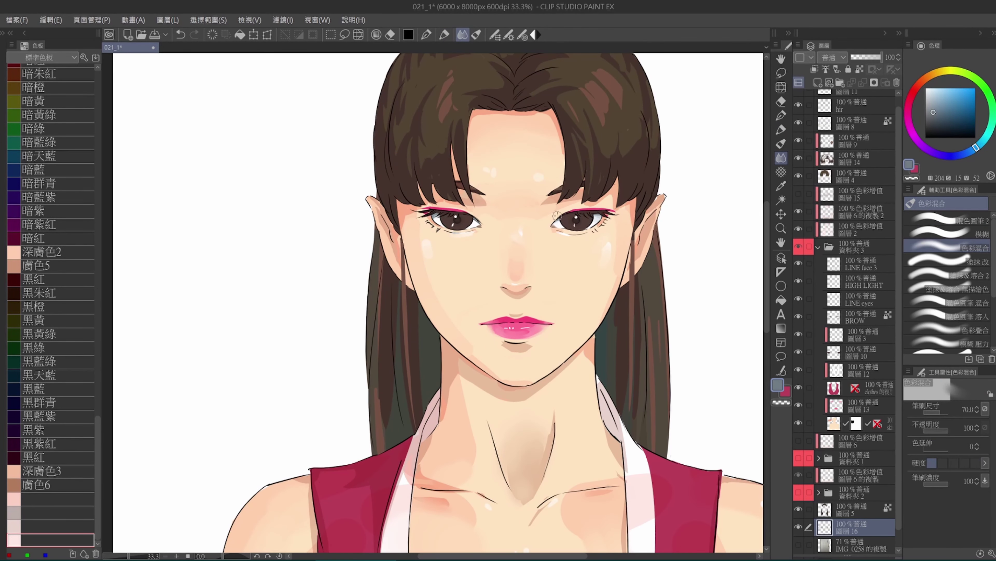
{"action": "scroll", "coordinate": [557, 215], "scroll_direction": "down", "scroll_amount": 4}
{"action": "scroll", "coordinate": [537, 173], "scroll_direction": "up", "scroll_amount": 4}
{"action": "key", "text": "p"}
{"action": "left_click", "coordinate": [557, 185], "text": "alt"}
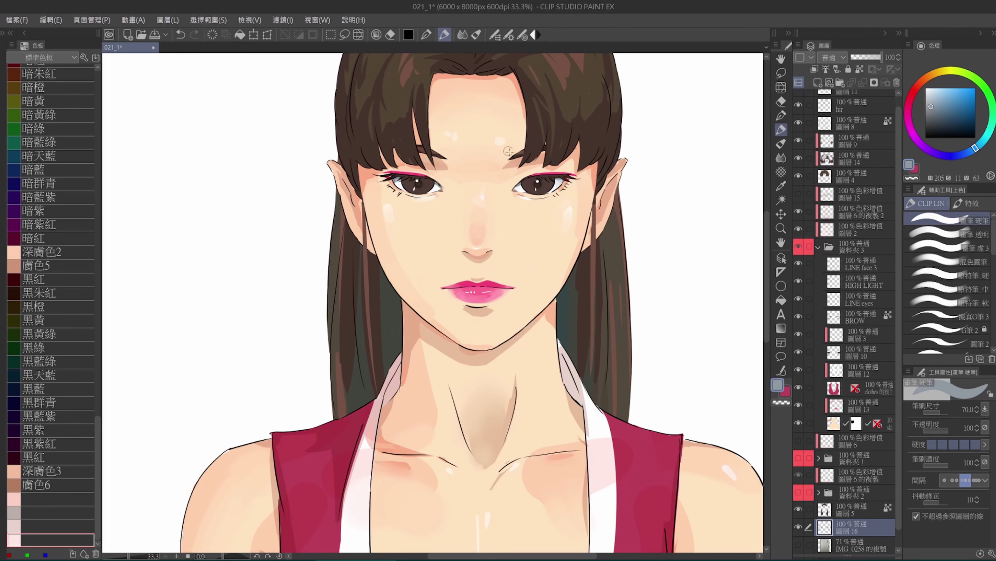
{"action": "left_click", "coordinate": [933, 114]}
{"action": "left_click_drag", "start_coordinate": [446, 188], "coordinate": [457, 207]}
Paint pink and greyish-pink shading around the eyes and brows on 圖層 6 的複製 2 at size 70, and refine it with the eraser
{"action": "left_click", "coordinate": [850, 216]}
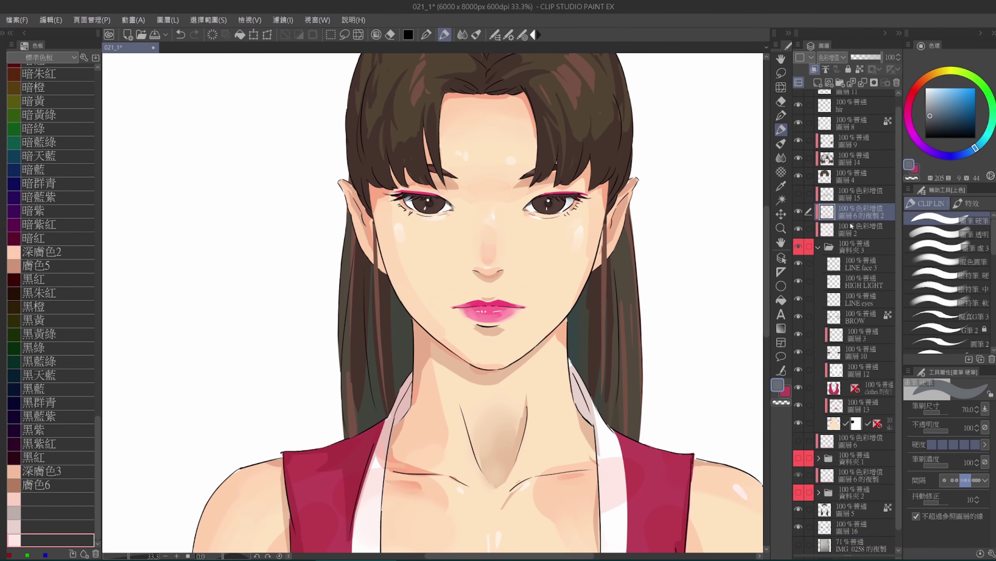
{"action": "scroll", "coordinate": [471, 274], "scroll_direction": "down", "scroll_amount": 4}
{"action": "scroll", "coordinate": [471, 275], "scroll_direction": "up", "scroll_amount": 4}
{"action": "left_click", "coordinate": [52, 512]}
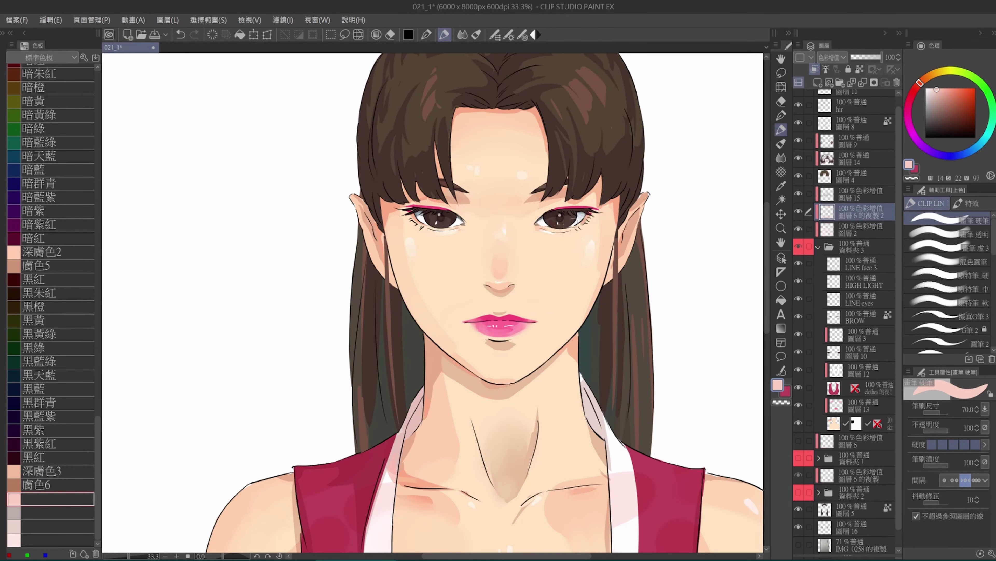
{"action": "scroll", "coordinate": [585, 212], "scroll_direction": "down", "scroll_amount": 3}
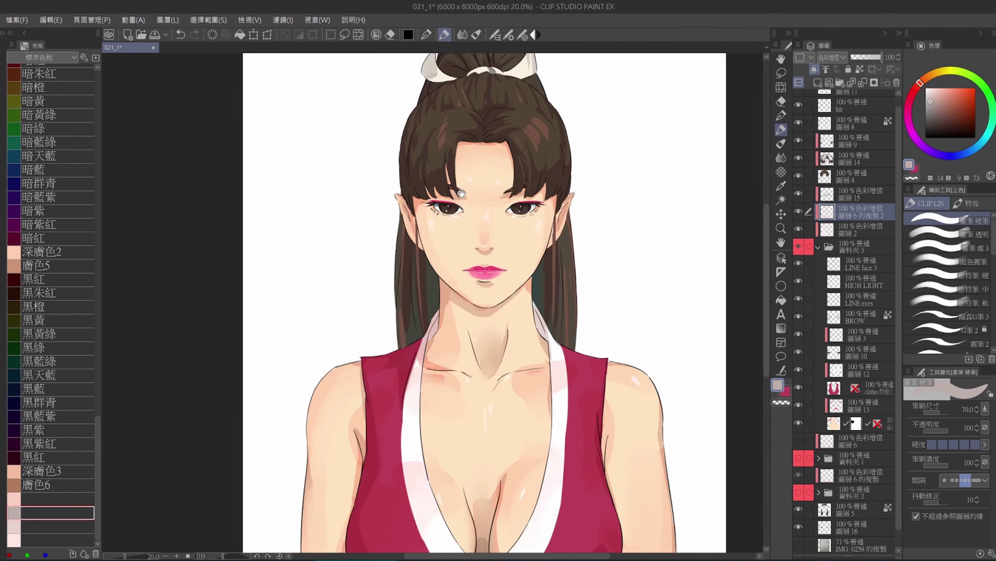
{"action": "scroll", "coordinate": [628, 212], "scroll_direction": "up", "scroll_amount": 3}
{"action": "key", "text": "e"}
{"action": "scroll", "coordinate": [475, 223], "scroll_direction": "down", "scroll_amount": 3}
{"action": "scroll", "coordinate": [475, 224], "scroll_direction": "up", "scroll_amount": 2}
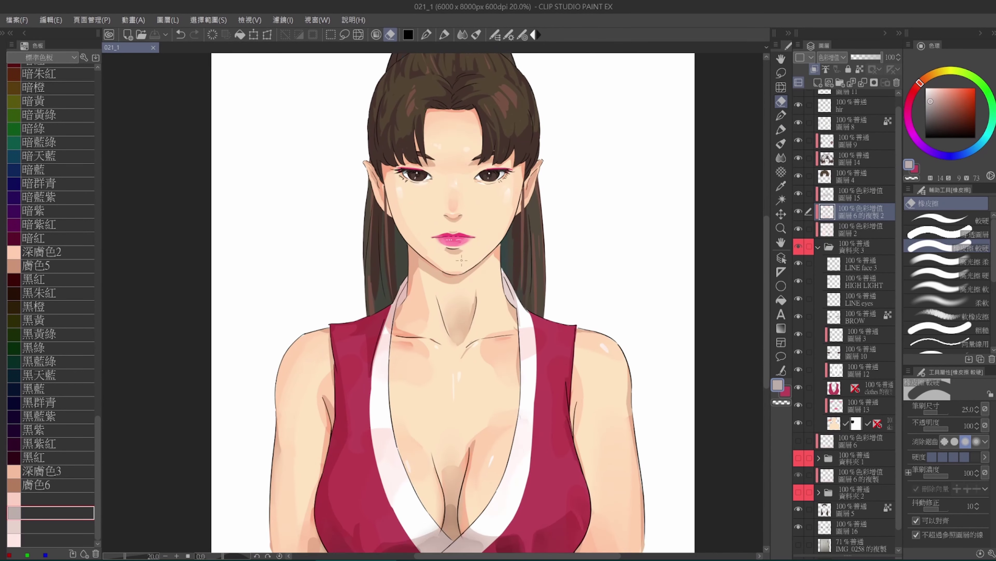
Paint light pink shading beside the eyes on 圖層 2 at size 150, blend it at size 70 and save the file
{"action": "key", "text": "p"}
{"action": "left_click", "coordinate": [469, 198], "text": "alt"}
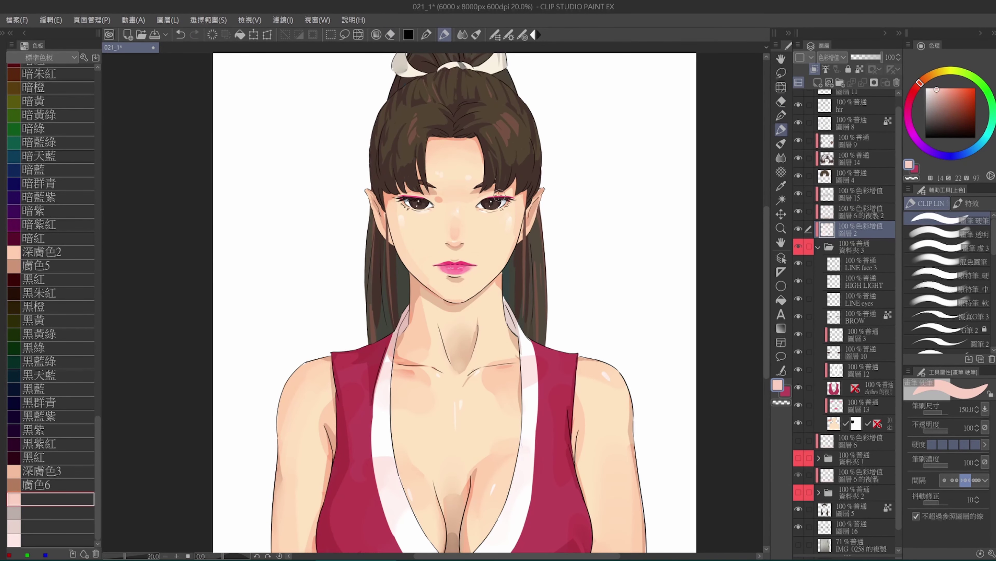
{"action": "key", "text": "j"}
{"action": "key", "text": "b"}
{"action": "left_click", "coordinate": [462, 35]}
{"action": "scroll", "coordinate": [467, 250], "scroll_direction": "down", "scroll_amount": 2}
{"action": "key", "text": "ctrl+s"}
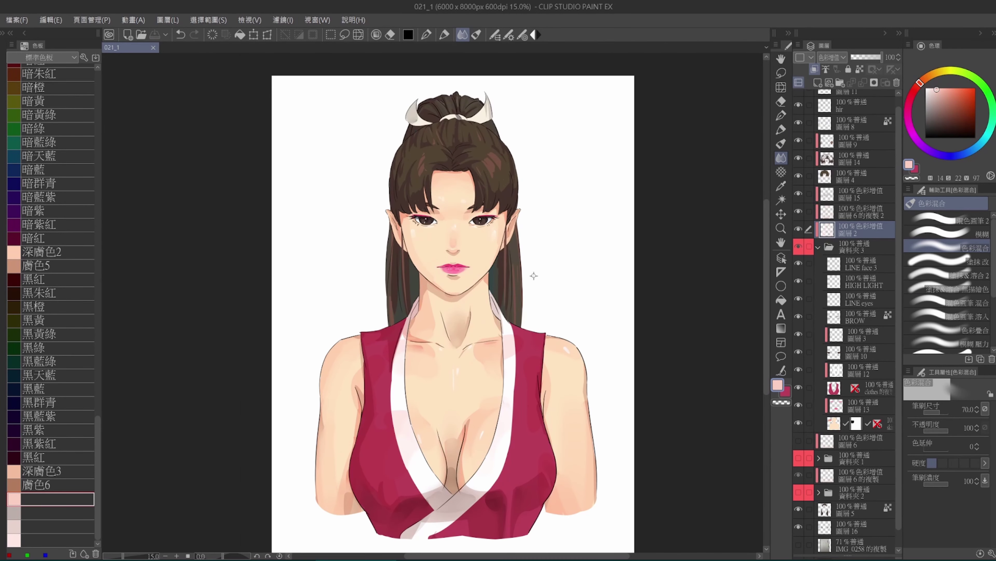
Paint dark brown strands in the hair on 圖層 14 at size 80 and save the file
{"action": "scroll", "coordinate": [496, 143], "scroll_direction": "up", "scroll_amount": 2}
{"action": "key", "text": "p"}
{"action": "left_click", "coordinate": [412, 147], "text": "alt"}
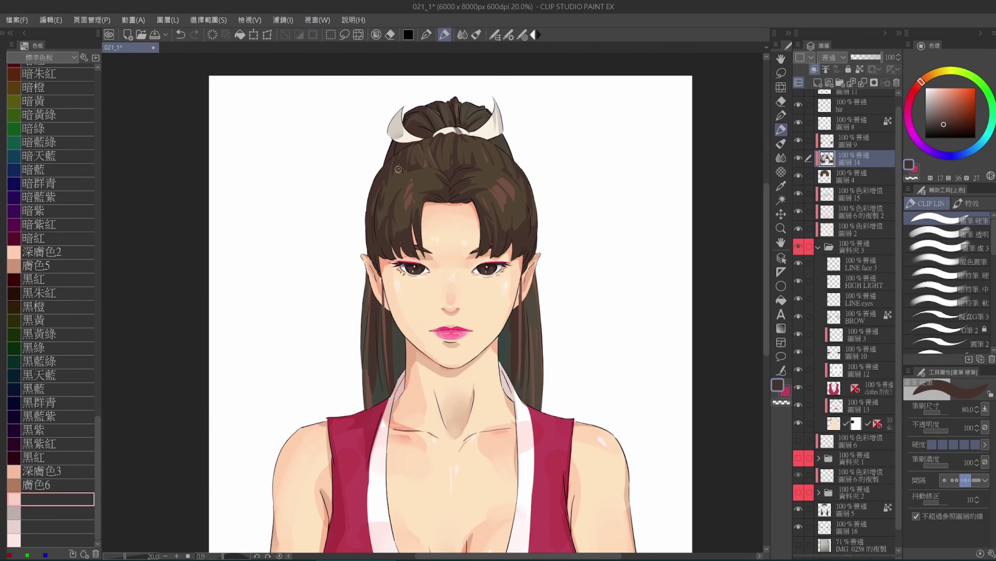
{"action": "scroll", "coordinate": [412, 157], "scroll_direction": "down", "scroll_amount": 2}
{"action": "scroll", "coordinate": [439, 149], "scroll_direction": "up", "scroll_amount": 1}
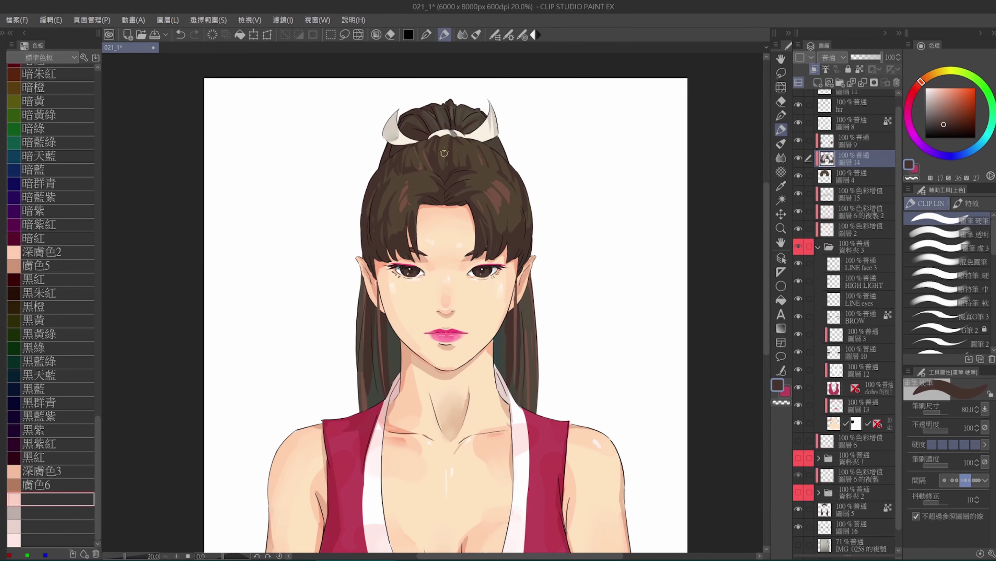
{"action": "left_click_drag", "start_coordinate": [483, 114], "coordinate": [484, 103]}
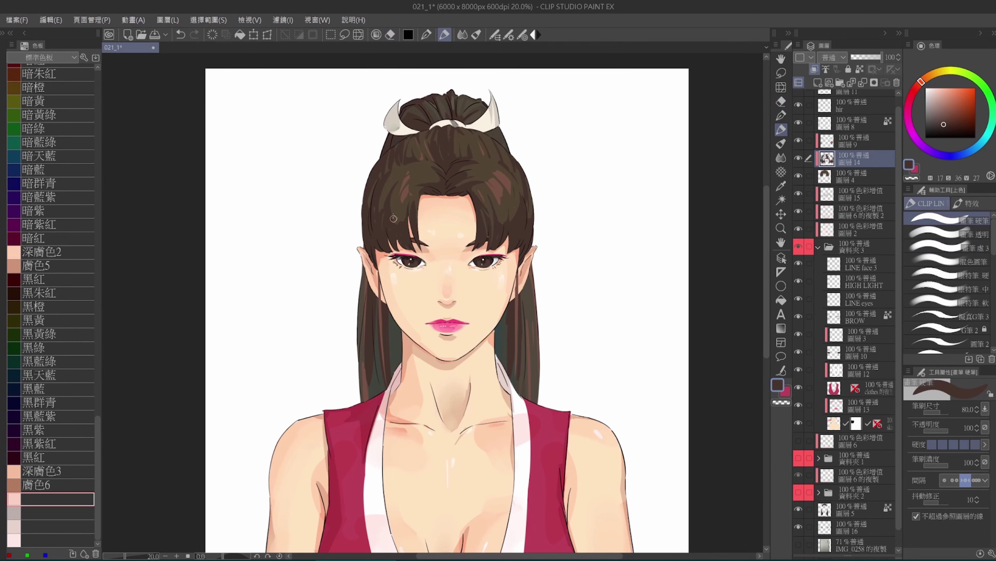
{"action": "key", "text": "ctrl+s"}
Try to soften the shoulder highlight in the HIGH LIGHT layer by blending it at sizes 200 and 100
{"action": "scroll", "coordinate": [394, 218], "scroll_direction": "down", "scroll_amount": 1}
{"action": "left_click_drag", "start_coordinate": [598, 320], "coordinate": [598, 271]}
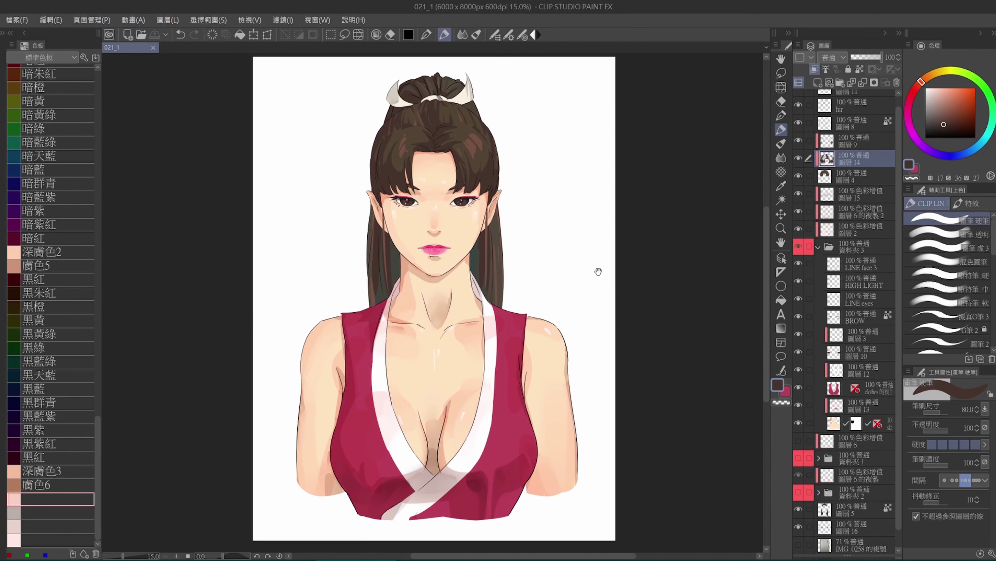
{"action": "key", "text": "j"}
{"action": "left_click", "coordinate": [473, 327], "text": "ctrl+shift"}
{"action": "left_click_drag", "start_coordinate": [500, 278], "coordinate": [490, 260]}
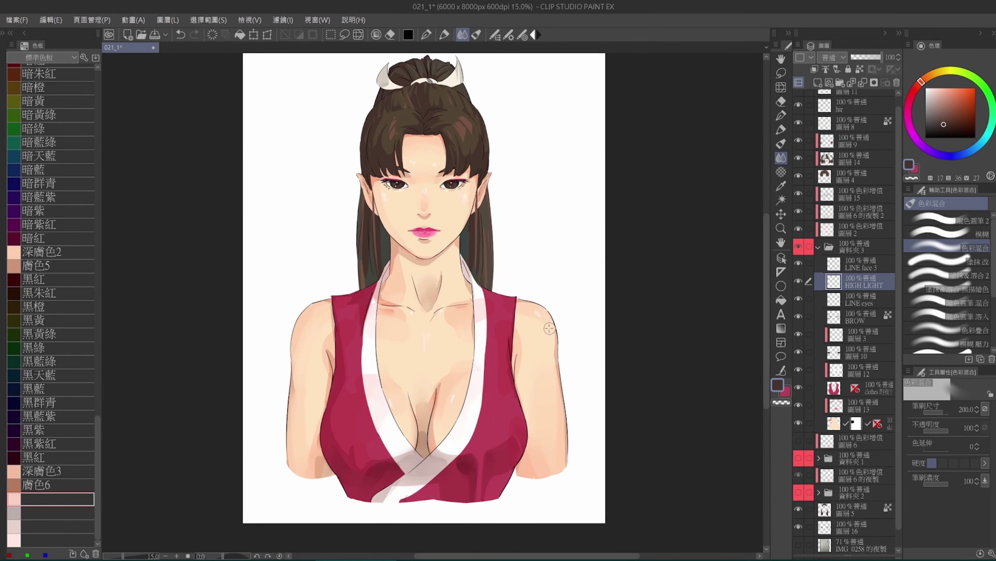
{"action": "scroll", "coordinate": [536, 323], "scroll_direction": "up", "scroll_amount": 1}
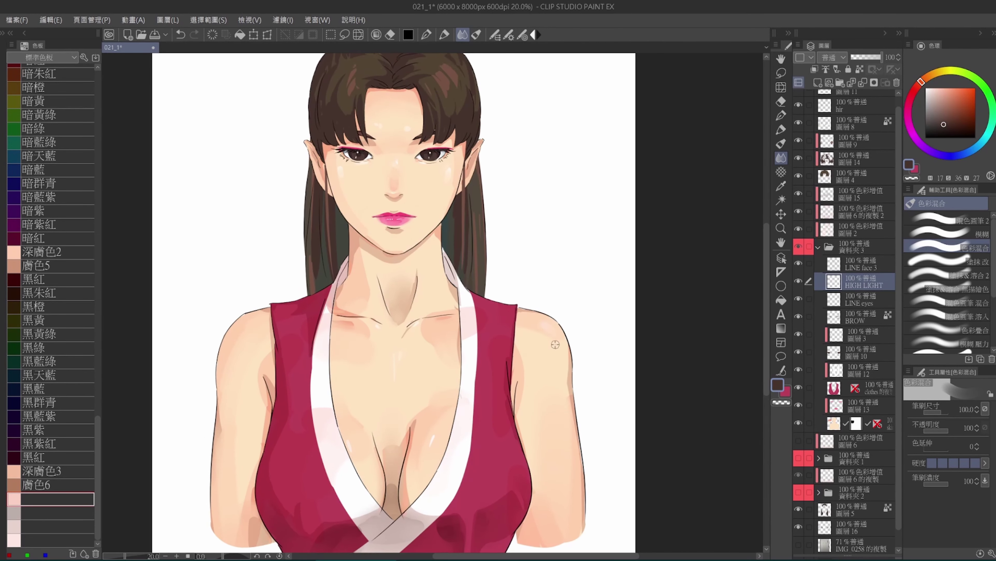
{"action": "scroll", "coordinate": [550, 318], "scroll_direction": "down", "scroll_amount": 1}
{"action": "scroll", "coordinate": [551, 318], "scroll_direction": "up", "scroll_amount": 1}
{"action": "scroll", "coordinate": [551, 316], "scroll_direction": "down", "scroll_amount": 1}
{"action": "scroll", "coordinate": [557, 330], "scroll_direction": "up", "scroll_amount": 1}
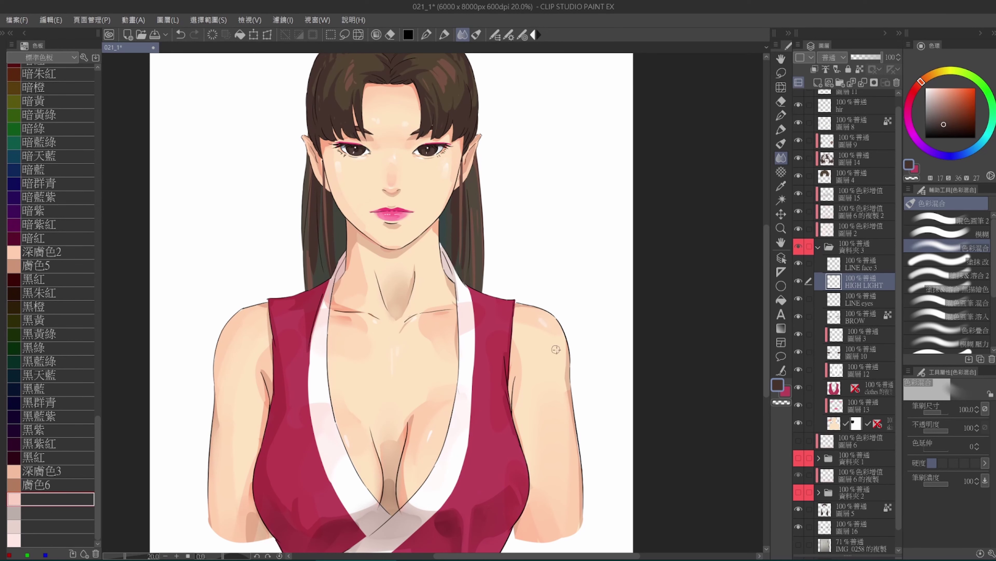
{"action": "scroll", "coordinate": [623, 320], "scroll_direction": "down", "scroll_amount": 1}
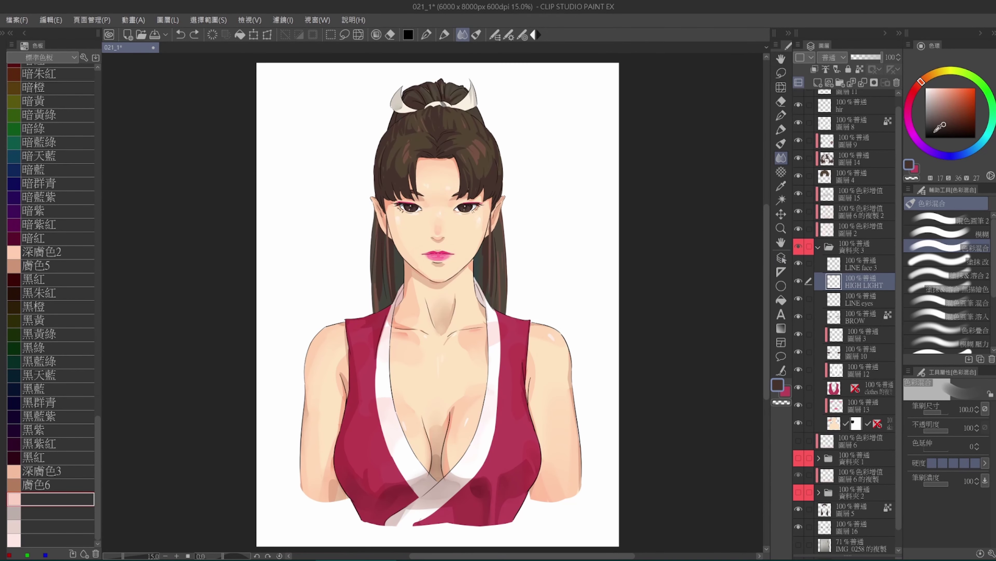
Paint a sample skin-tone oval beside the figure at size 250, with a darker shadow circle and a pale pink highlight spot
{"action": "key", "text": "p"}
{"action": "mouse_move", "coordinate": [557, 200]}
{"action": "left_mouse_down"}
{"action": "mouse_move", "coordinate": [581, 251]}
{"action": "mouse_move", "coordinate": [579, 235]}
{"action": "left_mouse_up"}
{"action": "left_click", "coordinate": [550, 337], "text": "alt"}
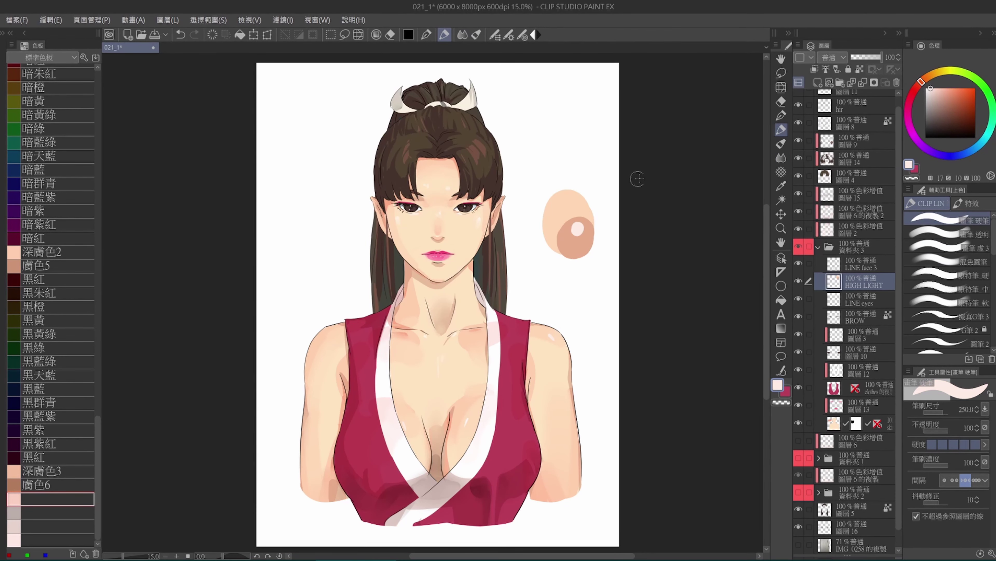
Try to blend the edges of the sample's highlight and shadow at size 120, using different hardness settings
{"action": "scroll", "coordinate": [633, 178], "scroll_direction": "up", "scroll_amount": 2}
{"action": "key", "text": "j"}
{"action": "left_click_drag", "start_coordinate": [605, 193], "coordinate": [620, 210]}
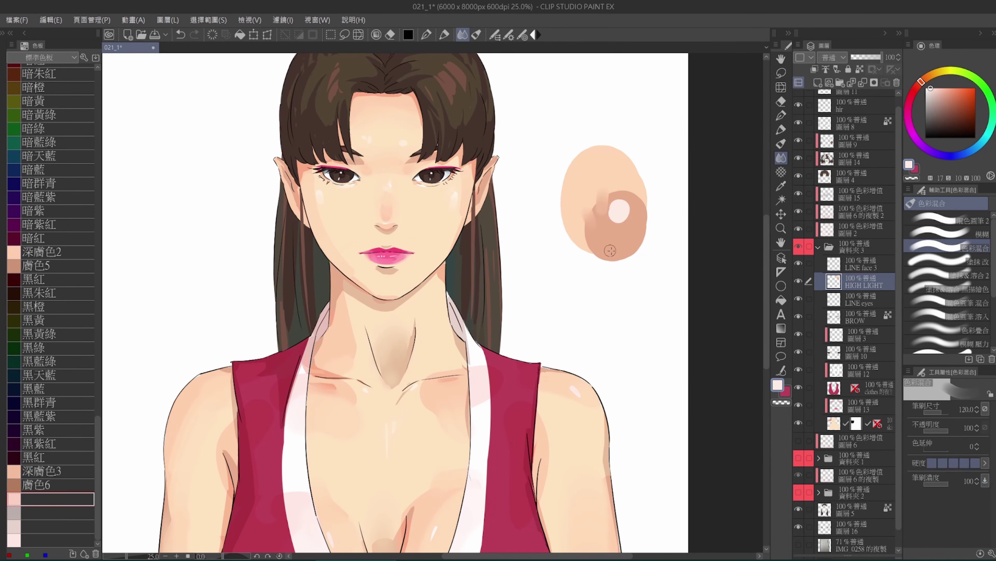
{"action": "left_click", "coordinate": [984, 480]}
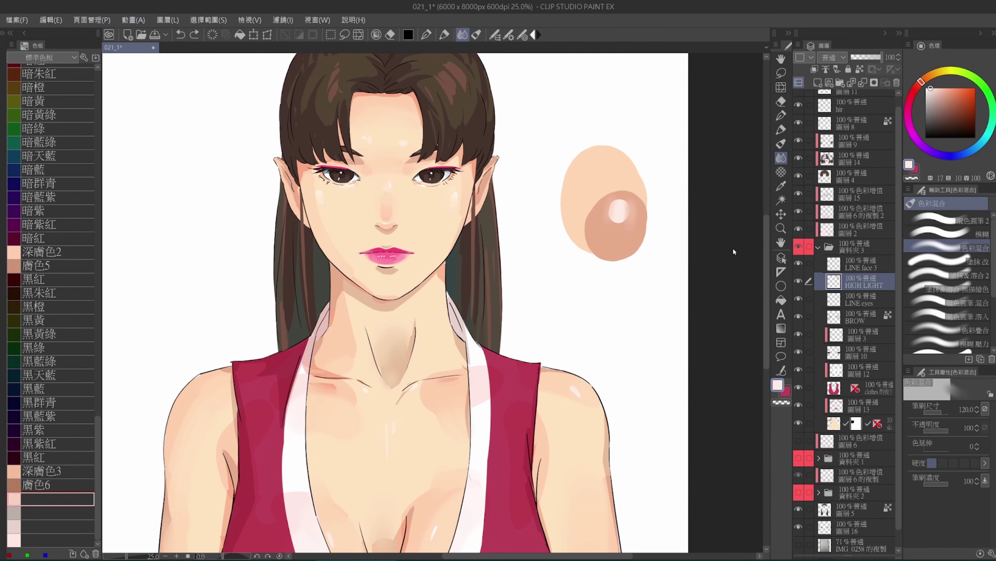
{"action": "scroll", "coordinate": [572, 227], "scroll_direction": "down", "scroll_amount": 2}
{"action": "scroll", "coordinate": [573, 227], "scroll_direction": "up", "scroll_amount": 2}
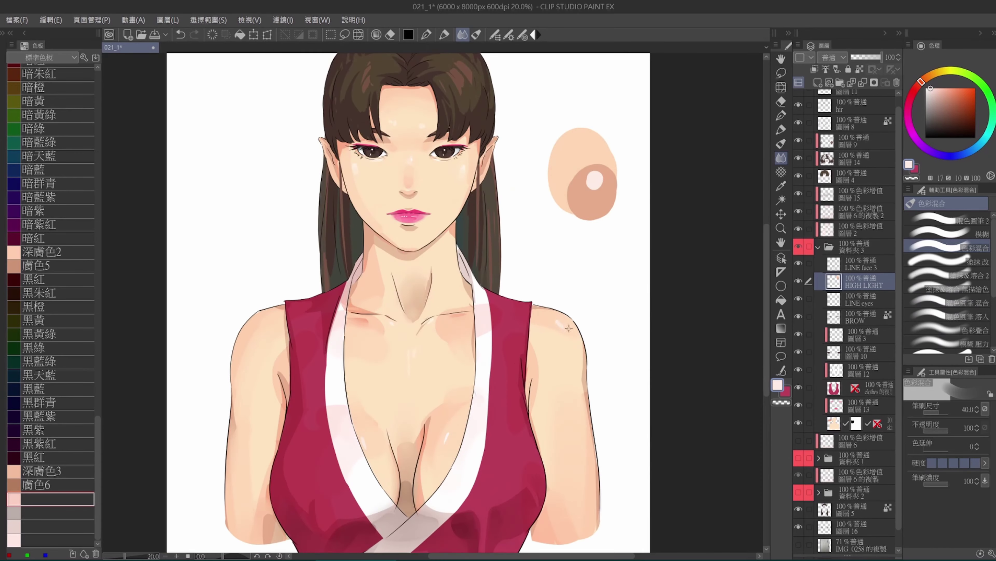
Try to blur the arm shading on 圖層 6 的複製 2 with the 模糊 brush at size 250
{"action": "left_click", "coordinate": [941, 261]}
{"action": "scroll", "coordinate": [607, 287], "scroll_direction": "down", "scroll_amount": 2}
{"action": "left_click", "coordinate": [949, 234]}
{"action": "key", "text": "ctrl+z"}
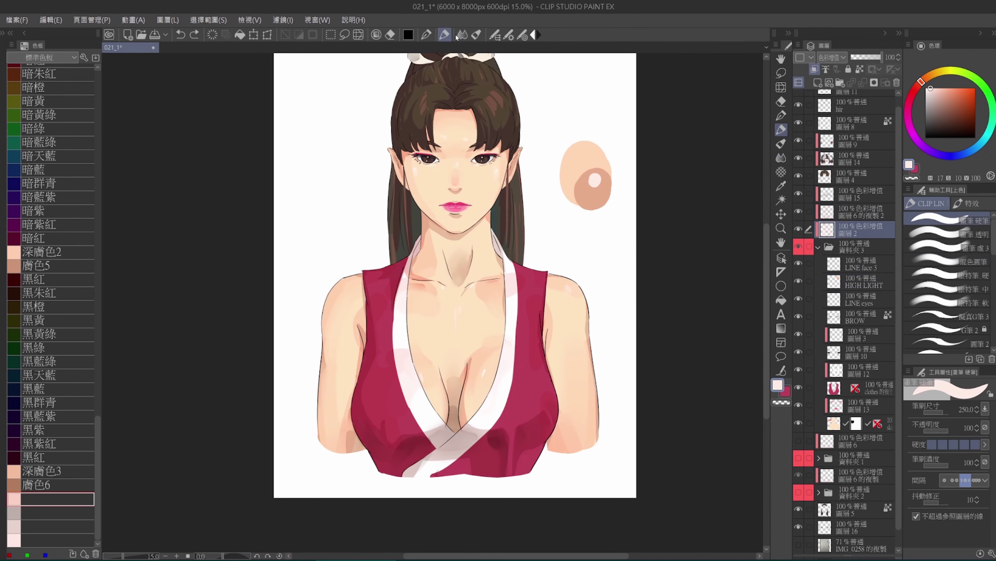
{"action": "left_click", "coordinate": [859, 212]}
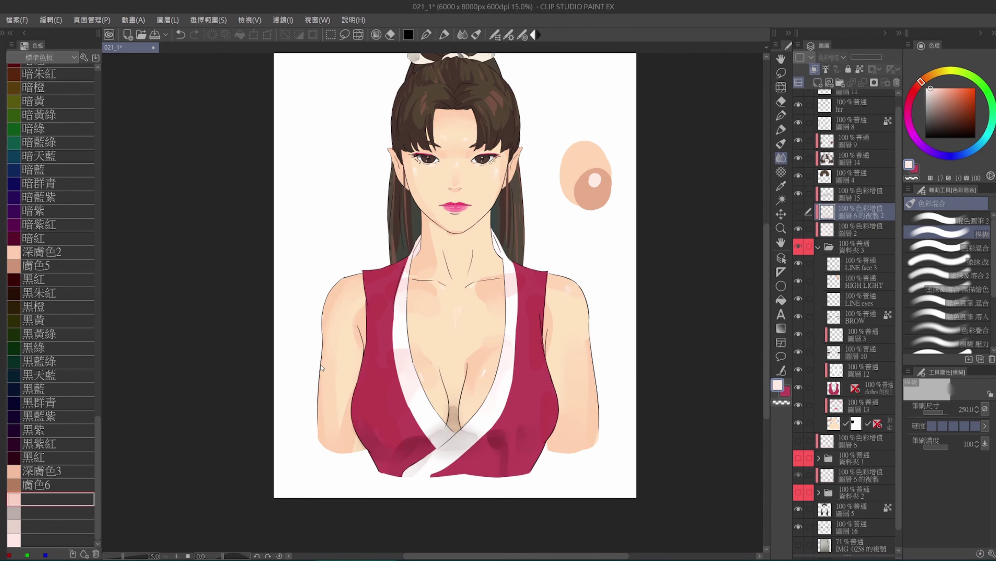
{"action": "left_click_drag", "start_coordinate": [340, 377], "coordinate": [381, 383]}
{"action": "key", "text": "ctrl+z"}
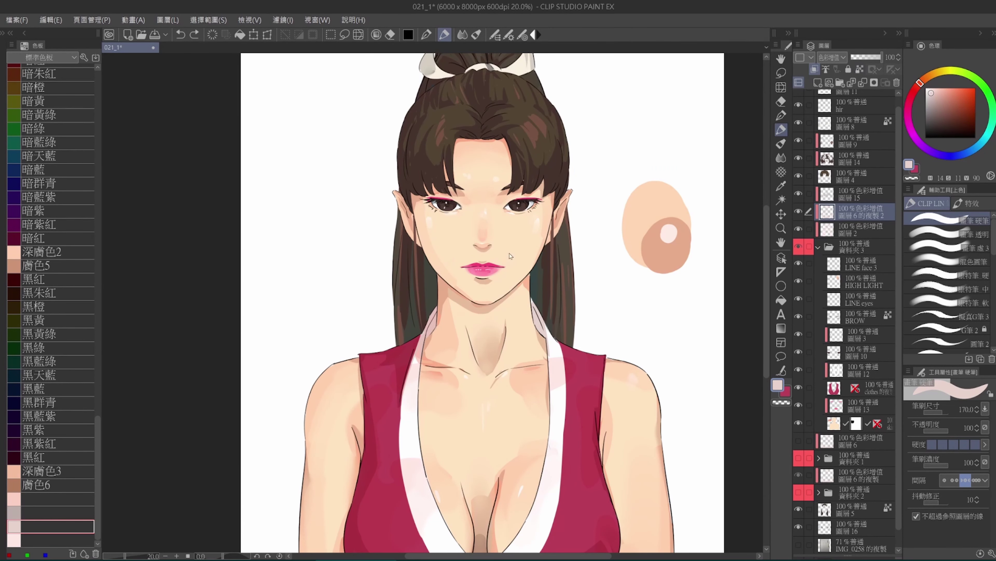
Refine the face shading on 圖層 2 and 圖層 6 的複製 2 with pale pink at size 40 and the eraser at size 50
{"action": "key", "text": "e"}
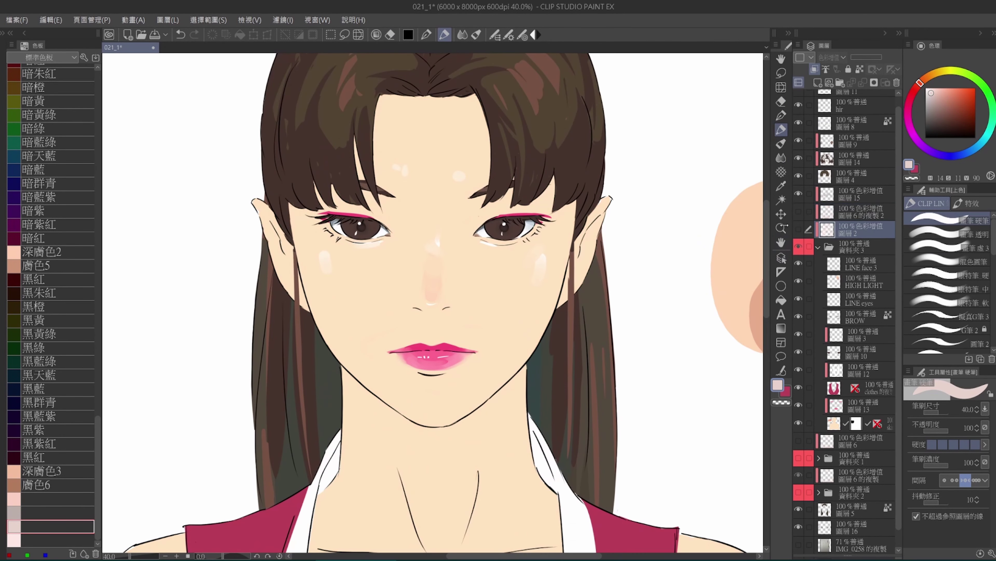
{"action": "key", "text": "e"}
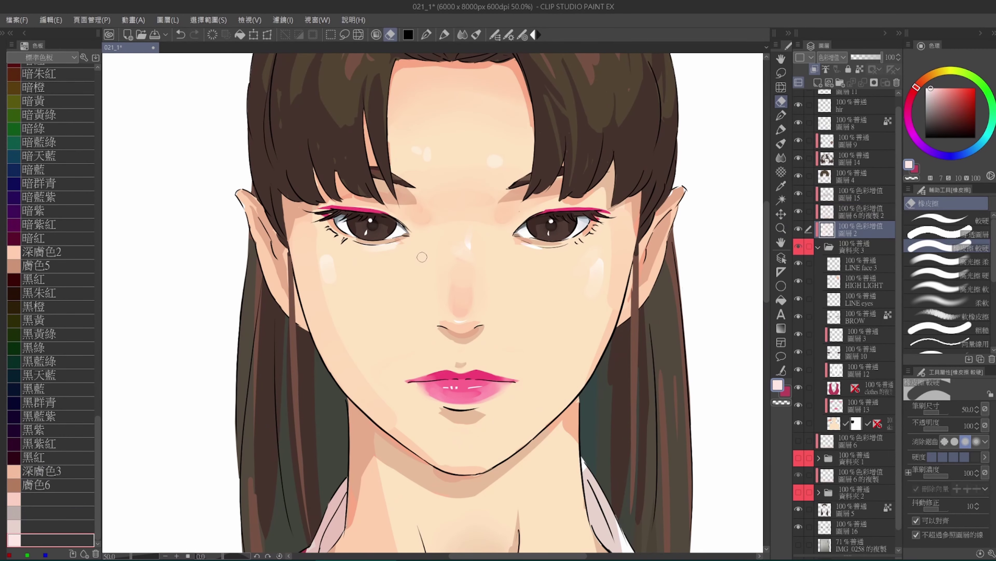
{"action": "key", "text": "p"}
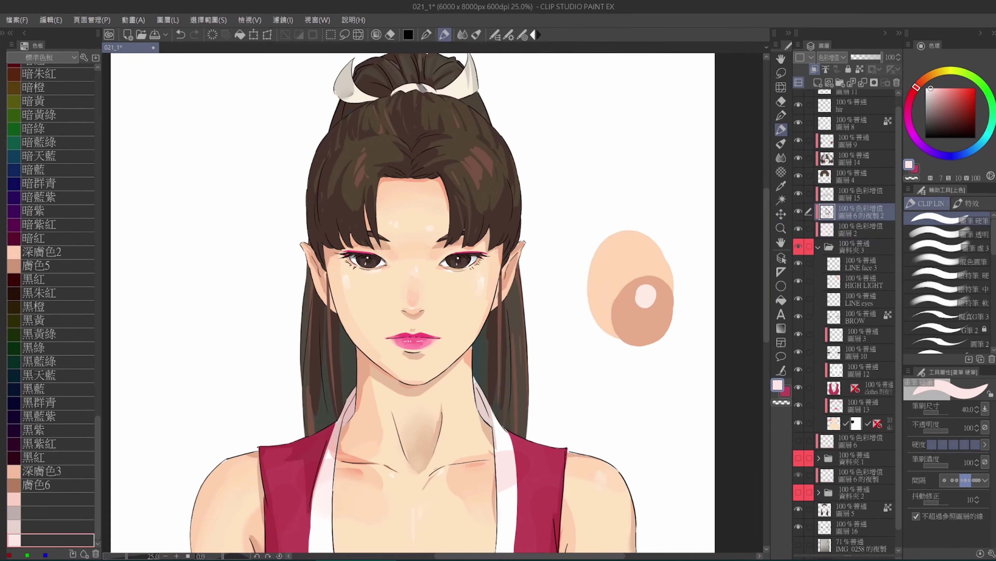